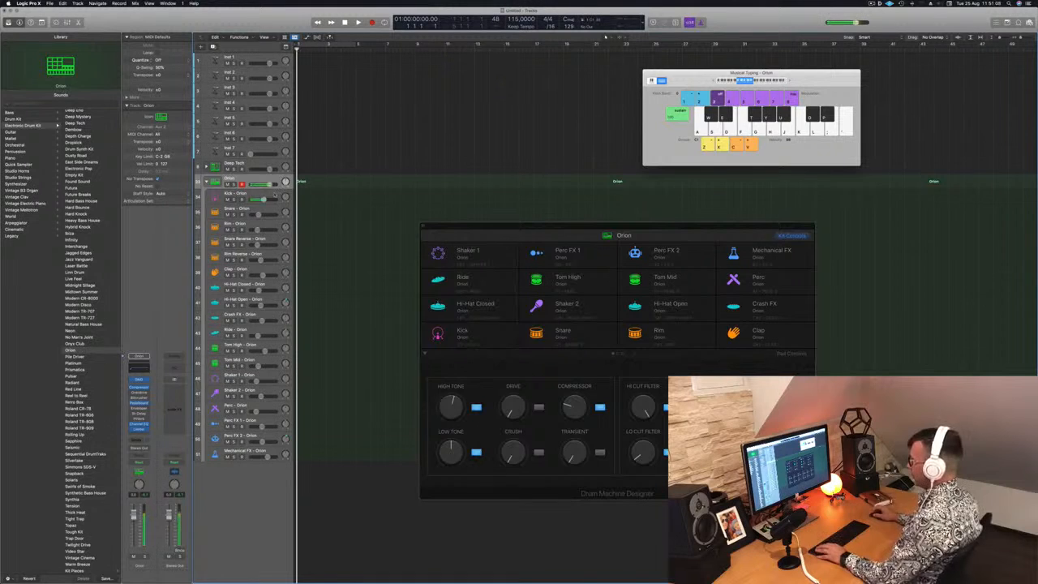
Record four kick hits from the musical typing keyboard's A note onto the Kick - Orion track
{"action": "left_click", "coordinate": [275, 195]}
{"action": "key", "text": "r"}
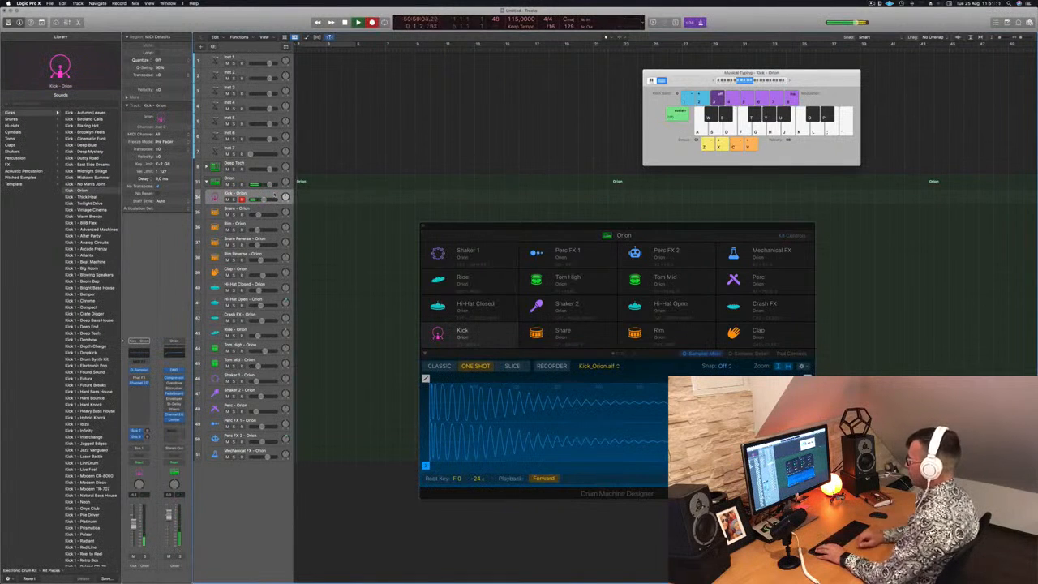
{"action": "key", "text": "a"}
{"action": "key", "text": "a"}
{"action": "key", "text": "a"}
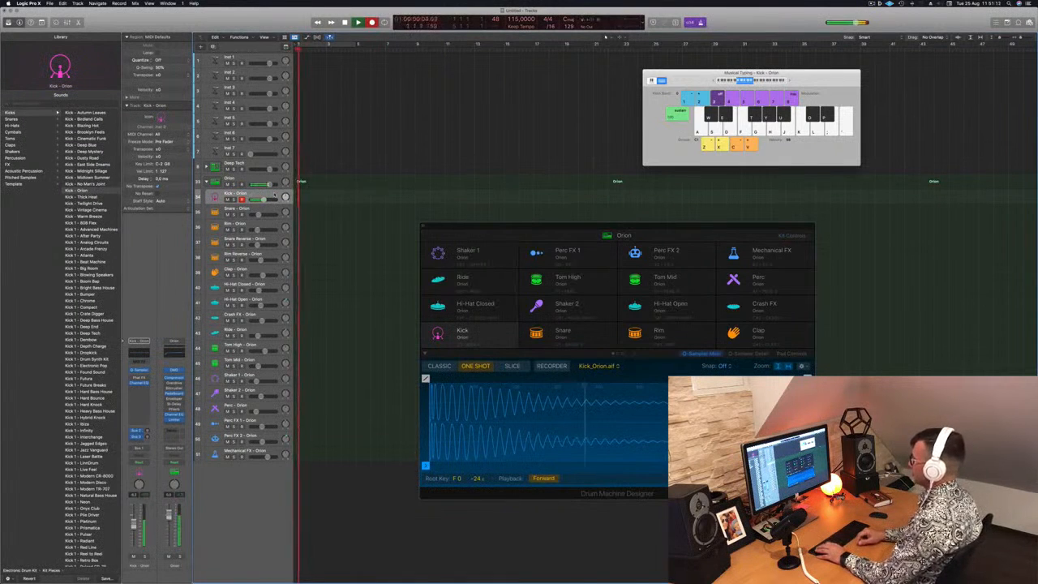
{"action": "key", "text": "a"}
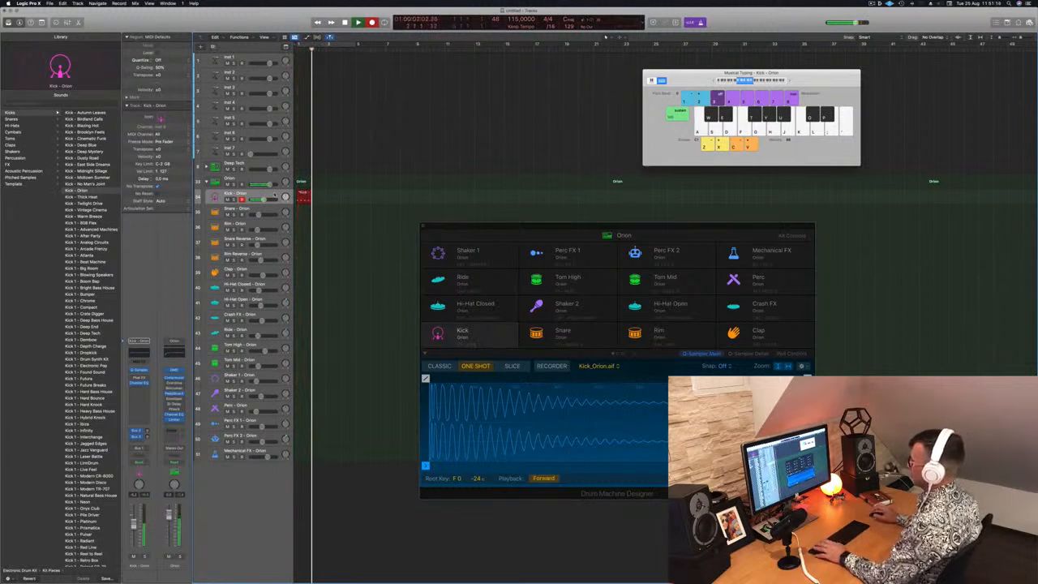
{"action": "key", "text": "space"}
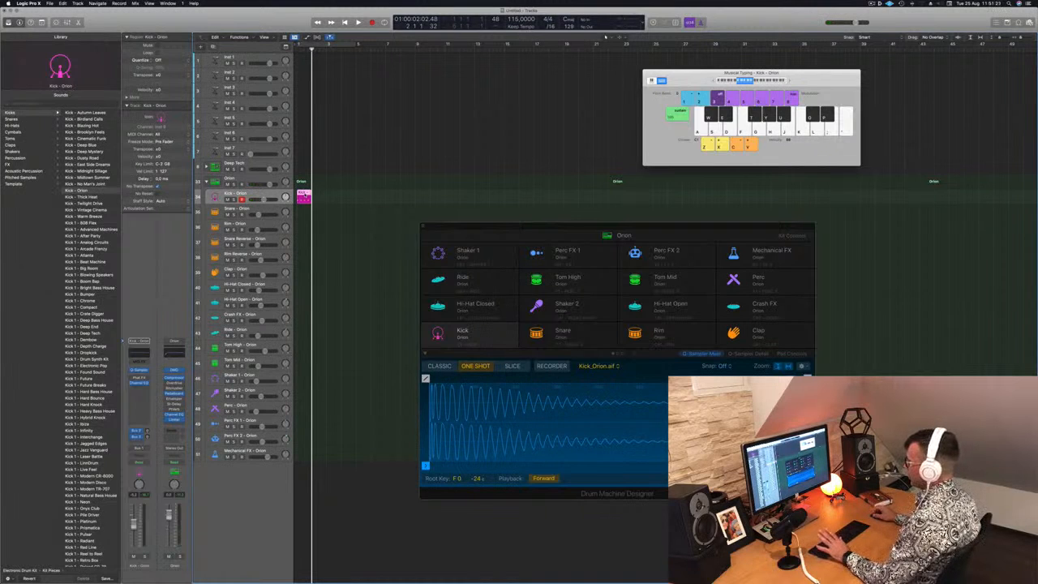
Open the recorded kick region in the Piano Roll and delete the region from the Kick - Orion track
{"action": "double_click", "coordinate": [305, 195]}
{"action": "left_click_drag", "start_coordinate": [305, 196], "coordinate": [355, 196]}
{"action": "key", "text": "Delete"}
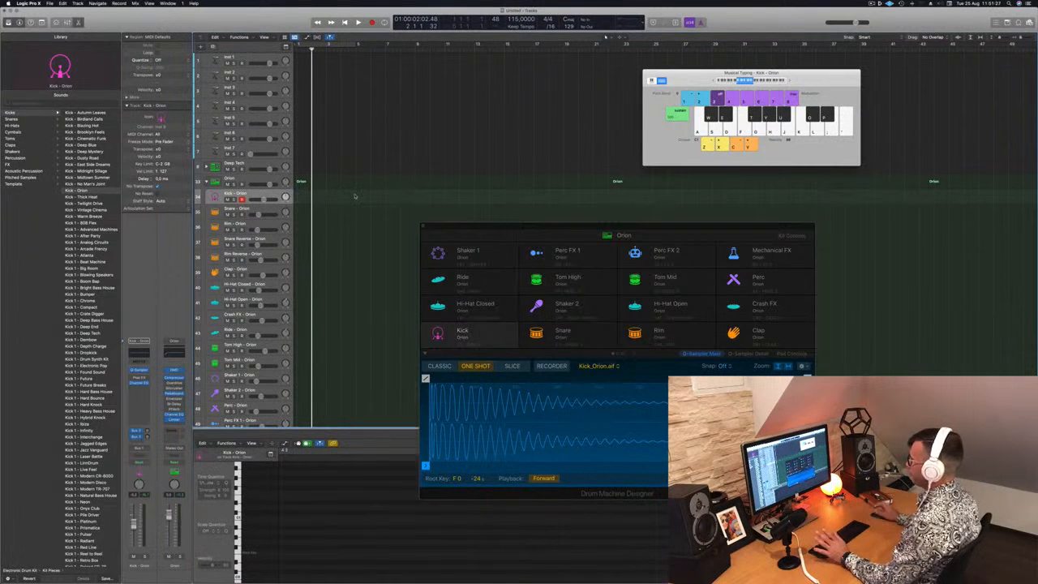
Record four kick hits onto the main Orion track instead of the kick subtrack
{"action": "left_click", "coordinate": [252, 181]}
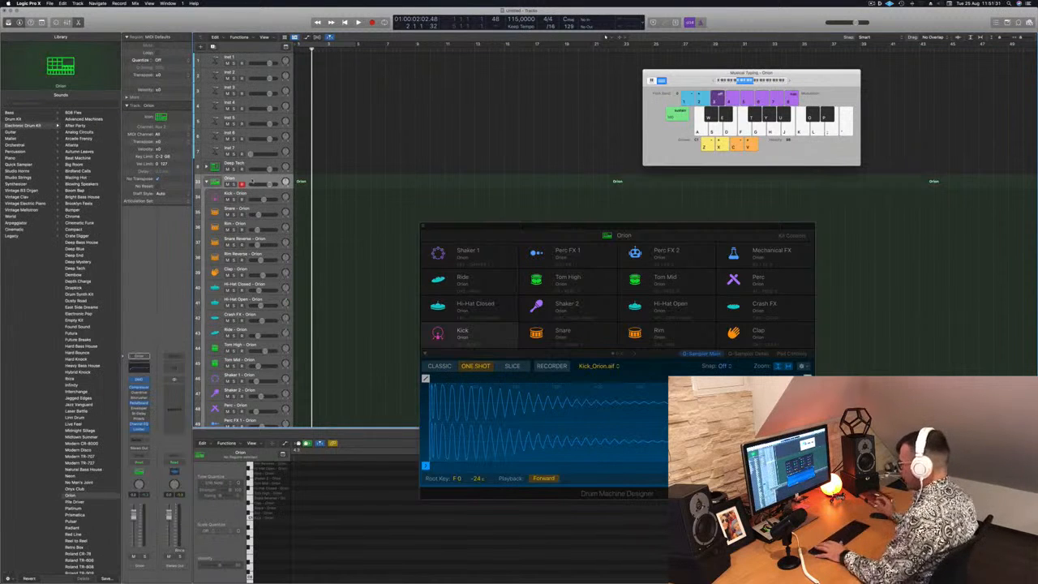
{"action": "key", "text": "r"}
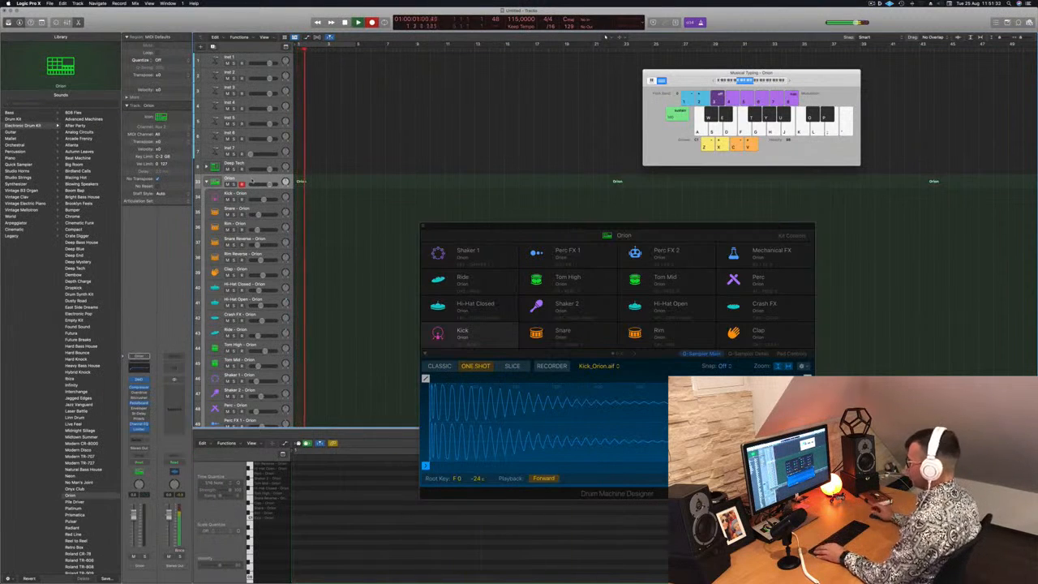
{"action": "key", "text": "a"}
{"action": "key", "text": "a"}
{"action": "key", "text": "a"}
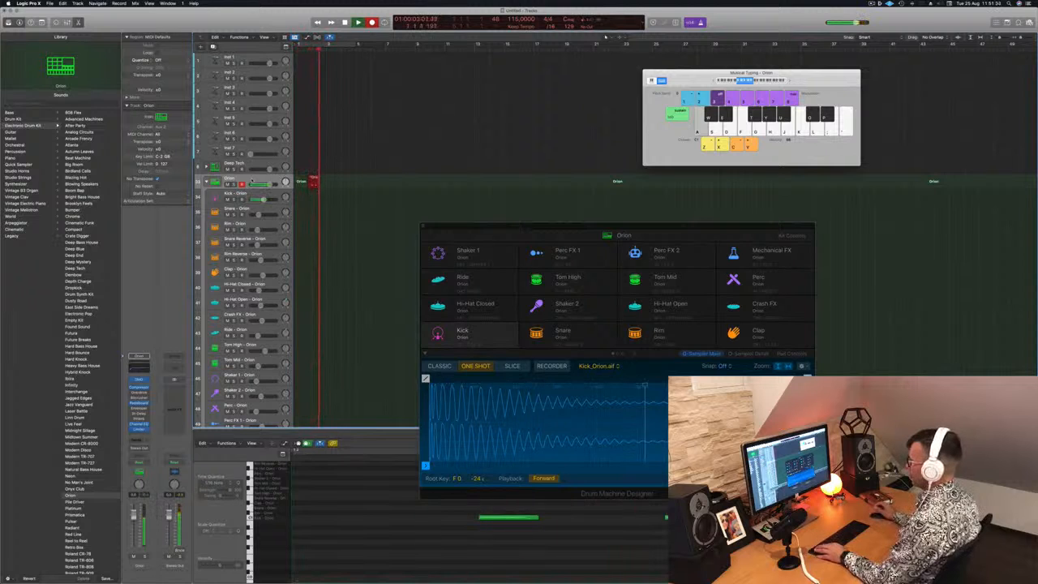
{"action": "key", "text": "a"}
{"action": "key", "text": "space"}
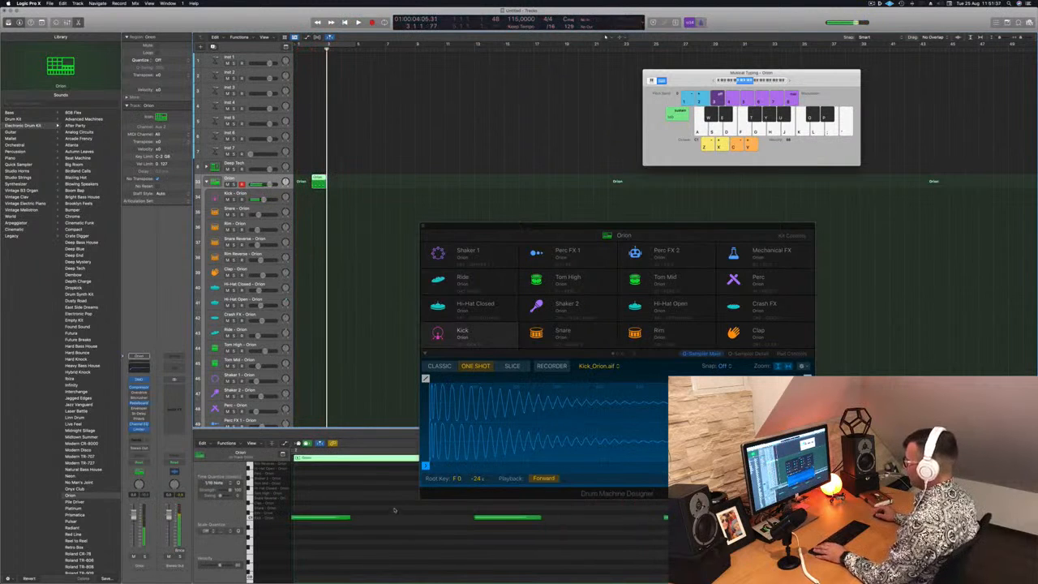
Move the recorded Orion region to bar 1 of the Kick - Orion track and briefly start playback
{"action": "scroll", "coordinate": [373, 534], "scroll_direction": "left", "scroll_amount": 5}
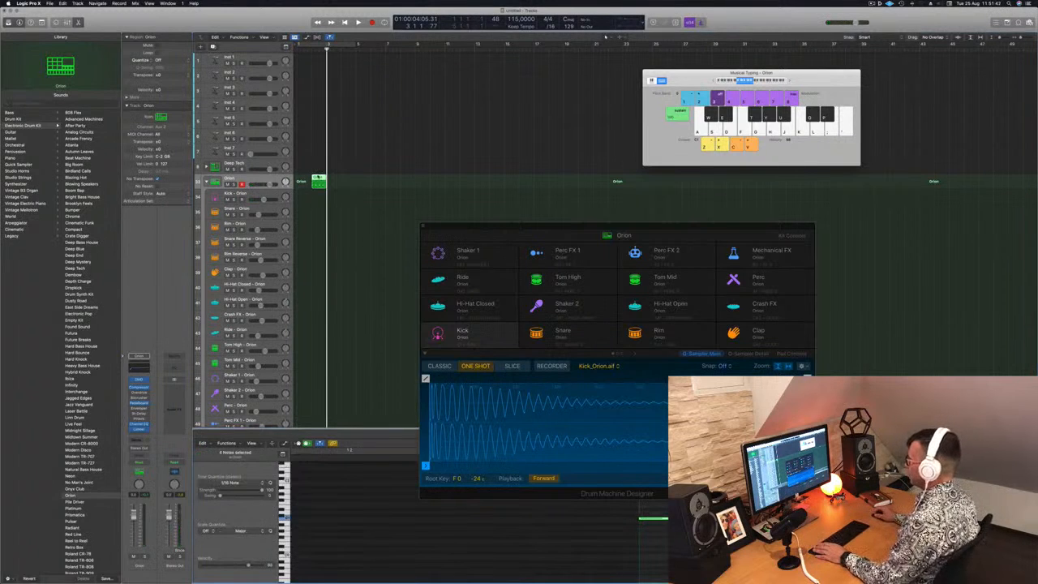
{"action": "left_click_drag", "start_coordinate": [319, 182], "coordinate": [304, 195]}
{"action": "key", "text": "space"}
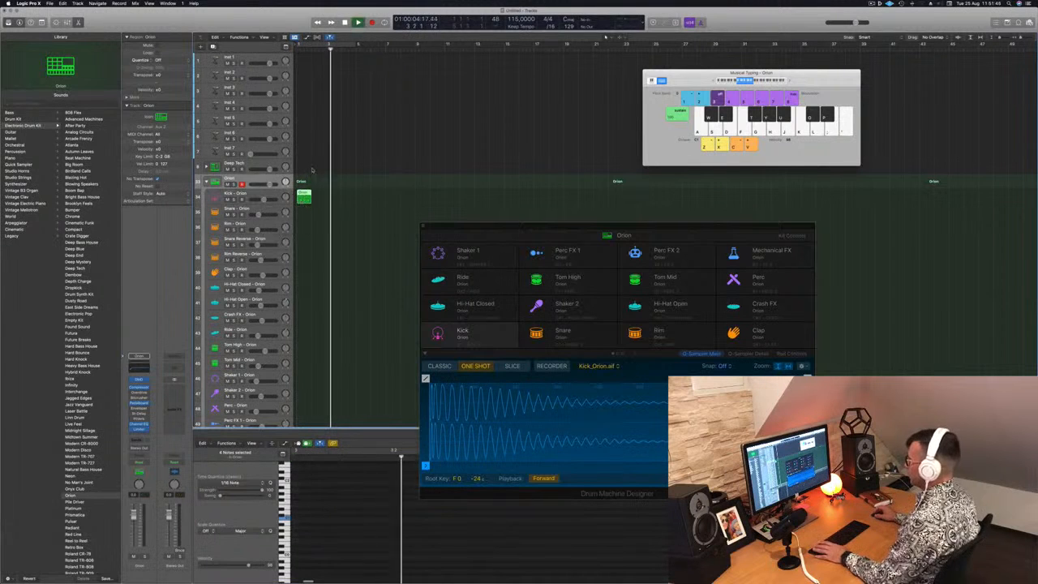
{"action": "key", "text": "space"}
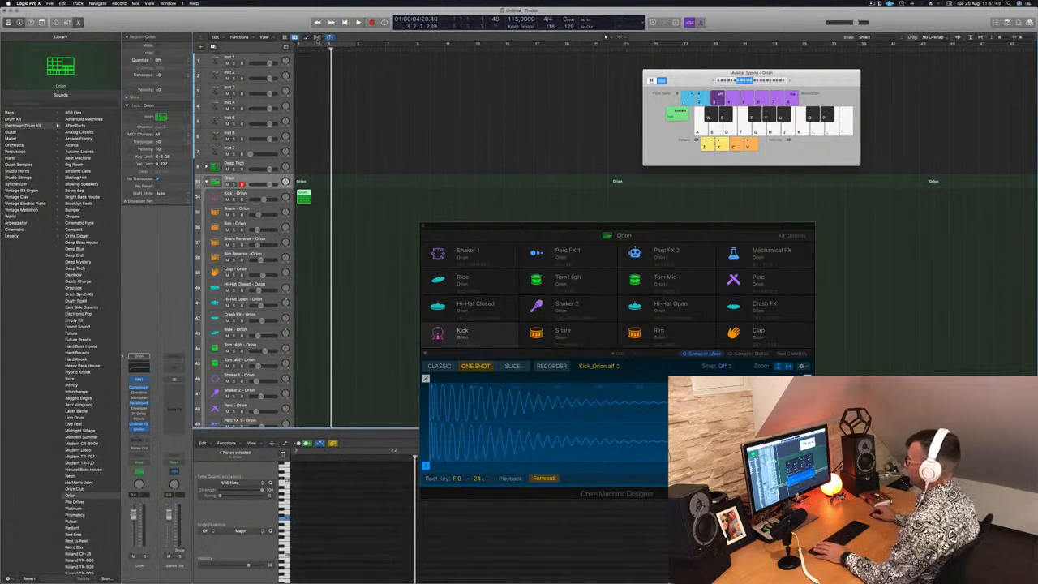
Turn on a cycle range from bar 1 to bar 5, play from its start and select the moved region
{"action": "left_click", "coordinate": [317, 39]}
{"action": "left_click", "coordinate": [316, 45]}
{"action": "key", "text": "space"}
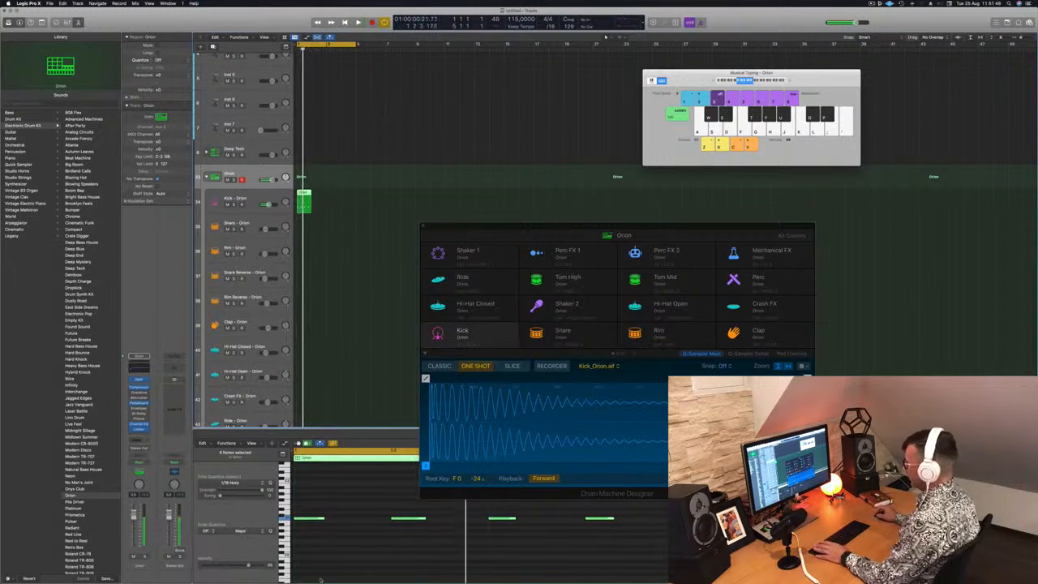
{"action": "left_click", "coordinate": [346, 305]}
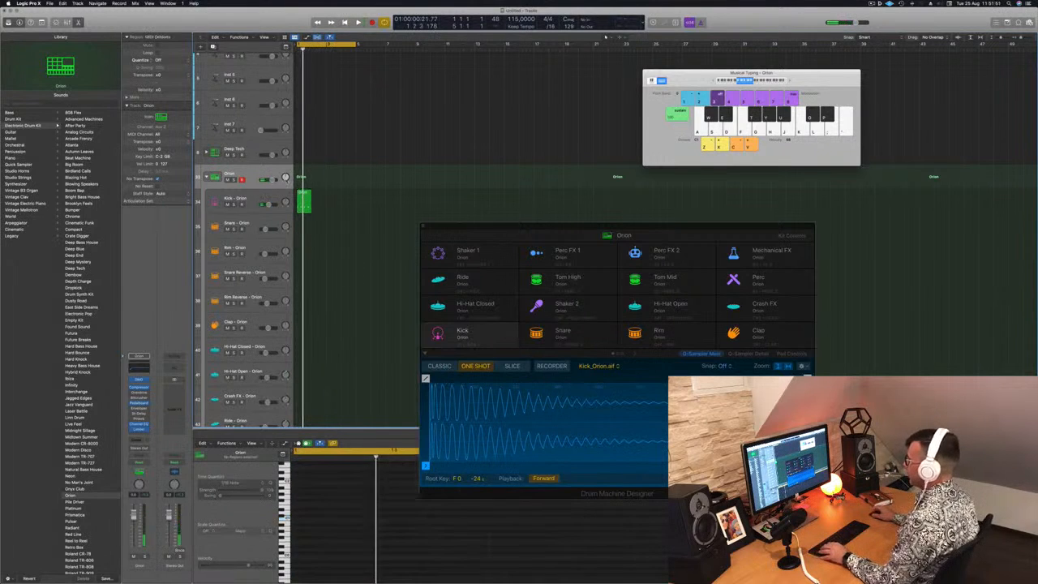
{"action": "left_click", "coordinate": [303, 194]}
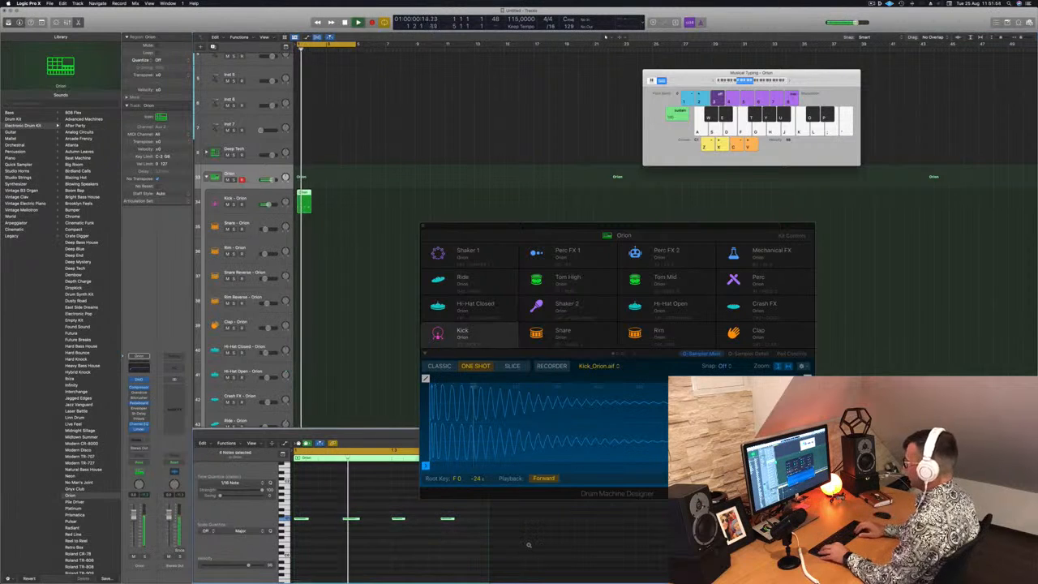
Transpose the region's four notes down an octave and back up during playback
{"action": "key", "text": "alt+shift+Down"}
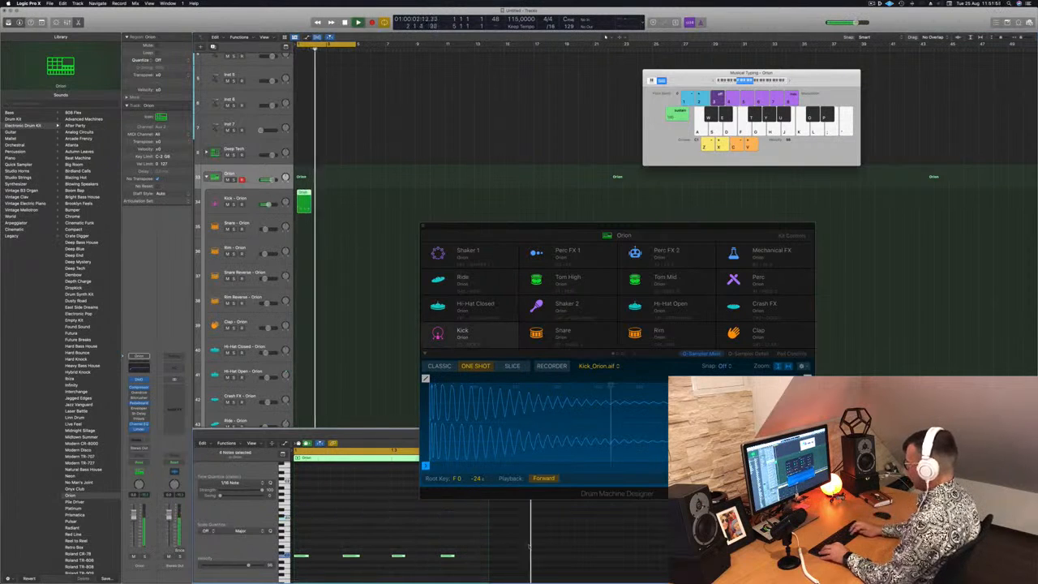
{"action": "key", "text": "alt+shift+Up"}
{"action": "key", "text": "alt+shift+Up"}
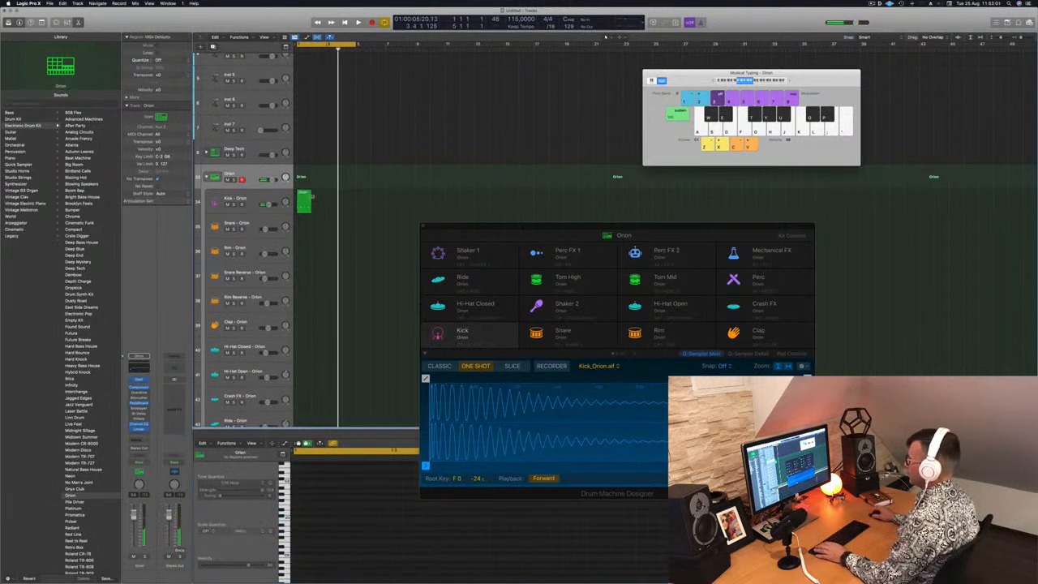
Move the green region back to the main Orion track and delete it
{"action": "left_click_drag", "start_coordinate": [303, 200], "coordinate": [308, 177]}
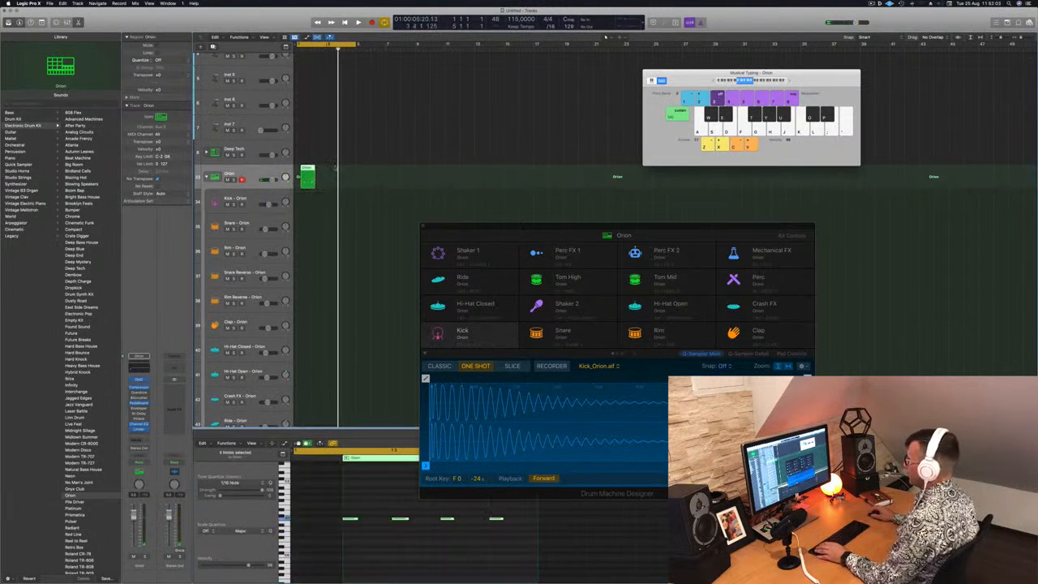
{"action": "key", "text": "Delete"}
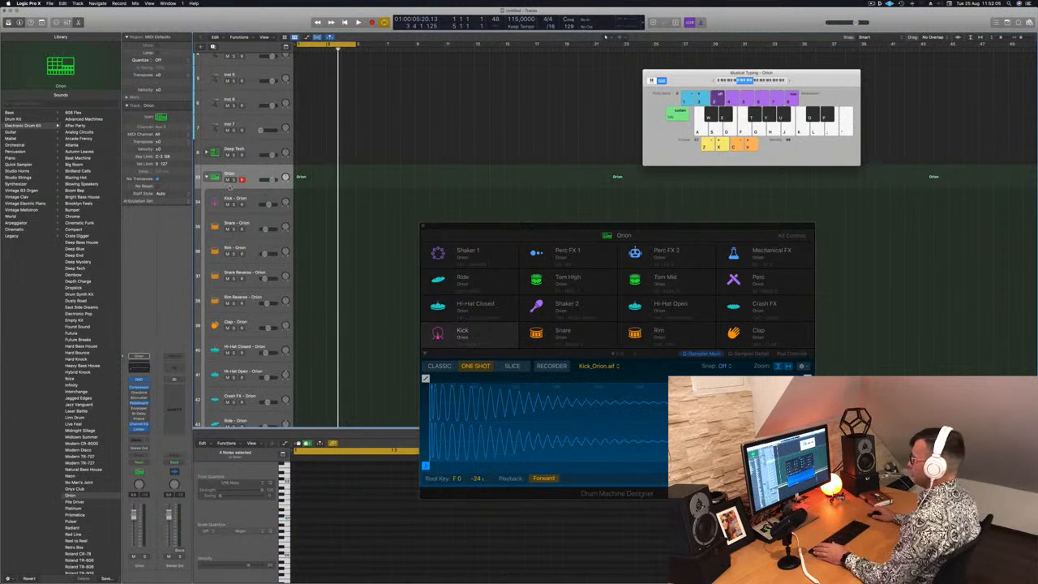
Record a new pattern of four kick hits onto the Kick - Orion track, starting at bar 1
{"action": "left_click", "coordinate": [248, 198]}
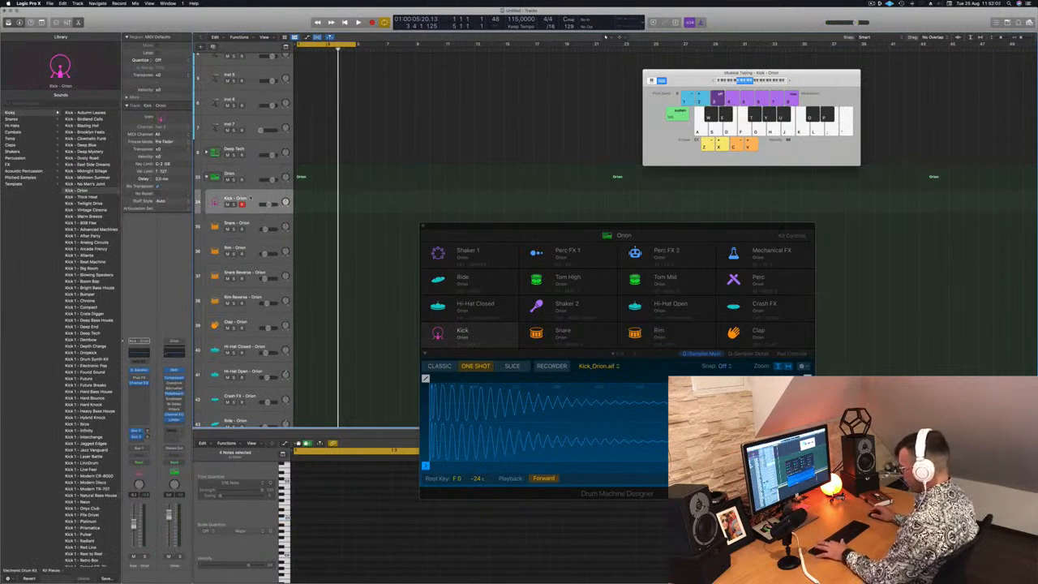
{"action": "key", "text": "r"}
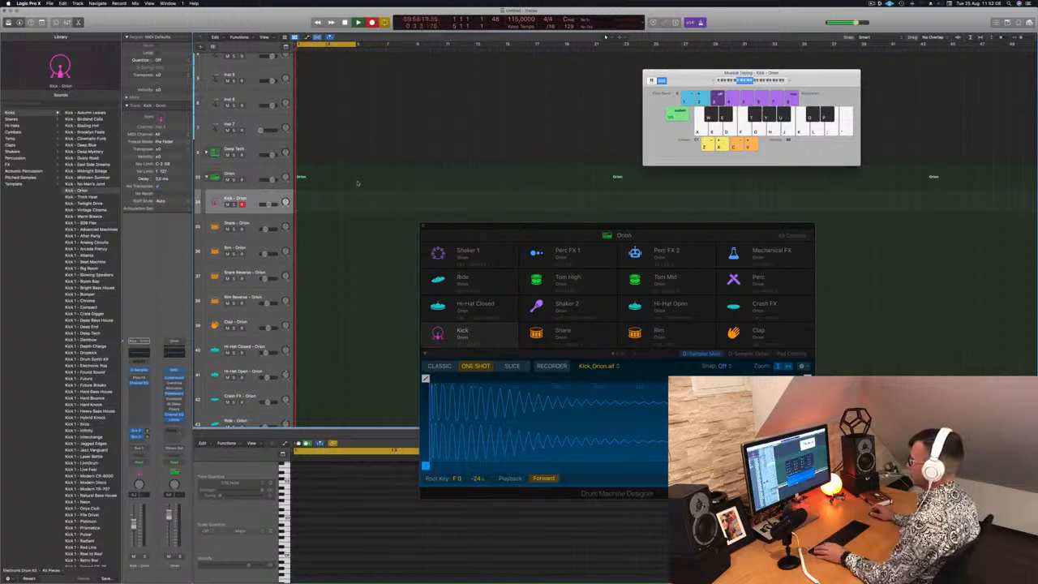
{"action": "key", "text": "a"}
{"action": "key", "text": "a"}
{"action": "key", "text": "a"}
{"action": "key", "text": "a"}
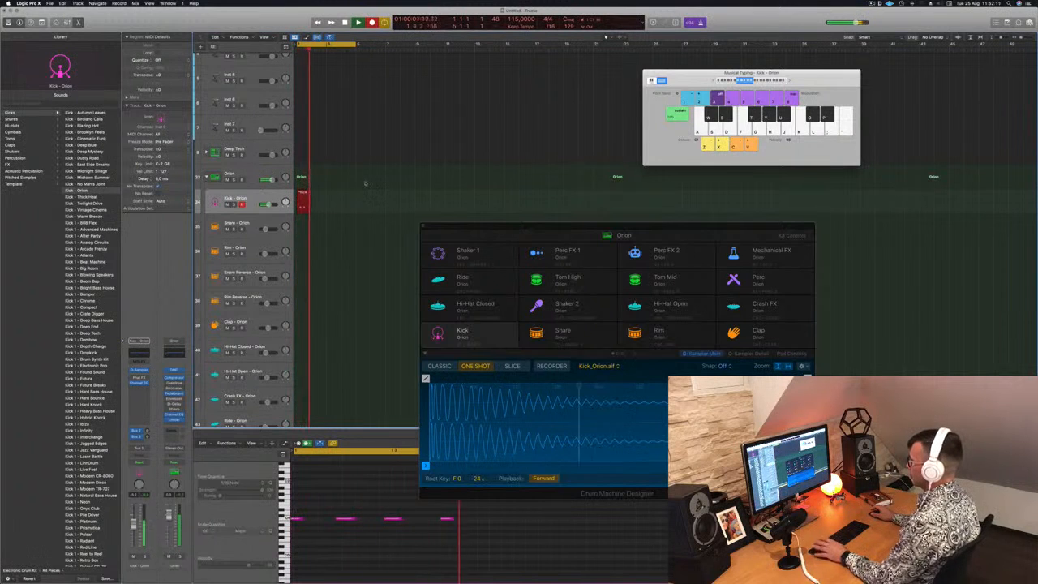
{"action": "key", "text": "space"}
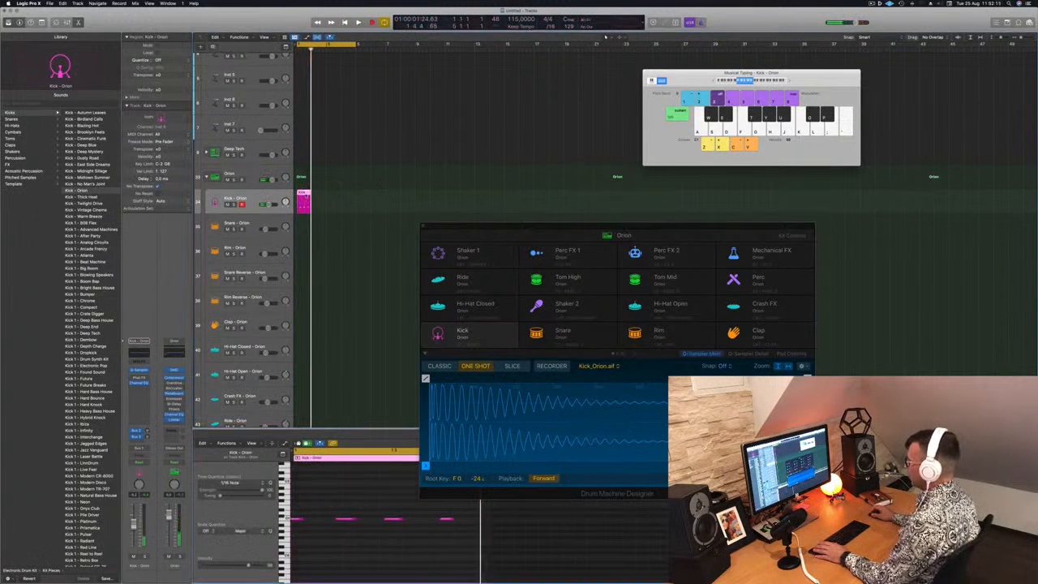
Align the four recorded kick notes evenly to the grid in the Piano Roll and play them back
{"action": "left_click_drag", "start_coordinate": [300, 512], "coordinate": [454, 544]}
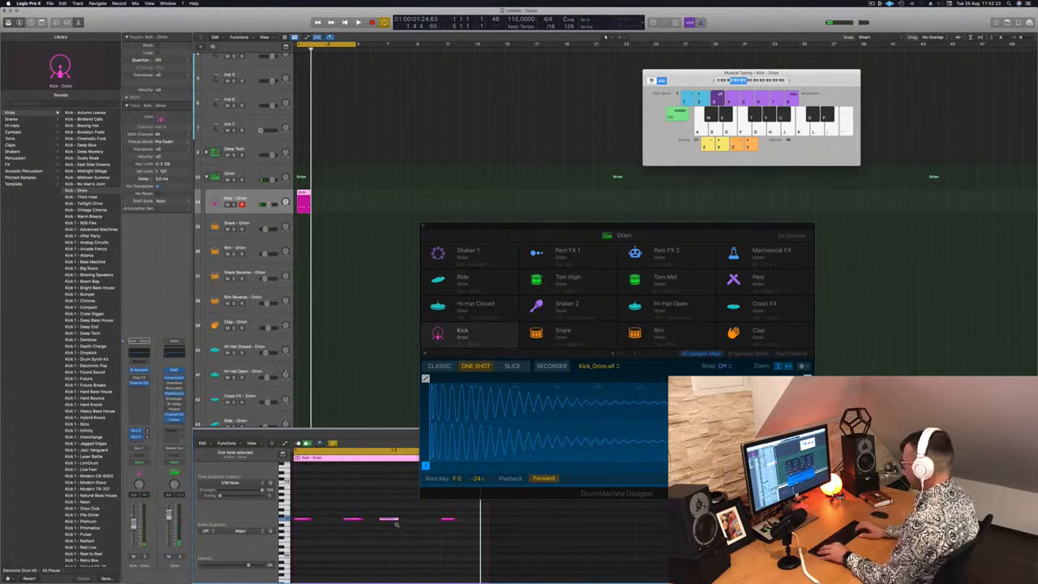
{"action": "left_click_drag", "start_coordinate": [296, 504], "coordinate": [487, 559]}
{"action": "key", "text": "space"}
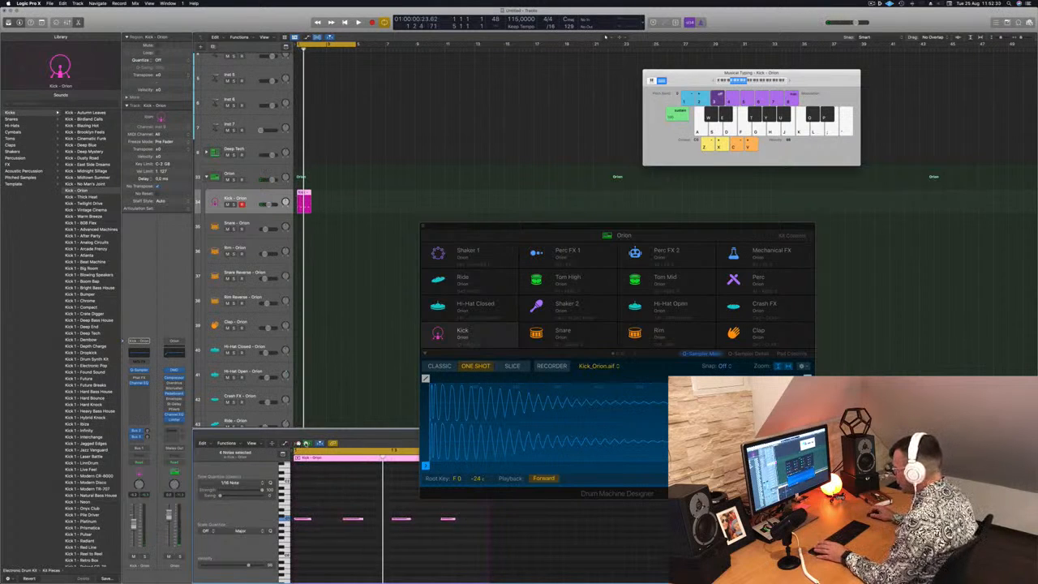
Set the Piano Roll view to One Track instead of Selected Regions and check the setting
{"action": "left_click", "coordinate": [261, 444]}
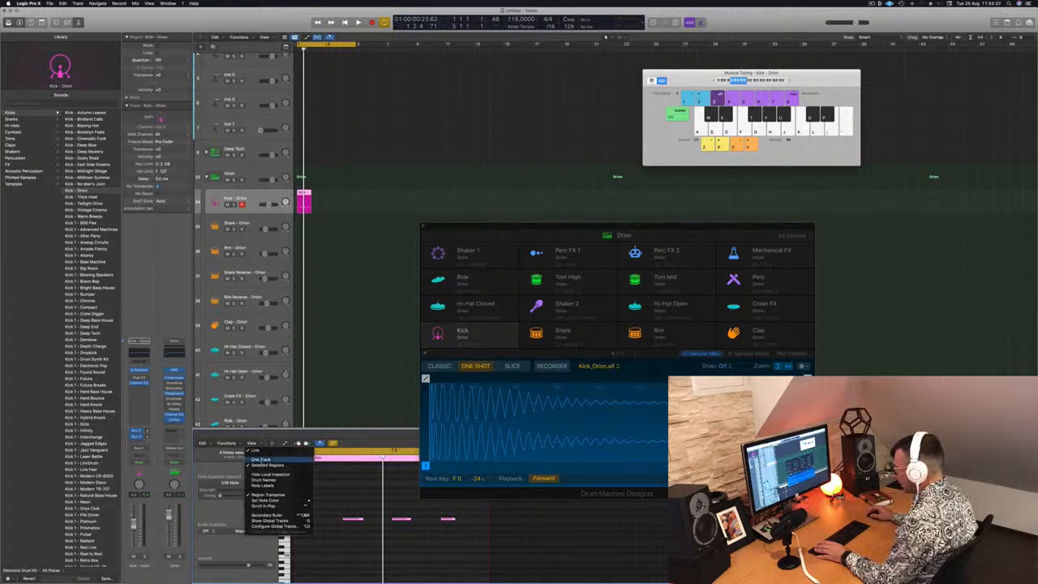
{"action": "left_click", "coordinate": [218, 456]}
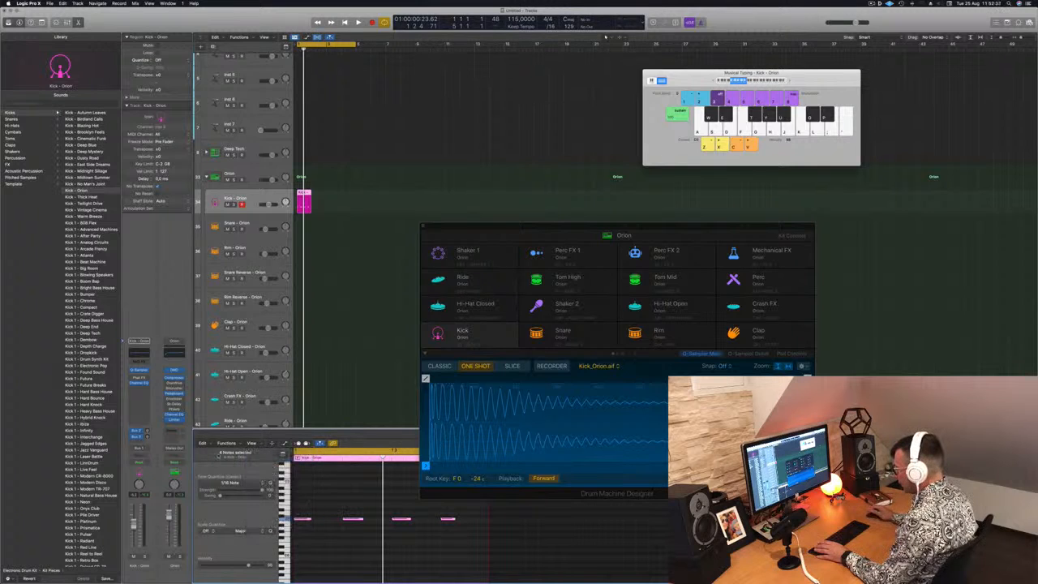
{"action": "left_click", "coordinate": [259, 444]}
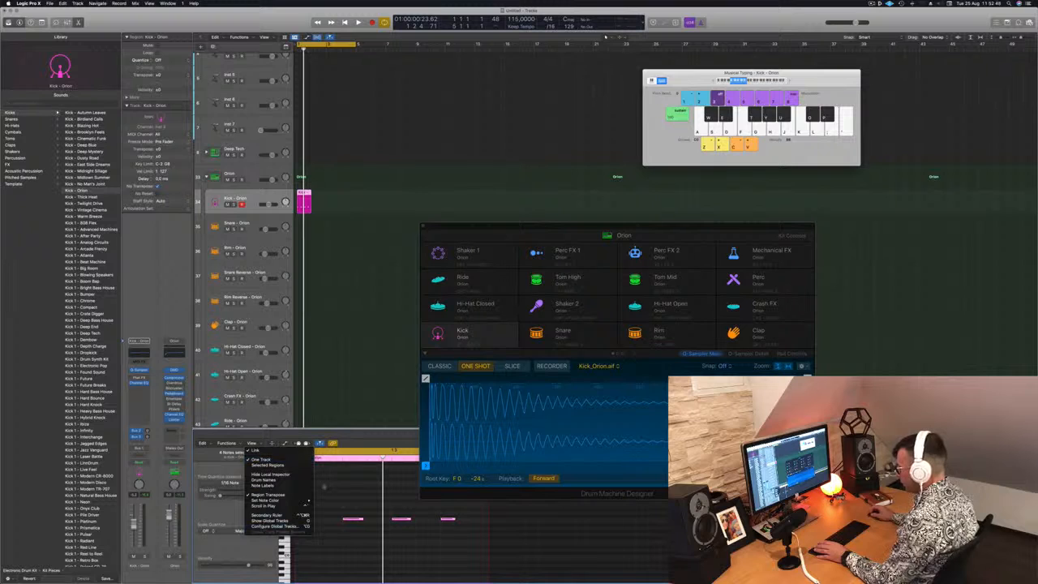
{"action": "left_click", "coordinate": [343, 488]}
Trim the kick region's start past its first note and move the shortened region back to bar 1
{"action": "left_click_drag", "start_coordinate": [294, 479], "coordinate": [321, 483]}
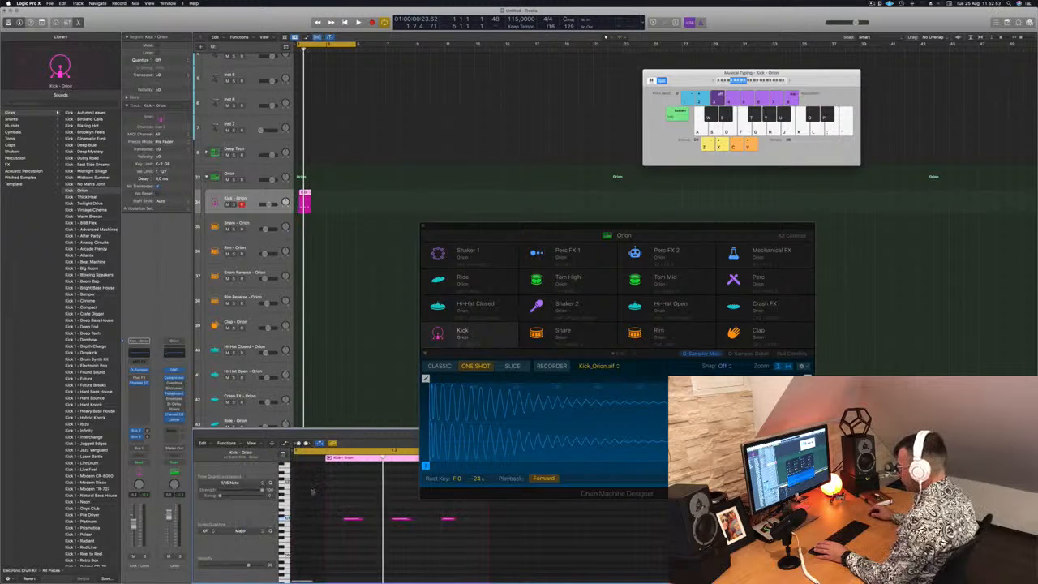
{"action": "scroll", "coordinate": [308, 492], "scroll_direction": "up", "scroll_amount": 2}
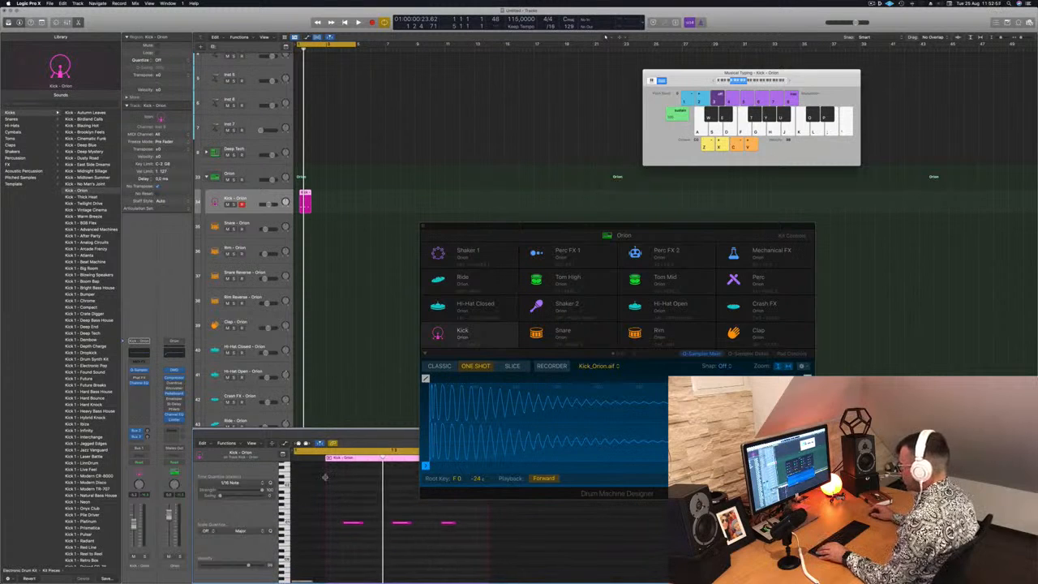
{"action": "left_click_drag", "start_coordinate": [305, 200], "coordinate": [300, 202]}
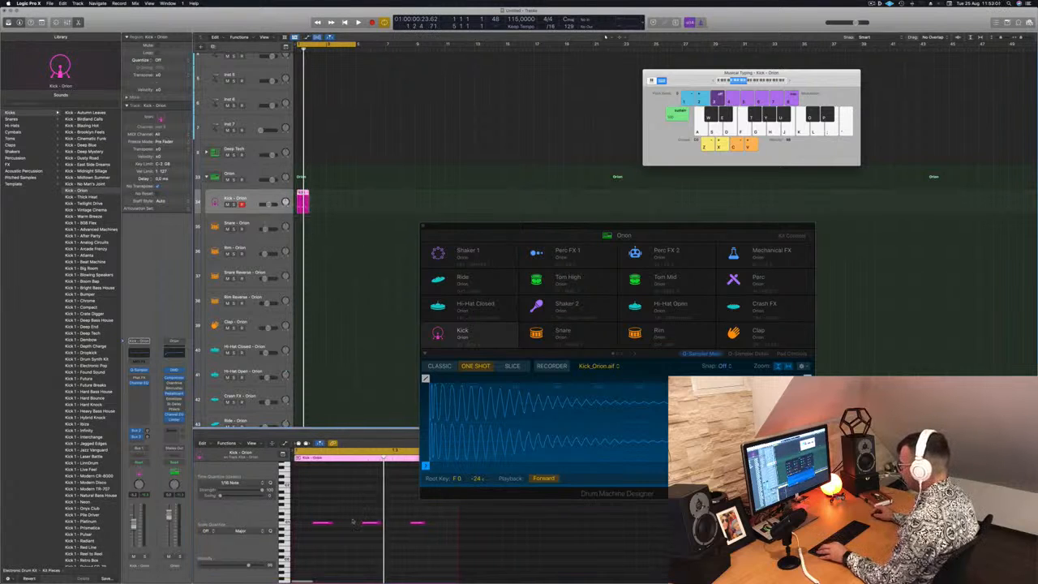
Shift the three remaining kick notes to the region's start and copy the last one to beat four
{"action": "left_click_drag", "start_coordinate": [312, 512], "coordinate": [441, 544]}
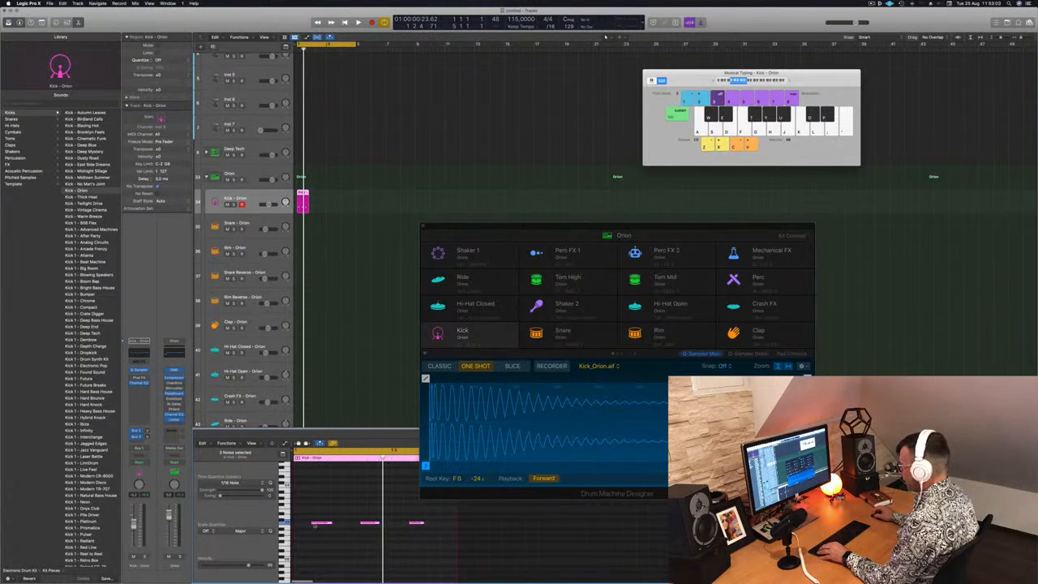
{"action": "left_click_drag", "start_coordinate": [320, 524], "coordinate": [306, 526]}
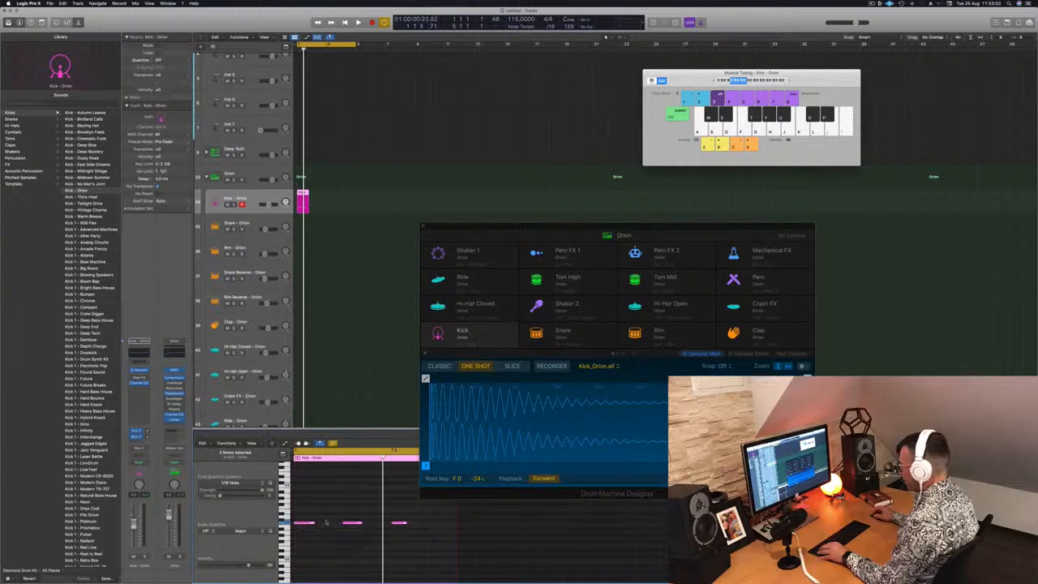
{"action": "left_click", "coordinate": [400, 523]}
{"action": "left_click_drag", "start_coordinate": [401, 524], "coordinate": [452, 527]}
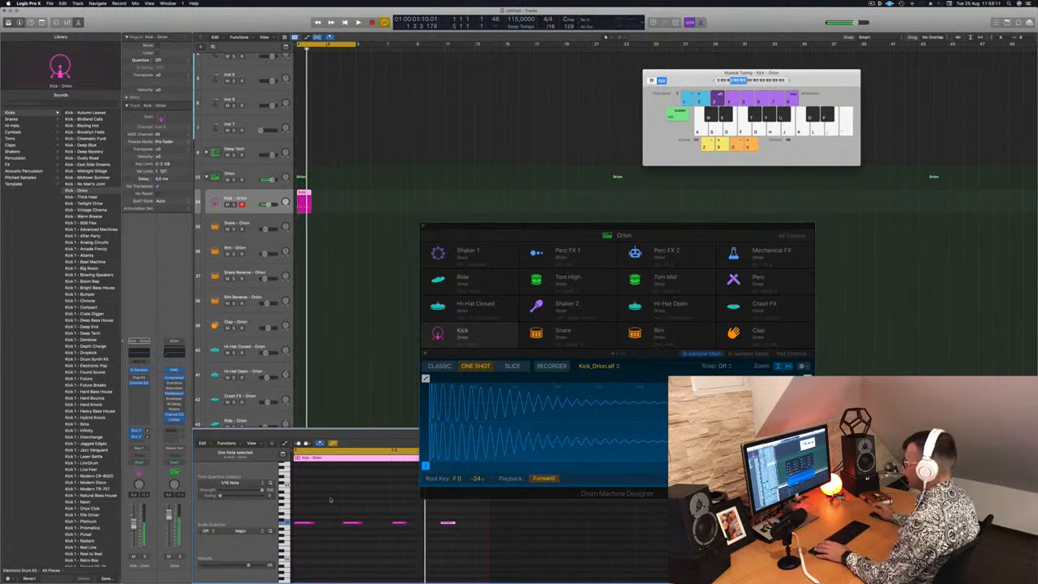
Select the four kick notes in the Piano Roll and transpose them down by ear during playback
{"action": "left_click_drag", "start_coordinate": [308, 502], "coordinate": [511, 559]}
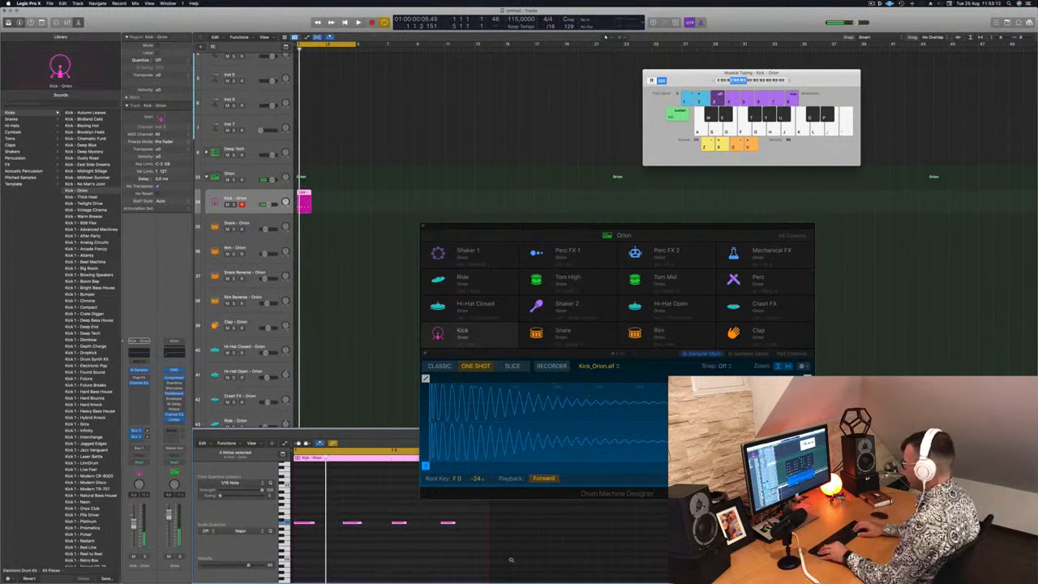
{"action": "key", "text": "space"}
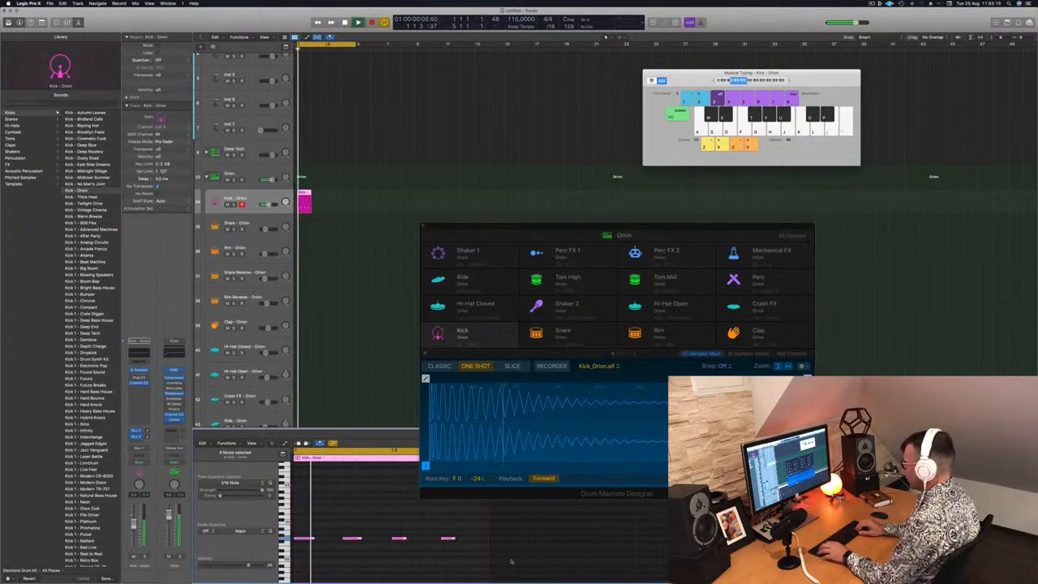
{"action": "key", "text": "alt+Down"}
{"action": "key", "text": "alt+Down"}
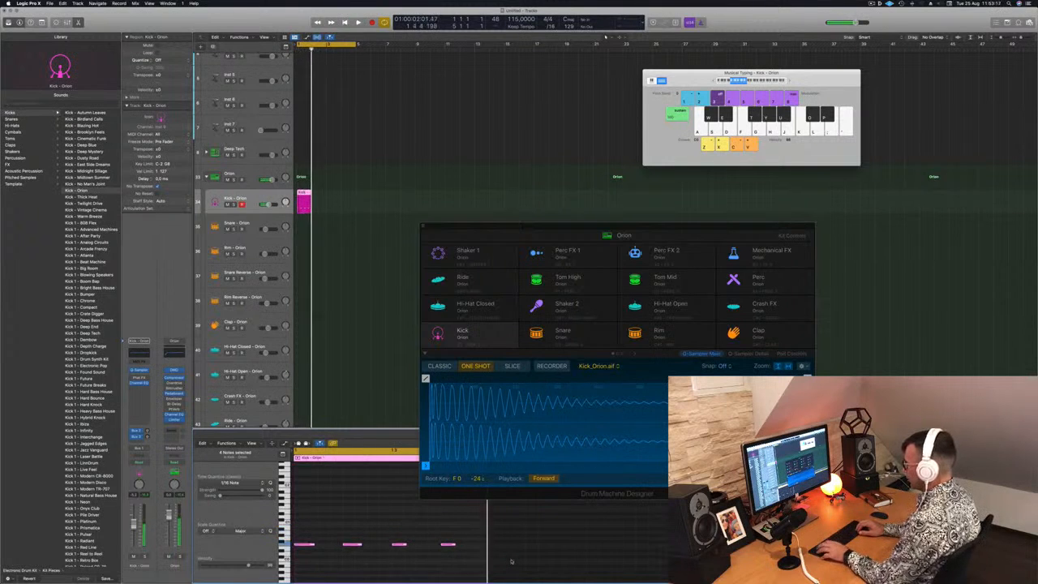
{"action": "key", "text": "alt+Up"}
{"action": "key", "text": "alt+Up"}
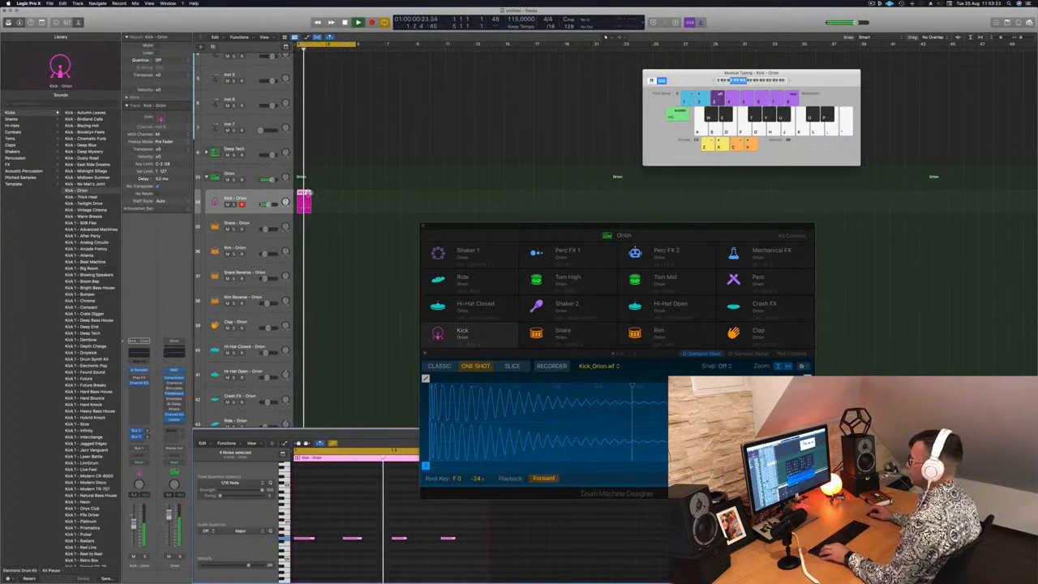
Copy the one-bar kick region until it fills four bars and play it from the start
{"action": "left_click_drag", "start_coordinate": [303, 201], "coordinate": [333, 200]}
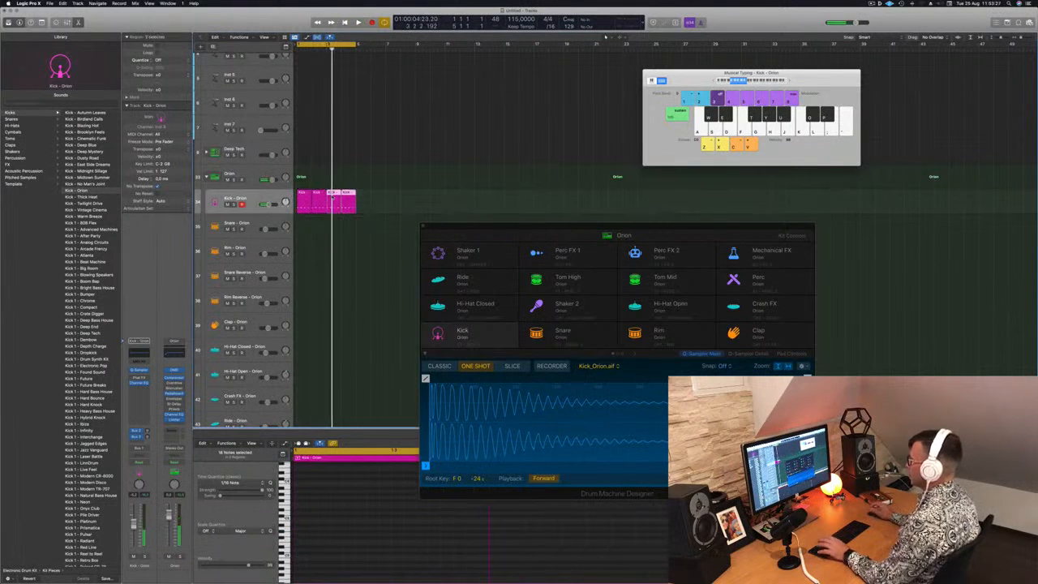
{"action": "key", "text": "super+Left"}
{"action": "left_click", "coordinate": [352, 232]}
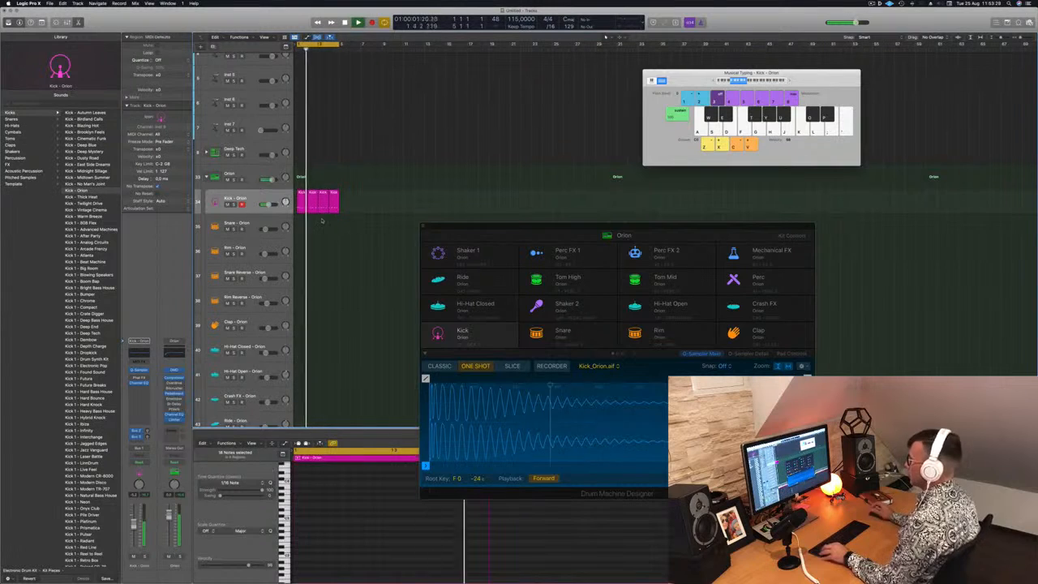
Copy the first kick region to bar 1 of the Hi-Hat Open track, stop playback and return to the start
{"action": "left_click", "coordinate": [301, 199]}
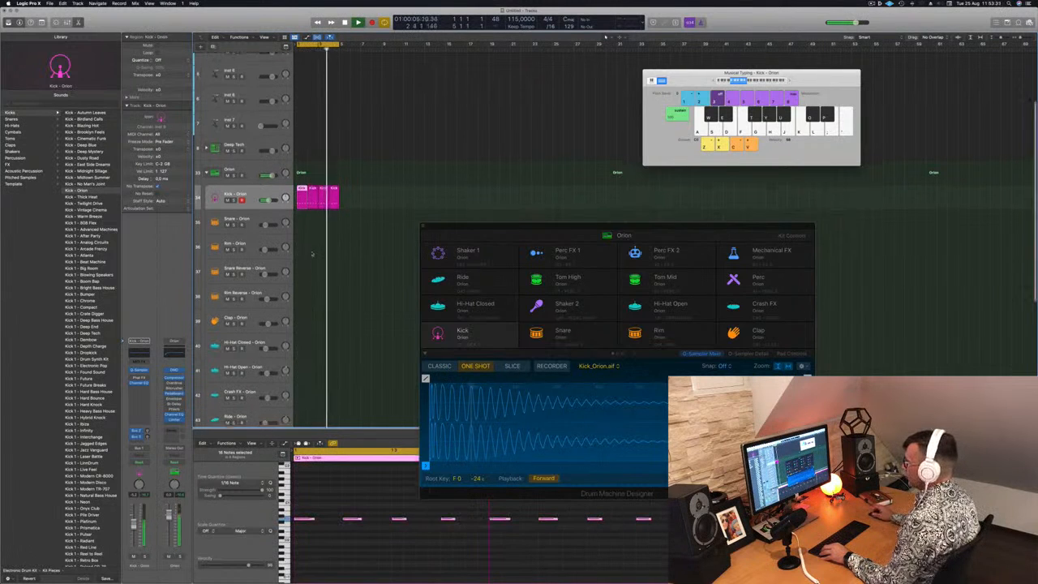
{"action": "scroll", "coordinate": [311, 253], "scroll_direction": "down", "scroll_amount": 1}
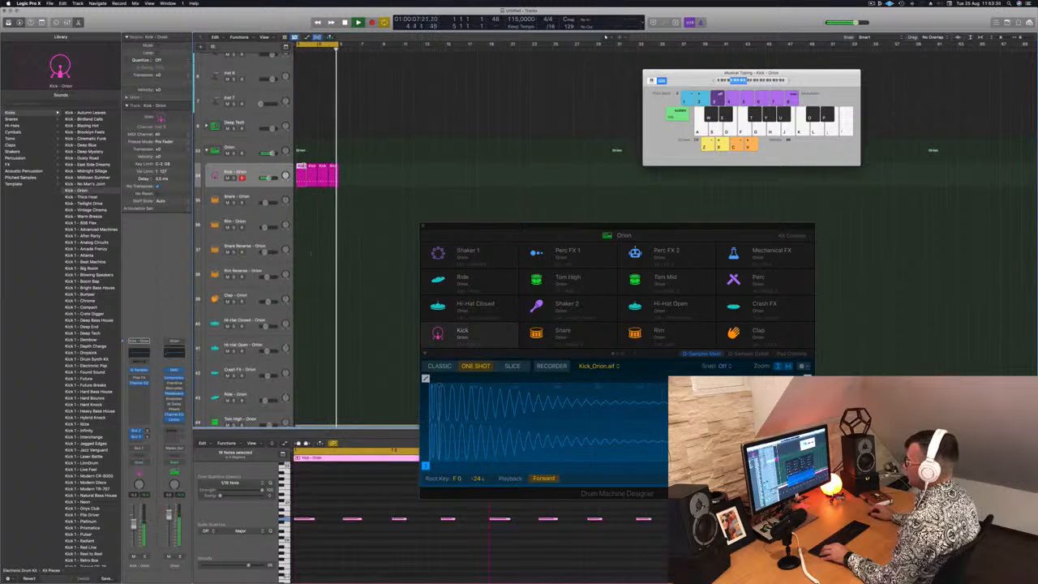
{"action": "left_click_drag", "start_coordinate": [302, 173], "coordinate": [309, 381]}
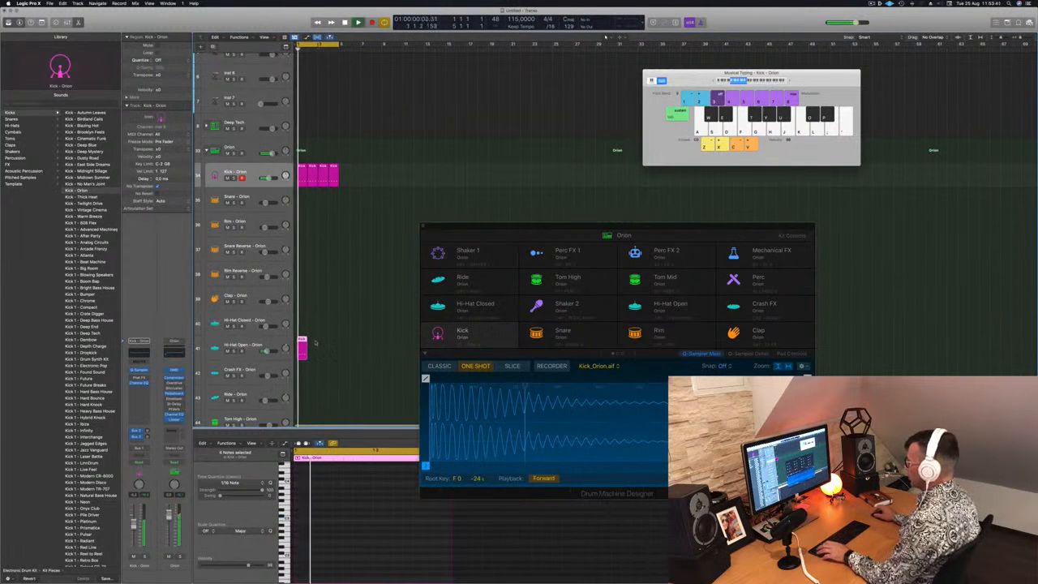
{"action": "key", "text": "space"}
{"action": "key", "text": "super+Left"}
Select the four notes in the Hi-Hat Open region and shift them onto the offbeats during playback
{"action": "scroll", "coordinate": [334, 512], "scroll_direction": "down", "scroll_amount": 5}
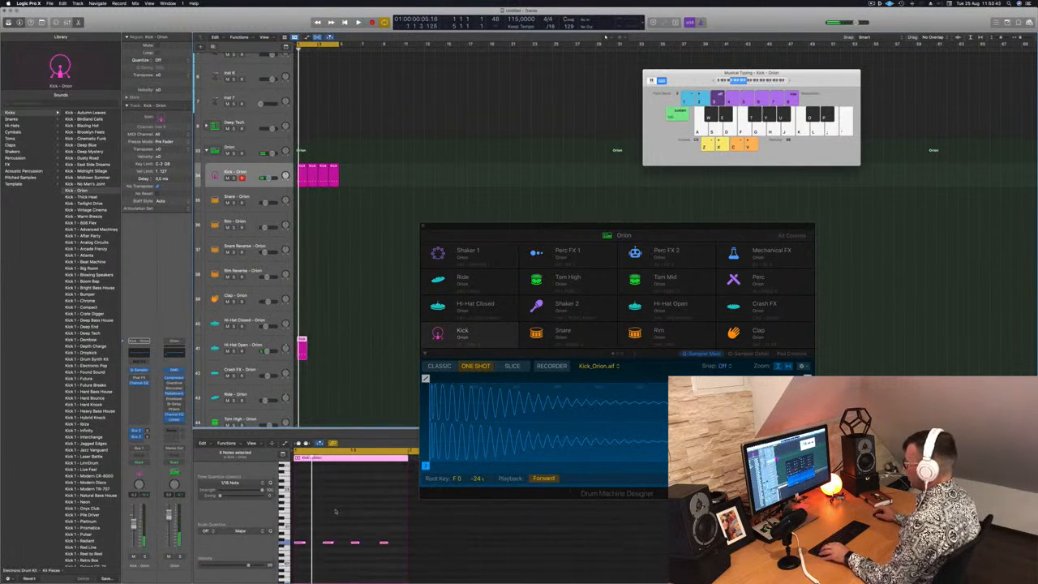
{"action": "scroll", "coordinate": [335, 511], "scroll_direction": "down", "scroll_amount": 4}
{"action": "left_click_drag", "start_coordinate": [391, 486], "coordinate": [295, 501]}
{"action": "key", "text": "space"}
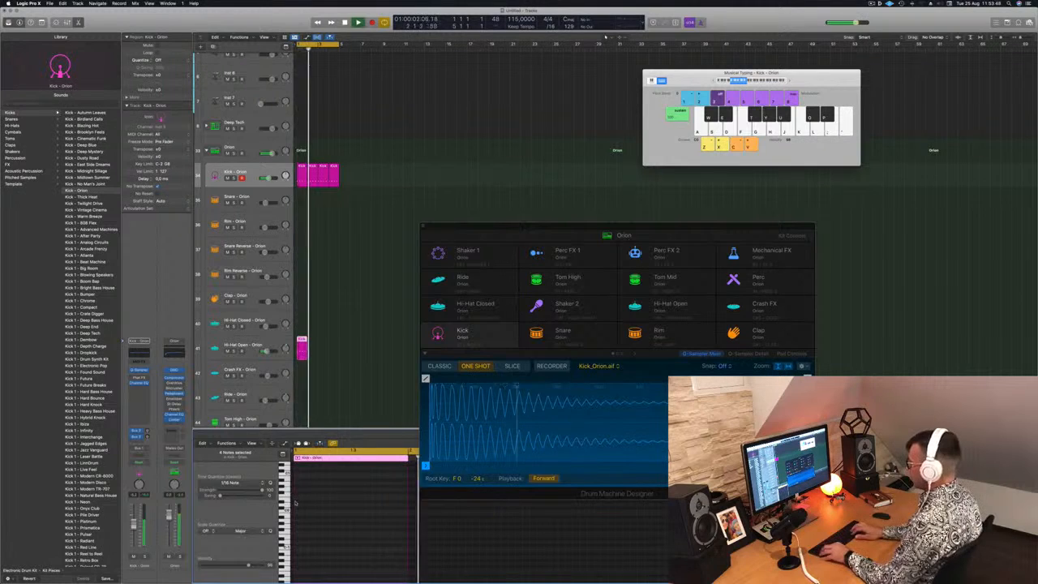
{"action": "scroll", "coordinate": [336, 506], "scroll_direction": "down", "scroll_amount": 3}
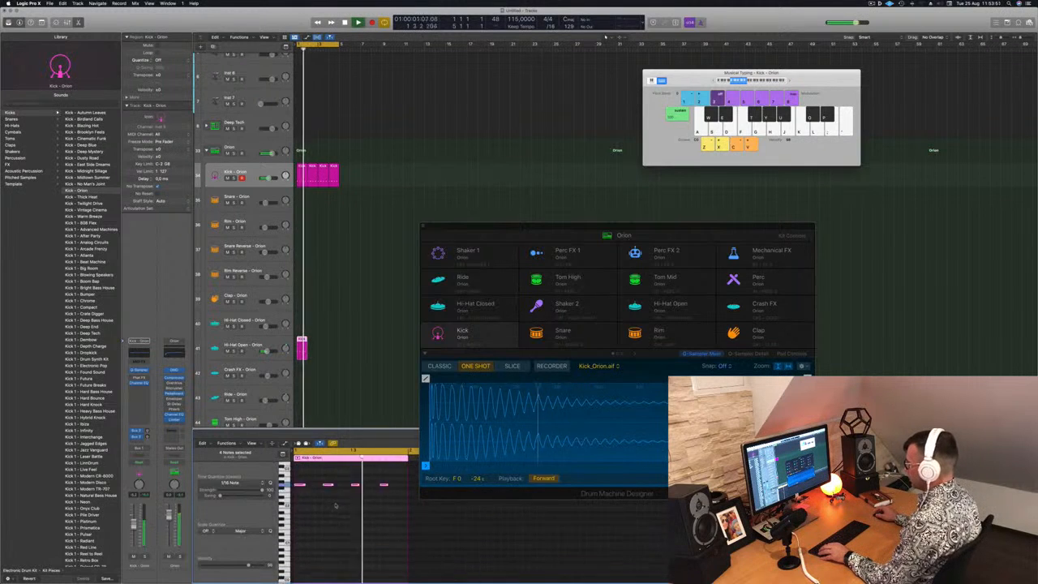
{"action": "left_click_drag", "start_coordinate": [297, 490], "coordinate": [396, 514]}
{"action": "key", "text": "alt+Right"}
{"action": "key", "text": "alt+Right"}
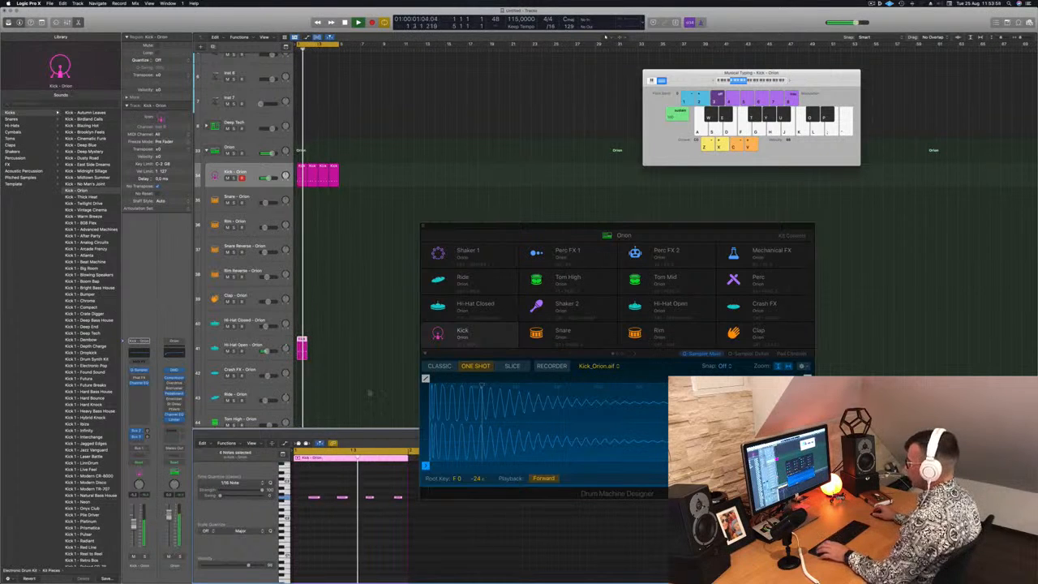
Copy the Hi-Hat Open region until it fills four bars and move the Drum Machine Designer window clear of the Piano Roll
{"action": "left_click_drag", "start_coordinate": [301, 341], "coordinate": [330, 347]}
{"action": "scroll", "coordinate": [348, 523], "scroll_direction": "down", "scroll_amount": 3}
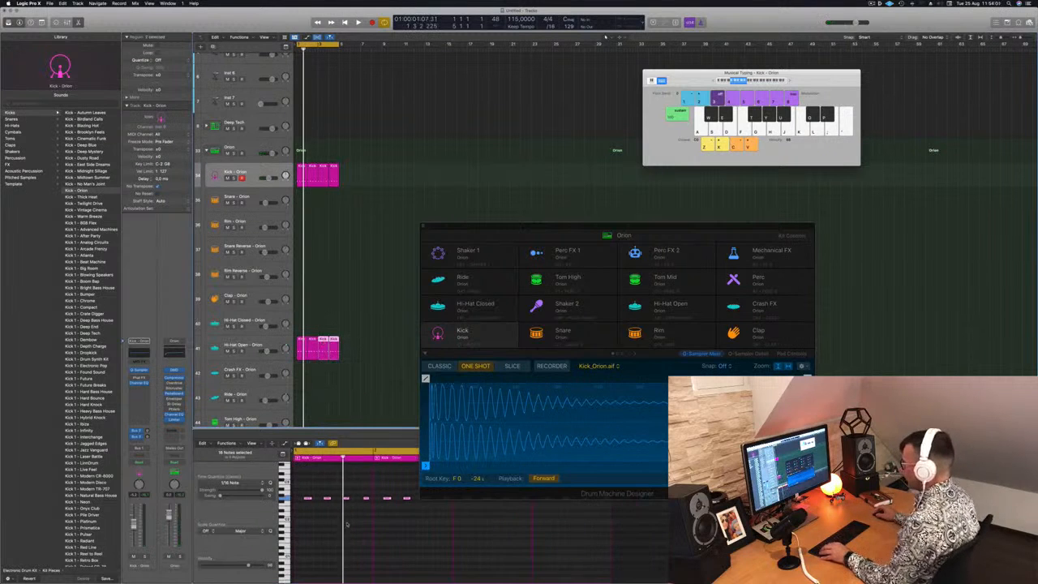
{"action": "left_click_drag", "start_coordinate": [547, 223], "coordinate": [615, 127]}
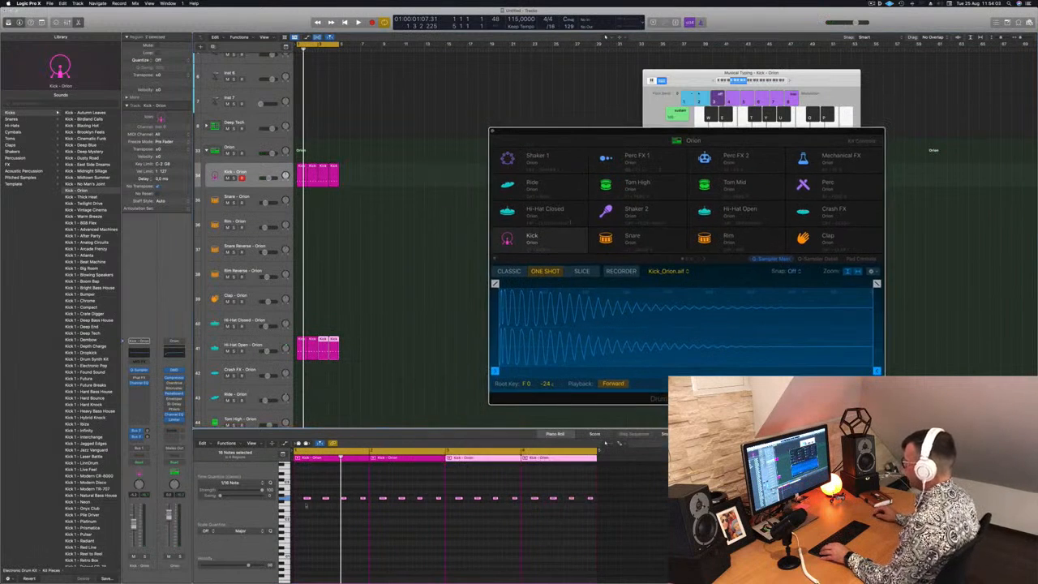
Select all sixteen hi-hat notes and transpose them up four semitones by ear during playback
{"action": "left_click_drag", "start_coordinate": [304, 488], "coordinate": [627, 517]}
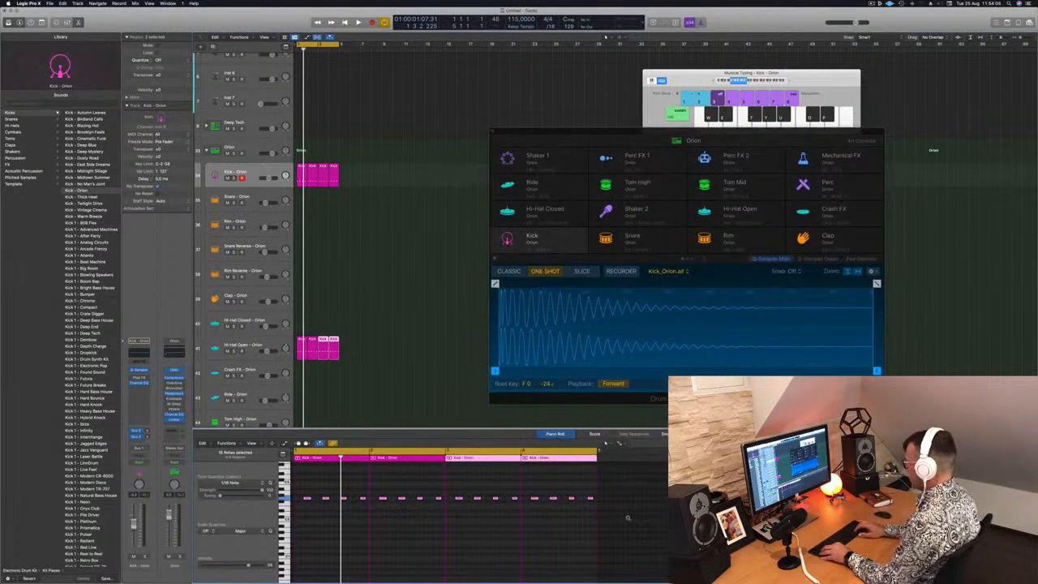
{"action": "key", "text": "alt+Up"}
{"action": "key", "text": "alt+Up"}
{"action": "key", "text": "space"}
{"action": "key", "text": "alt+Up"}
{"action": "key", "text": "alt+Up"}
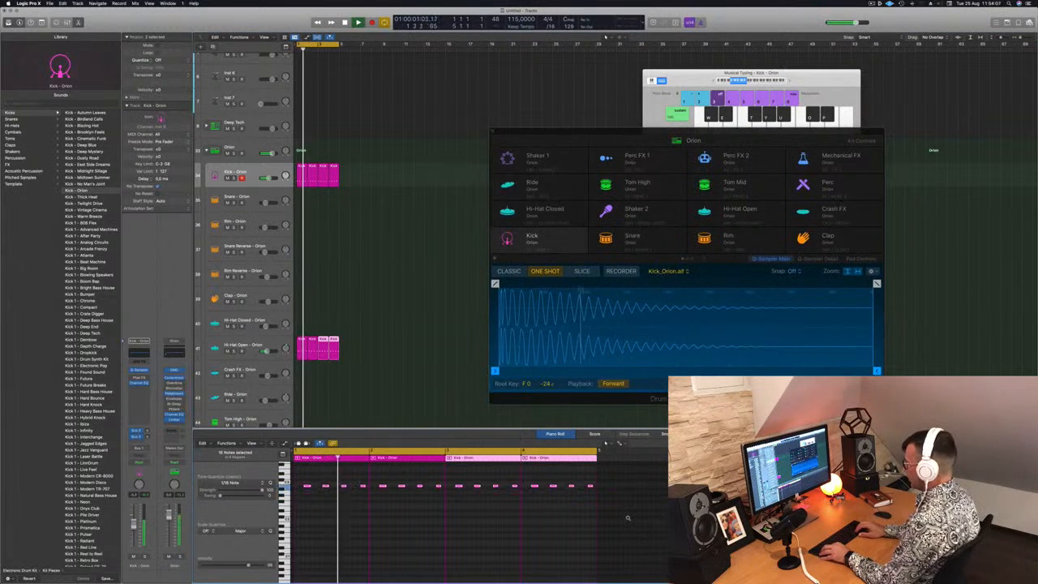
{"action": "key", "text": "alt+Up"}
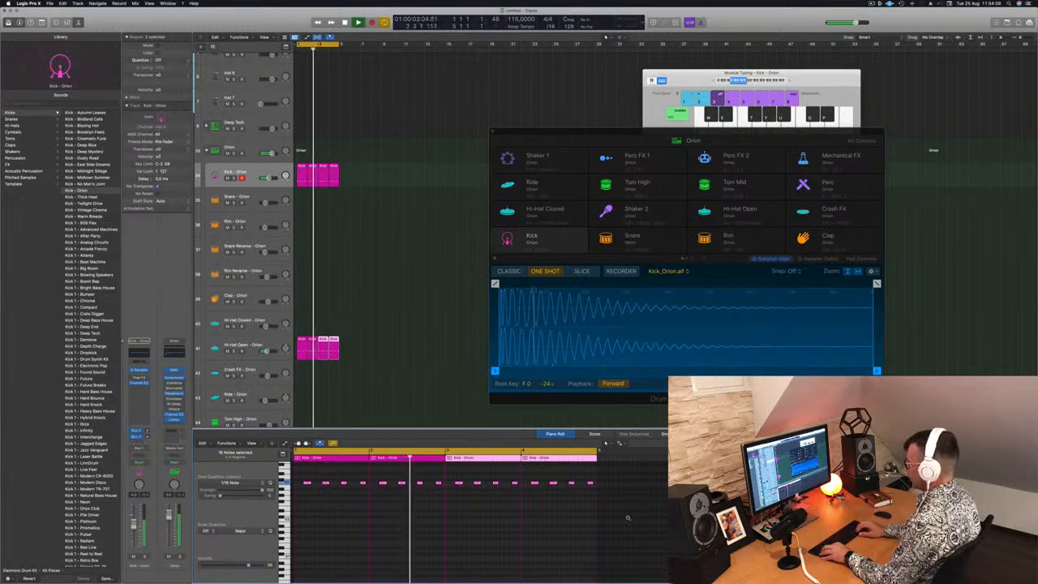
{"action": "key", "text": "alt+Down"}
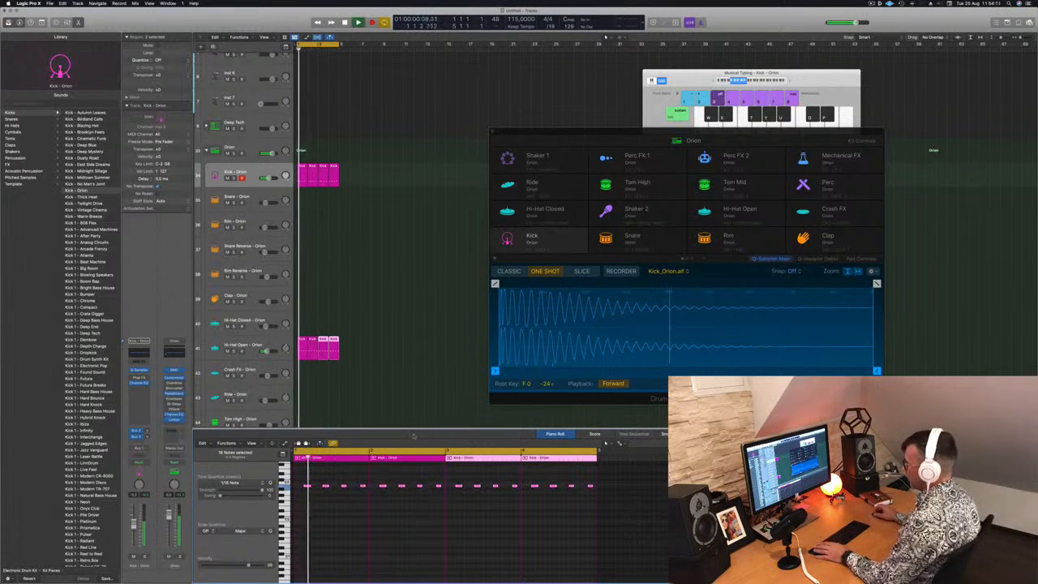
Select the Hi-Hat Open track and shorten its sample to end at 0.761 s with a long fade-out
{"action": "left_click", "coordinate": [244, 346]}
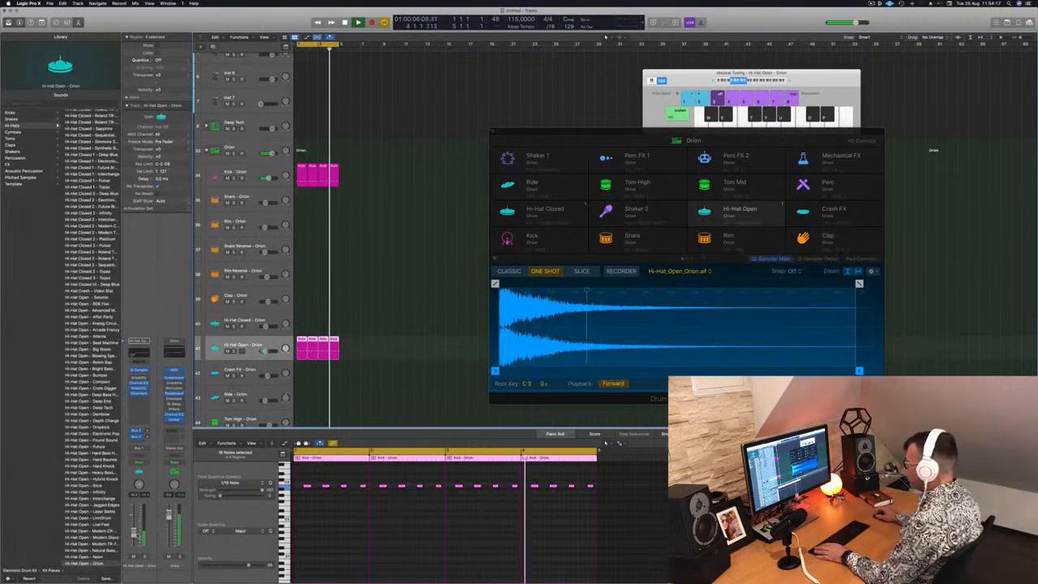
{"action": "left_click_drag", "start_coordinate": [637, 137], "coordinate": [626, 128]}
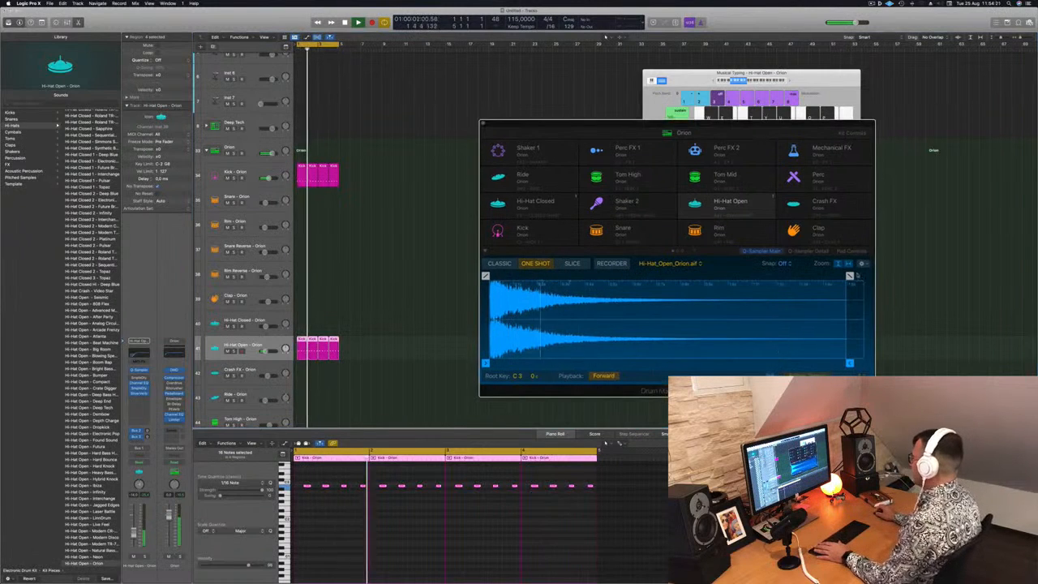
{"action": "left_click_drag", "start_coordinate": [849, 276], "coordinate": [718, 276]}
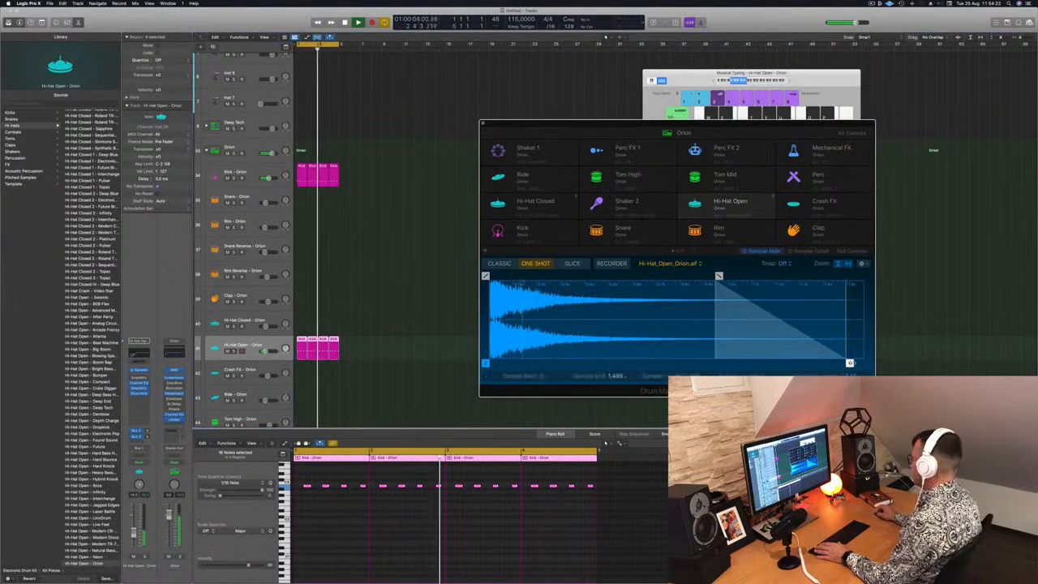
{"action": "left_click_drag", "start_coordinate": [850, 362], "coordinate": [673, 364]}
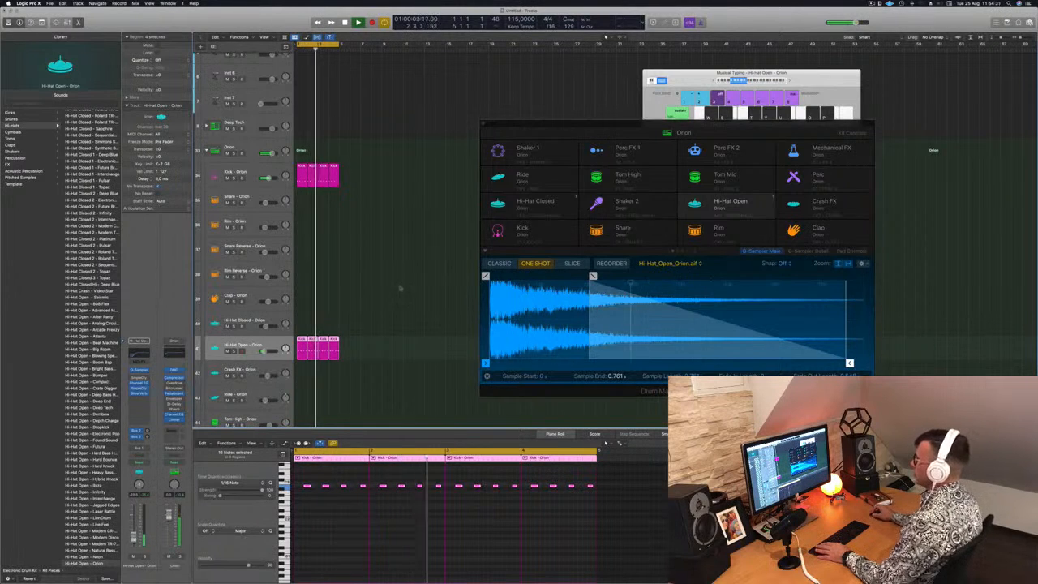
Copy the first kick region to the Snare track and keep only its notes on beats two and four
{"action": "scroll", "coordinate": [319, 156], "scroll_direction": "down", "scroll_amount": 3}
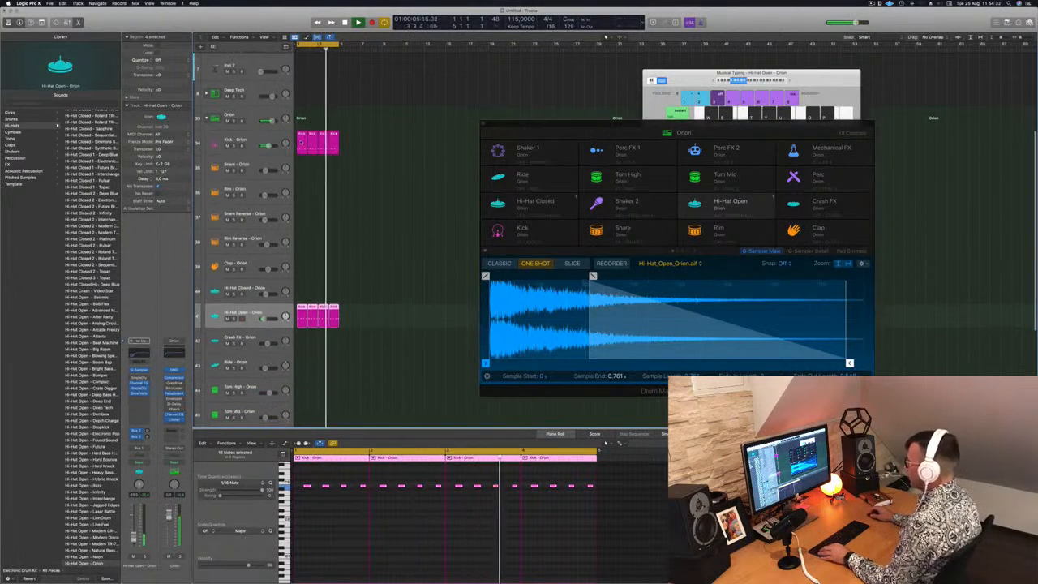
{"action": "left_click_drag", "start_coordinate": [302, 145], "coordinate": [301, 169]}
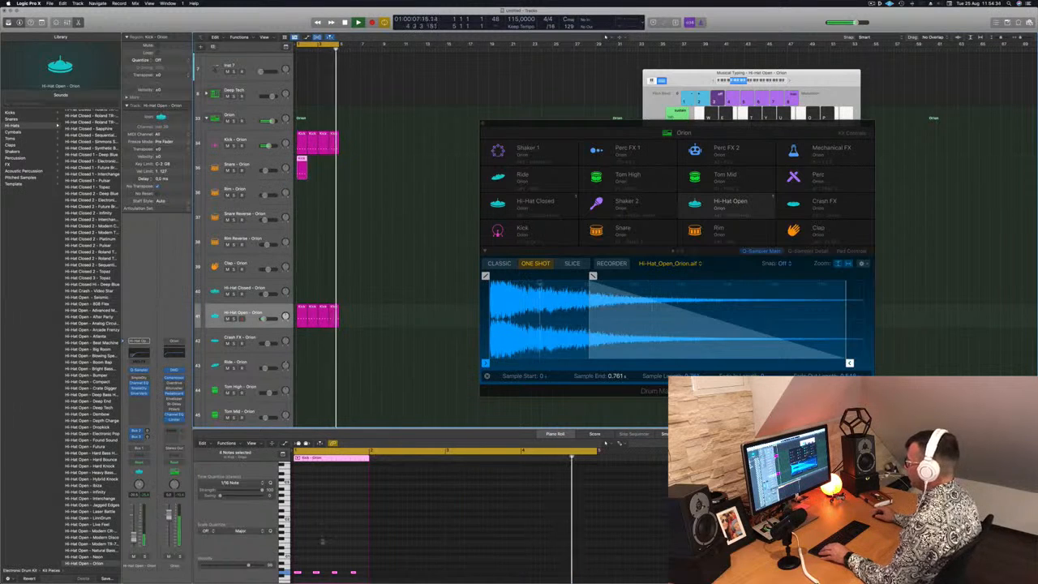
{"action": "left_click", "coordinate": [355, 563]}
{"action": "scroll", "coordinate": [355, 562], "scroll_direction": "down", "scroll_amount": 3}
{"action": "key", "text": "super+a"}
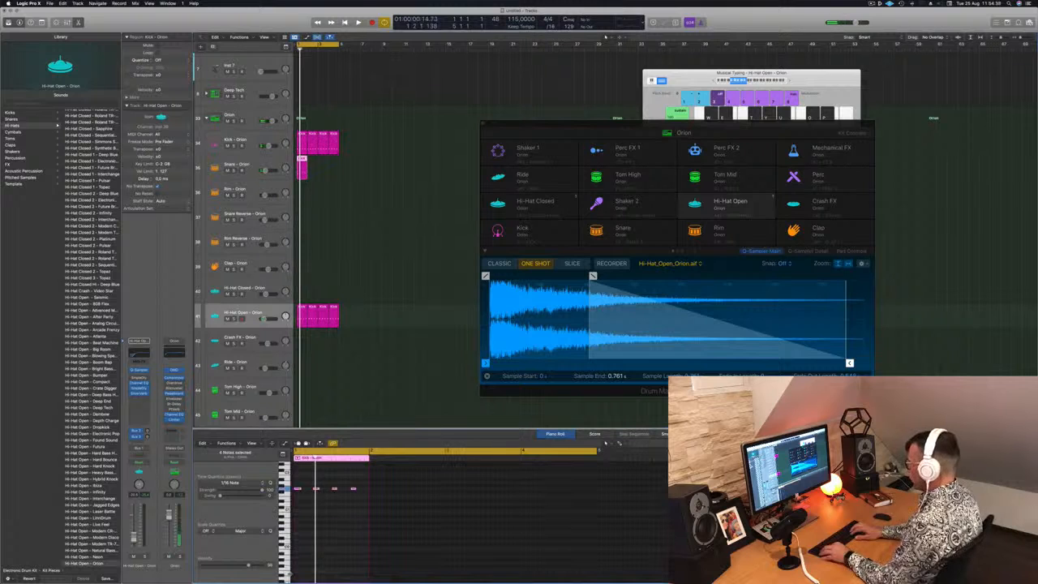
{"action": "scroll", "coordinate": [322, 547], "scroll_direction": "up", "scroll_amount": 4}
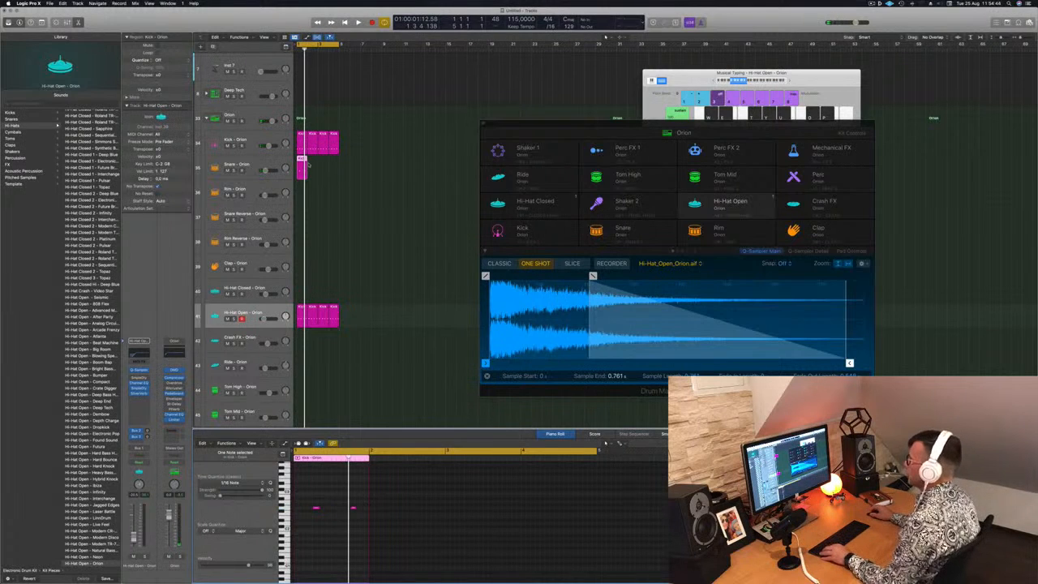
Copy the one-bar snare region until it fills four bars and play the pattern back
{"action": "left_click_drag", "start_coordinate": [301, 159], "coordinate": [323, 166]}
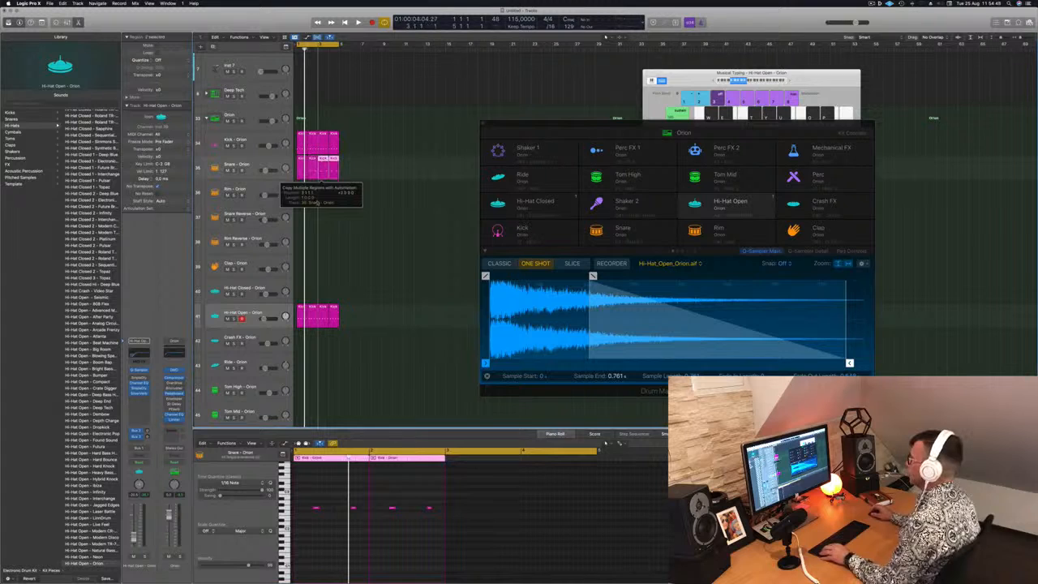
{"action": "left_click", "coordinate": [330, 534]}
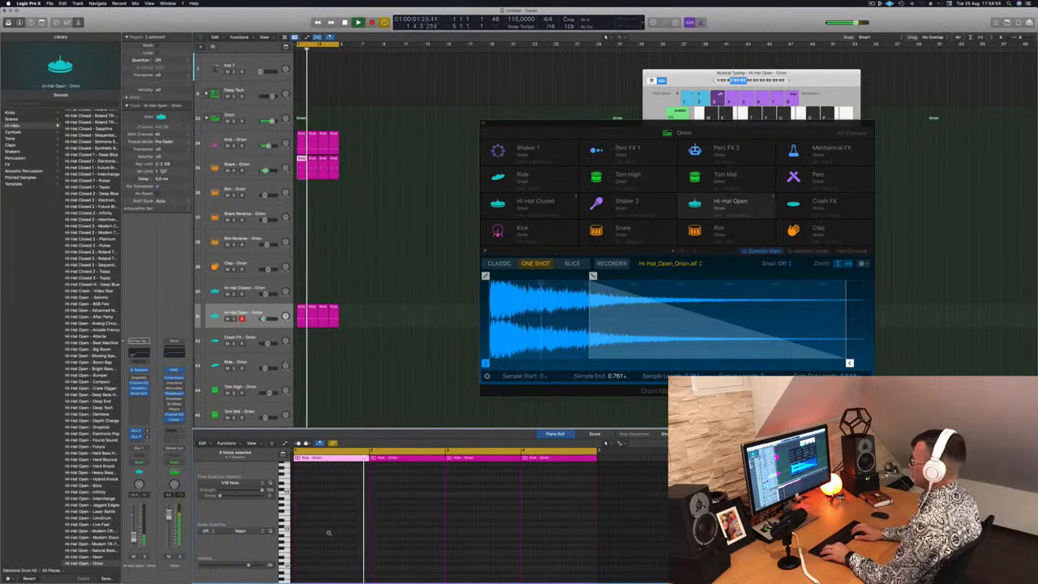
{"action": "scroll", "coordinate": [329, 534], "scroll_direction": "up", "scroll_amount": 3}
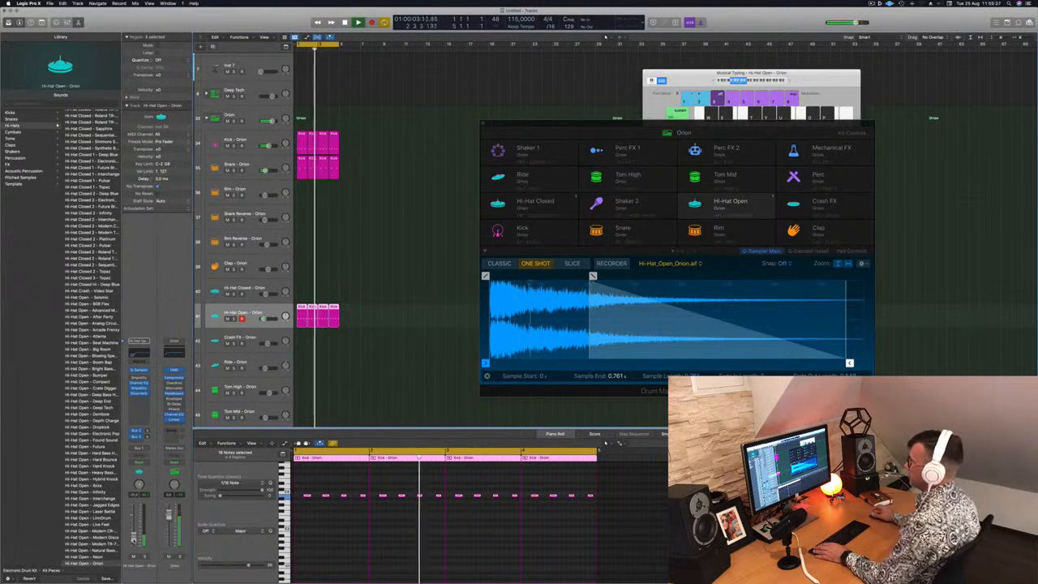
Copy the first snare region to the Tom High track and reduce it to a single note near the bar's end
{"action": "scroll", "coordinate": [352, 401], "scroll_direction": "down", "scroll_amount": 3}
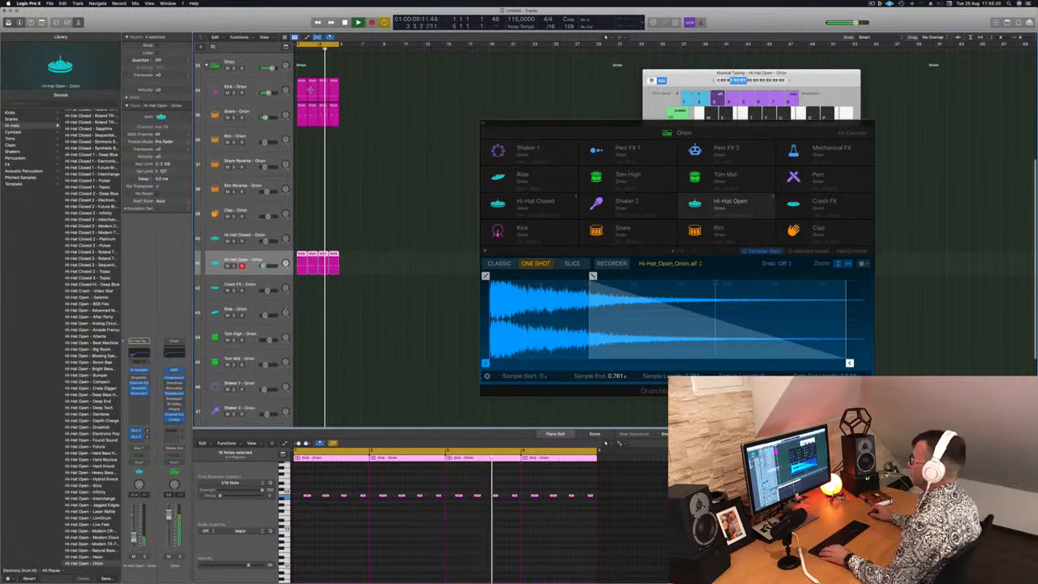
{"action": "left_click", "coordinate": [301, 112]}
{"action": "left_click_drag", "start_coordinate": [302, 114], "coordinate": [303, 340]}
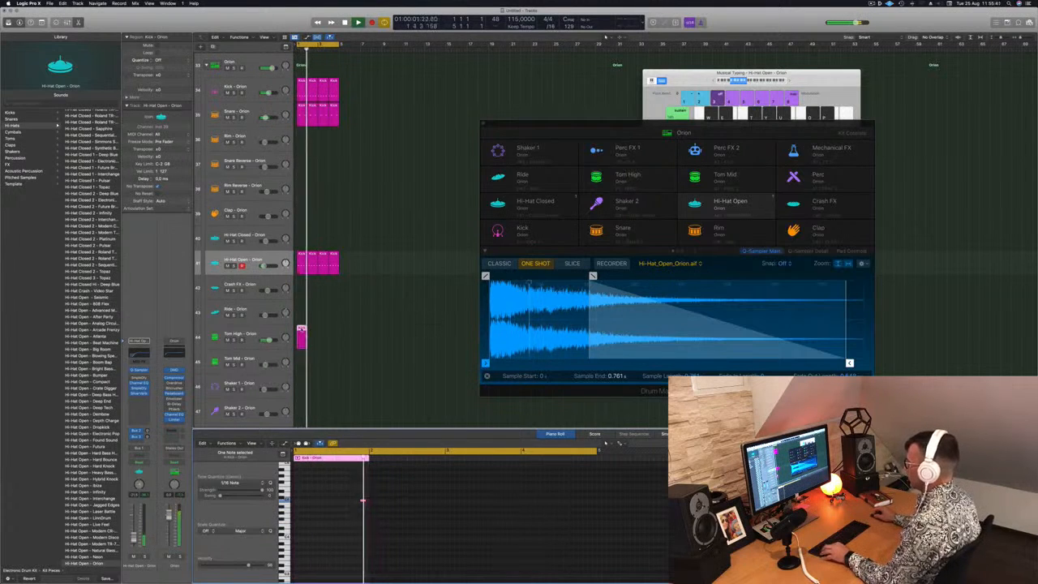
Copy the Tom High region until it fills four bars and select the Tom High track
{"action": "left_click_drag", "start_coordinate": [316, 334], "coordinate": [315, 335]}
{"action": "mouse_move", "coordinate": [324, 348]}
{"action": "left_mouse_down"}
{"action": "mouse_move", "coordinate": [300, 329]}
{"action": "mouse_move", "coordinate": [326, 336]}
{"action": "mouse_move", "coordinate": [301, 341]}
{"action": "left_mouse_up"}
{"action": "left_click", "coordinate": [353, 531]}
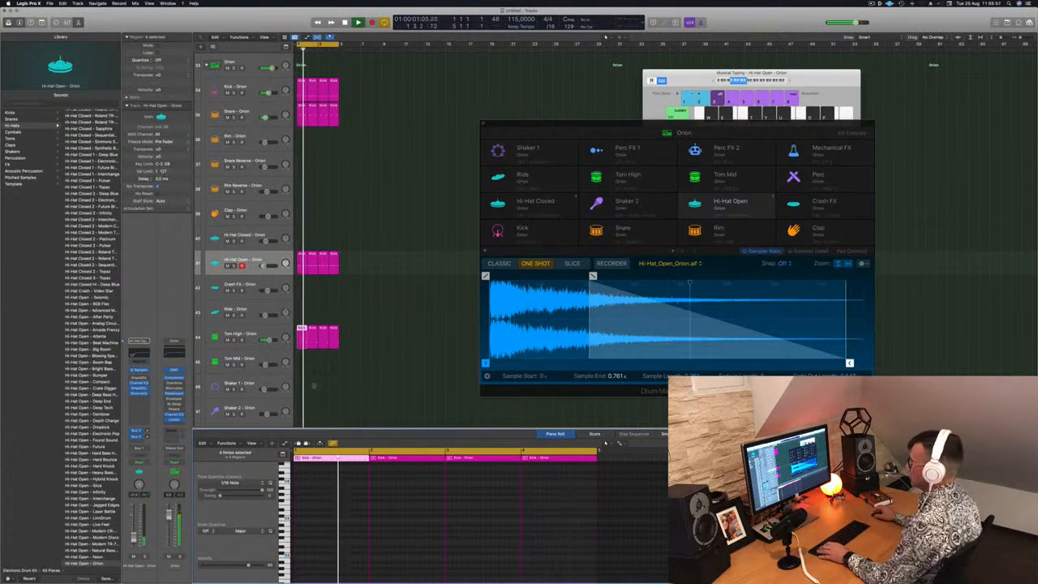
{"action": "left_click", "coordinate": [278, 331]}
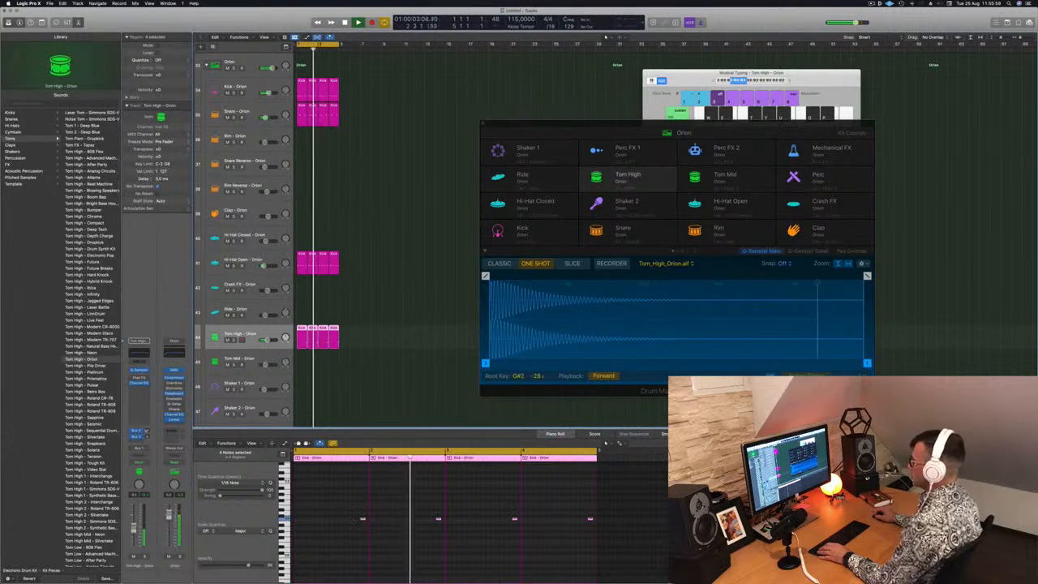
Copy the four-bar kick and snare patterns repeatedly so they extend to 16 bars
{"action": "scroll", "coordinate": [401, 132], "scroll_direction": "up", "scroll_amount": 7}
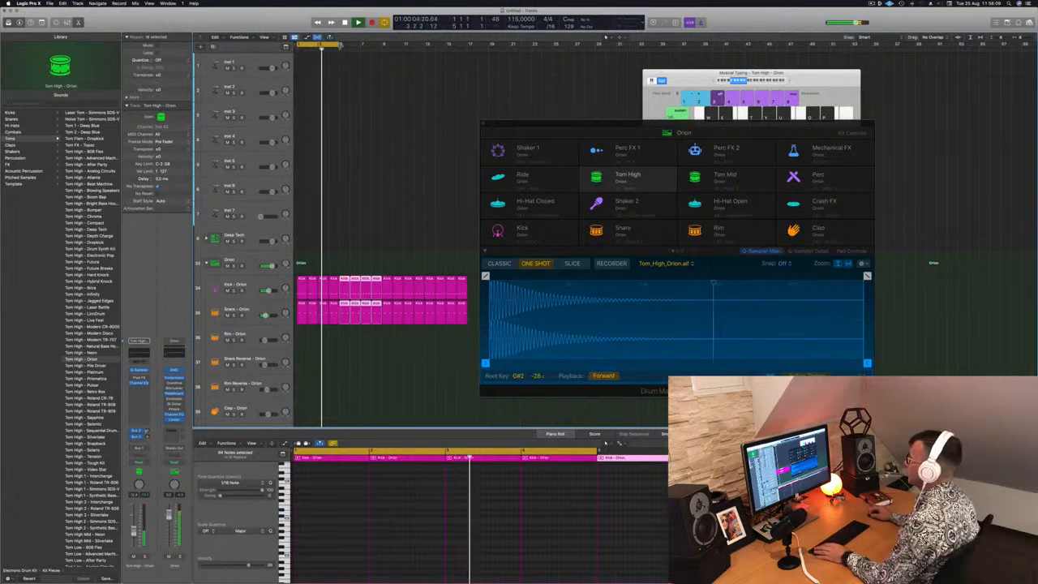
Extend the cycle range to cover all 16 bars and move the Orion drum machine window aside
{"action": "left_click_drag", "start_coordinate": [340, 46], "coordinate": [466, 55]}
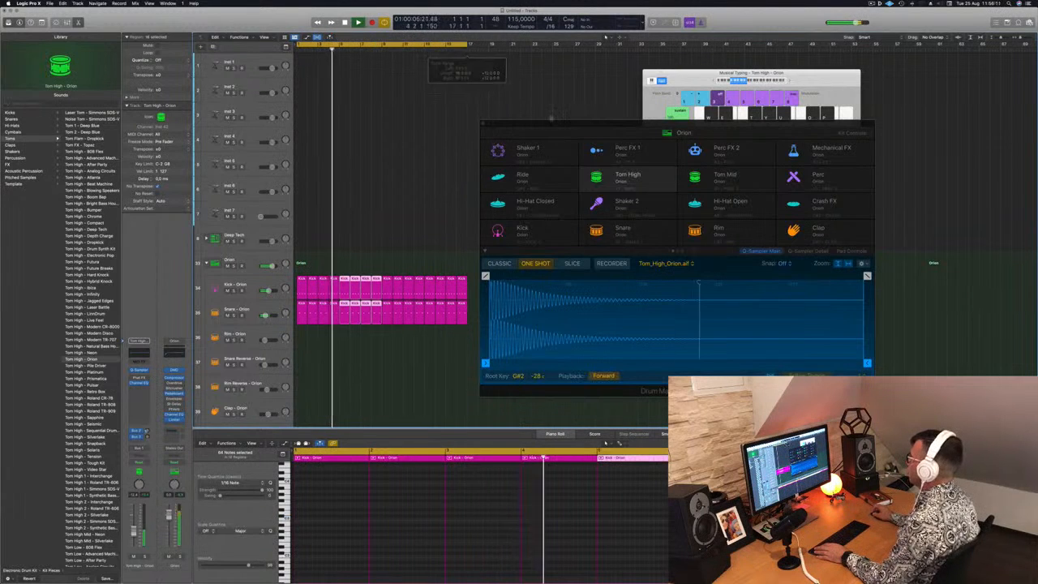
{"action": "left_click_drag", "start_coordinate": [560, 124], "coordinate": [821, 149]}
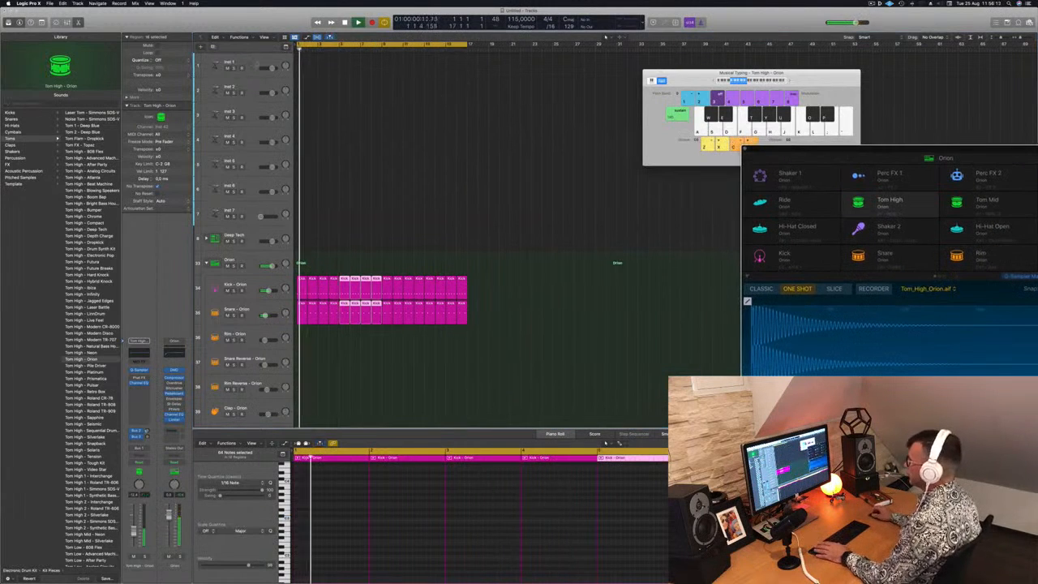
Load Retro Synth in stereo as the instrument on the Inst 1 track
{"action": "left_click", "coordinate": [256, 65]}
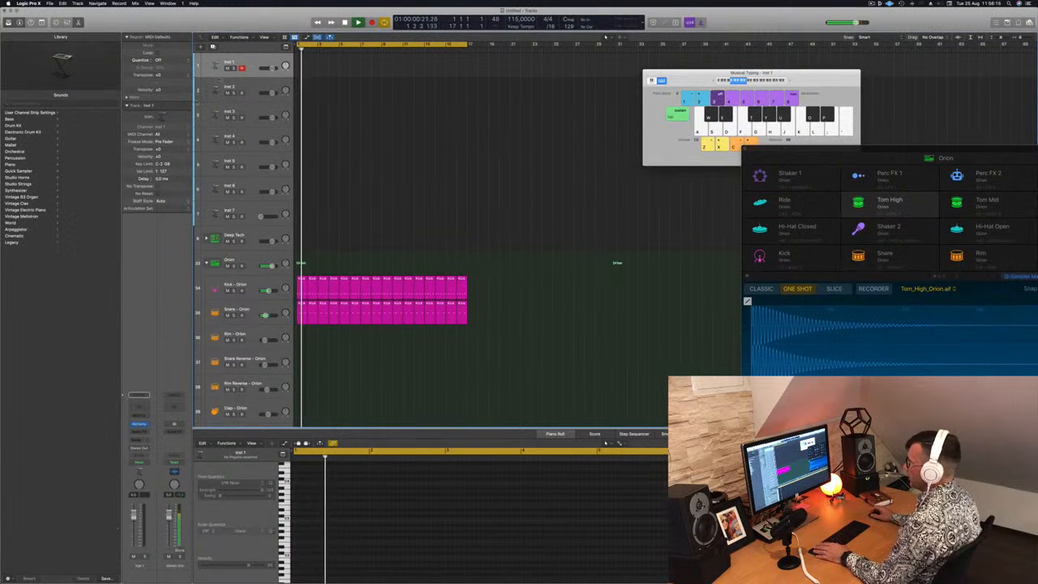
{"action": "left_click", "coordinate": [146, 423]}
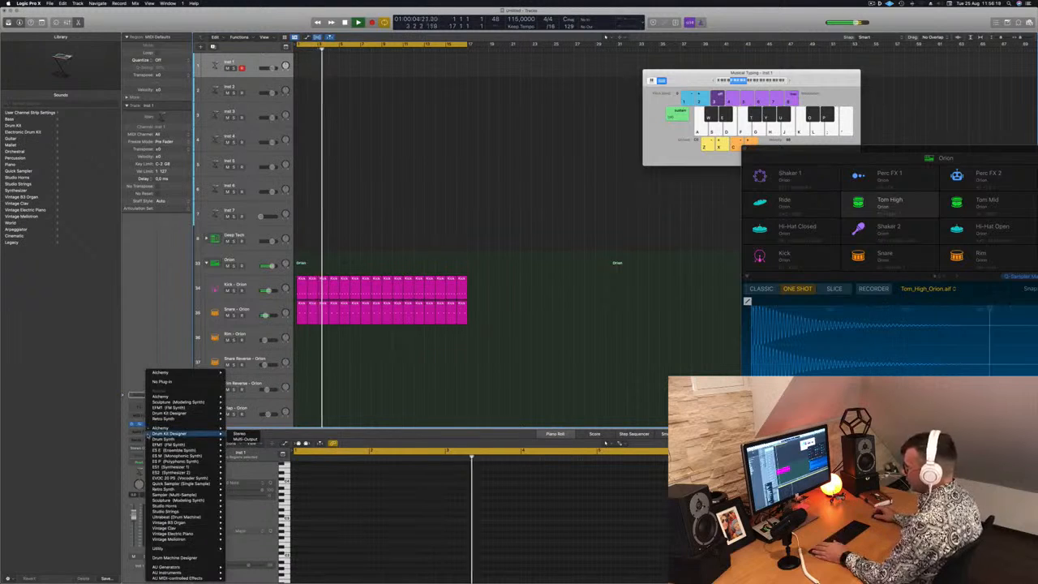
{"action": "mouse_move", "coordinate": [173, 523]}
{"action": "mouse_move", "coordinate": [173, 468]}
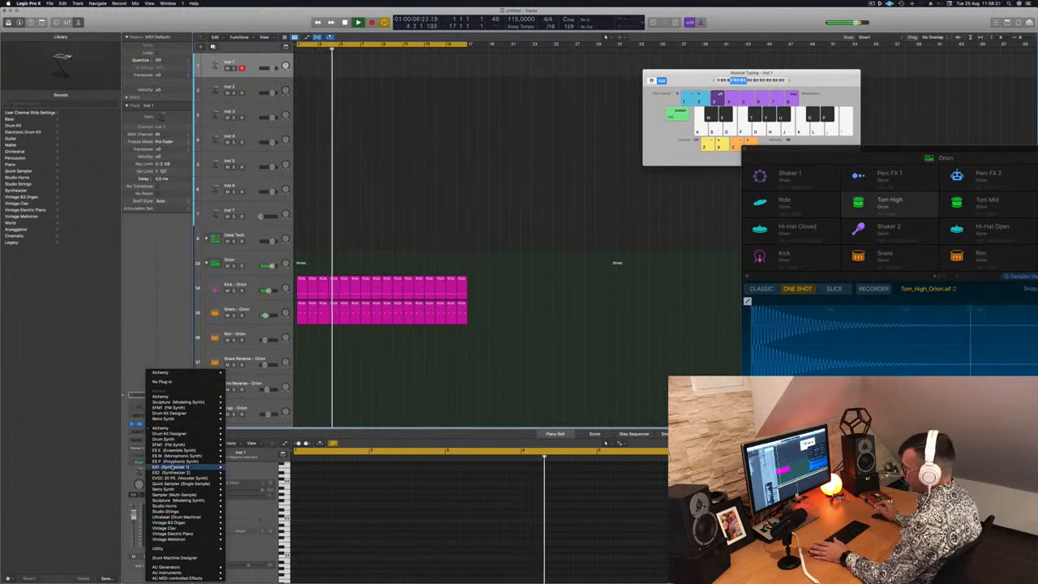
{"action": "mouse_move", "coordinate": [166, 489]}
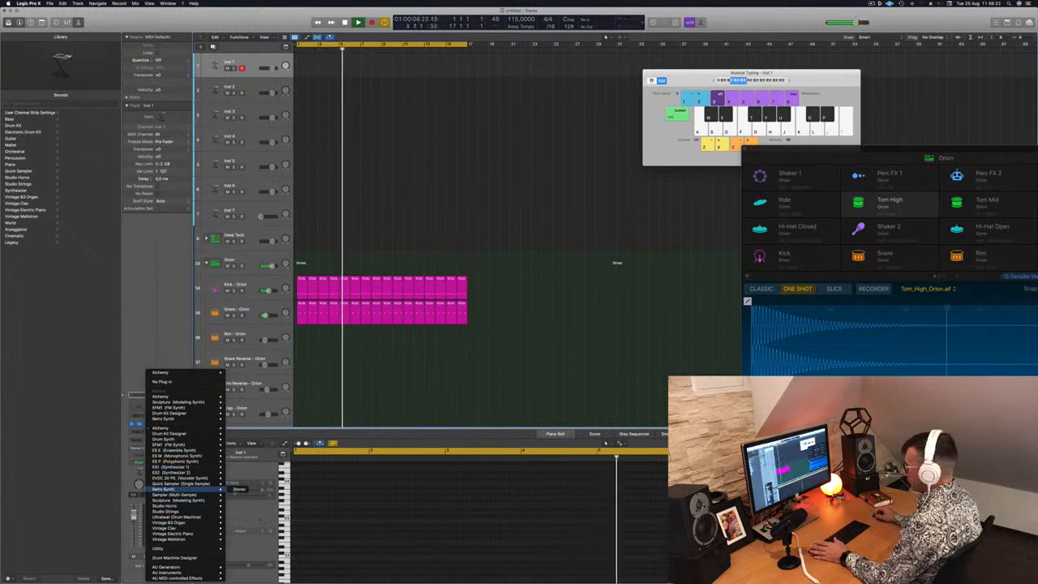
{"action": "left_click", "coordinate": [239, 490]}
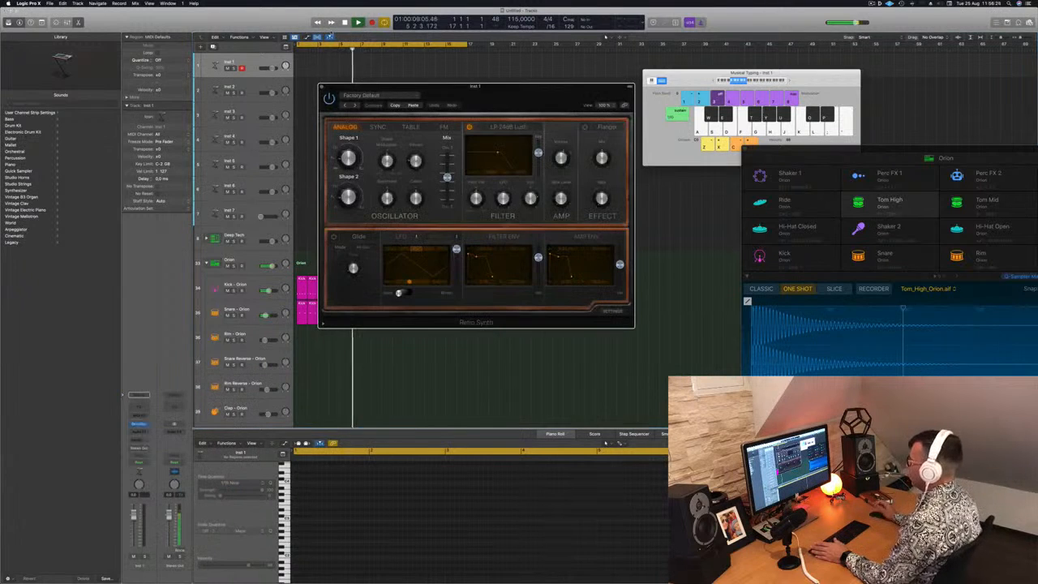
Load the Antimatter Synth preset from Synth Leads and reposition the Retro Synth and Musical Typing windows
{"action": "left_click", "coordinate": [395, 96]}
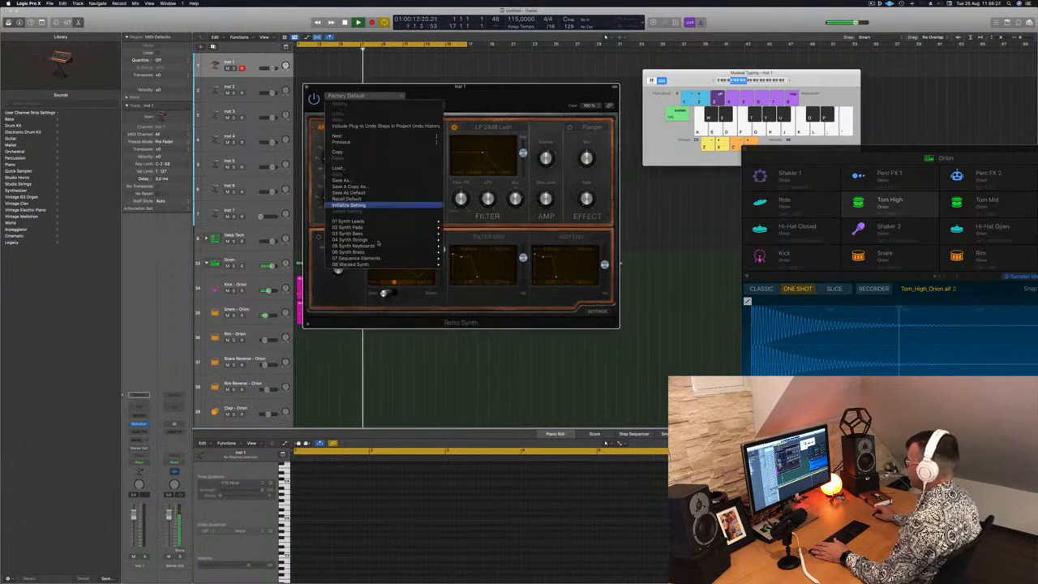
{"action": "mouse_move", "coordinate": [390, 225]}
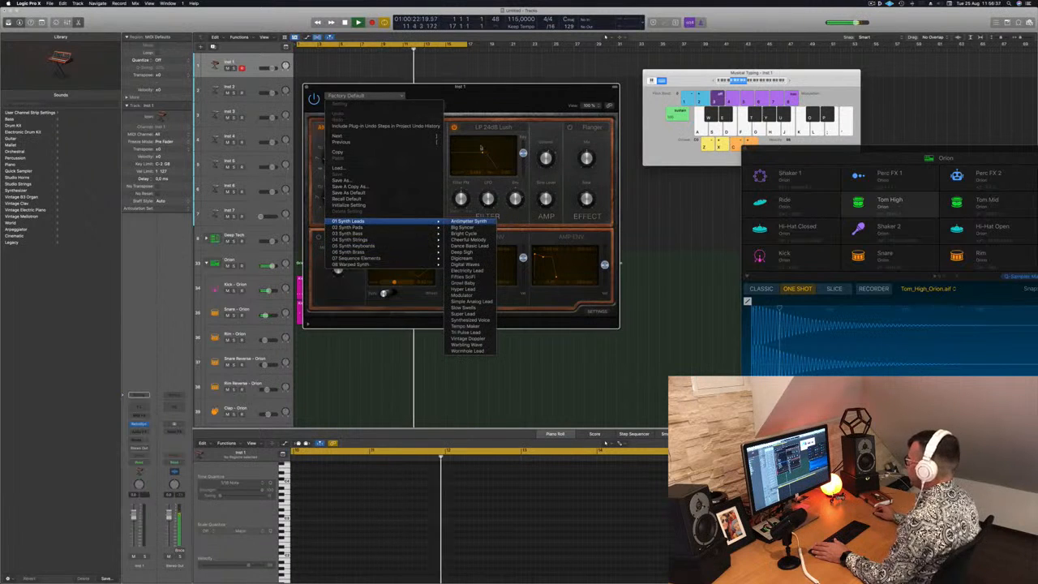
{"action": "left_click", "coordinate": [469, 221]}
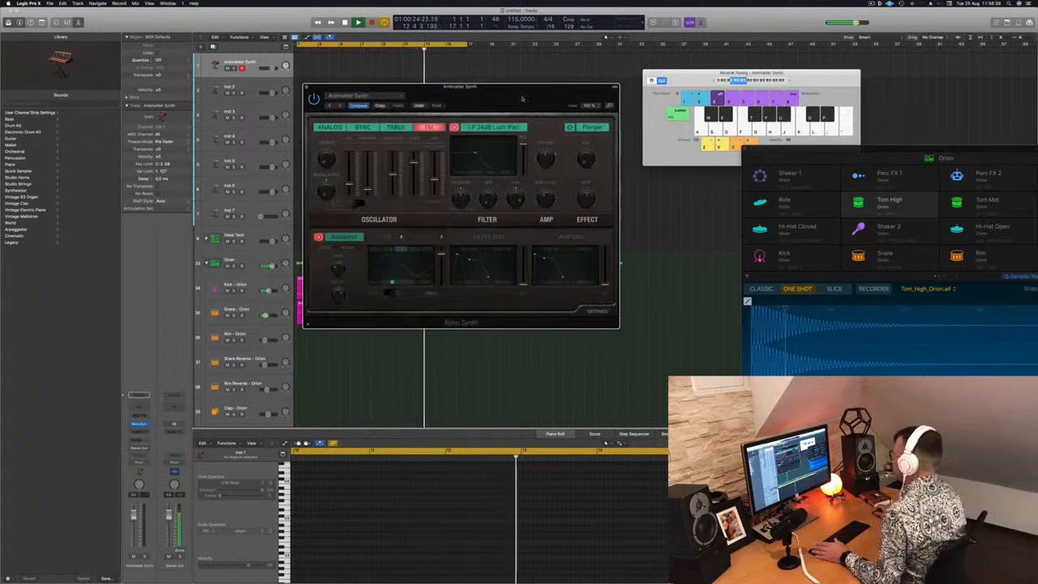
{"action": "left_click_drag", "start_coordinate": [523, 94], "coordinate": [473, 176]}
{"action": "left_click_drag", "start_coordinate": [695, 72], "coordinate": [683, 68]}
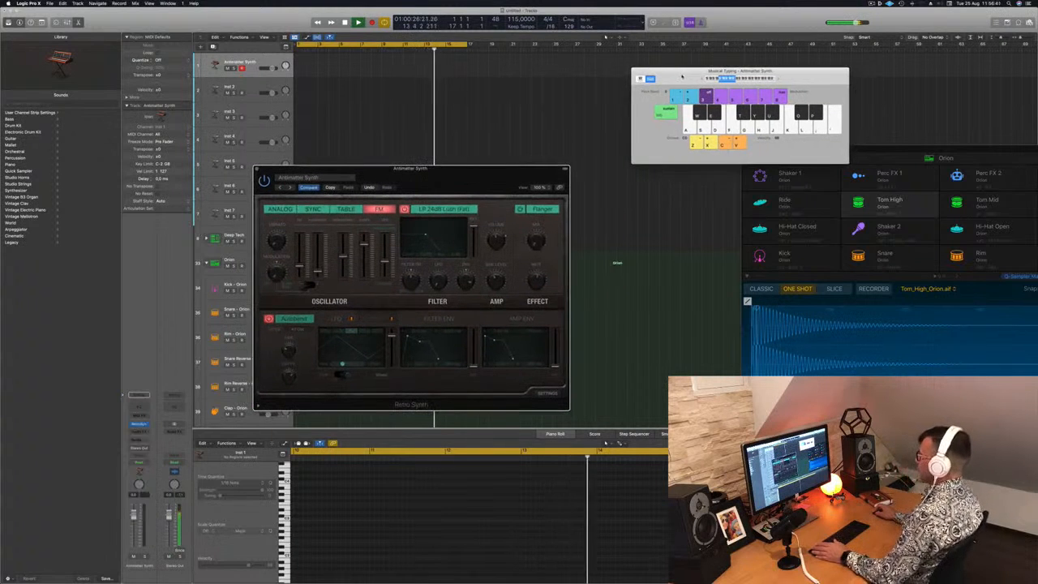
{"action": "left_click_drag", "start_coordinate": [291, 167], "coordinate": [487, 183]}
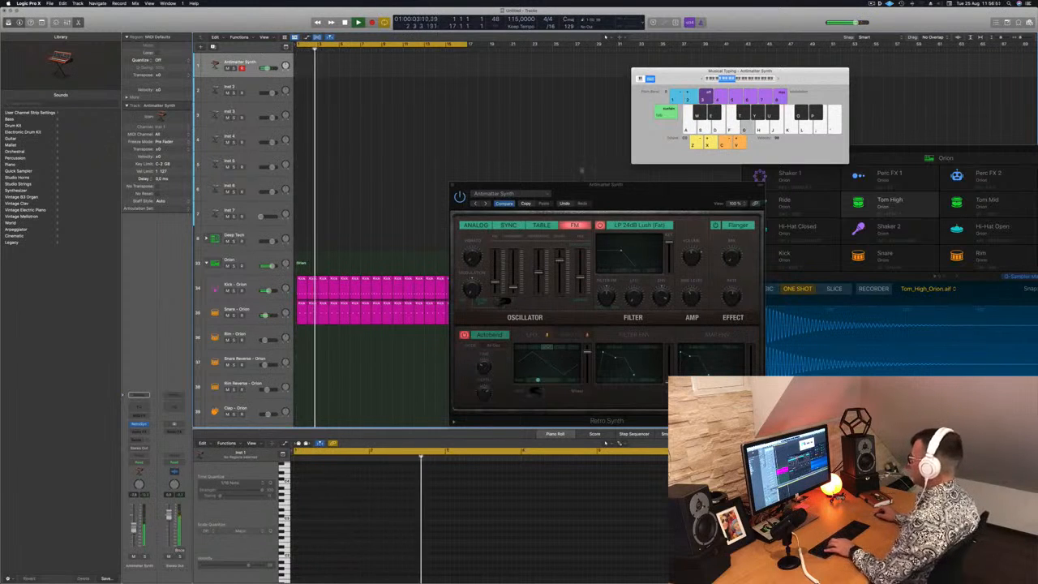
{"action": "left_click_drag", "start_coordinate": [640, 202], "coordinate": [508, 120]}
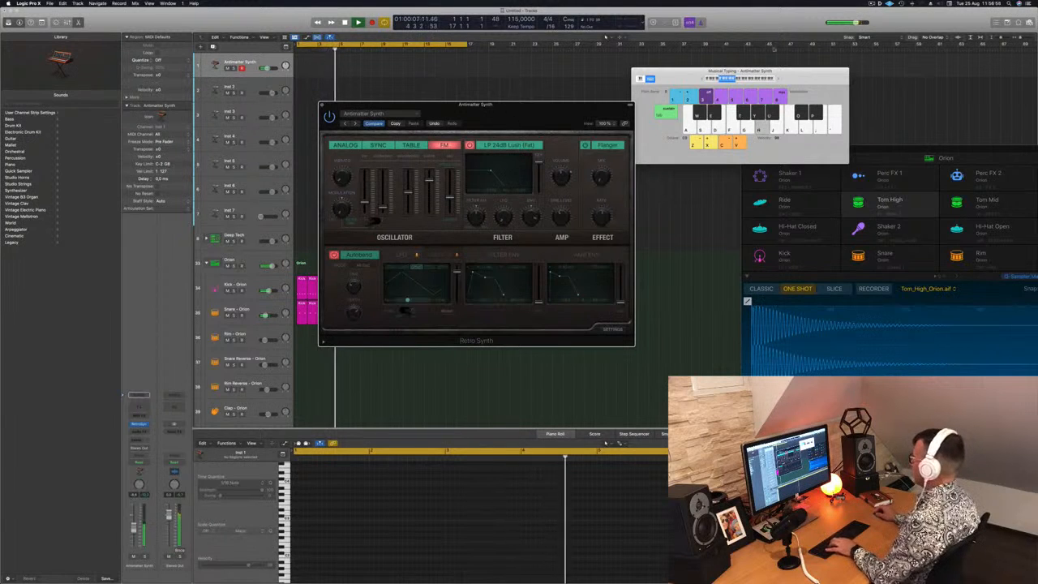
Audition the Antimatter Synth sound with a few notes while shifting the Musical Typing range upward
{"action": "key", "text": "d"}
{"action": "left_click", "coordinate": [779, 79]}
{"action": "key", "text": "d"}
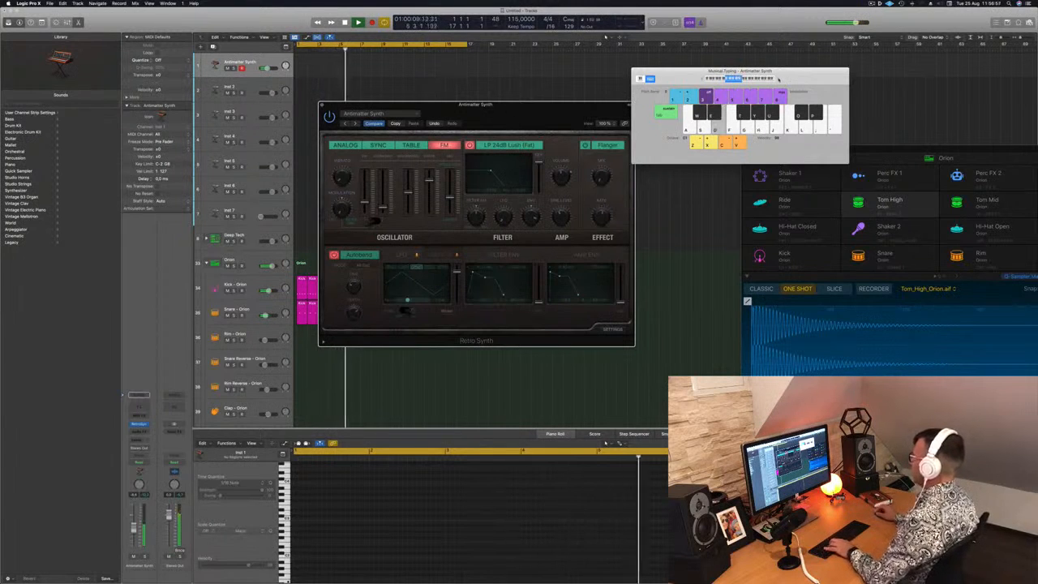
{"action": "left_click_drag", "start_coordinate": [545, 112], "coordinate": [626, 105]}
{"action": "key", "text": "f"}
{"action": "key", "text": "g"}
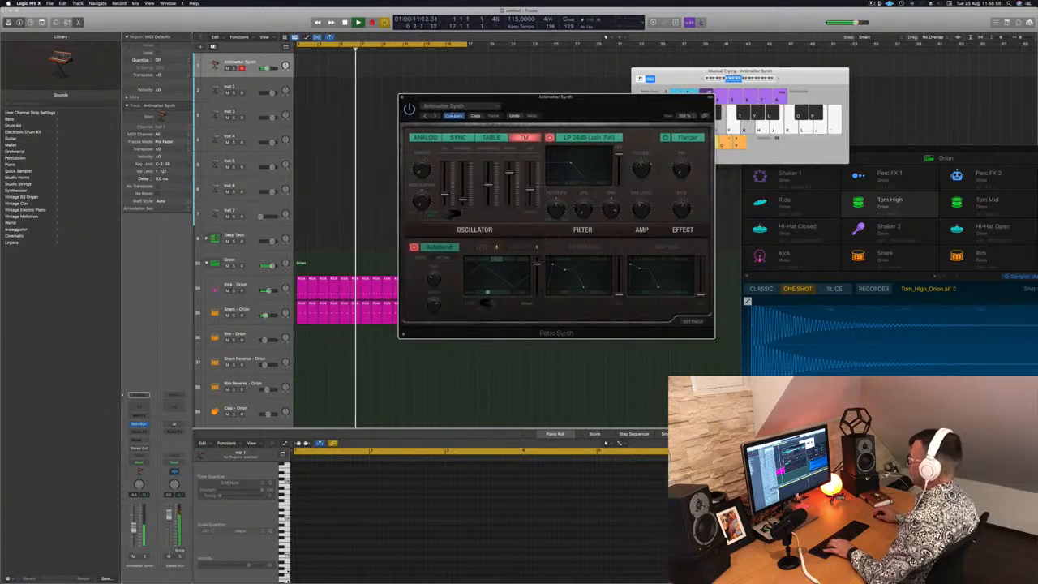
{"action": "key", "text": "g"}
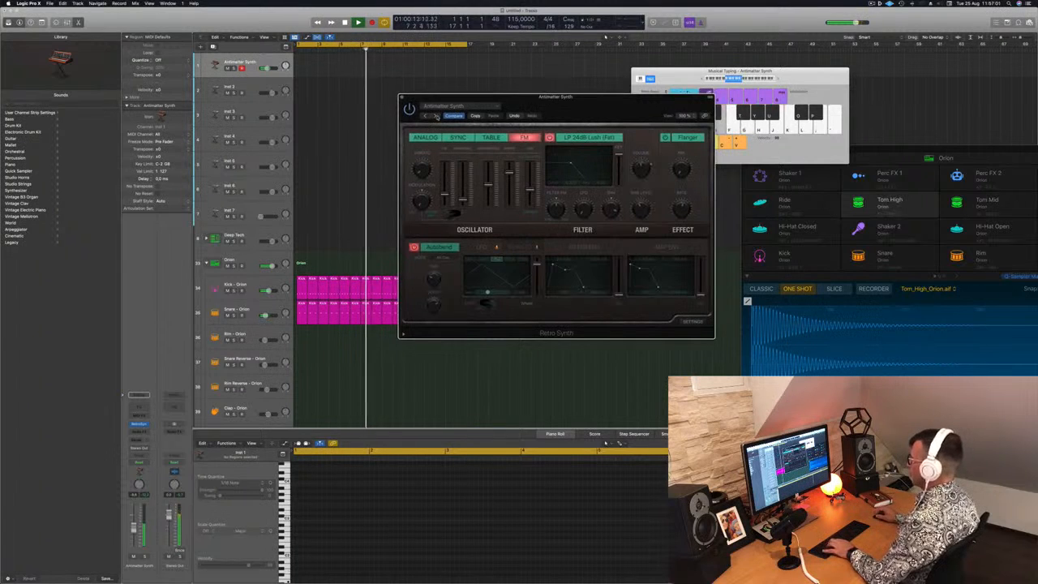
Switch Retro Synth to the Big Syncer preset and audition it with the Musical Typing range shifted higher
{"action": "left_click", "coordinate": [436, 116]}
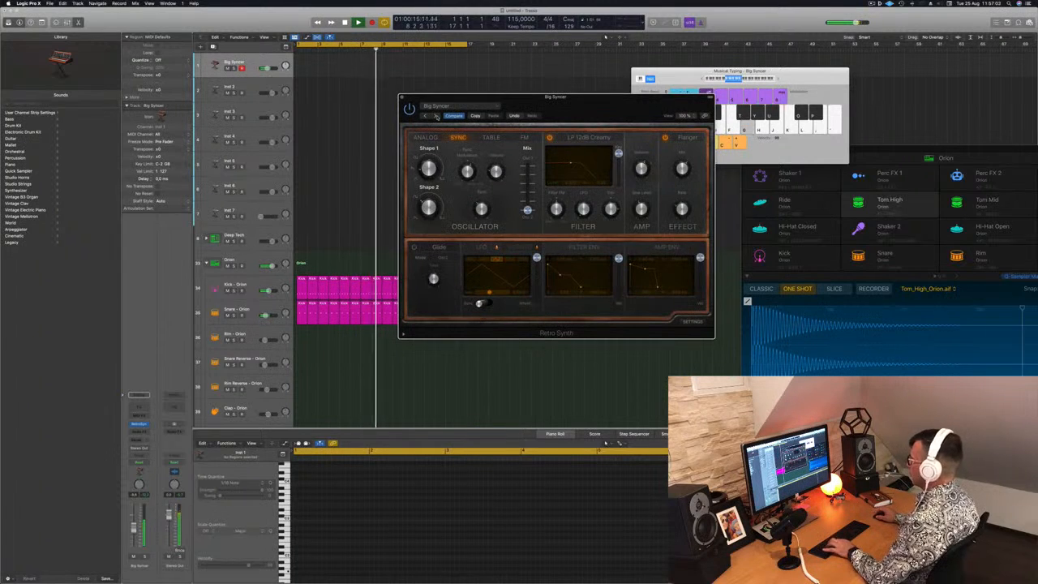
{"action": "key", "text": "g"}
{"action": "left_click", "coordinate": [778, 80]}
{"action": "key", "text": "h"}
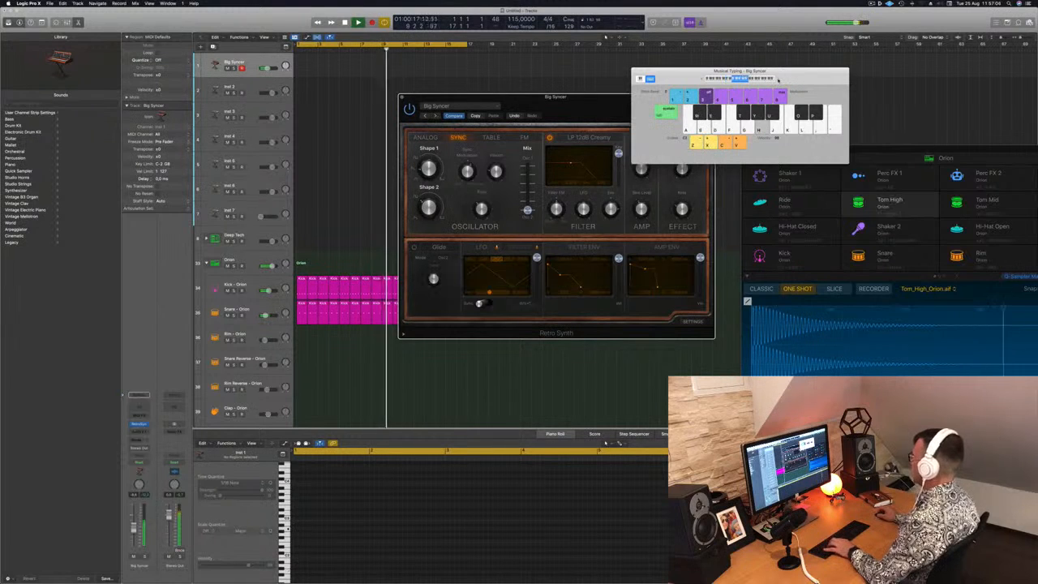
{"action": "key", "text": "d"}
{"action": "key", "text": "a"}
{"action": "key", "text": "a"}
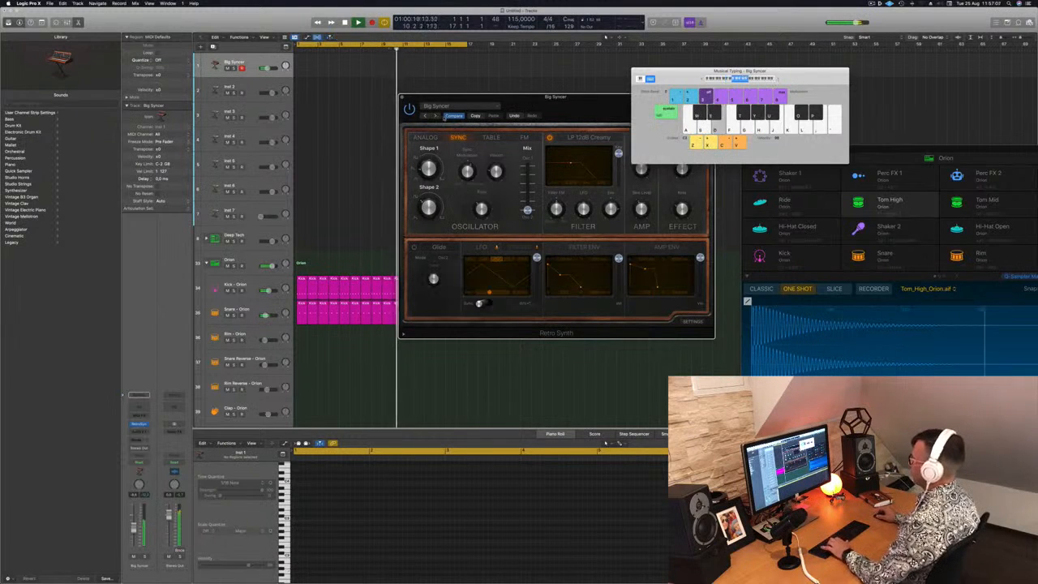
Switch Retro Synth to the Bright Cycle preset and audition it with a few notes
{"action": "left_click", "coordinate": [435, 116]}
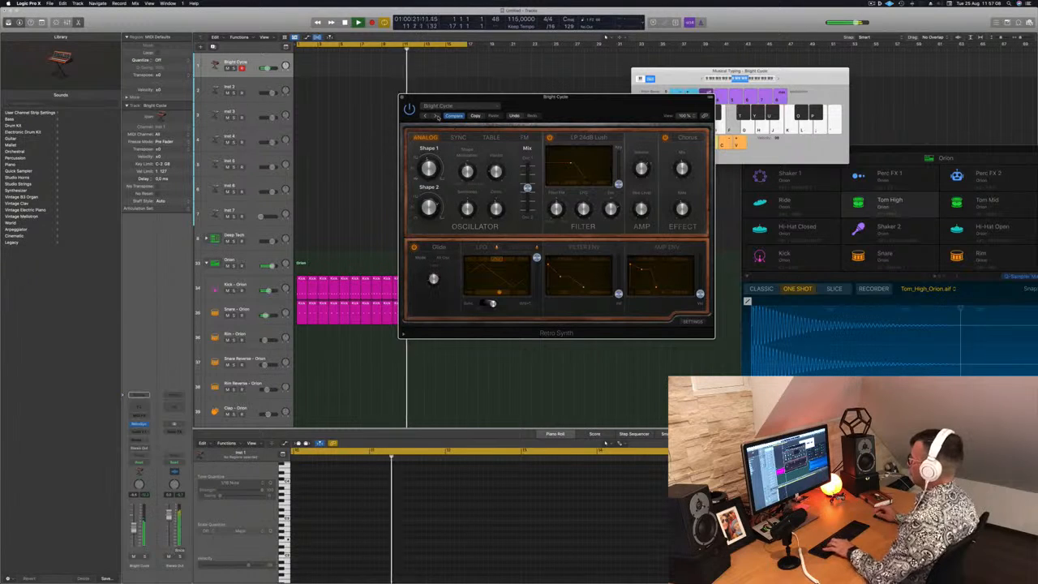
{"action": "left_click_drag", "start_coordinate": [594, 104], "coordinate": [540, 127]}
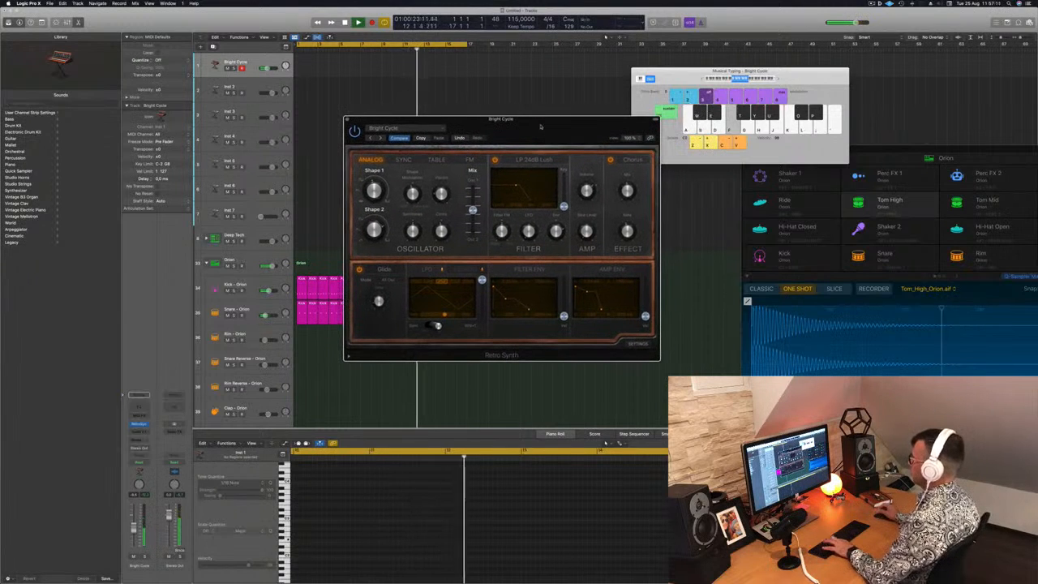
{"action": "key", "text": "d"}
{"action": "key", "text": "a"}
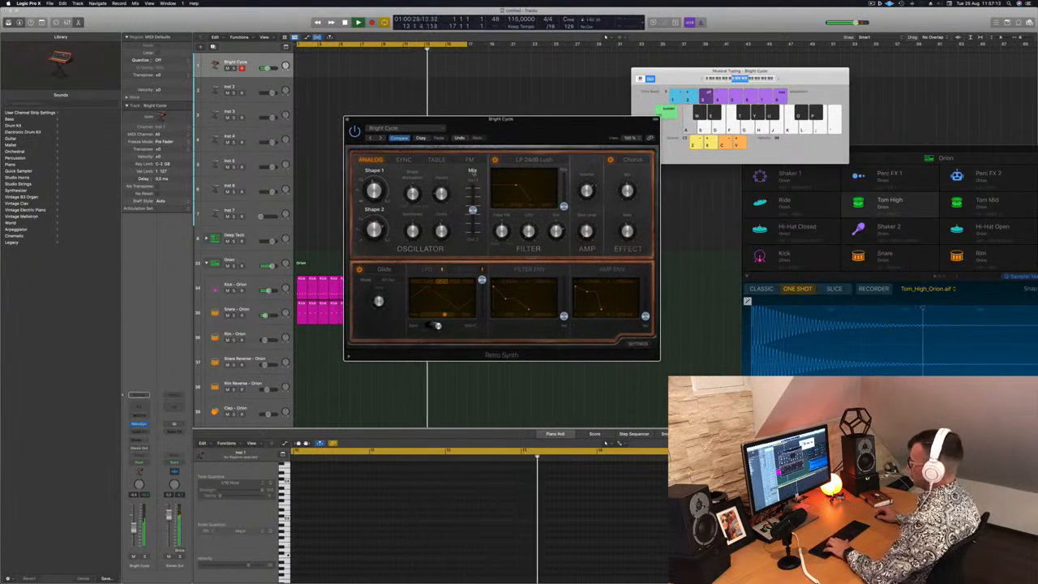
Send the Bright Cycle track to Bus 8 and insert a stereo SilverVerb on its aux channel
{"action": "left_click", "coordinate": [139, 439]}
{"action": "mouse_move", "coordinate": [167, 449]}
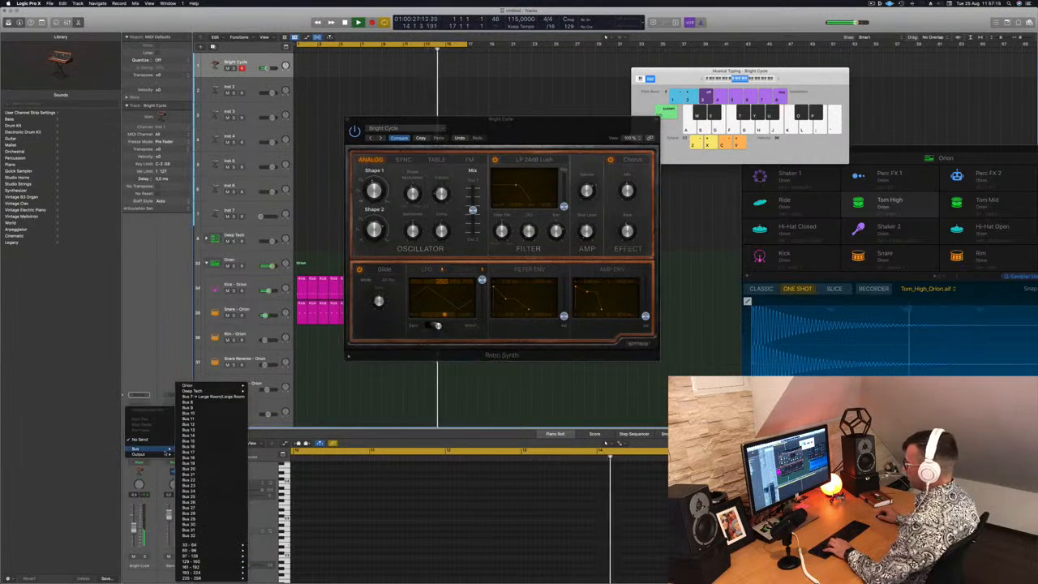
{"action": "left_click", "coordinate": [193, 402]}
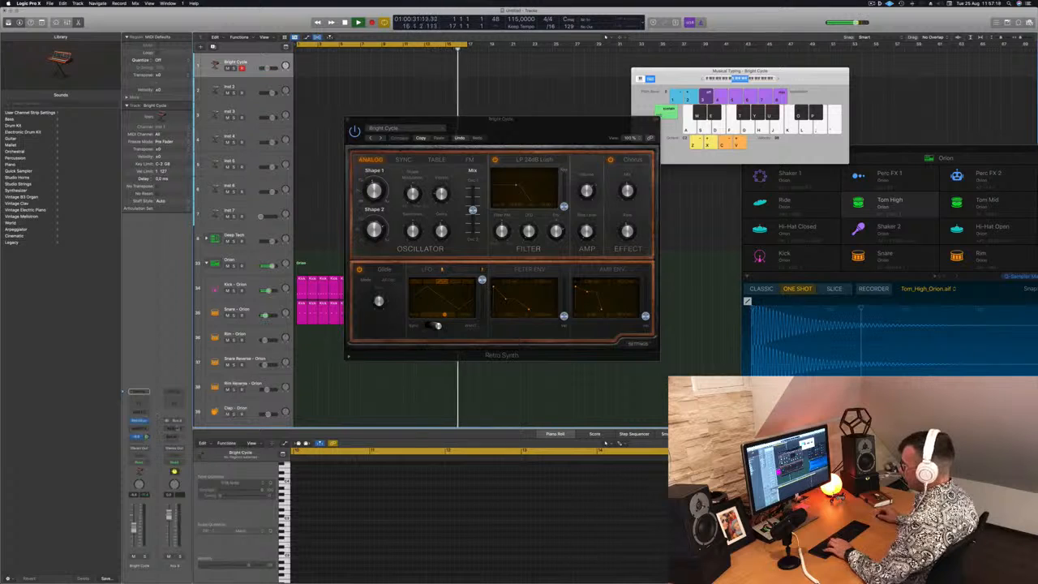
{"action": "left_click", "coordinate": [175, 428]}
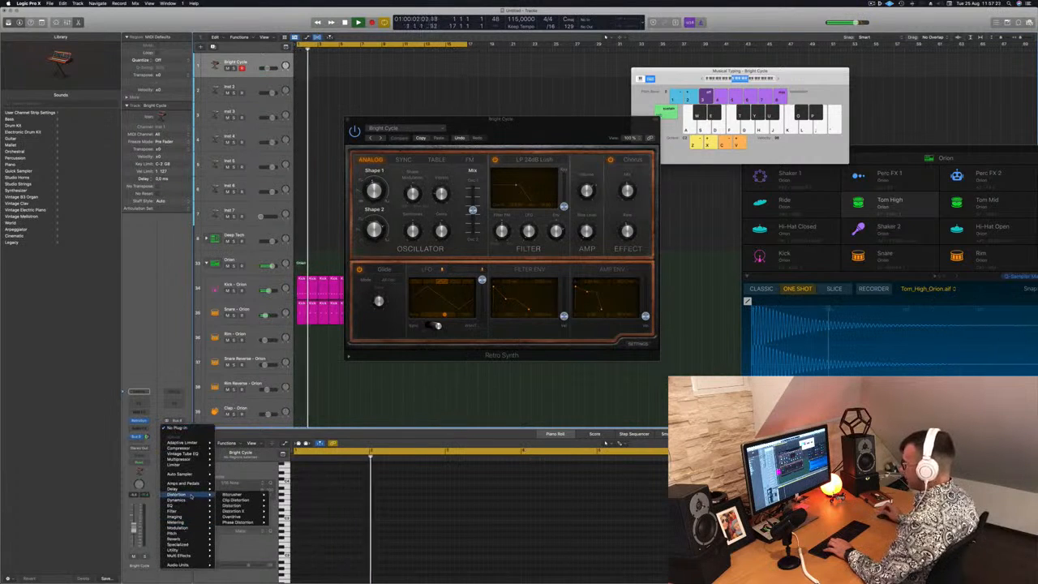
{"action": "mouse_move", "coordinate": [190, 539]}
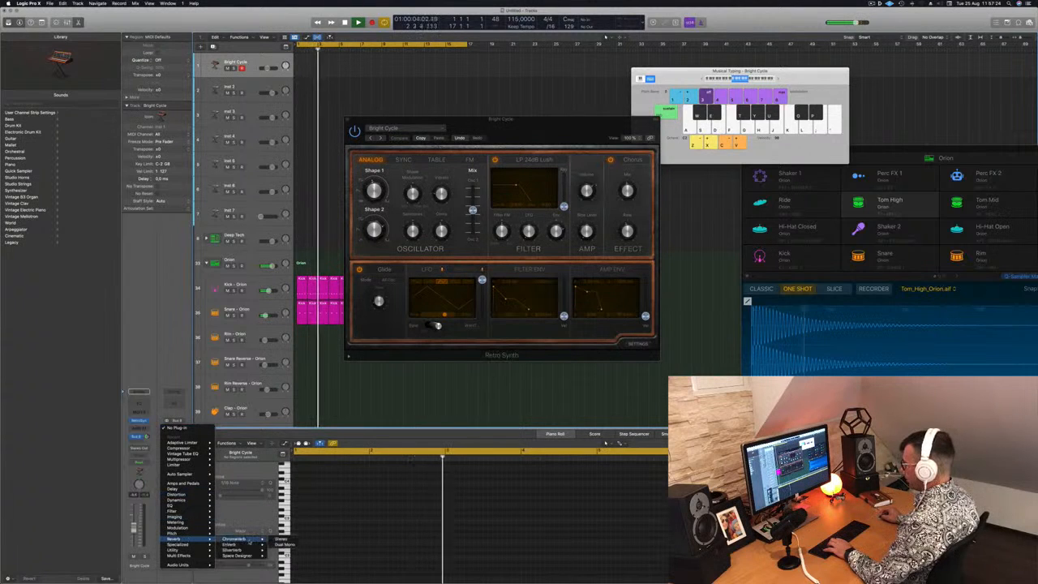
{"action": "left_click", "coordinate": [280, 550]}
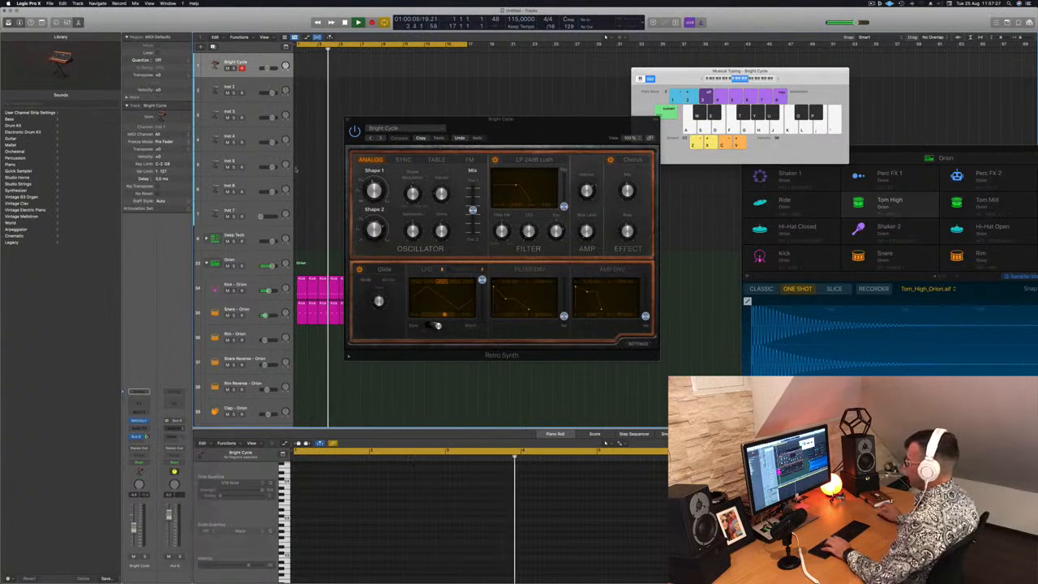
{"action": "left_click_drag", "start_coordinate": [551, 86], "coordinate": [464, 76]}
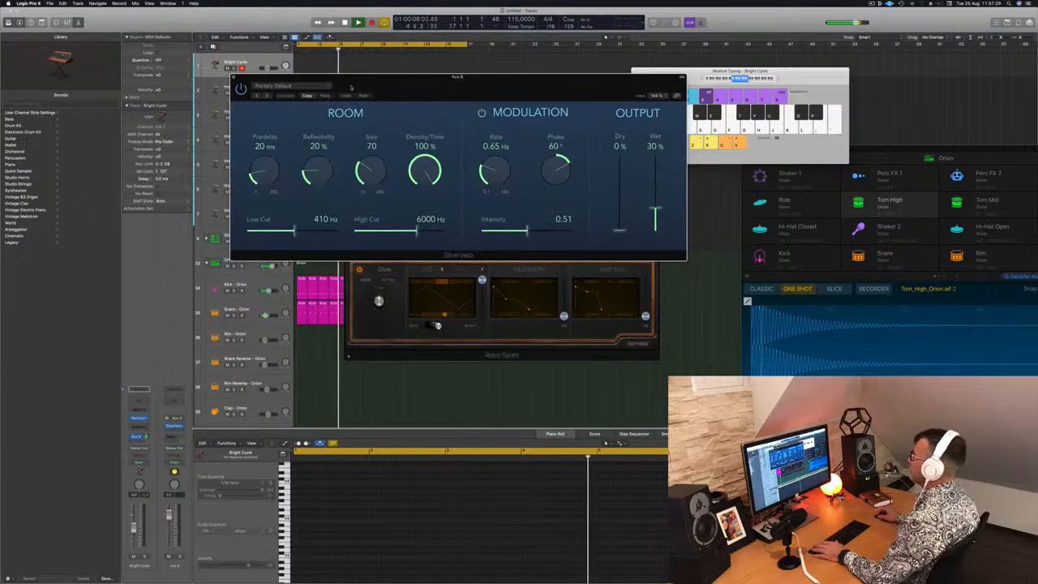
Load the grandiose preset in SilverVerb and close the reverb's window
{"action": "left_click", "coordinate": [275, 85]}
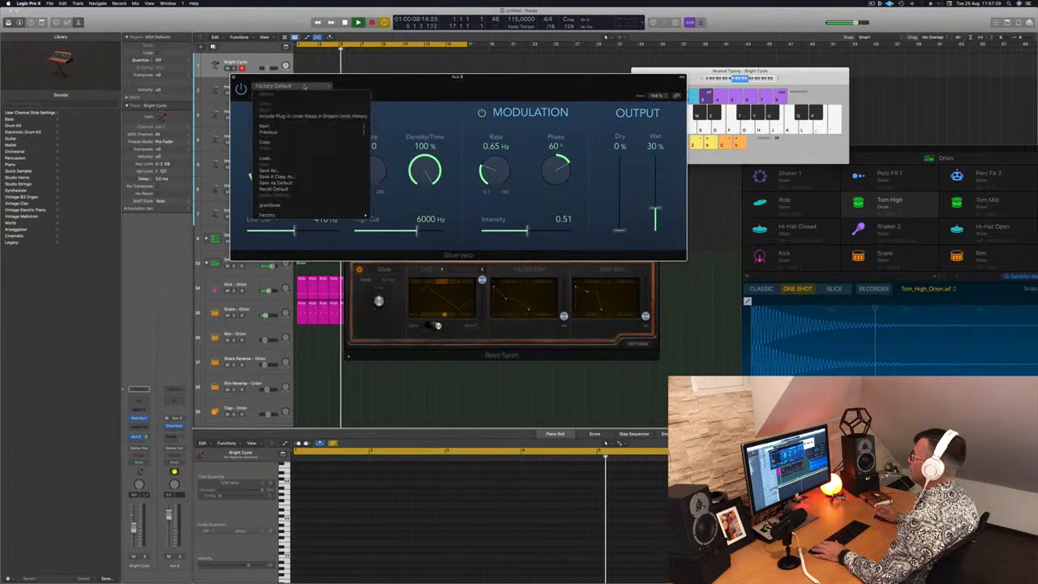
{"action": "left_click", "coordinate": [305, 207]}
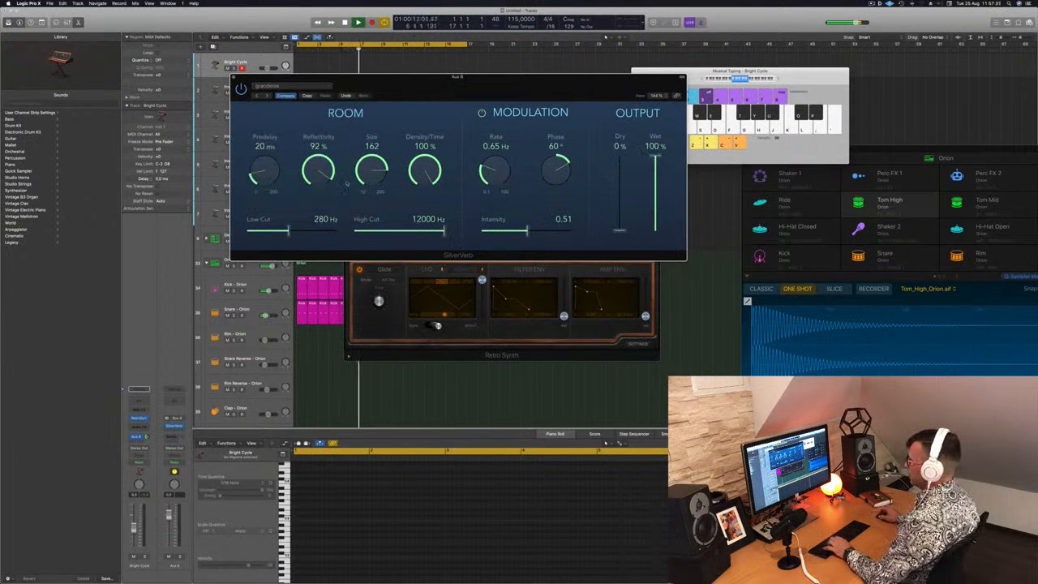
{"action": "left_click_drag", "start_coordinate": [510, 84], "coordinate": [686, 169]}
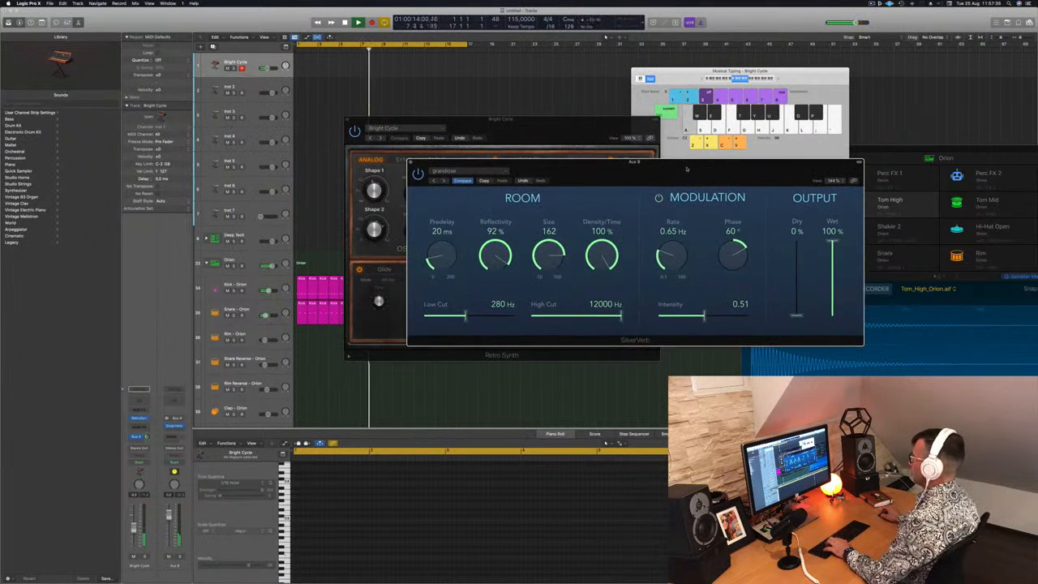
{"action": "left_click", "coordinate": [411, 162]}
Audition the Bright Cycle patch with the Sync oscillator and change its oscillator type to Table
{"action": "left_click_drag", "start_coordinate": [488, 124], "coordinate": [619, 189]}
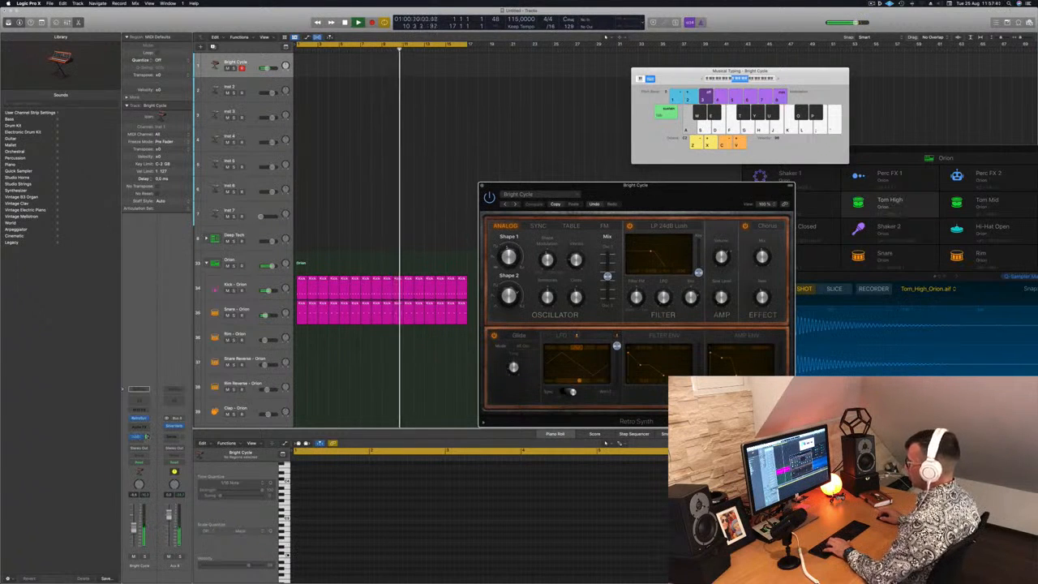
{"action": "key", "text": "d"}
{"action": "left_click_drag", "start_coordinate": [681, 185], "coordinate": [581, 161]}
{"action": "left_click", "coordinate": [438, 199]}
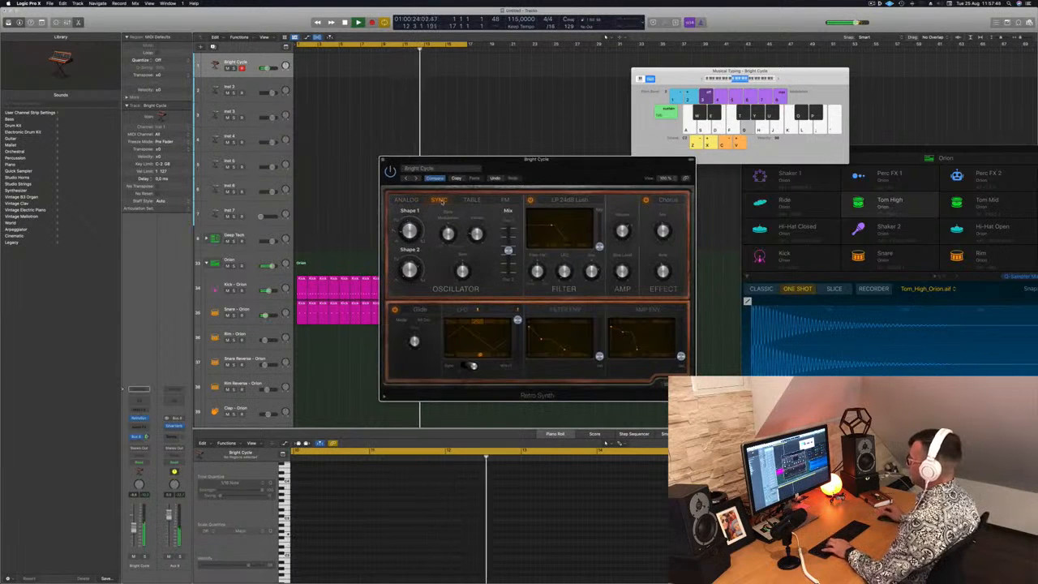
{"action": "key", "text": "f"}
{"action": "key", "text": "a"}
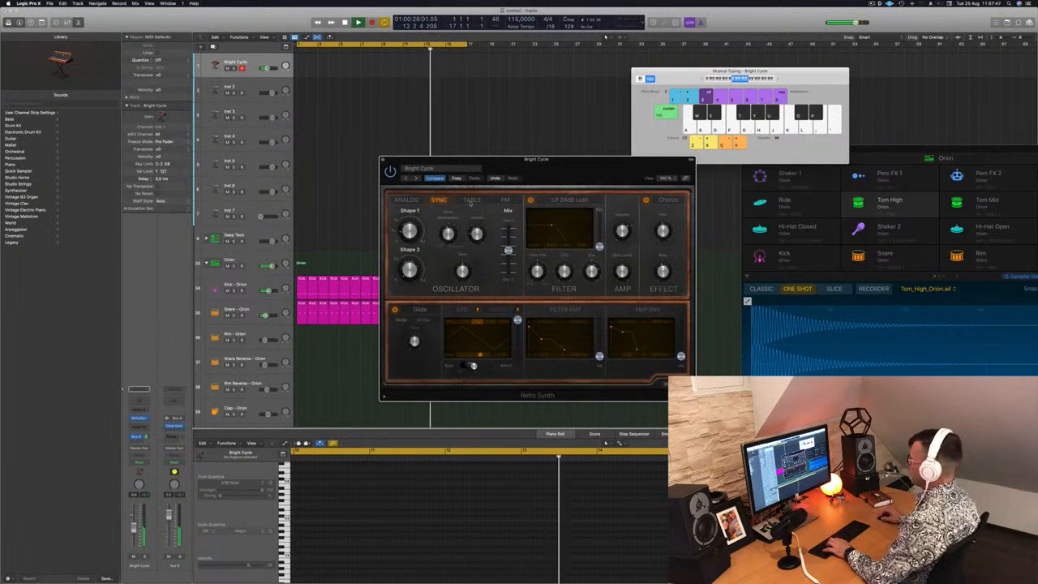
{"action": "left_click", "coordinate": [471, 199]}
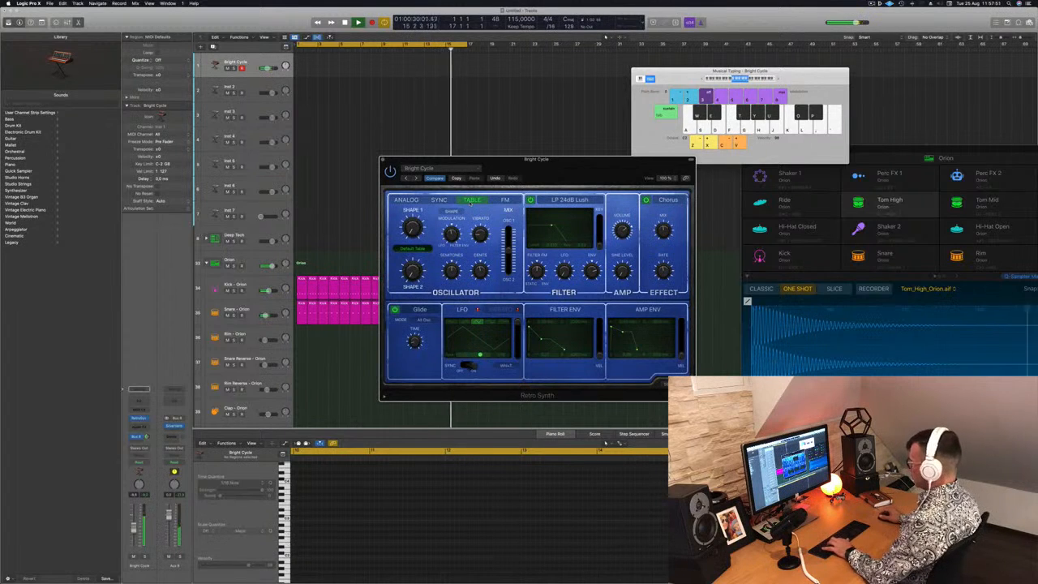
Try the FM oscillator type on the Bright Cycle patch and switch it to Analog
{"action": "left_click", "coordinate": [505, 200]}
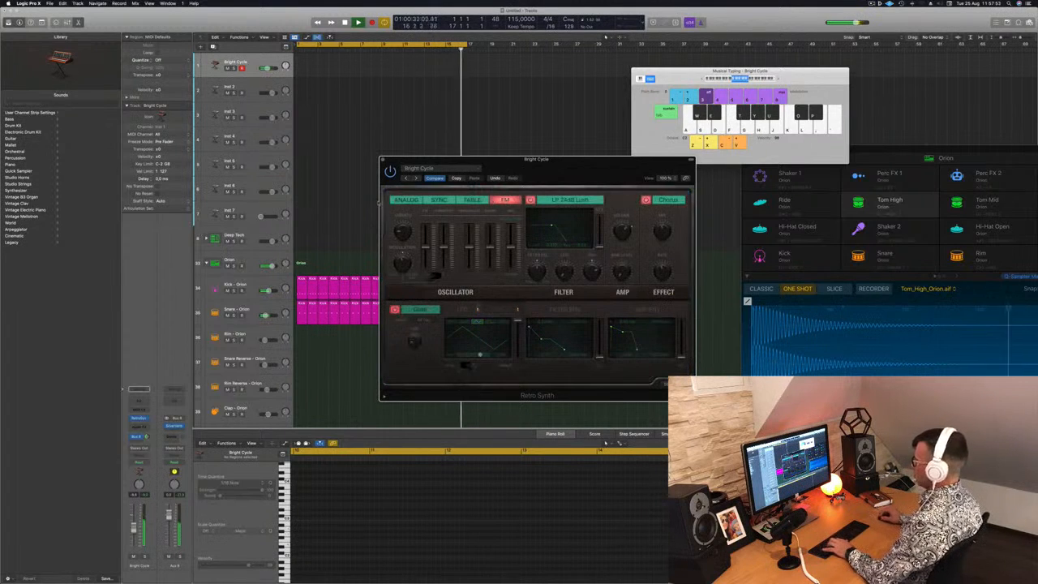
{"action": "left_click", "coordinate": [401, 200]}
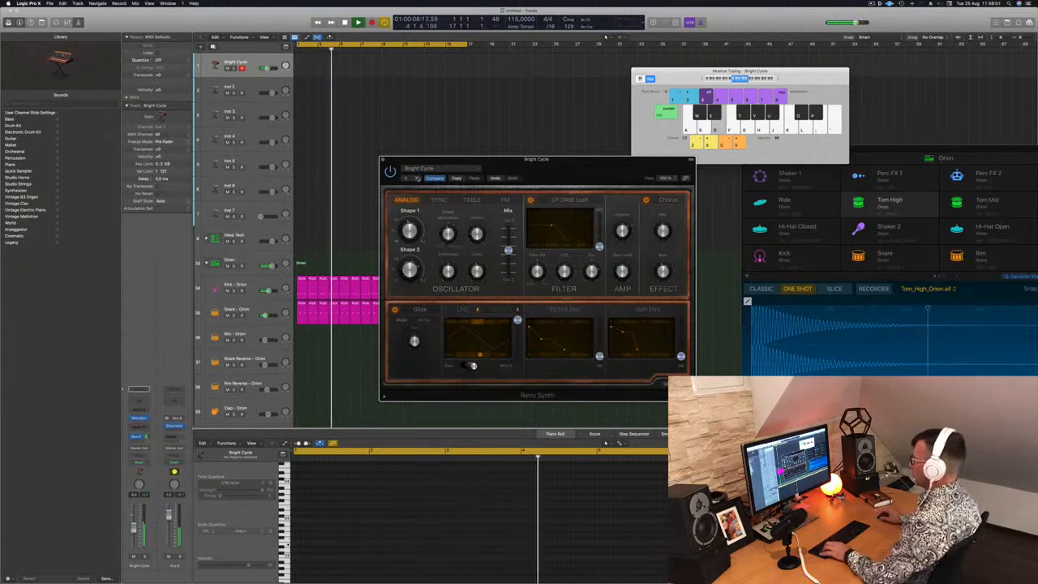
{"action": "left_click_drag", "start_coordinate": [582, 166], "coordinate": [561, 108]}
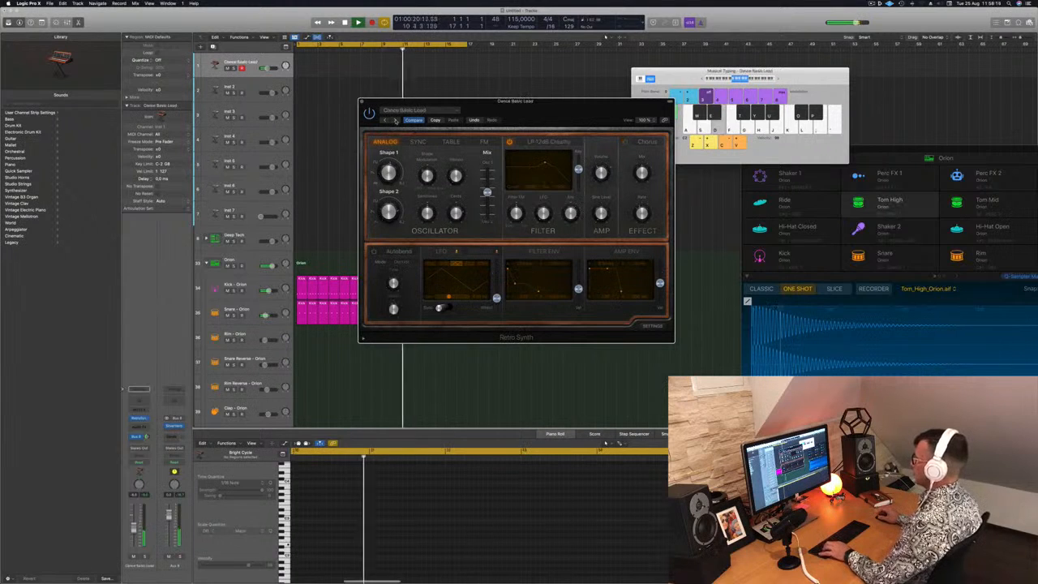
Step through the Retro Synth presets, auditioning sounds such as Digicream, Hyper Lead and Modulator, and settle on Super Lead
{"action": "left_click", "coordinate": [394, 120]}
{"action": "left_click", "coordinate": [395, 120]}
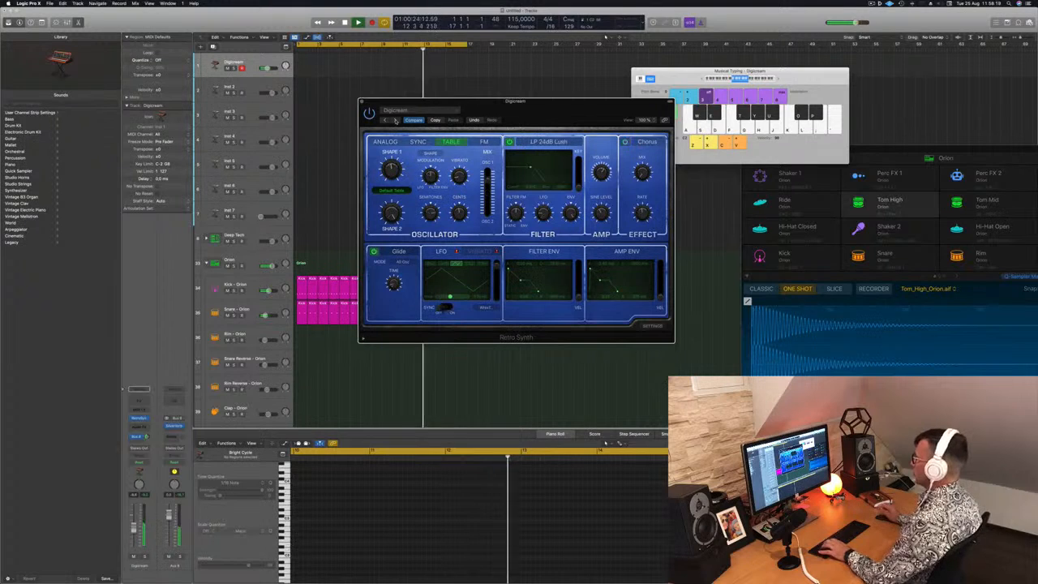
{"action": "left_click", "coordinate": [395, 120]}
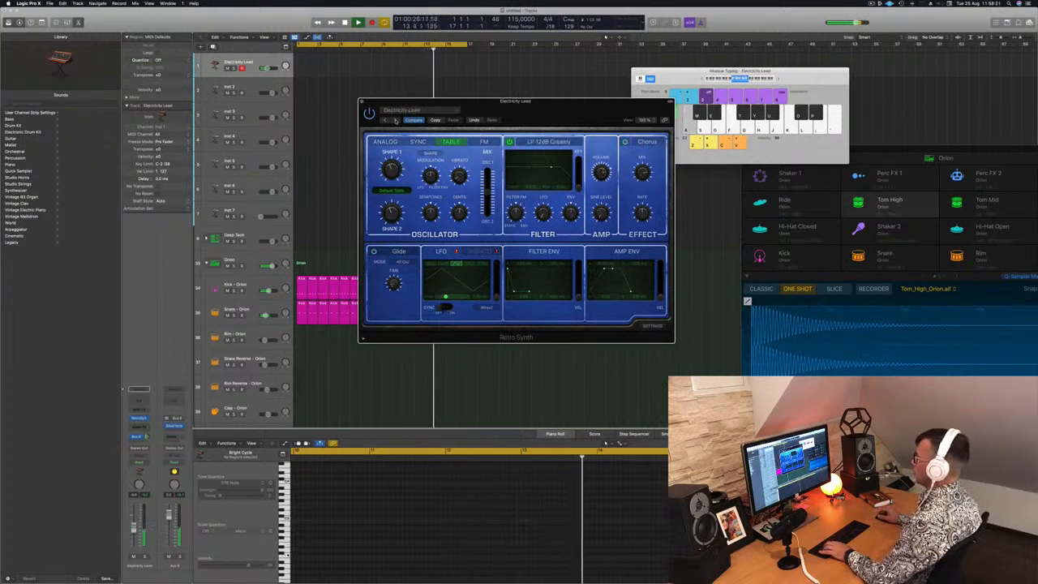
{"action": "left_click", "coordinate": [395, 120]}
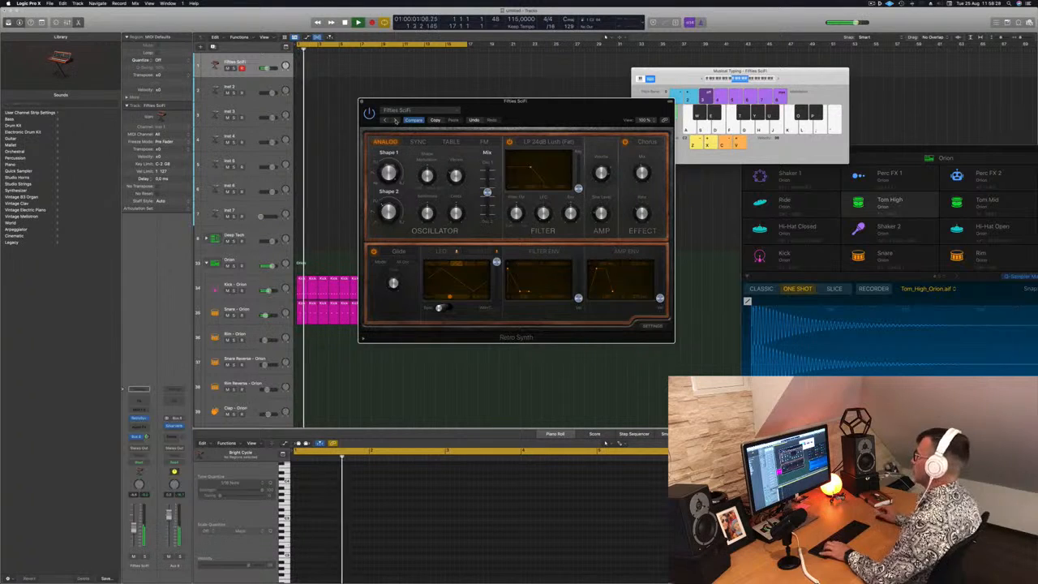
{"action": "left_click", "coordinate": [395, 120]}
{"action": "left_click_drag", "start_coordinate": [395, 120], "coordinate": [361, 104]}
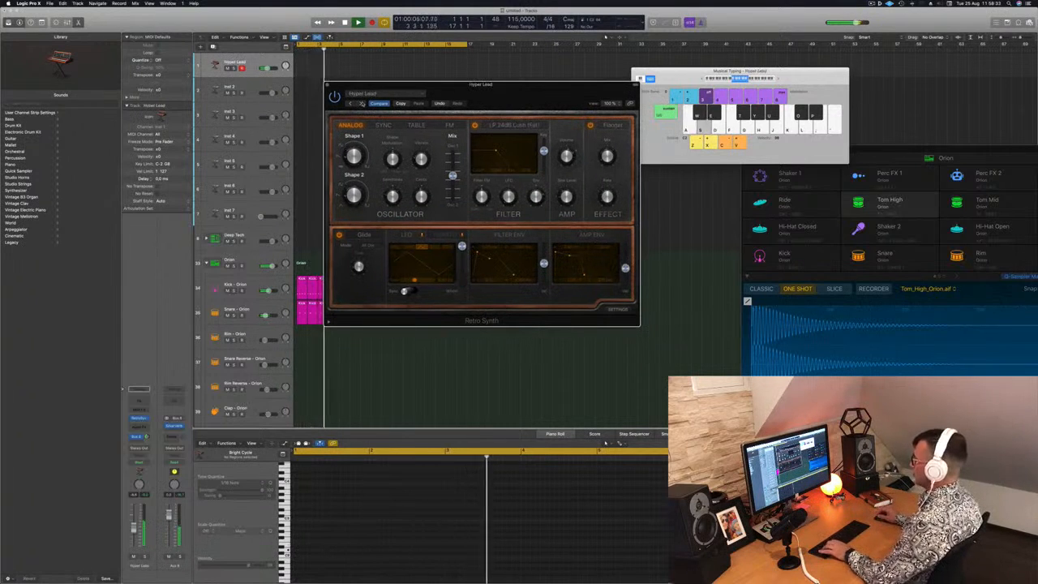
{"action": "left_click", "coordinate": [361, 104]}
{"action": "left_click", "coordinate": [361, 103]}
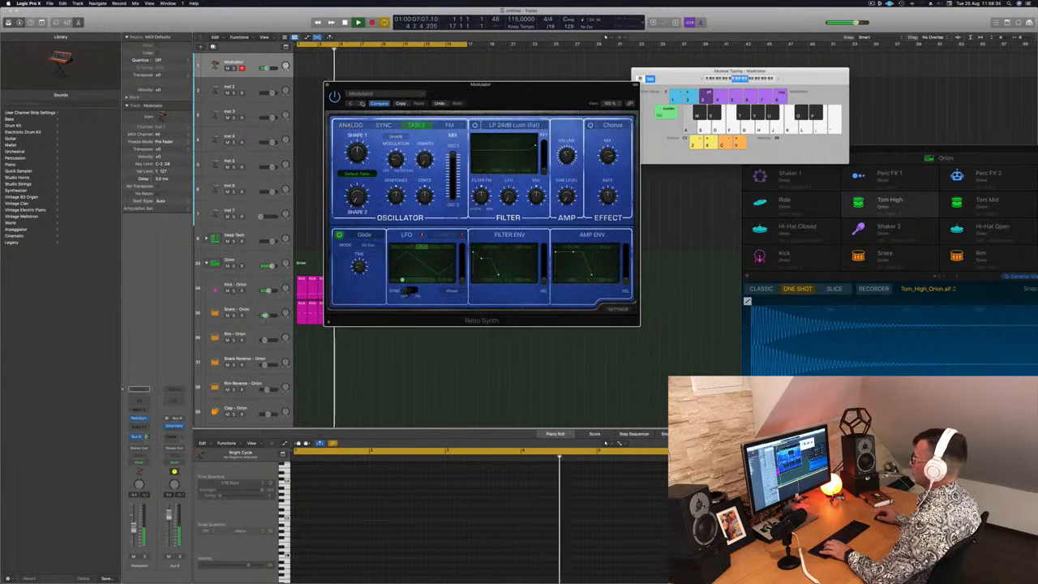
{"action": "left_click", "coordinate": [361, 103]}
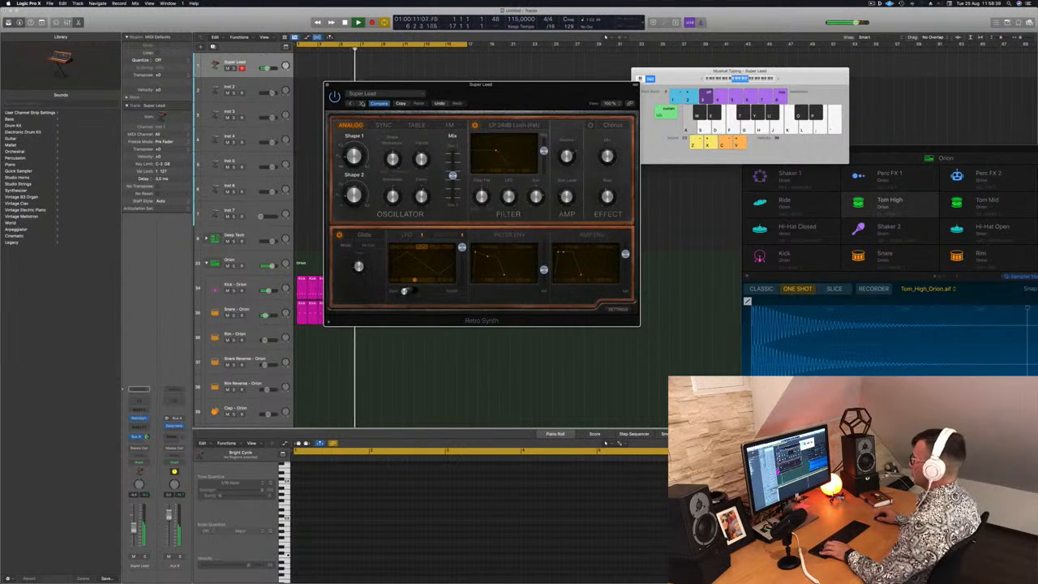
Record a four-bar Super Lead melody over the beat and move its region to bar 1
{"action": "left_click_drag", "start_coordinate": [511, 99], "coordinate": [591, 100]}
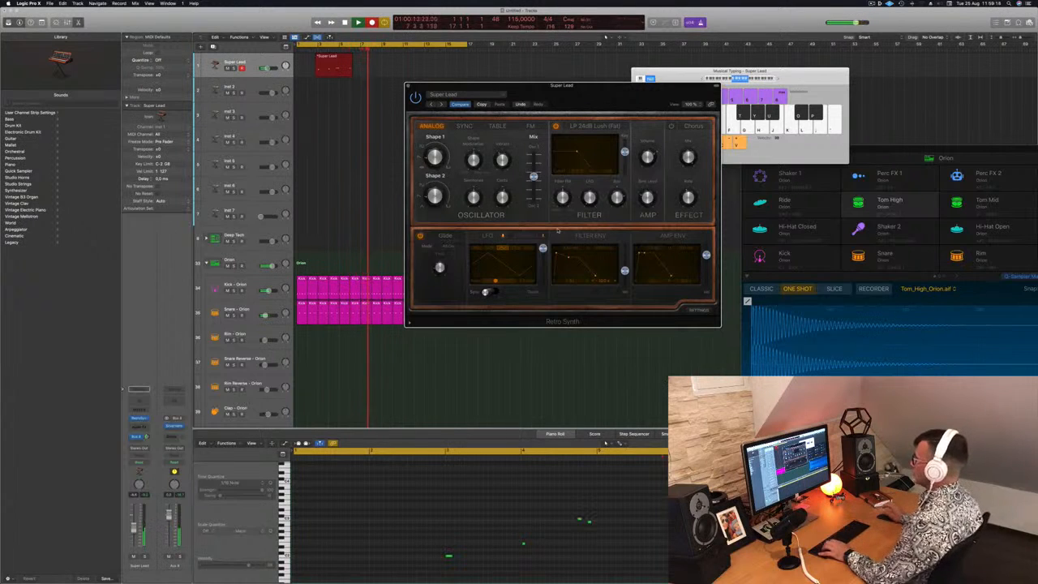
{"action": "key", "text": "space"}
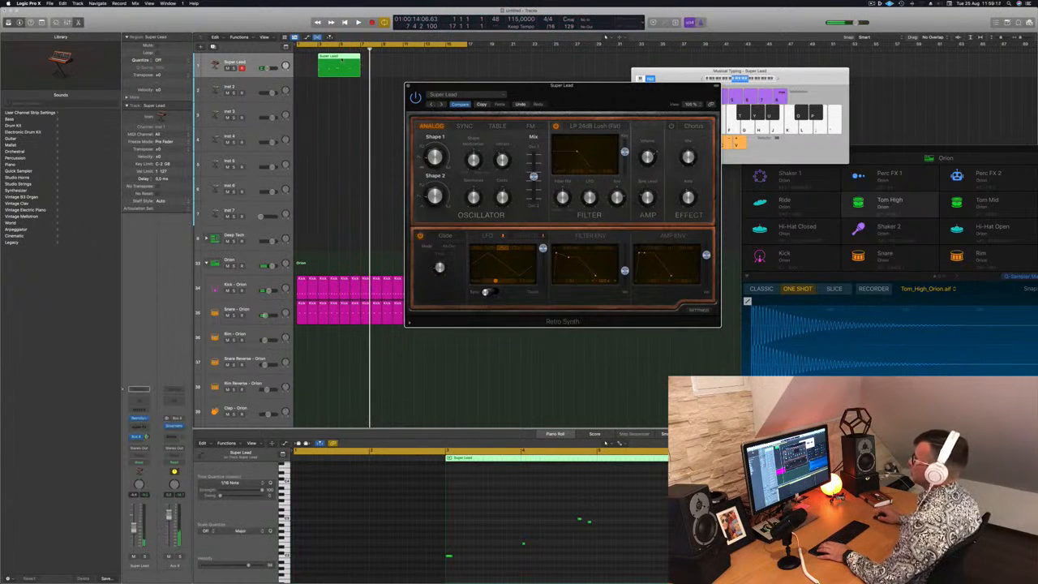
{"action": "left_click_drag", "start_coordinate": [341, 72], "coordinate": [320, 72]}
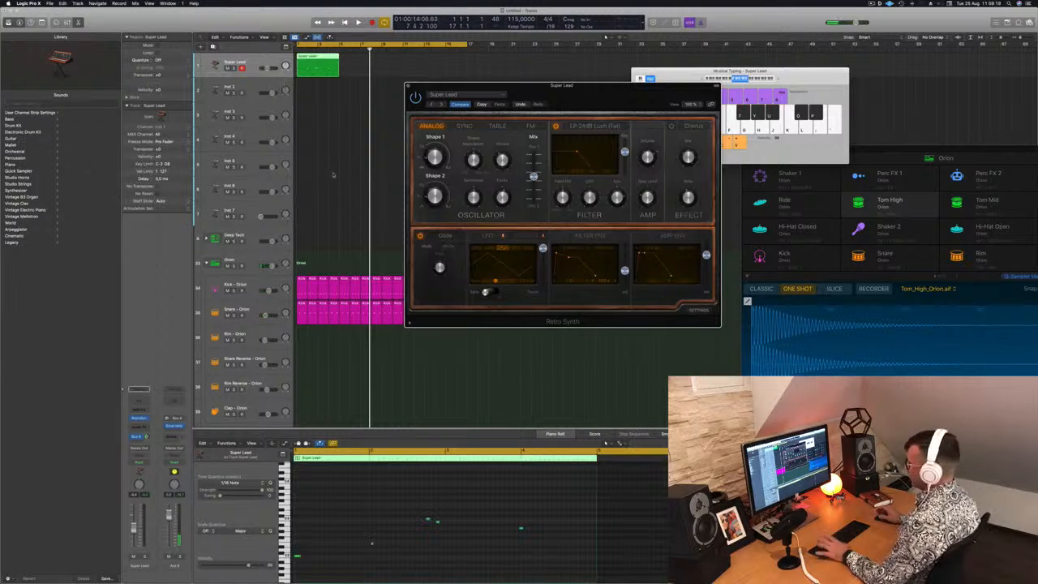
Play the recorded Super Lead melody from the start and select its notes in the Piano Roll
{"action": "key", "text": "Return"}
{"action": "key", "text": "space"}
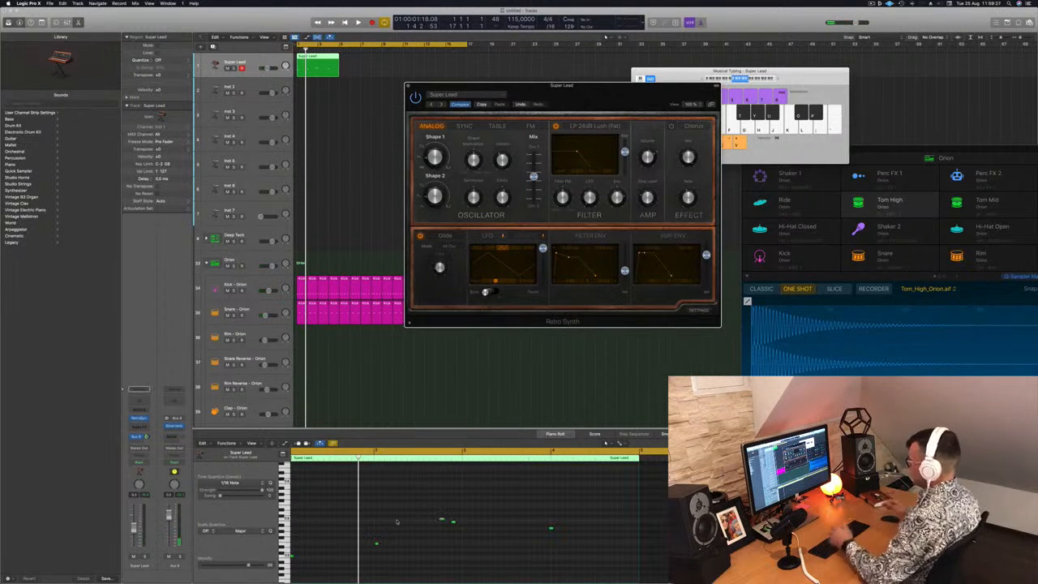
{"action": "left_click", "coordinate": [386, 536]}
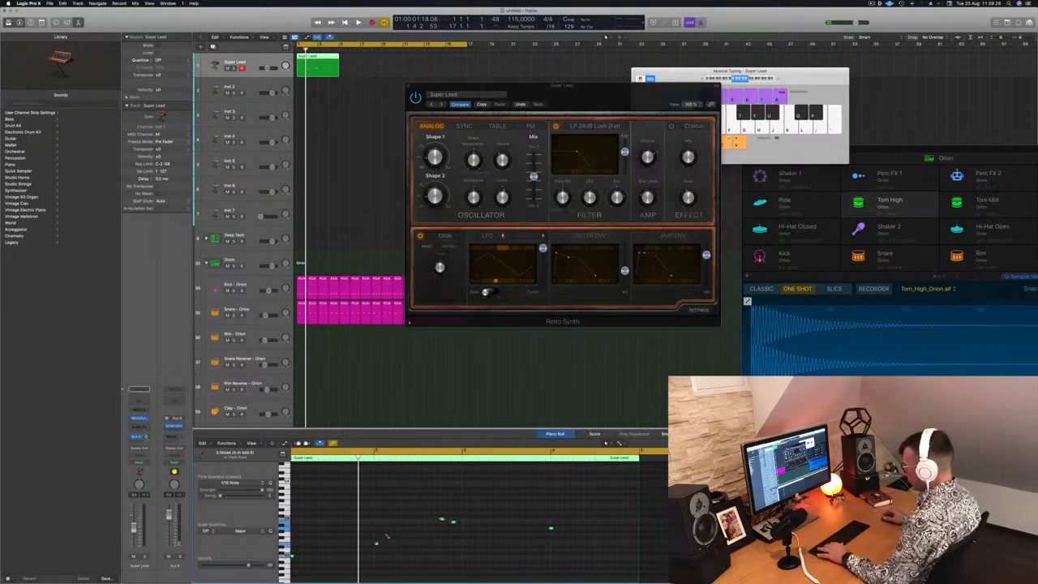
{"action": "key", "text": "space"}
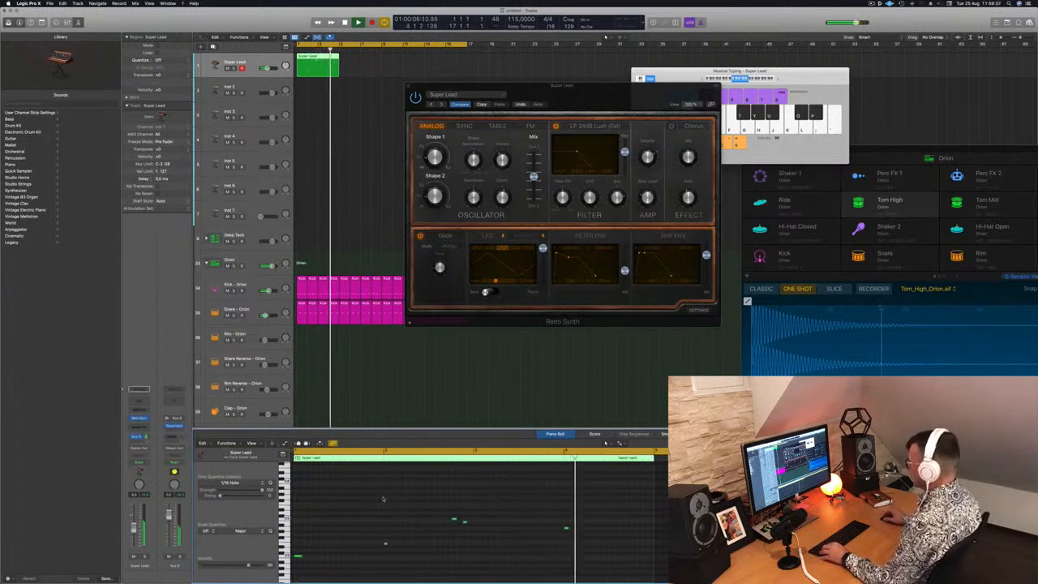
Adjust the Super Lead patch's filter envelope and the track's Bus 8 send while the loop plays
{"action": "left_click_drag", "start_coordinate": [596, 277], "coordinate": [588, 277]}
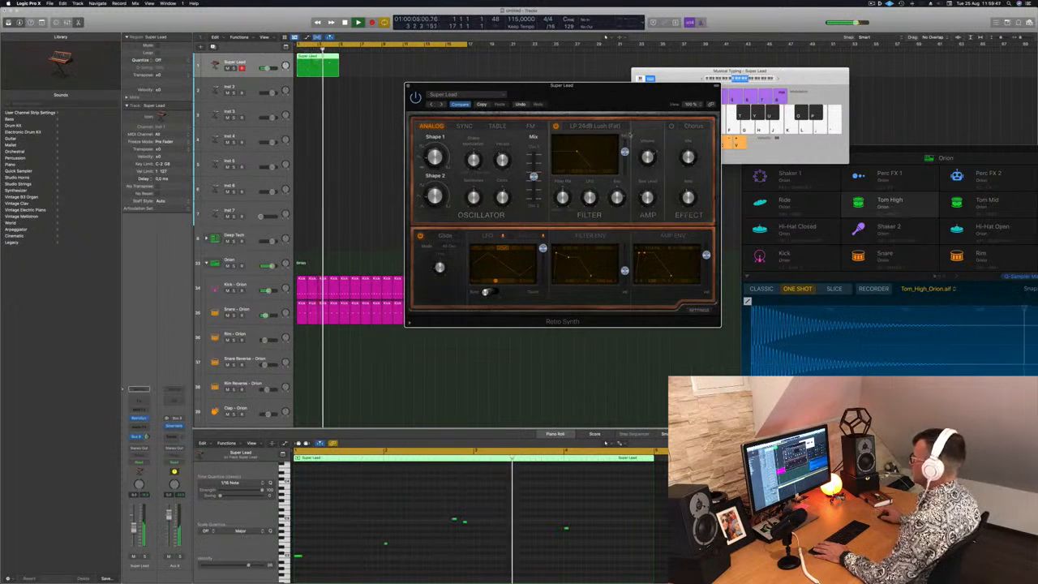
{"action": "left_click_drag", "start_coordinate": [605, 86], "coordinate": [677, 61]}
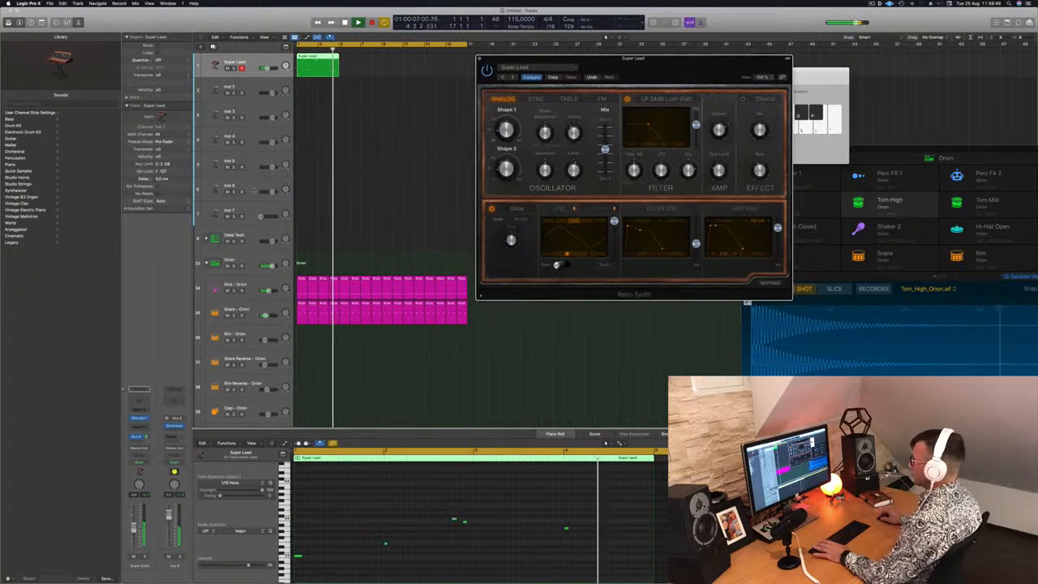
{"action": "key", "text": "Return"}
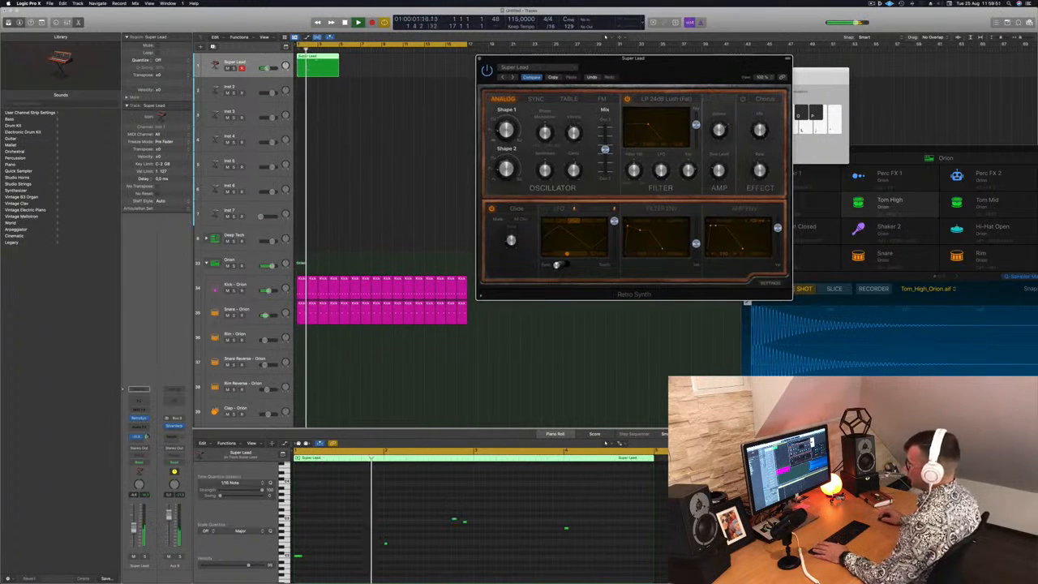
{"action": "left_click", "coordinate": [147, 438]}
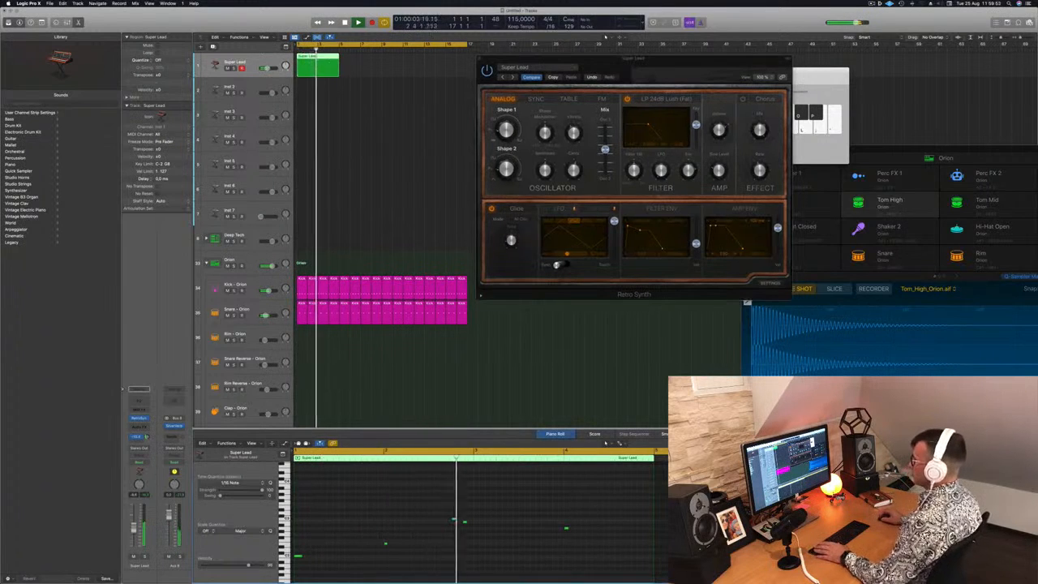
Duplicate the four-bar Super Lead region three times to fill bars 1 to 16, and close the Retro Synth window
{"action": "left_click_drag", "start_coordinate": [313, 63], "coordinate": [396, 63], "text": "alt"}
{"action": "left_click_drag", "start_coordinate": [666, 64], "coordinate": [628, 70]}
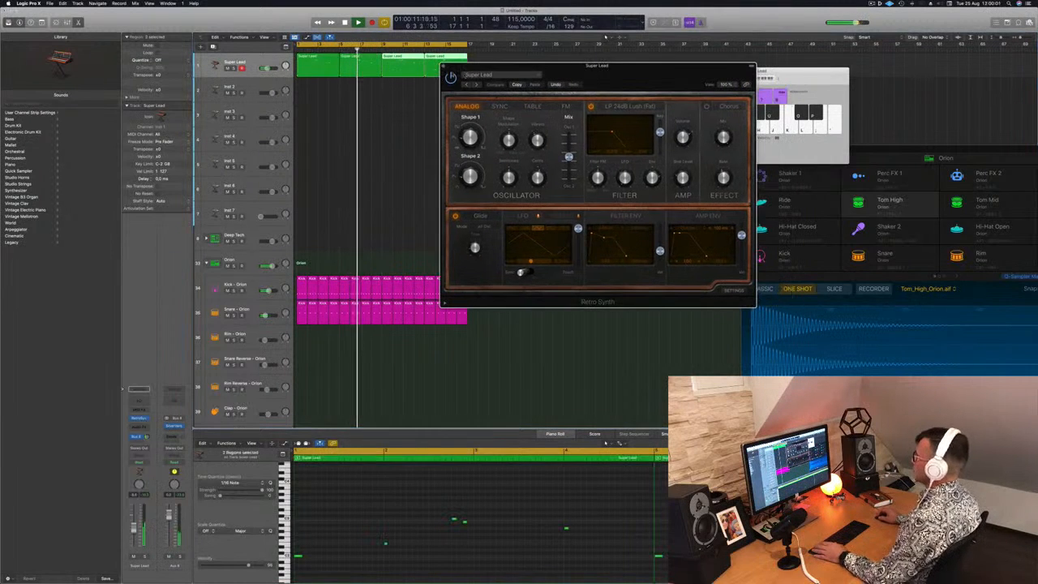
{"action": "left_click", "coordinate": [442, 65]}
{"action": "left_click", "coordinate": [360, 144]}
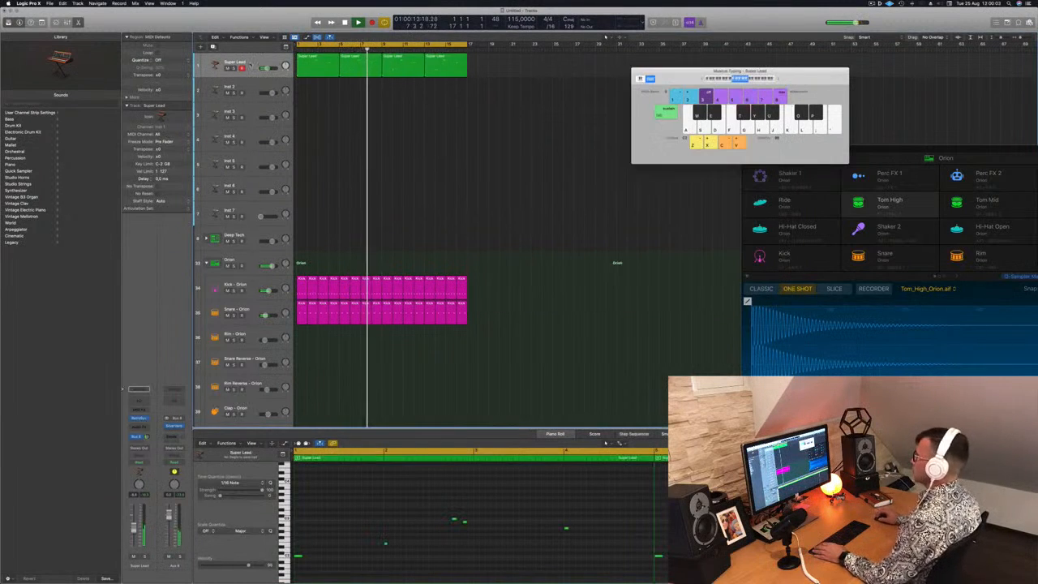
Copy the first Super Lead region onto the Inst 2 track at bar 1
{"action": "left_click", "coordinate": [249, 64]}
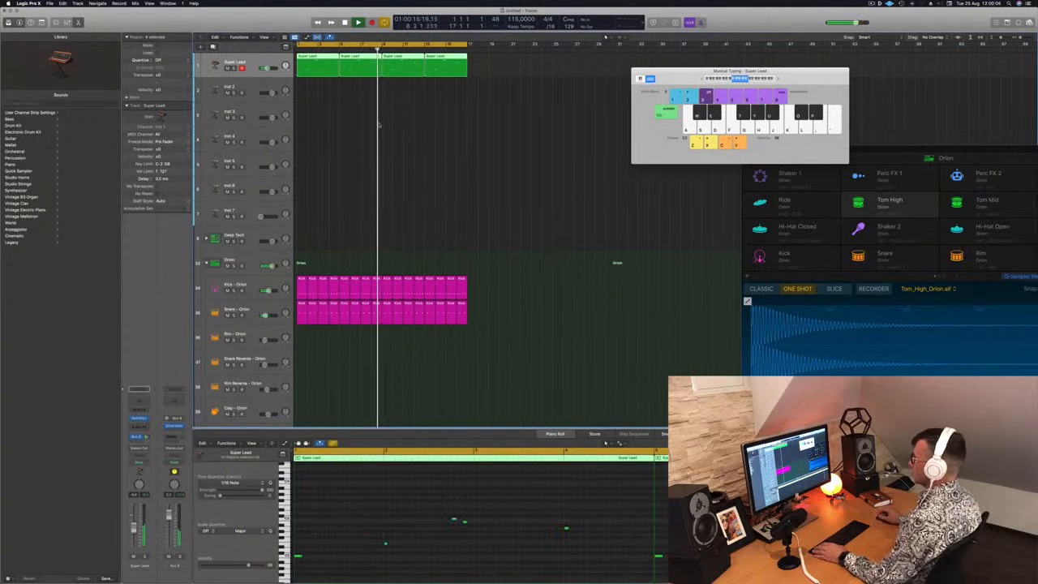
{"action": "left_click", "coordinate": [323, 115]}
{"action": "left_click", "coordinate": [322, 68]}
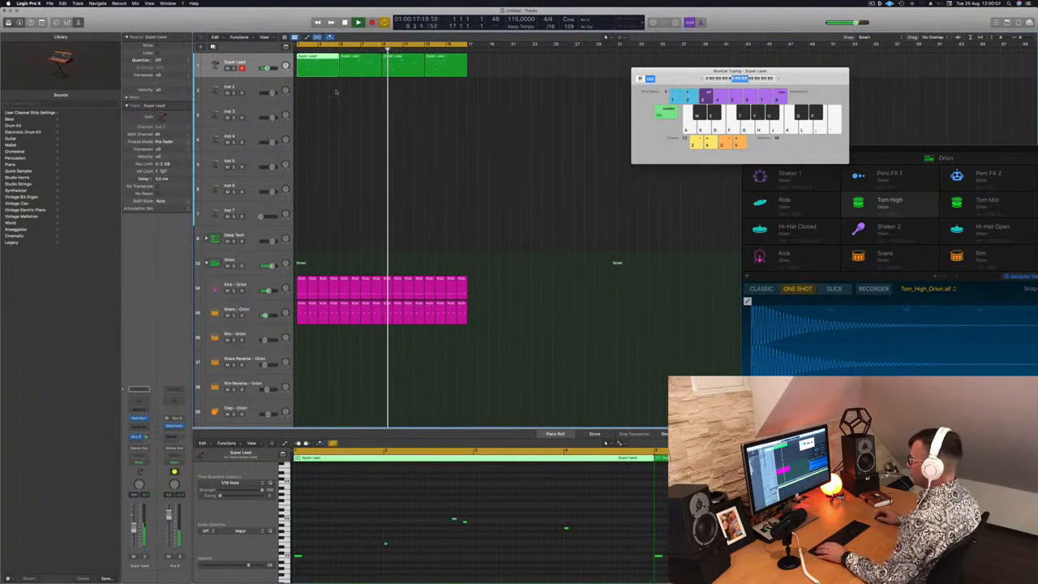
{"action": "left_click_drag", "start_coordinate": [319, 72], "coordinate": [322, 94]}
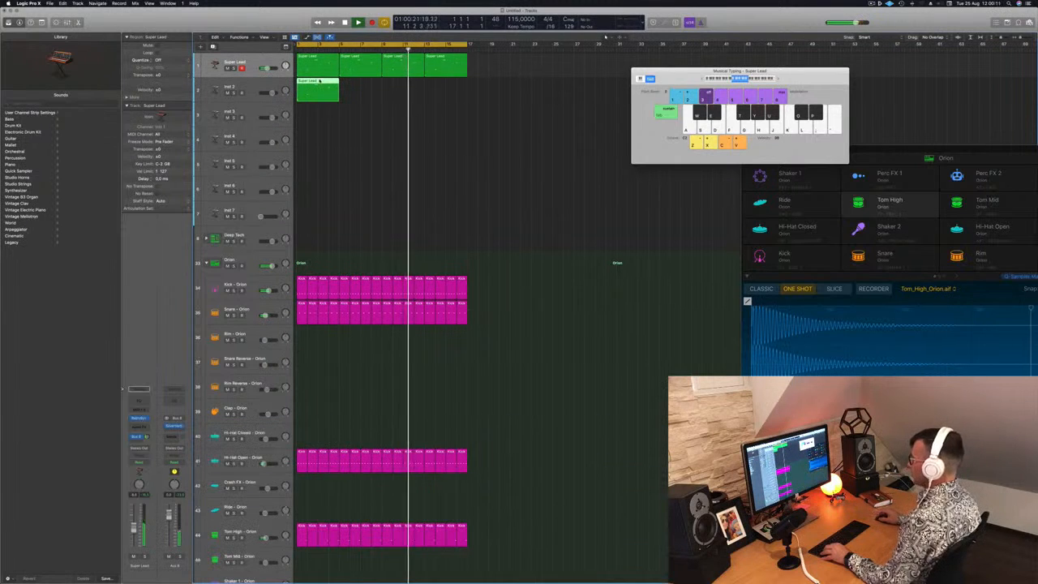
Open the copied region in the Piano Roll and lower the Inst 2 track's volume
{"action": "key", "text": "e"}
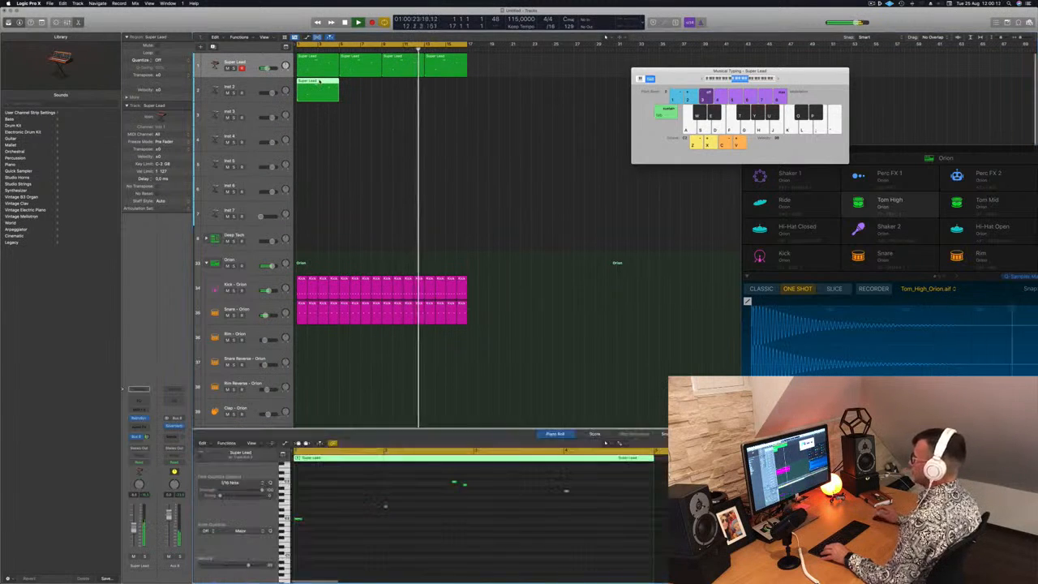
{"action": "double_click", "coordinate": [317, 82]}
{"action": "left_click_drag", "start_coordinate": [274, 95], "coordinate": [272, 95]}
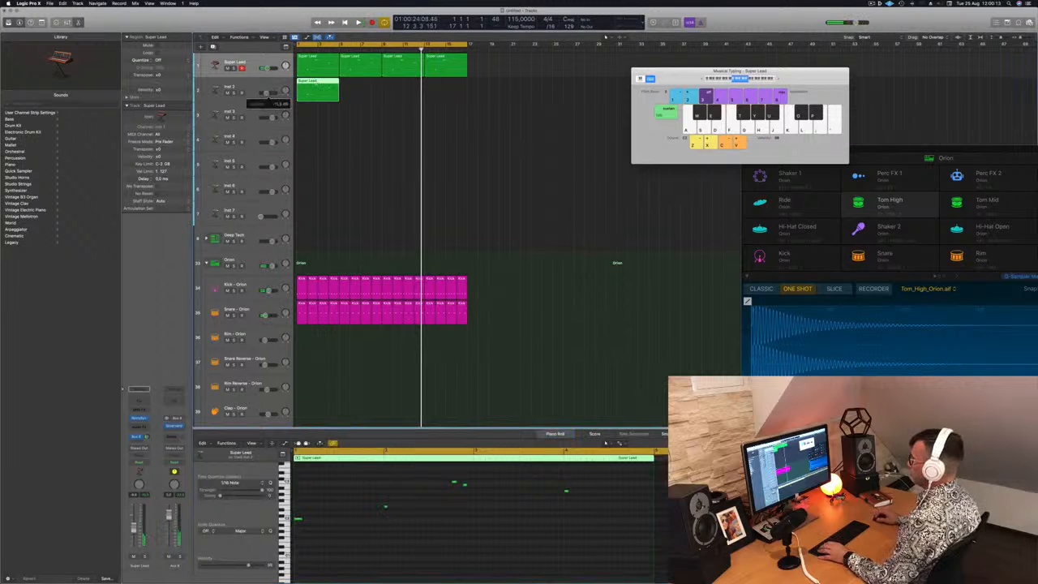
Reduce the Inst 2 region to a two-note chord starting at bar 1, deleting the last three notes and stretching both remaining ones to one bar
{"action": "left_click", "coordinate": [399, 549]}
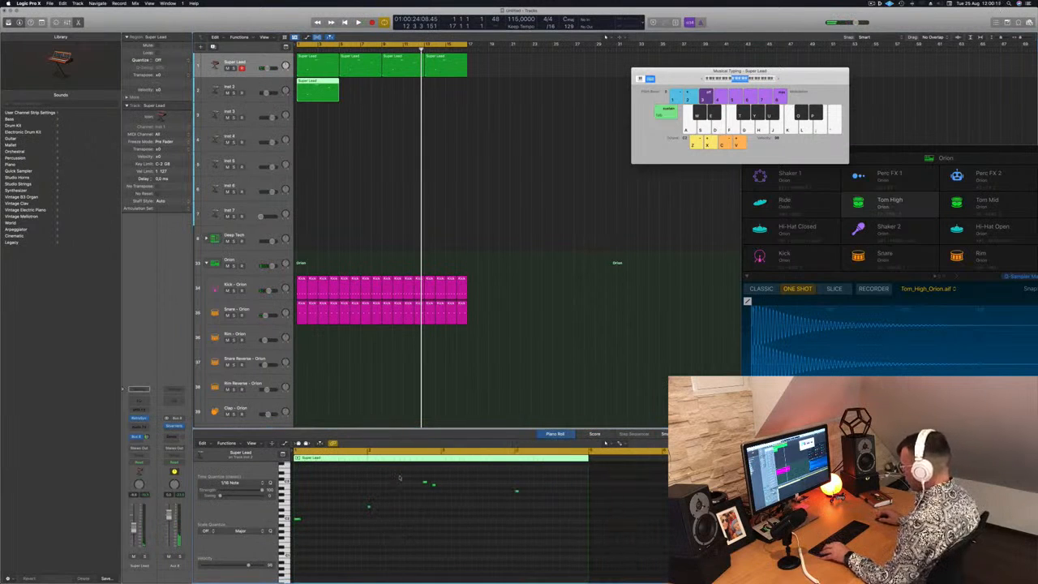
{"action": "left_click_drag", "start_coordinate": [399, 477], "coordinate": [546, 516]}
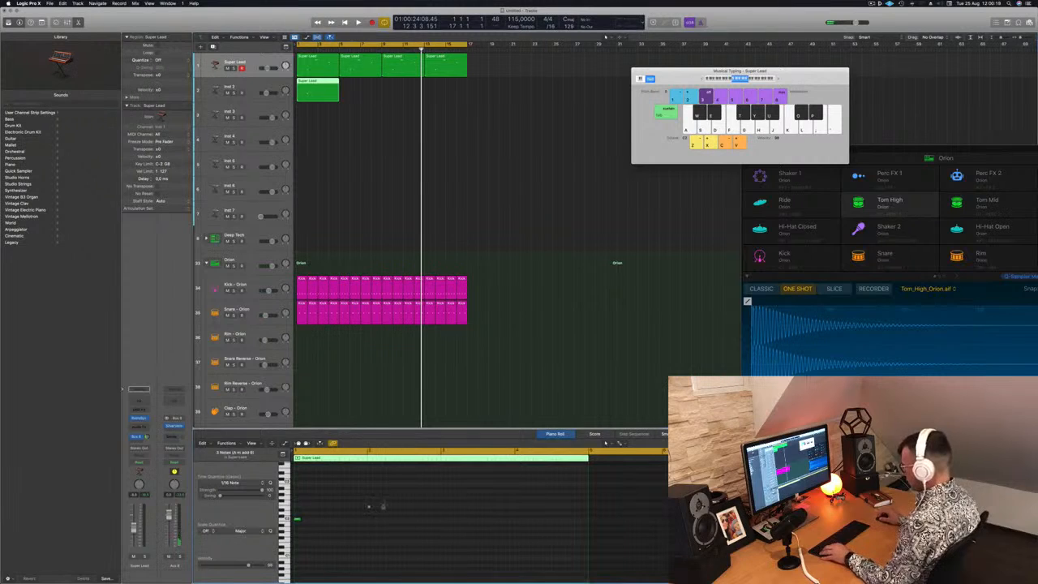
{"action": "left_click_drag", "start_coordinate": [352, 510], "coordinate": [298, 510]}
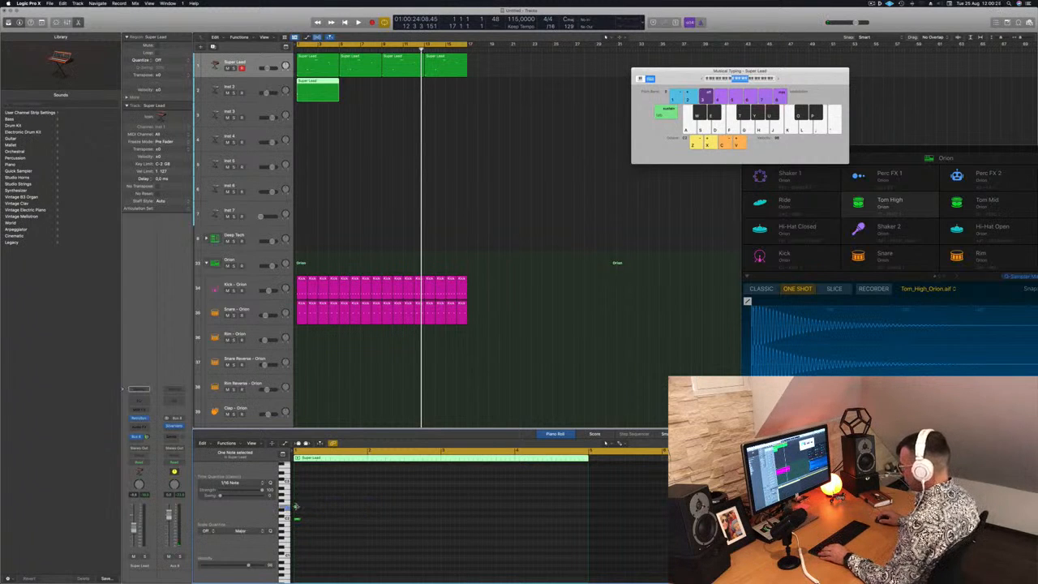
{"action": "left_click_drag", "start_coordinate": [321, 508], "coordinate": [365, 516]}
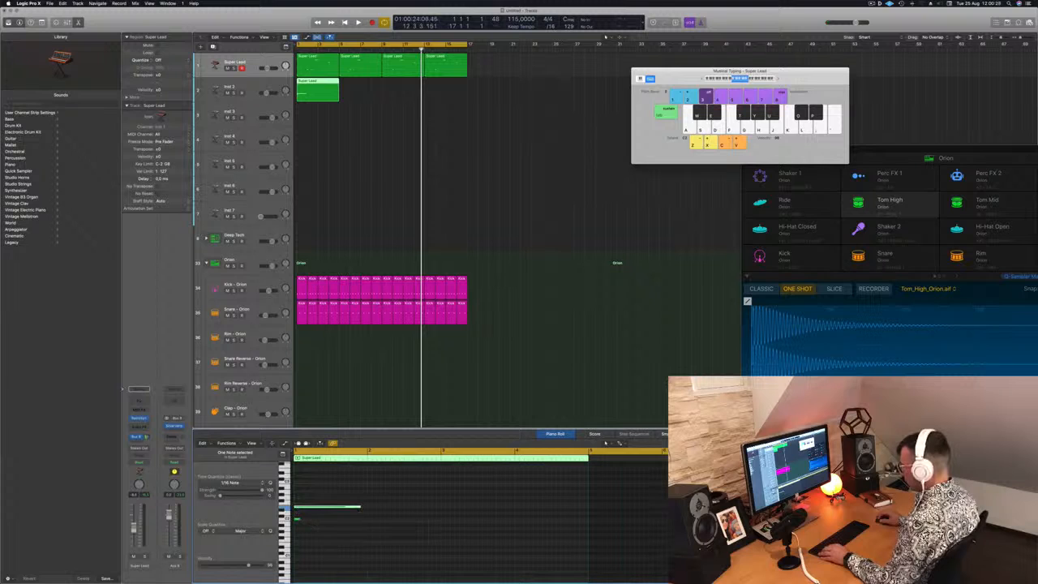
{"action": "left_click_drag", "start_coordinate": [301, 518], "coordinate": [363, 523]}
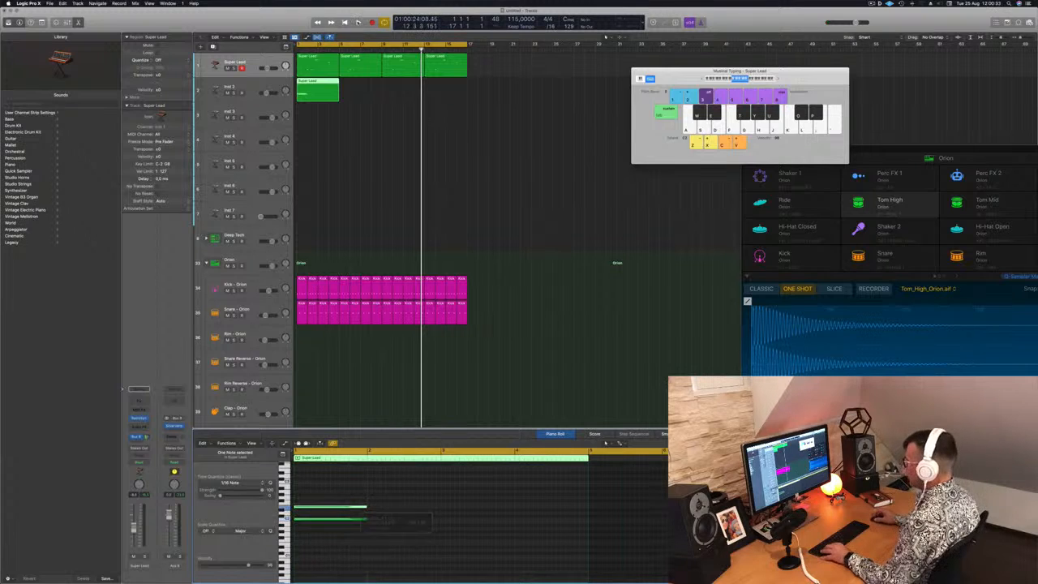
Split the Inst 2 region at bar 2, delete the remainder, and repeat the one-bar chord region through bar 16
{"action": "double_click", "coordinate": [307, 85], "text": "super"}
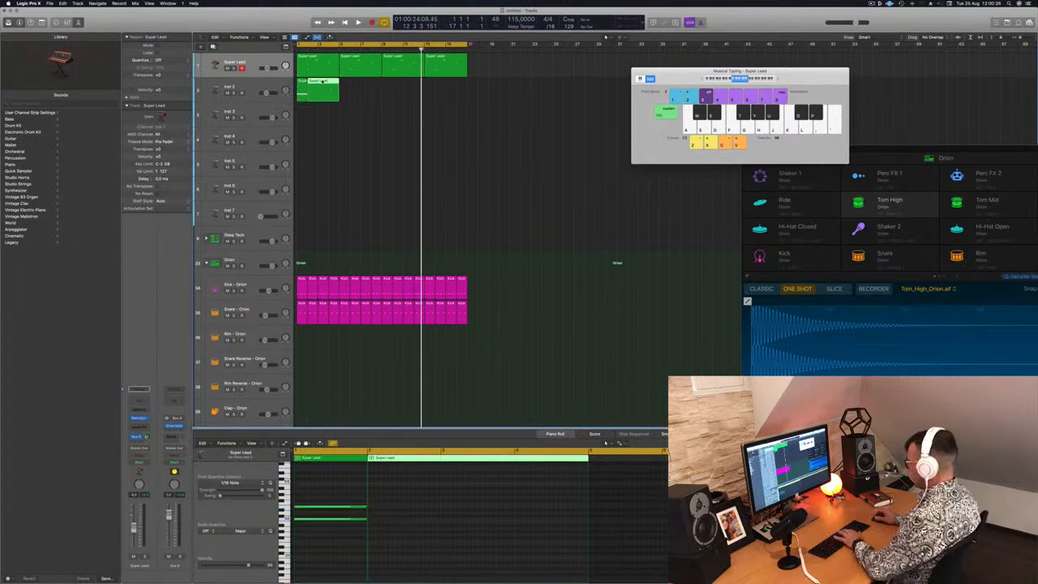
{"action": "key", "text": "Delete"}
{"action": "left_click_drag", "start_coordinate": [301, 82], "coordinate": [385, 84]}
{"action": "left_click", "coordinate": [300, 91]}
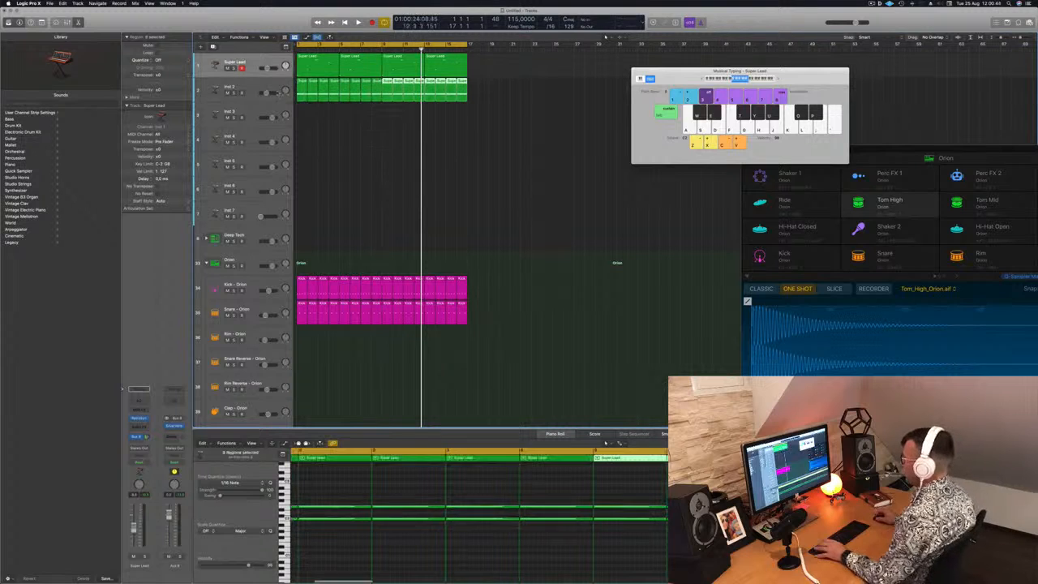
Insert Alchemy as the instrument on the Inst 2 track and reposition its window
{"action": "left_click", "coordinate": [249, 86]}
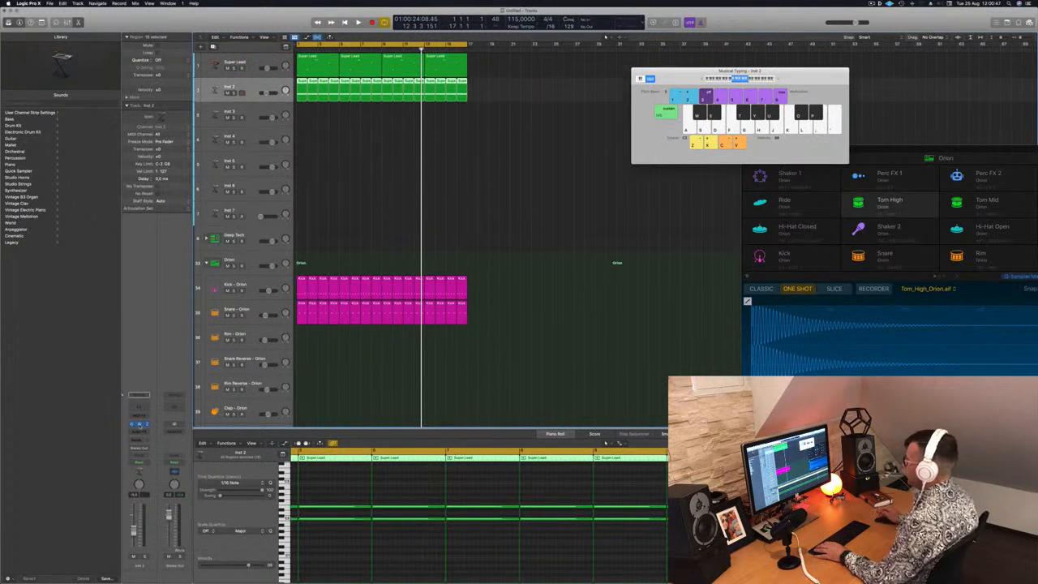
{"action": "left_click", "coordinate": [140, 424]}
{"action": "left_click_drag", "start_coordinate": [377, 87], "coordinate": [399, 77]}
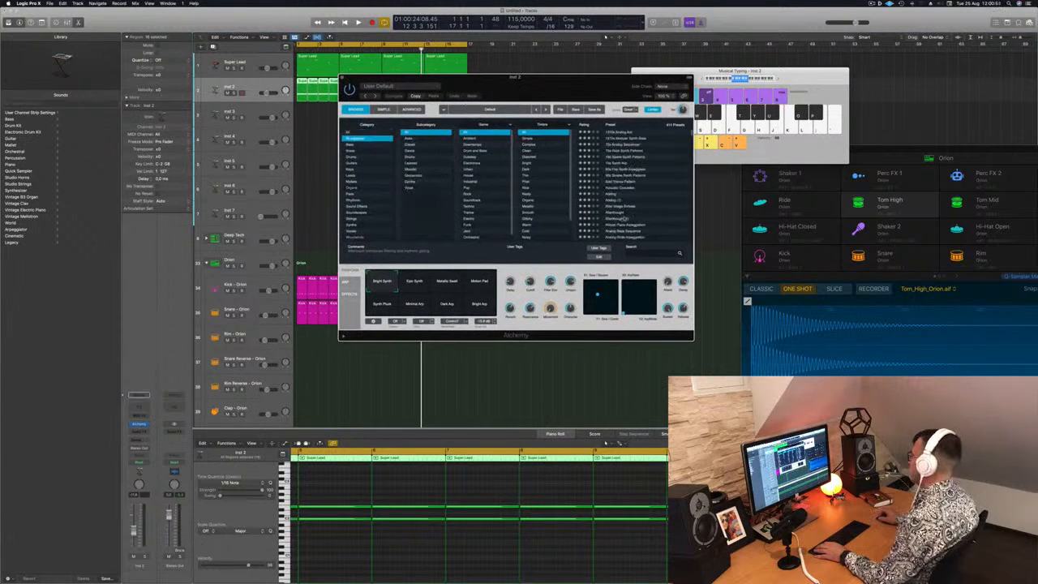
Load the Ellis Dee Groove arpeggiated preset in Alchemy, move the plug-in window off the regions, and play the track while adjusting its volume
{"action": "scroll", "coordinate": [624, 219], "scroll_direction": "down", "scroll_amount": 10}
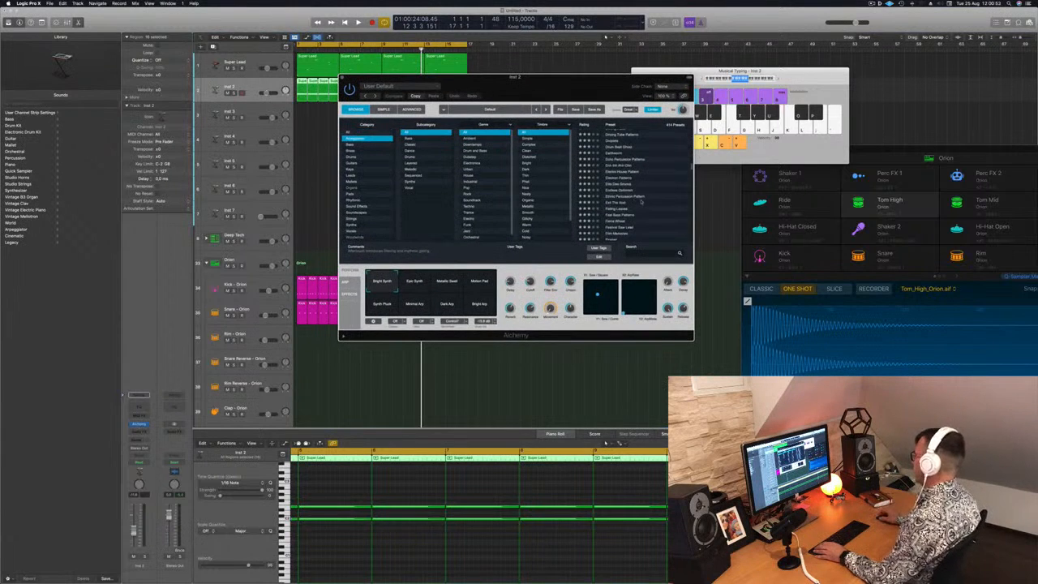
{"action": "left_click", "coordinate": [629, 184]}
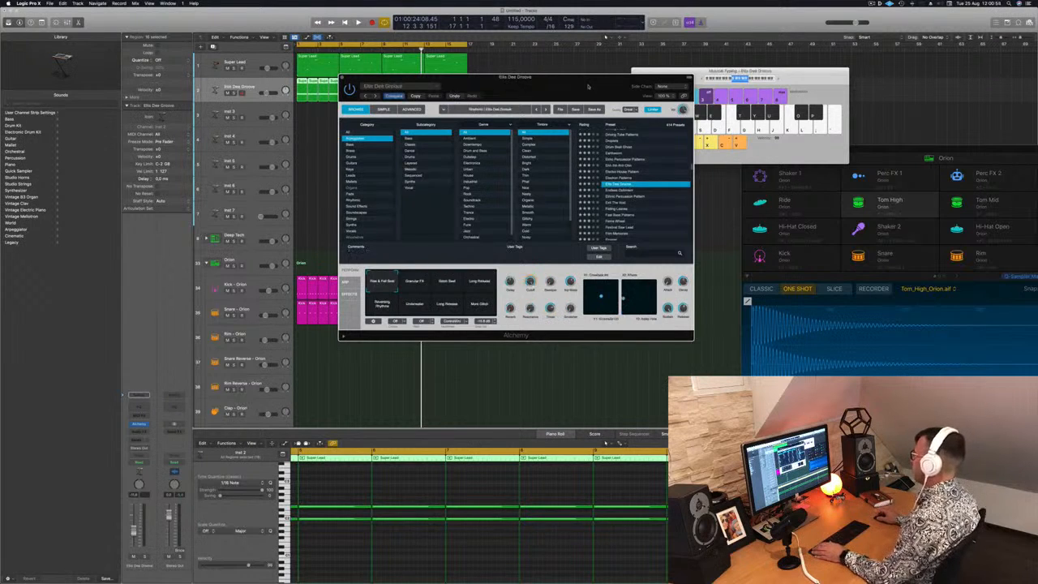
{"action": "left_click_drag", "start_coordinate": [589, 86], "coordinate": [668, 91]}
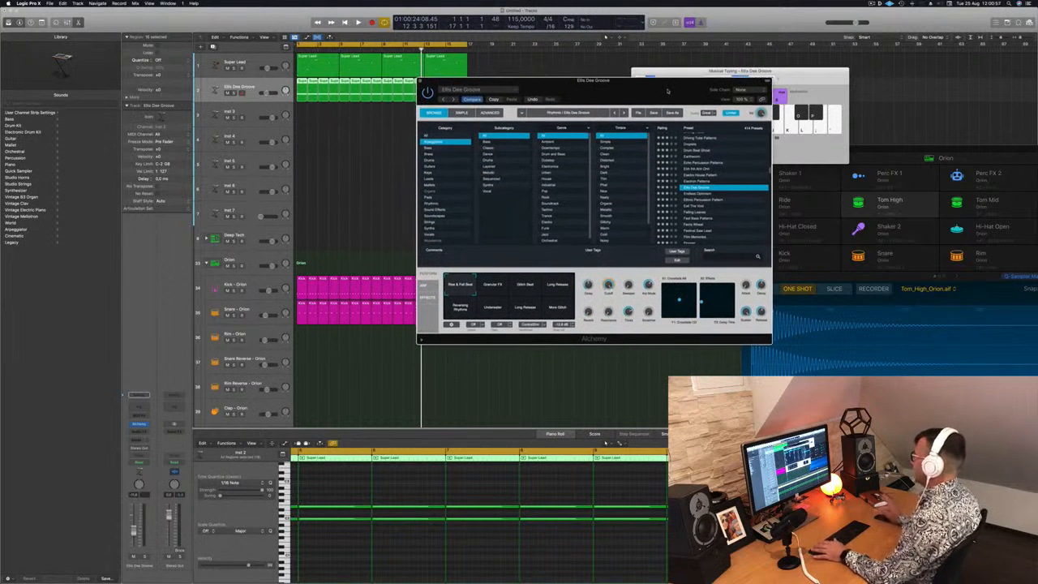
{"action": "left_click", "coordinate": [269, 93]}
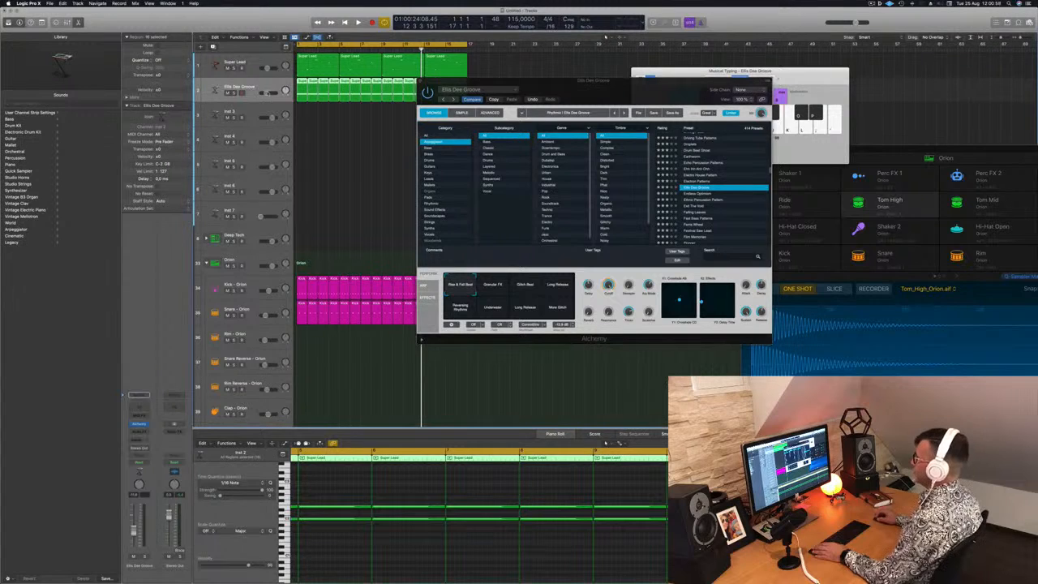
{"action": "key", "text": "space"}
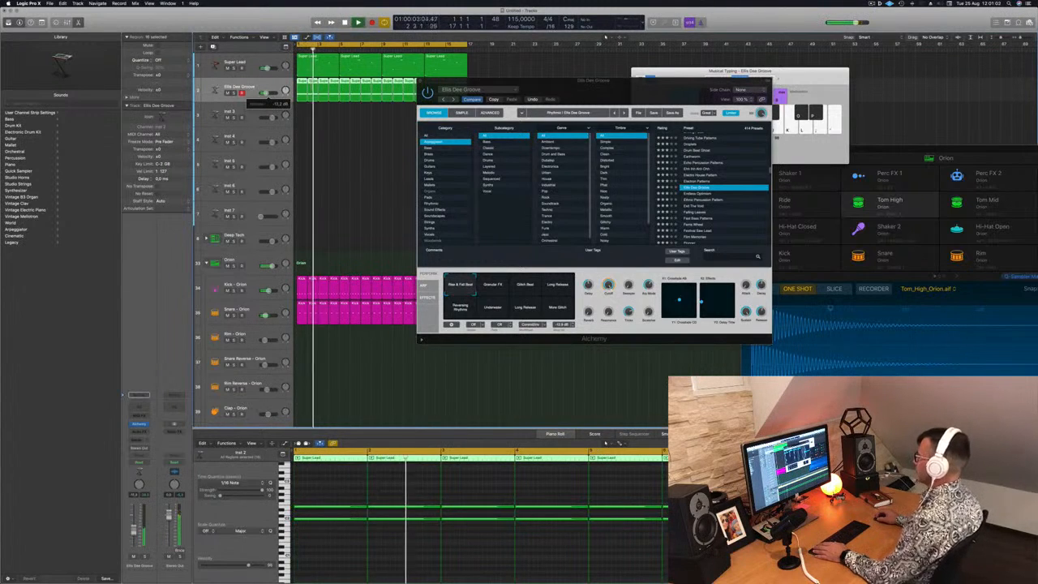
Load the Endless Optimism preset in Alchemy and audition it against the beat from the start
{"action": "left_click_drag", "start_coordinate": [627, 81], "coordinate": [585, 86]}
{"action": "left_click", "coordinate": [680, 199]}
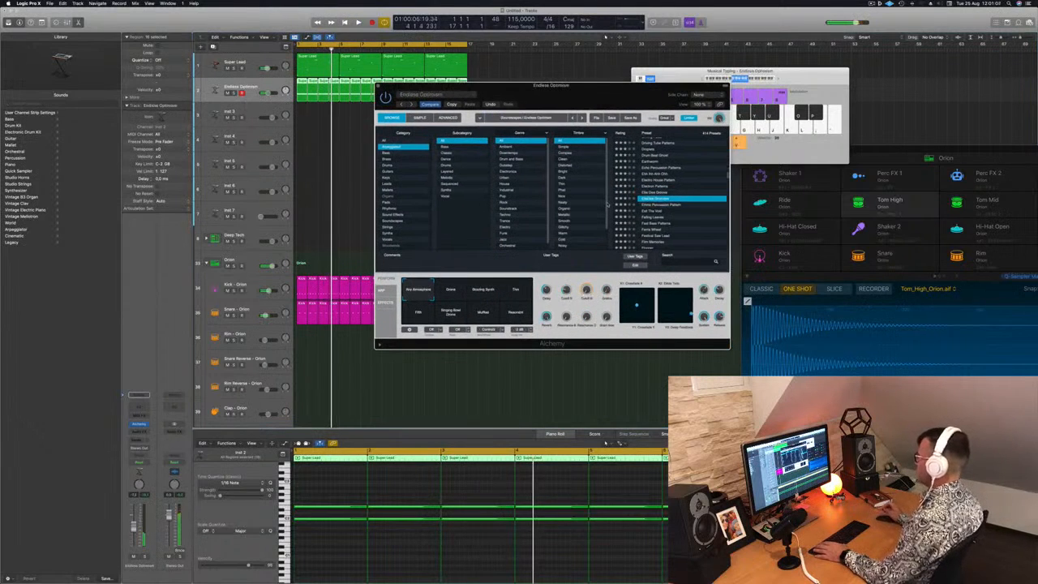
{"action": "key", "text": "space"}
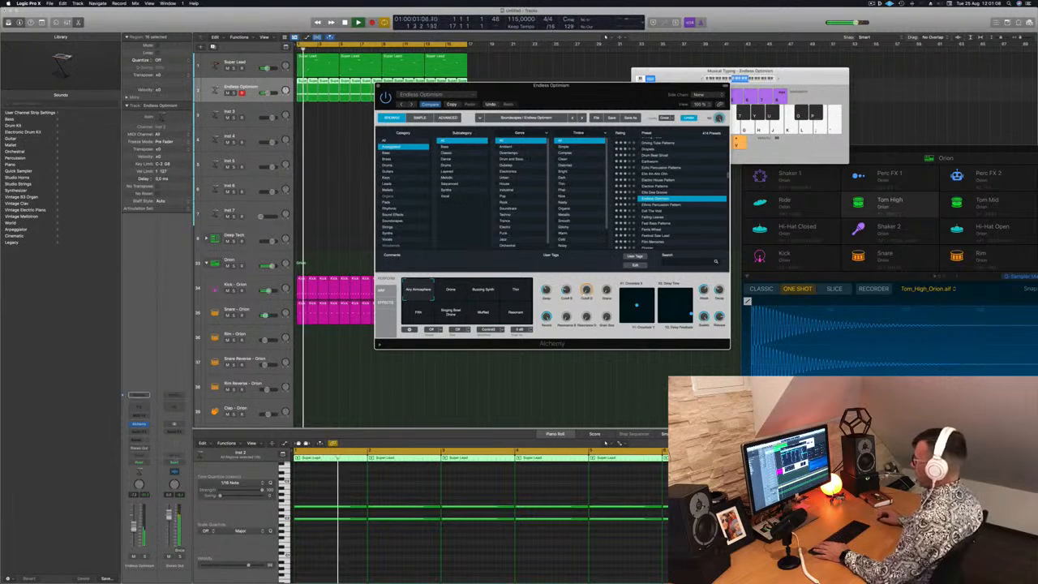
Load the Ethnic Percussion Pattern preset, play it from the start, and raise the track's volume slightly
{"action": "left_click_drag", "start_coordinate": [606, 98], "coordinate": [637, 76]}
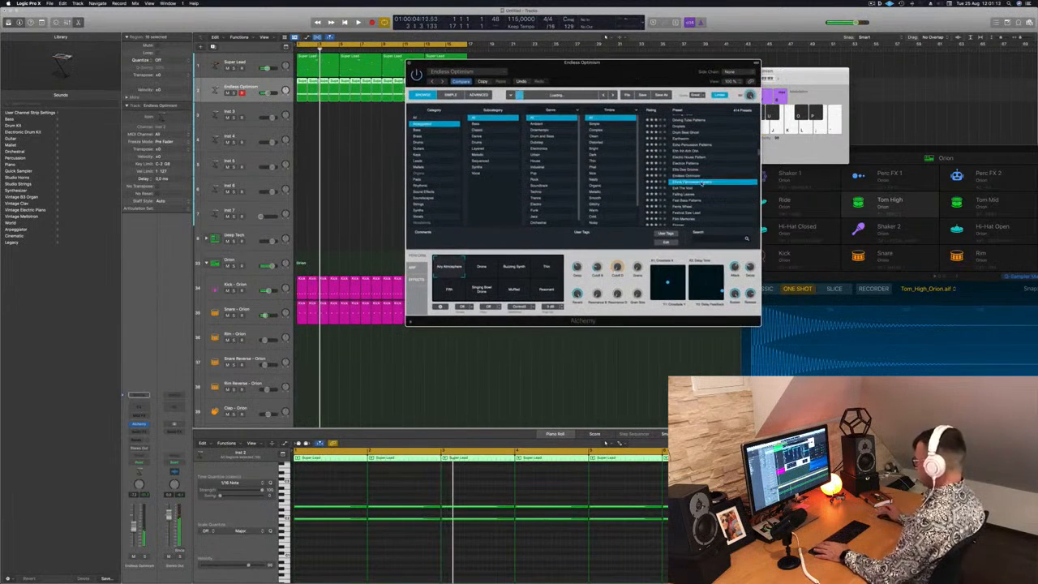
{"action": "key", "text": "space"}
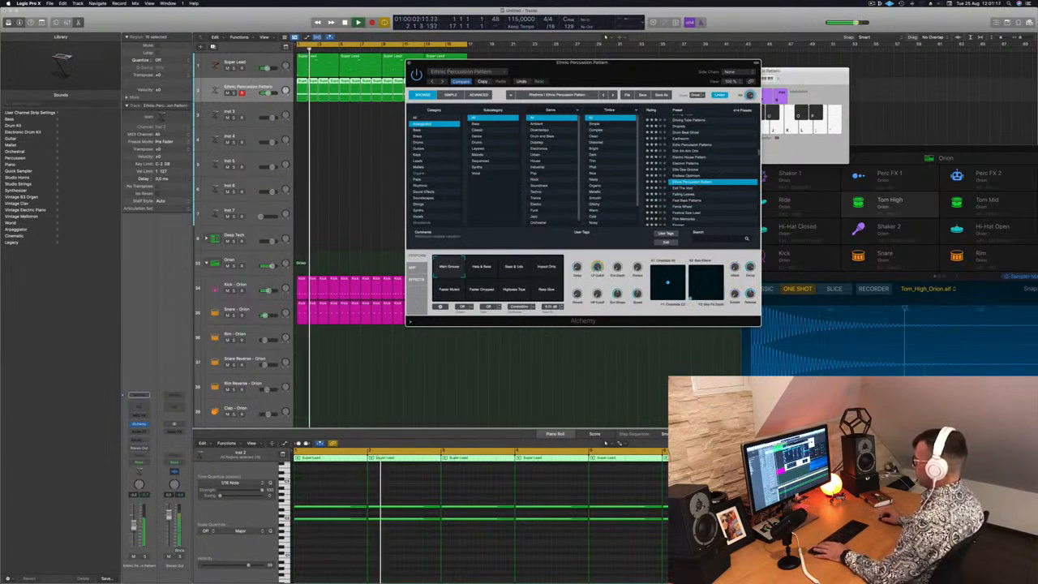
{"action": "left_click_drag", "start_coordinate": [133, 526], "coordinate": [134, 523]}
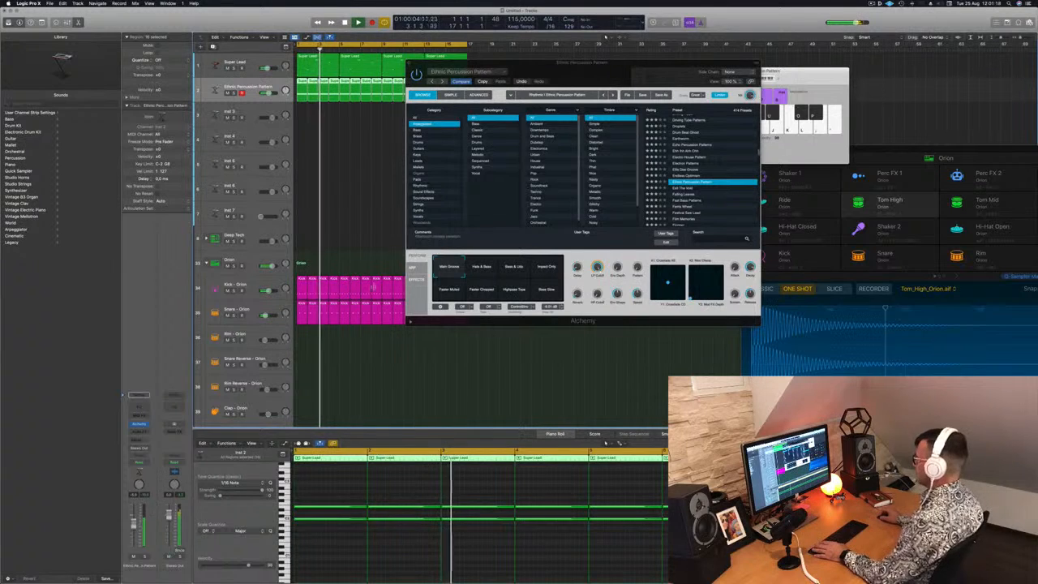
Audition the Ethnic Percussion Pattern performance snapshots from Hats & Bass through Bass Slow, return to Main Groove, and replay from the start
{"action": "left_click", "coordinate": [489, 268]}
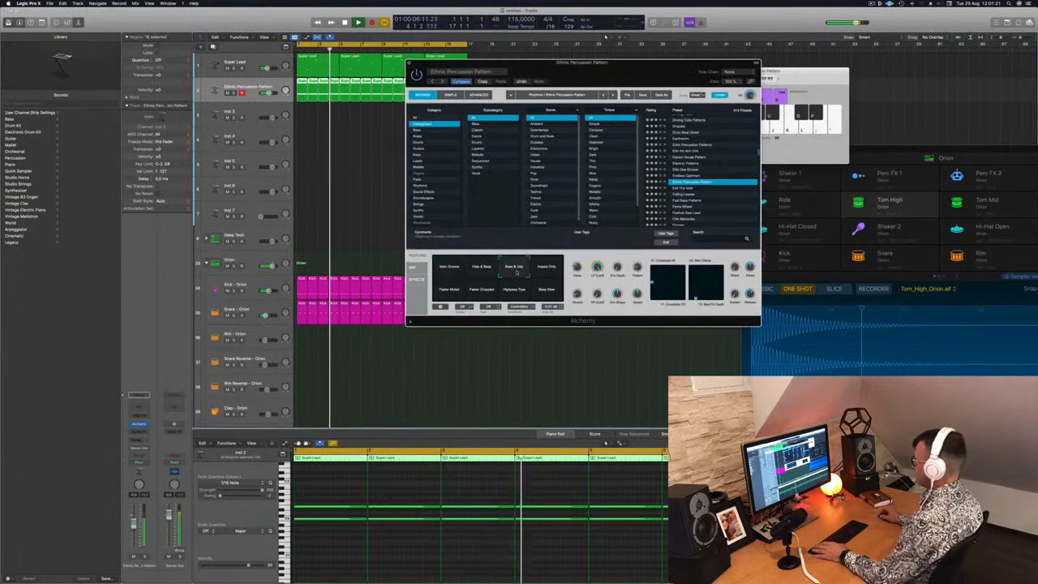
{"action": "left_click", "coordinate": [547, 269]}
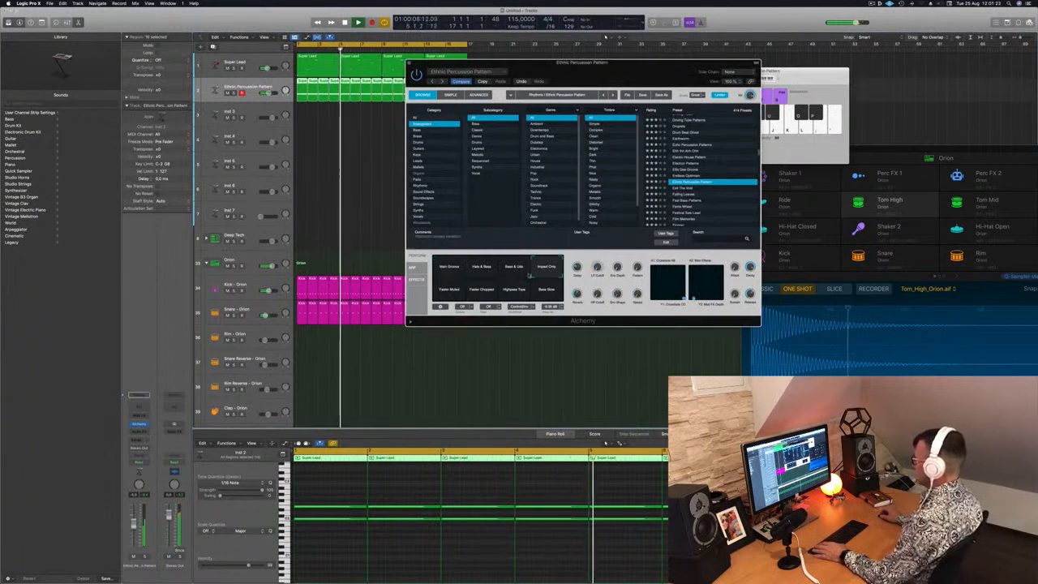
{"action": "left_click", "coordinate": [450, 290]}
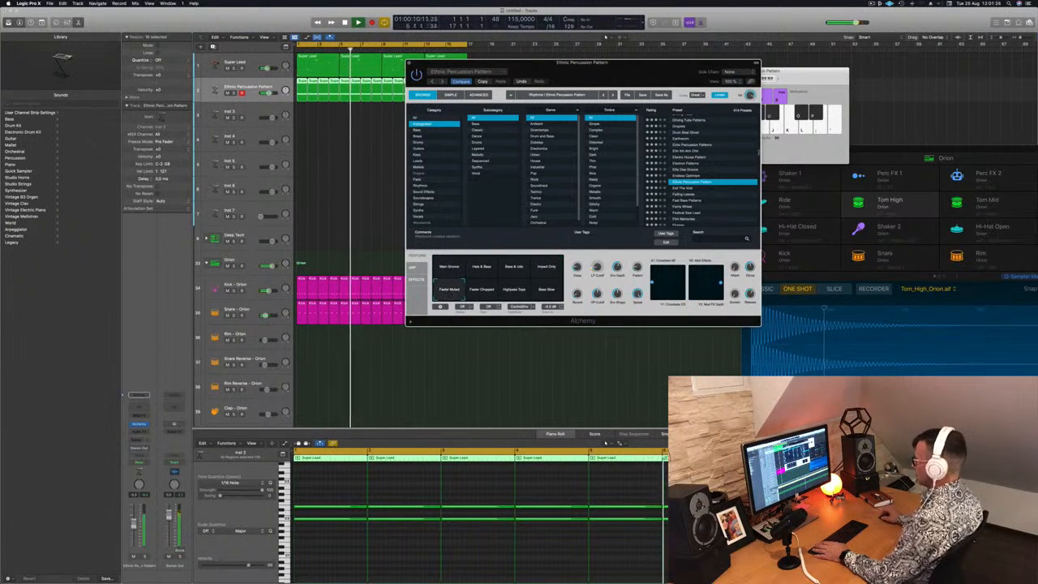
{"action": "left_click", "coordinate": [471, 293]}
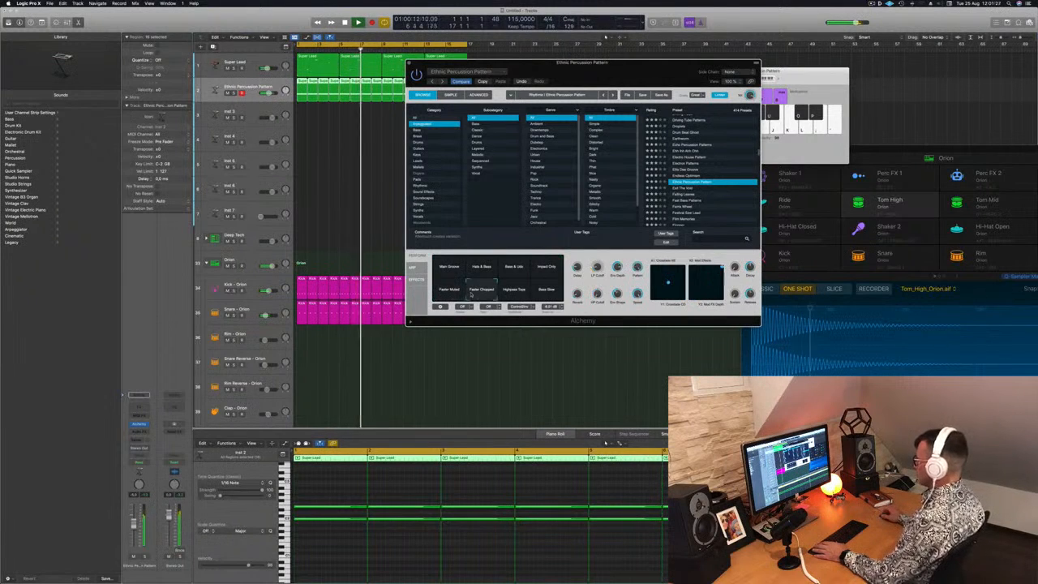
{"action": "left_click", "coordinate": [514, 291]}
{"action": "left_click", "coordinate": [548, 294]}
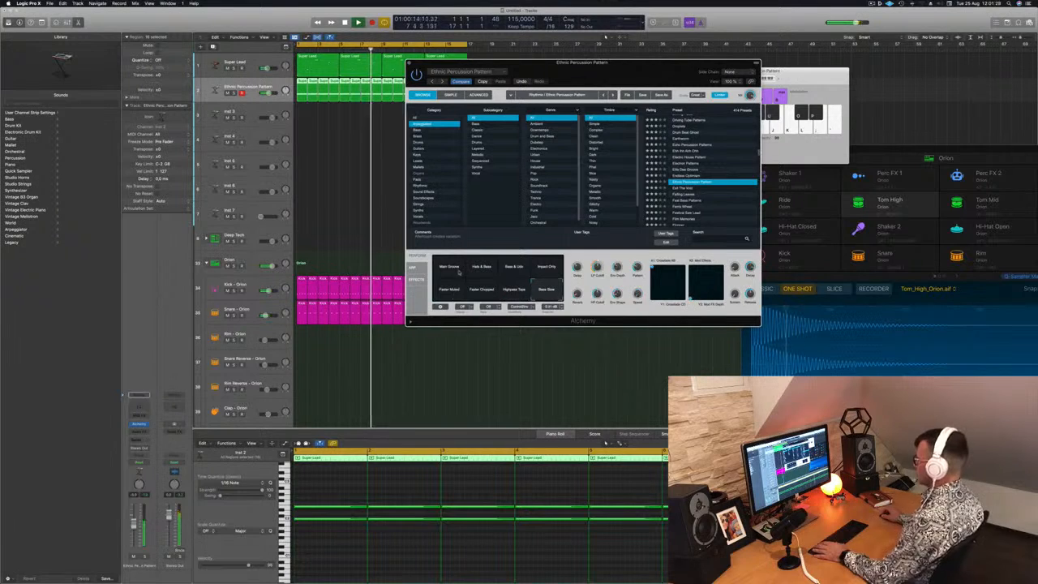
{"action": "left_click", "coordinate": [444, 268]}
{"action": "key", "text": "space"}
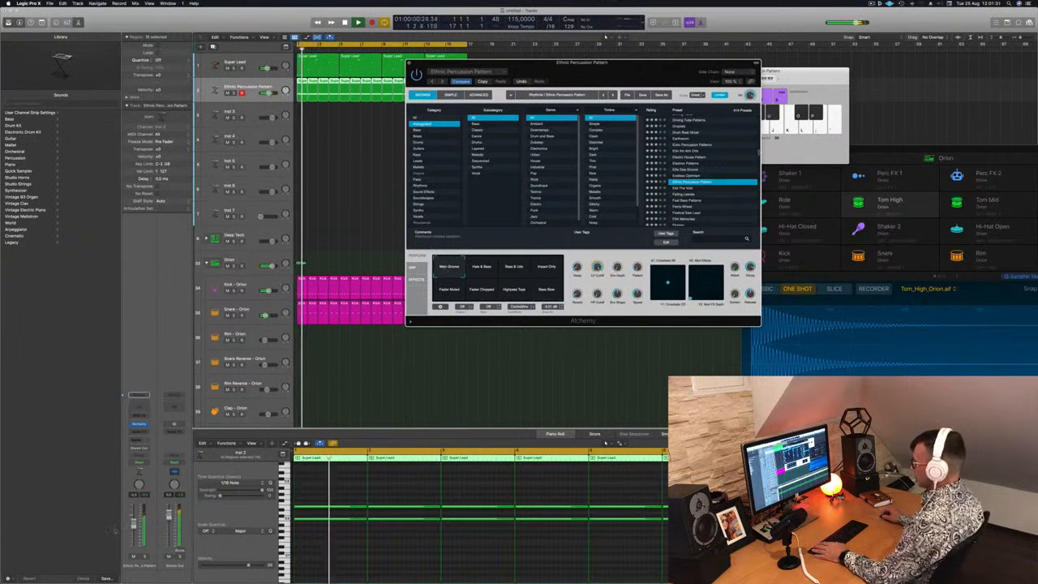
{"action": "left_click", "coordinate": [134, 527]}
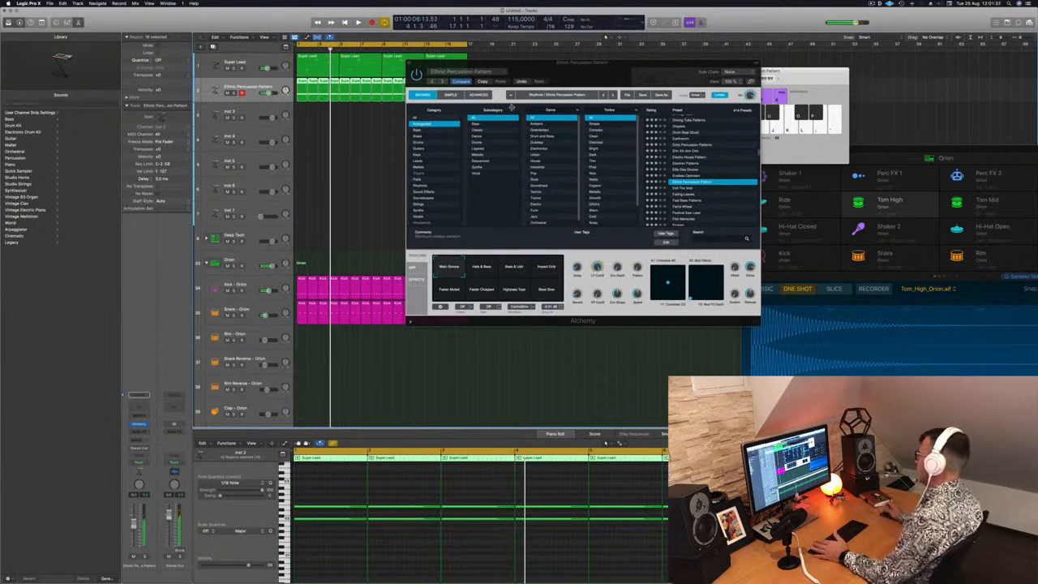
{"action": "key", "text": "space"}
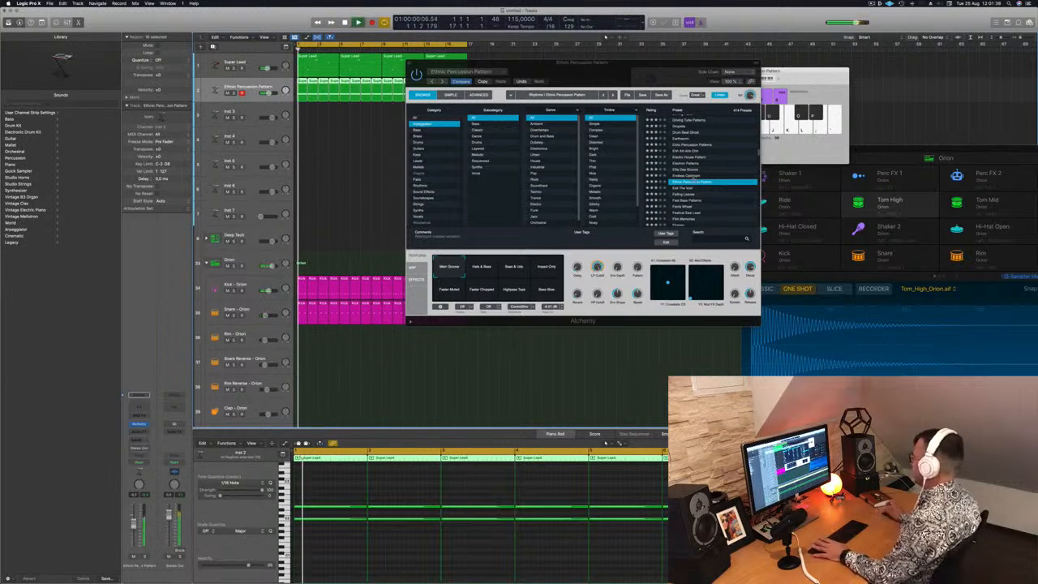
Load the Falling Leaves preset, move the plug-in window clear, and audition its Bright Metallic and Clear Delays snapshots
{"action": "left_click", "coordinate": [684, 195]}
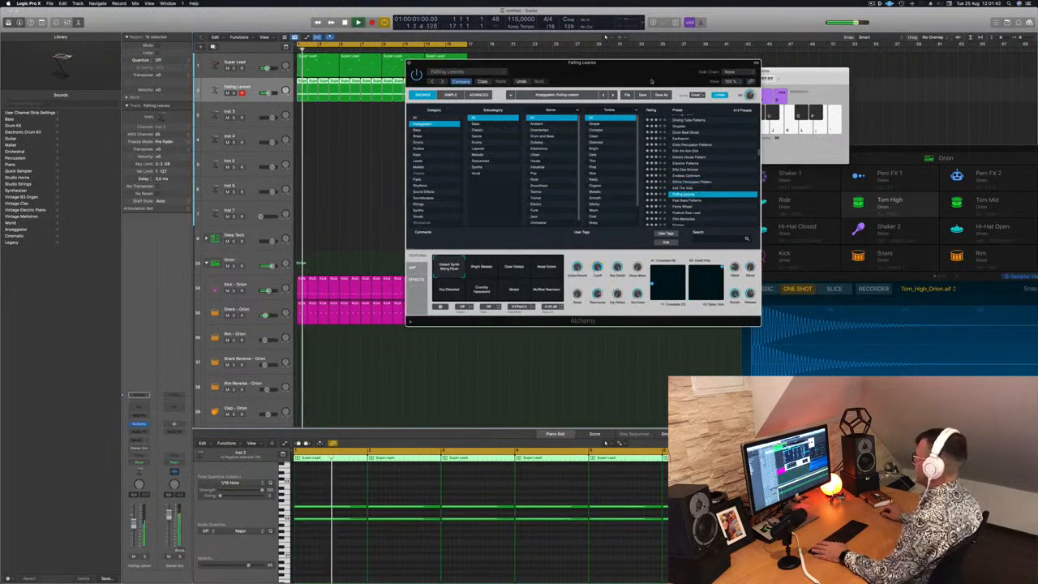
{"action": "left_click_drag", "start_coordinate": [651, 81], "coordinate": [607, 134]}
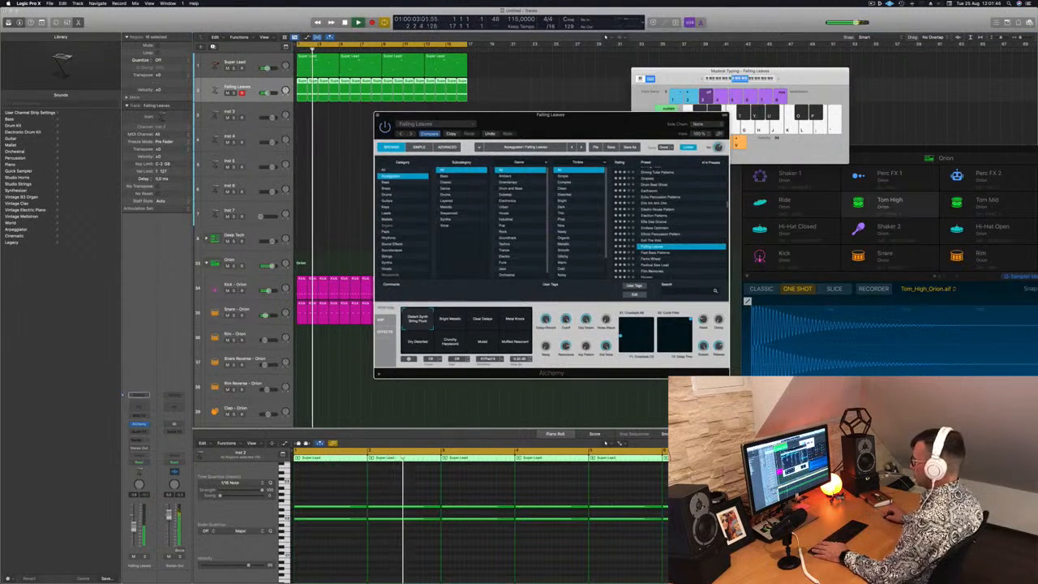
{"action": "left_click", "coordinate": [377, 115]}
{"action": "left_click", "coordinate": [448, 317]}
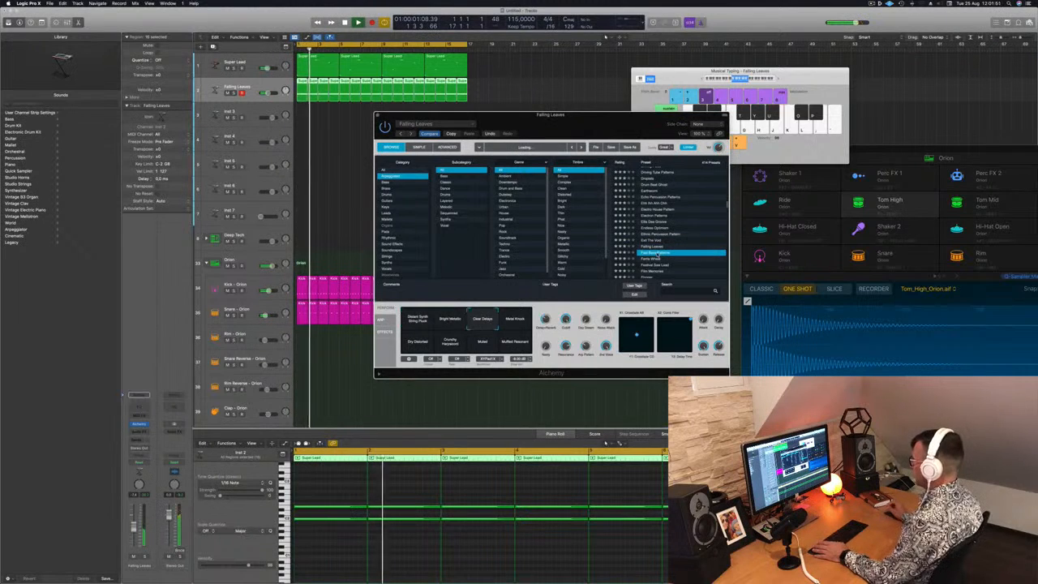
Audition the Fast Bass Patterns preset, followed by the Festival Saw Lead preset, on the chord track
{"action": "key", "text": "Down"}
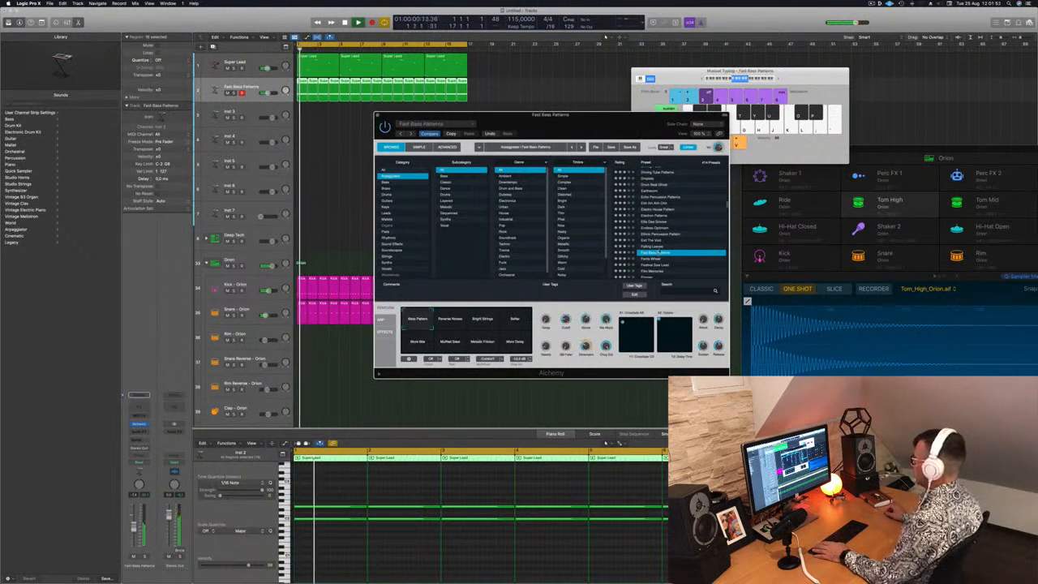
{"action": "scroll", "coordinate": [659, 235], "scroll_direction": "down", "scroll_amount": 2}
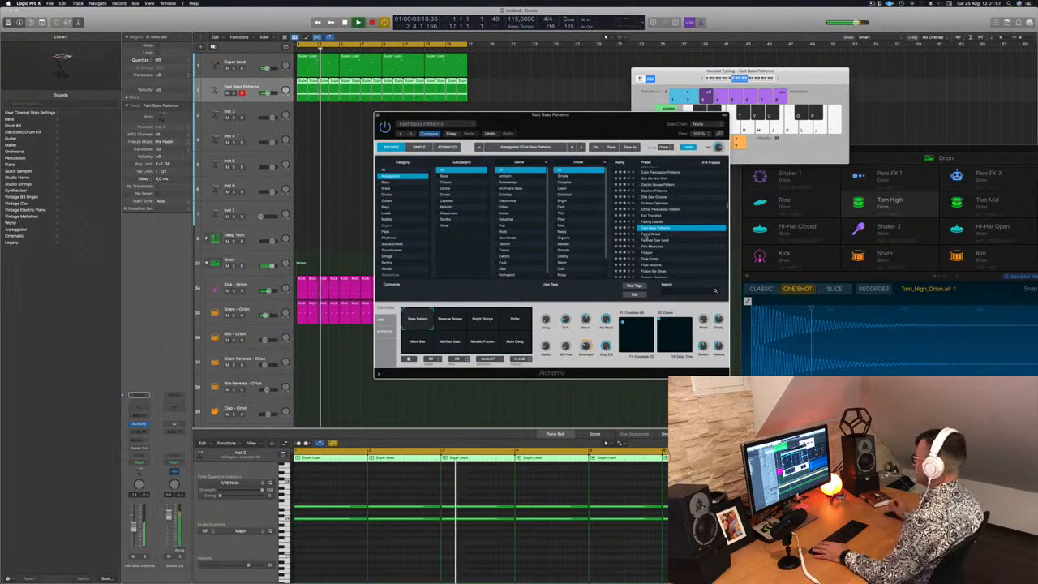
{"action": "left_click", "coordinate": [645, 235]}
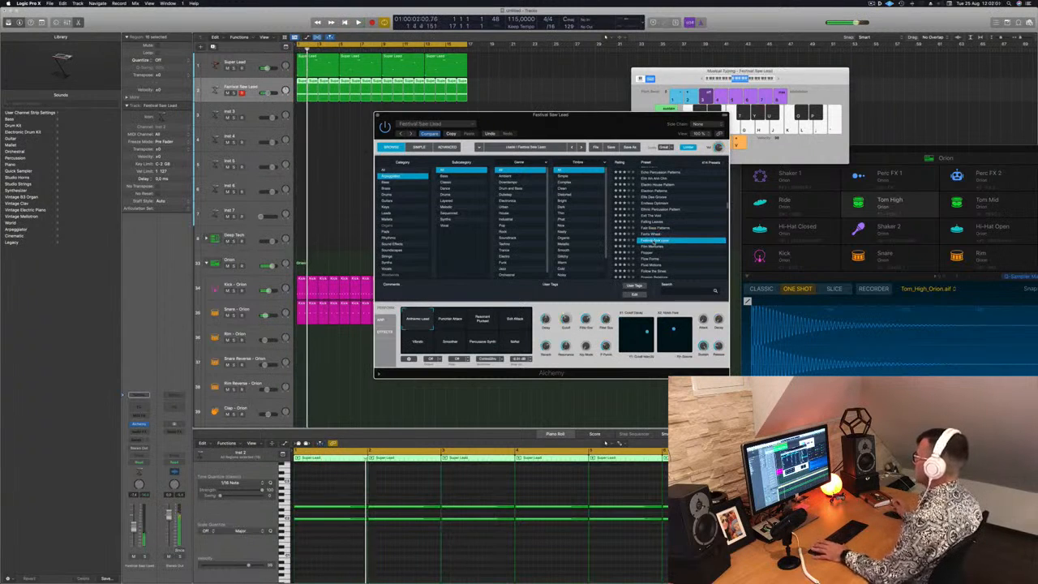
{"action": "scroll", "coordinate": [678, 248], "scroll_direction": "down", "scroll_amount": 1}
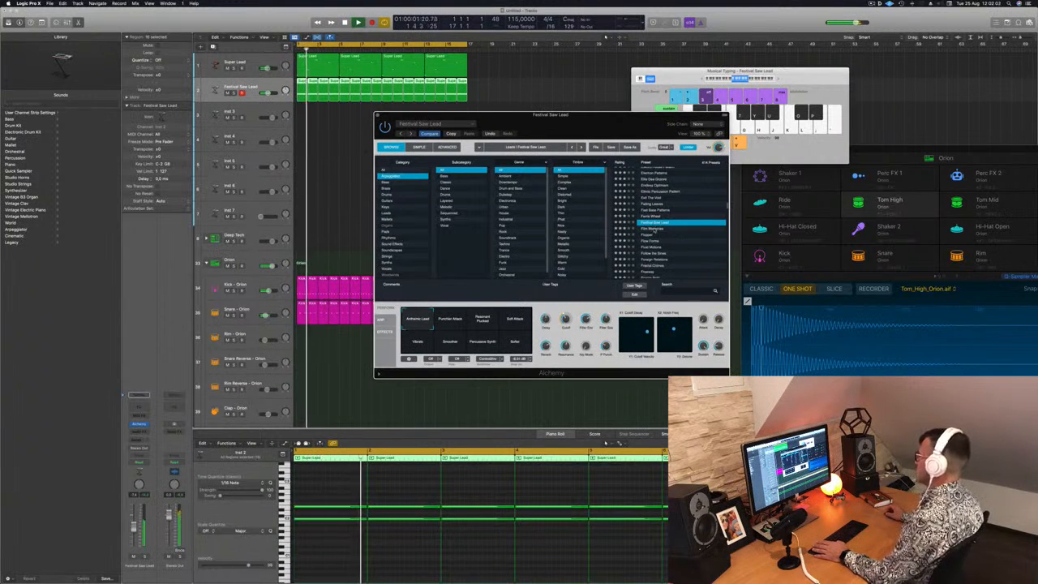
Load the Film Memories preset and audition its upper-row snapshots, ending on Shimmer Pluck
{"action": "left_click", "coordinate": [652, 229]}
{"action": "scroll", "coordinate": [668, 242], "scroll_direction": "down", "scroll_amount": 1}
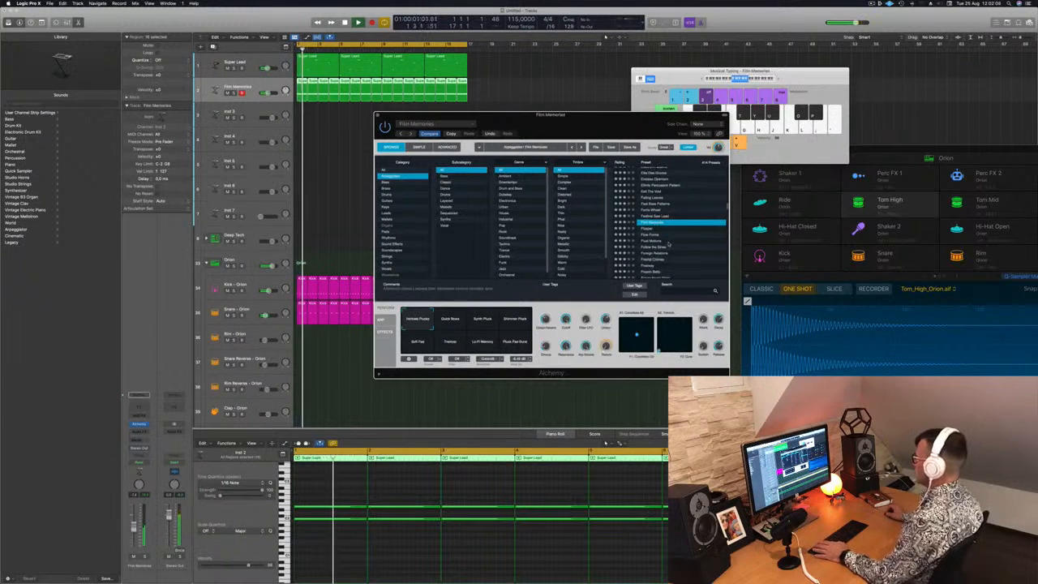
{"action": "left_click", "coordinate": [451, 320]}
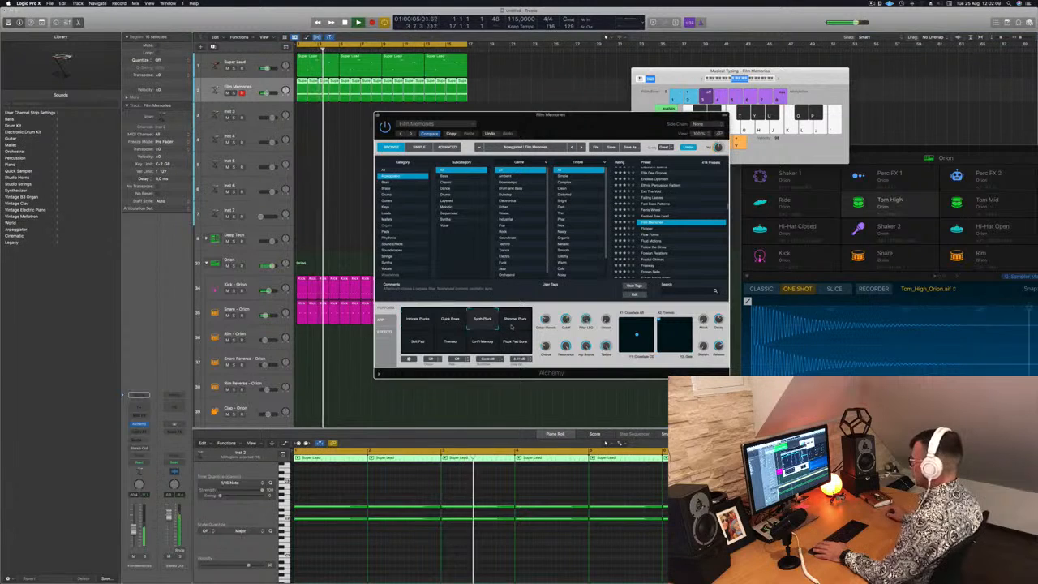
{"action": "left_click", "coordinate": [513, 321]}
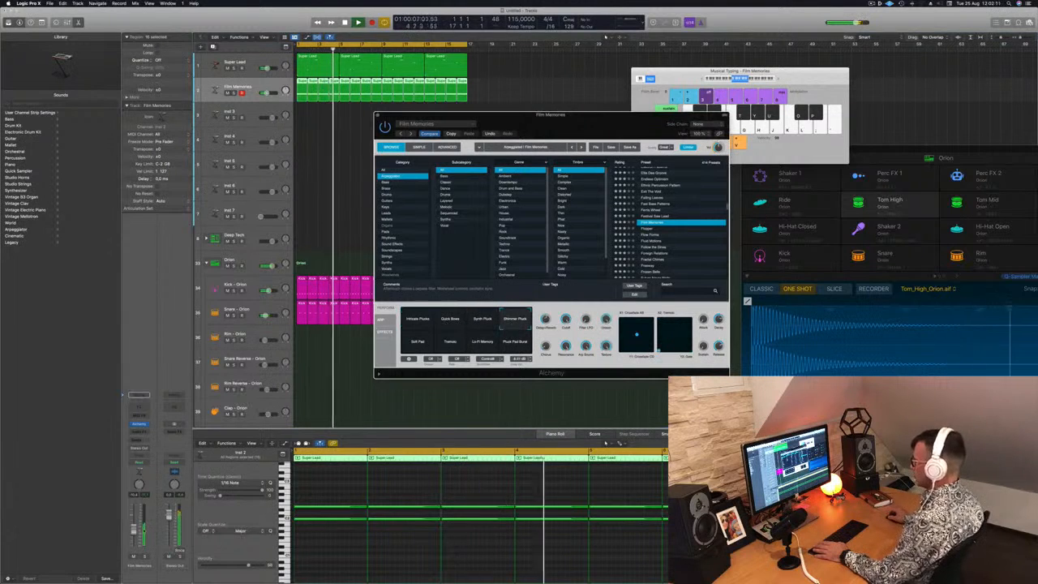
Audition the lower-row Film Memories snapshots from Soft Pad to the last pad, raising the track's volume slightly
{"action": "left_click", "coordinate": [415, 342]}
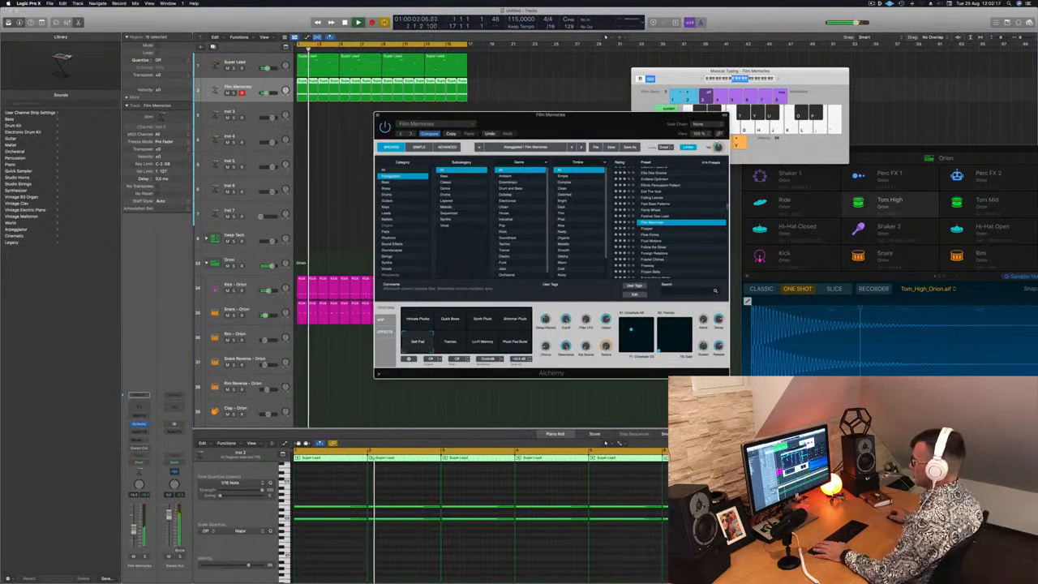
{"action": "left_click_drag", "start_coordinate": [134, 530], "coordinate": [134, 526]}
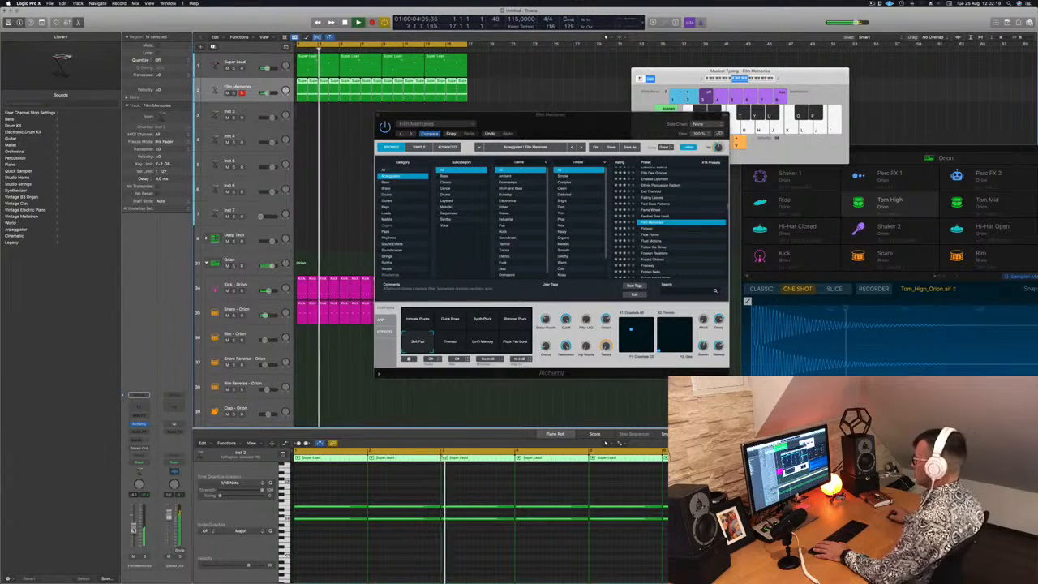
{"action": "left_click", "coordinate": [452, 342]}
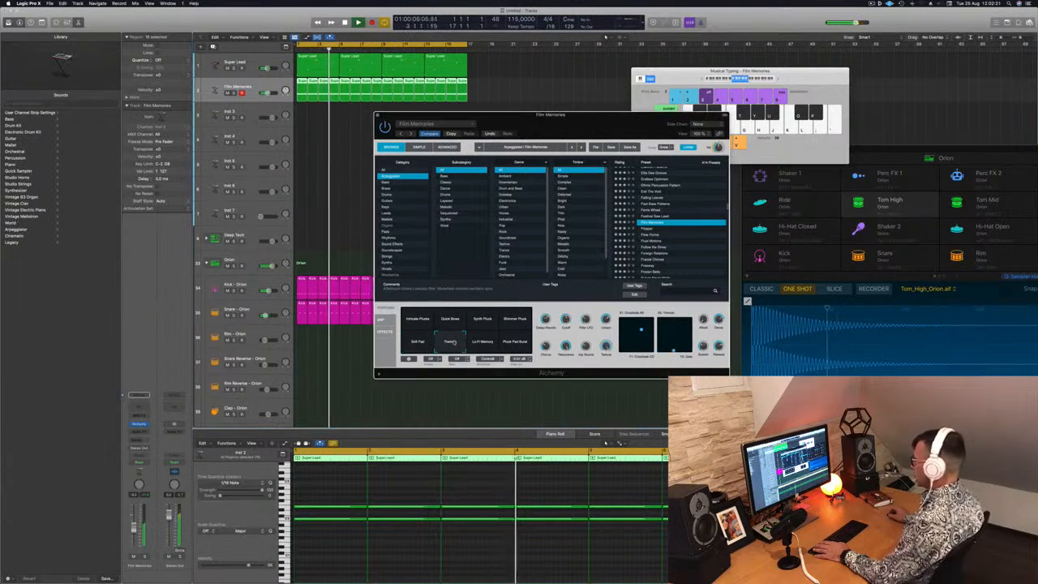
{"action": "left_click", "coordinate": [483, 341]}
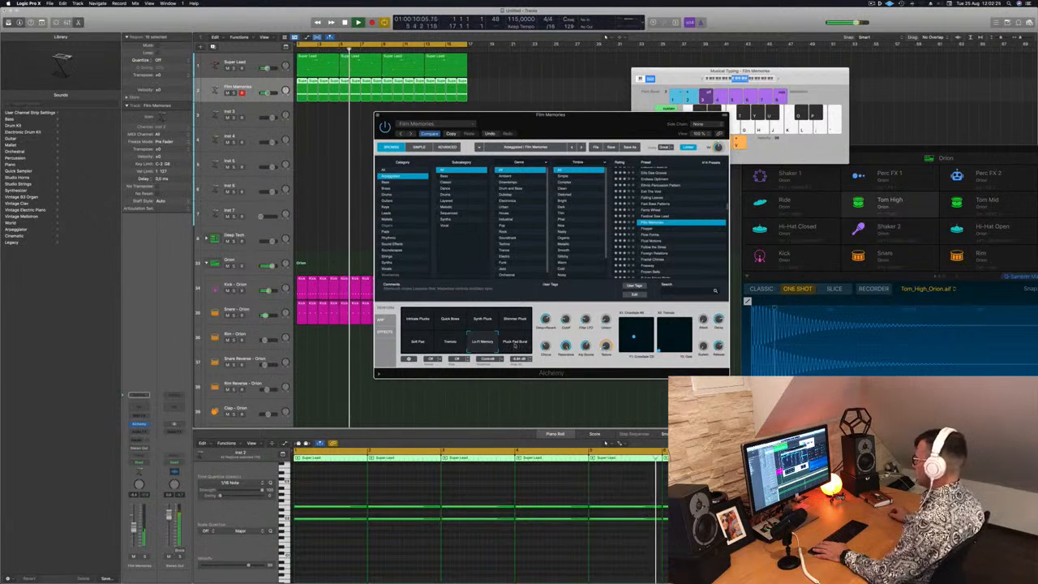
{"action": "left_click", "coordinate": [515, 342]}
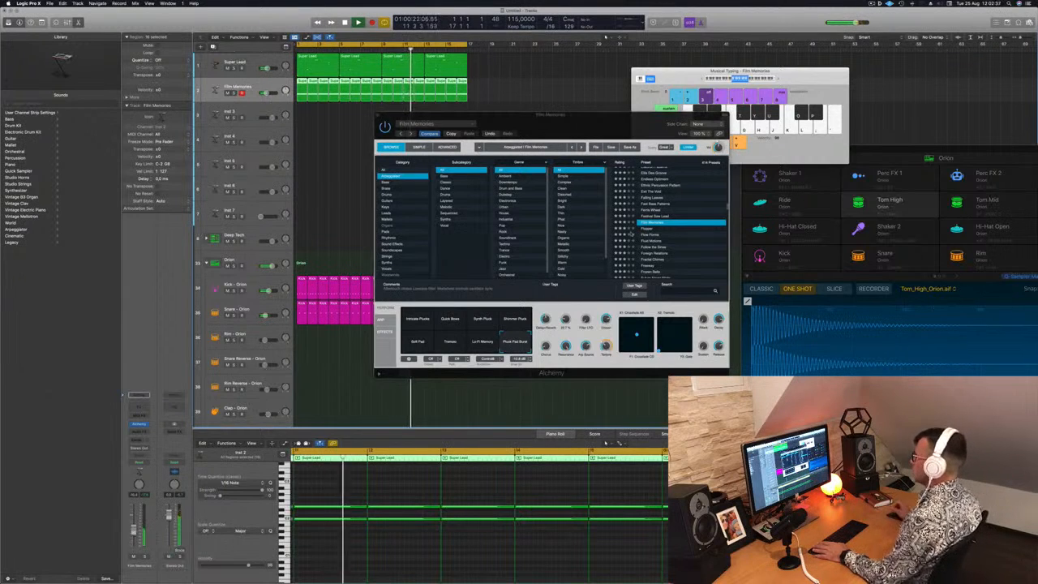
Load the Flopper arpeggiated preset in Alchemy and move the plug-in window off the regions
{"action": "left_click", "coordinate": [649, 230]}
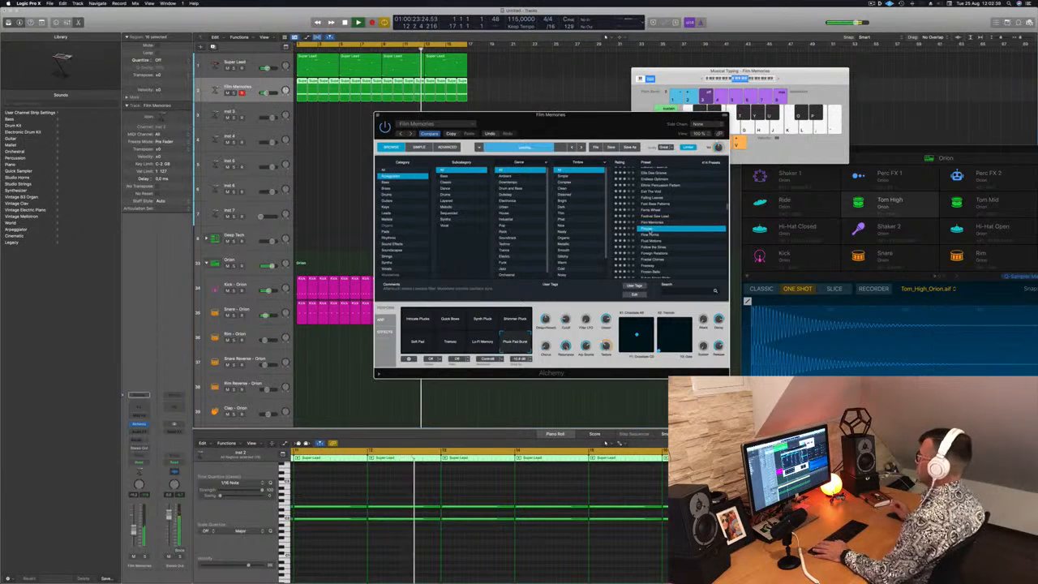
{"action": "left_click_drag", "start_coordinate": [643, 115], "coordinate": [704, 68]}
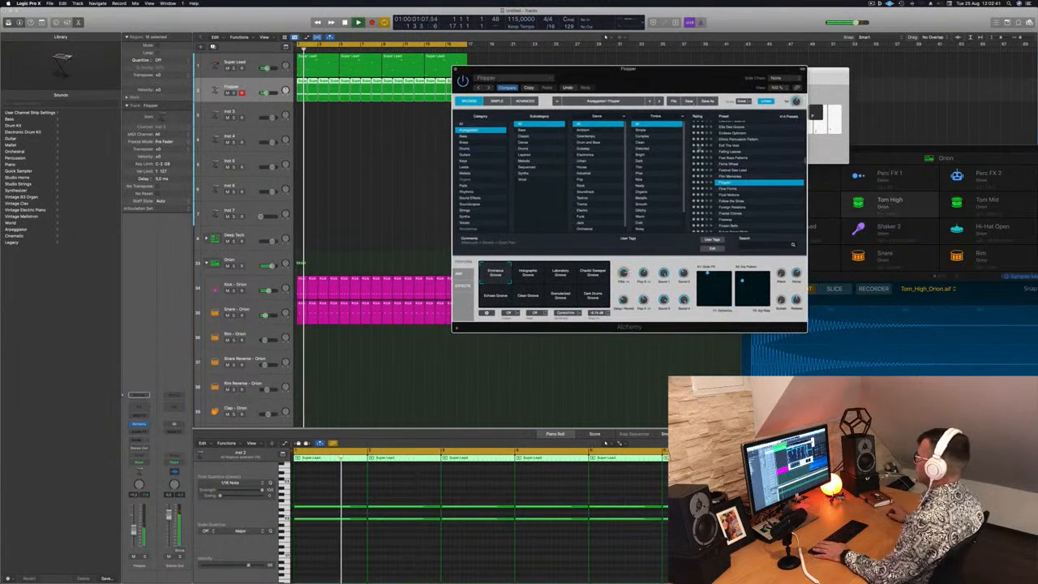
Try the Flow Forms preset, load Fluid Motions instead, play the song and shift the Alchemy window slightly
{"action": "left_click", "coordinate": [726, 189]}
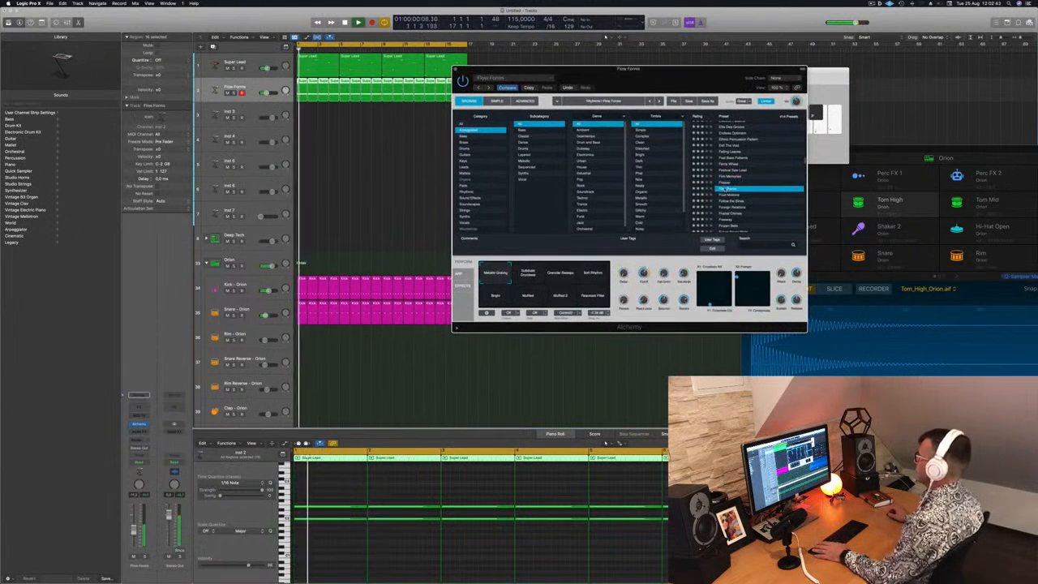
{"action": "key", "text": "Down"}
{"action": "key", "text": "space"}
{"action": "mouse_move", "coordinate": [691, 79]}
{"action": "left_mouse_down"}
{"action": "mouse_move", "coordinate": [669, 82]}
{"action": "mouse_move", "coordinate": [686, 74]}
{"action": "left_mouse_up"}
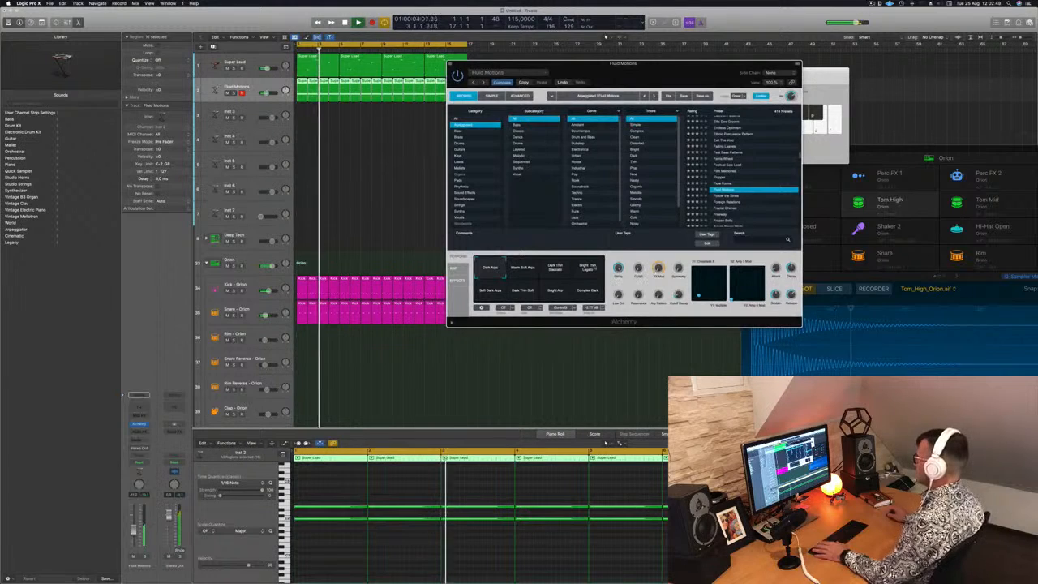
Audition the Fluid Motions snapshots from Dark Thin Staccato through Complex Dark, keep Complex Dark active, and close Alchemy
{"action": "left_click", "coordinate": [563, 274]}
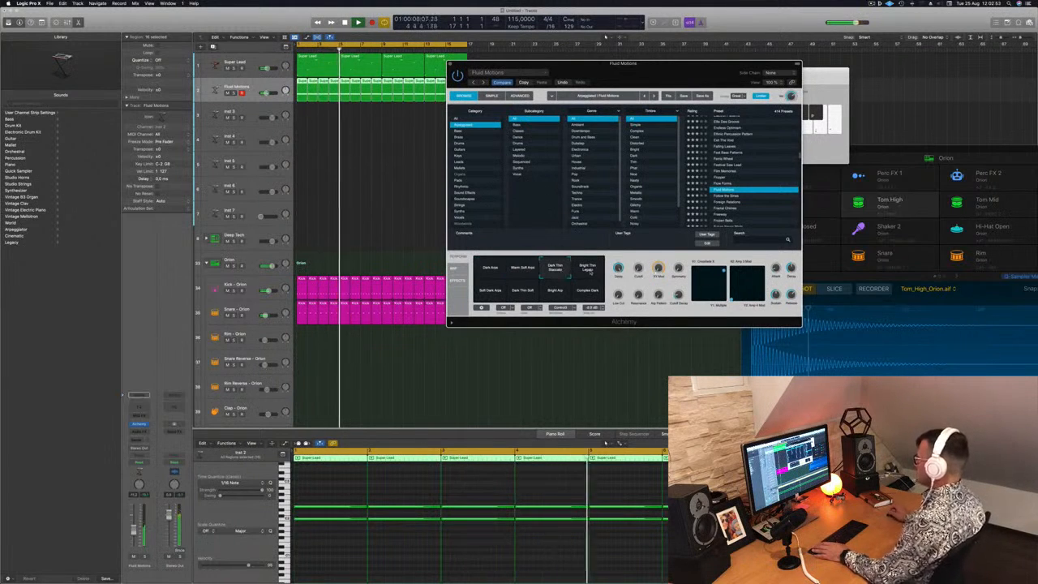
{"action": "left_click", "coordinate": [589, 272]}
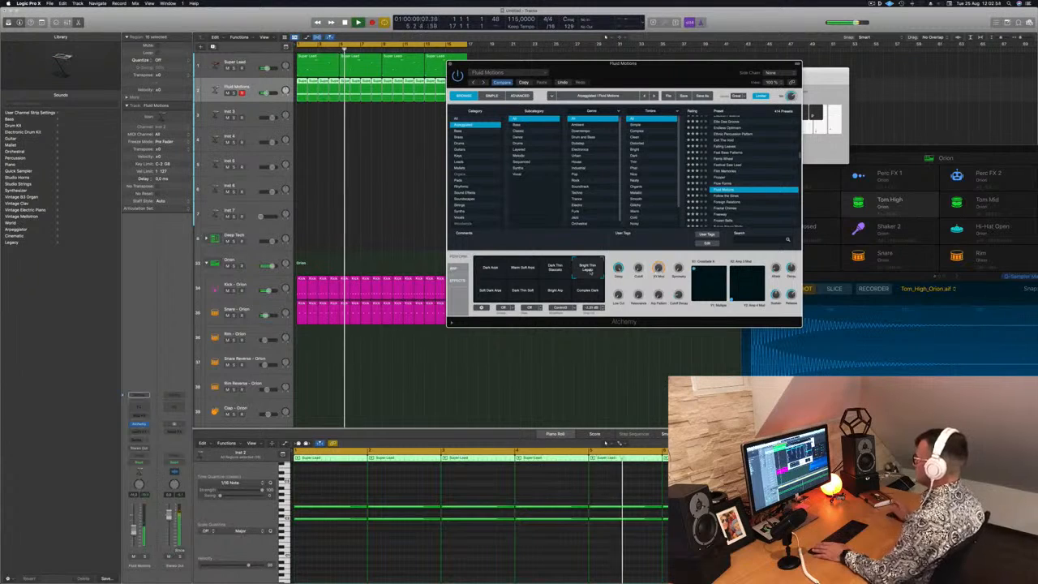
{"action": "left_click", "coordinate": [487, 294]}
{"action": "left_click", "coordinate": [525, 293]}
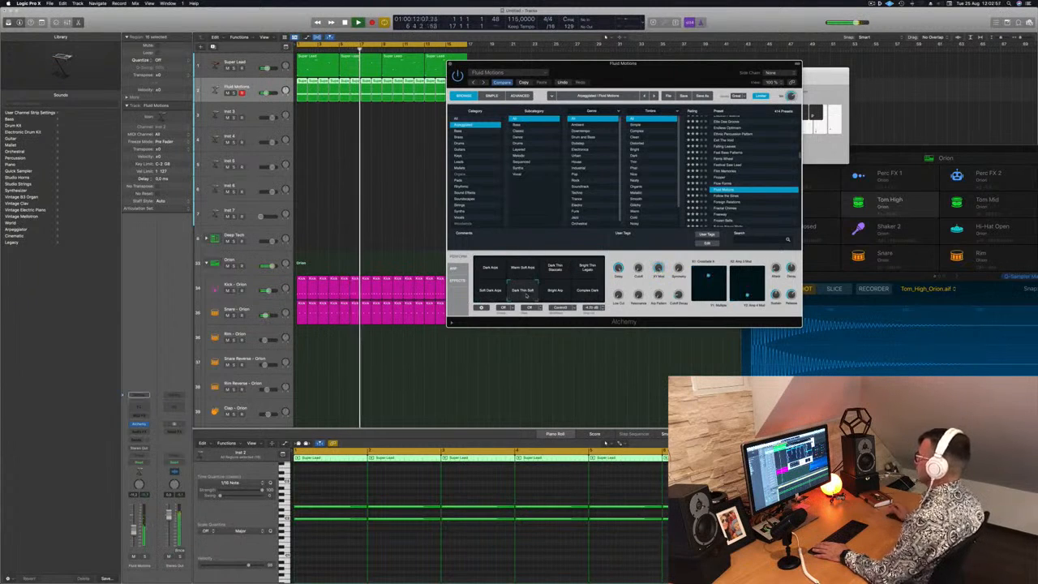
{"action": "left_click", "coordinate": [556, 293]}
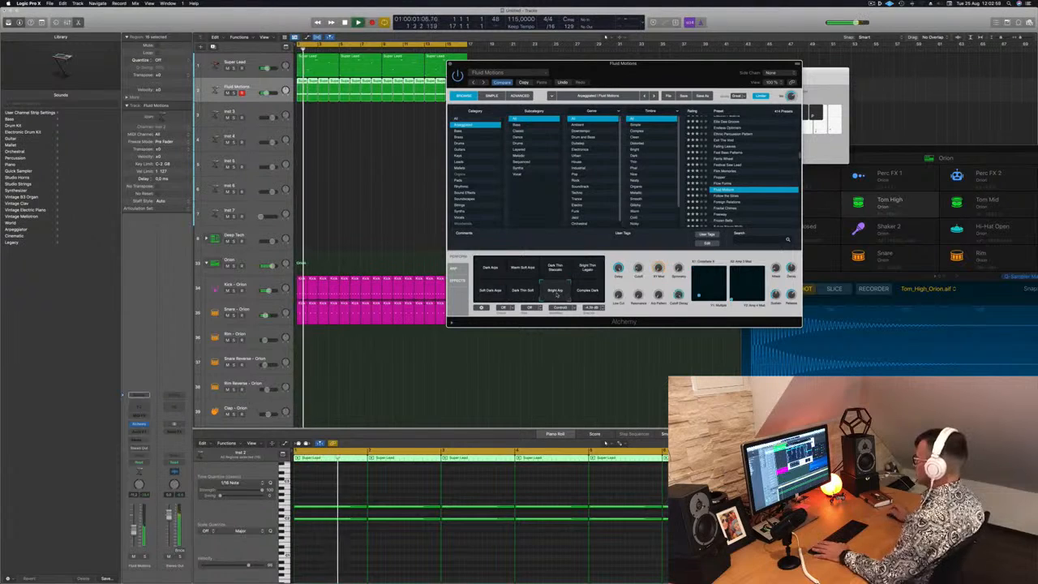
{"action": "left_click", "coordinate": [590, 294]}
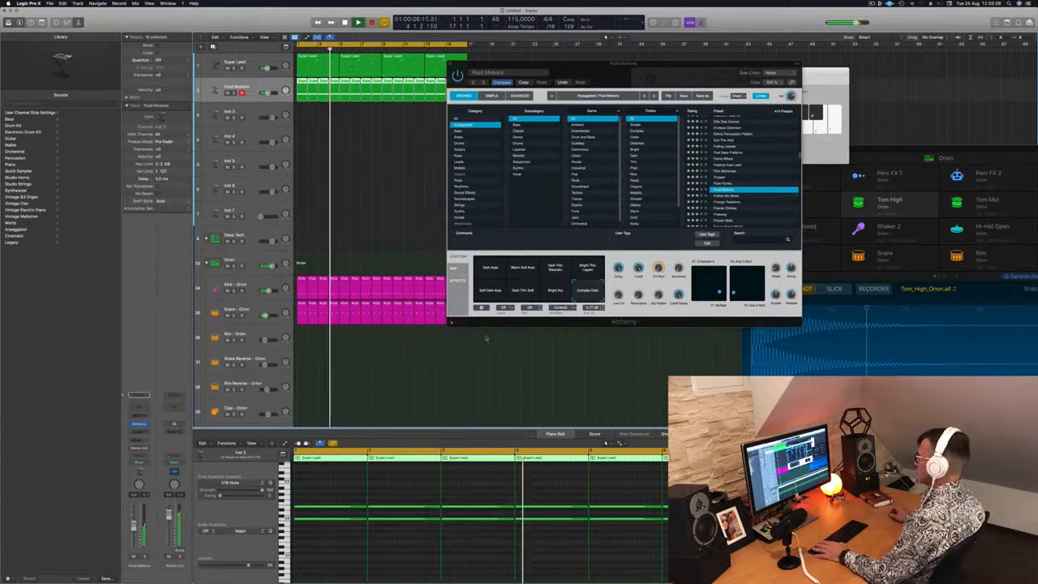
{"action": "left_click_drag", "start_coordinate": [659, 296], "coordinate": [659, 273]}
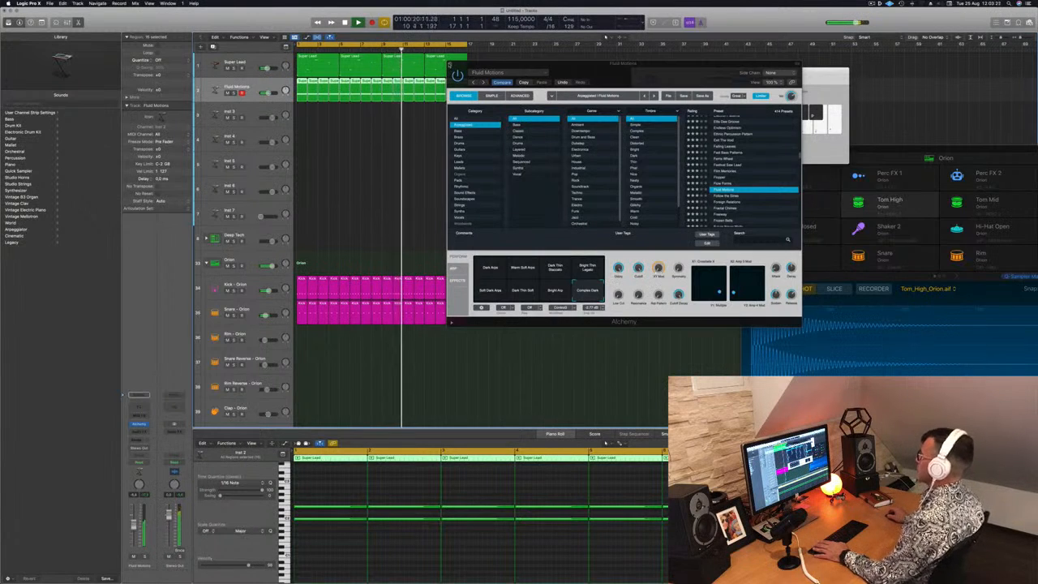
{"action": "left_click", "coordinate": [450, 65]}
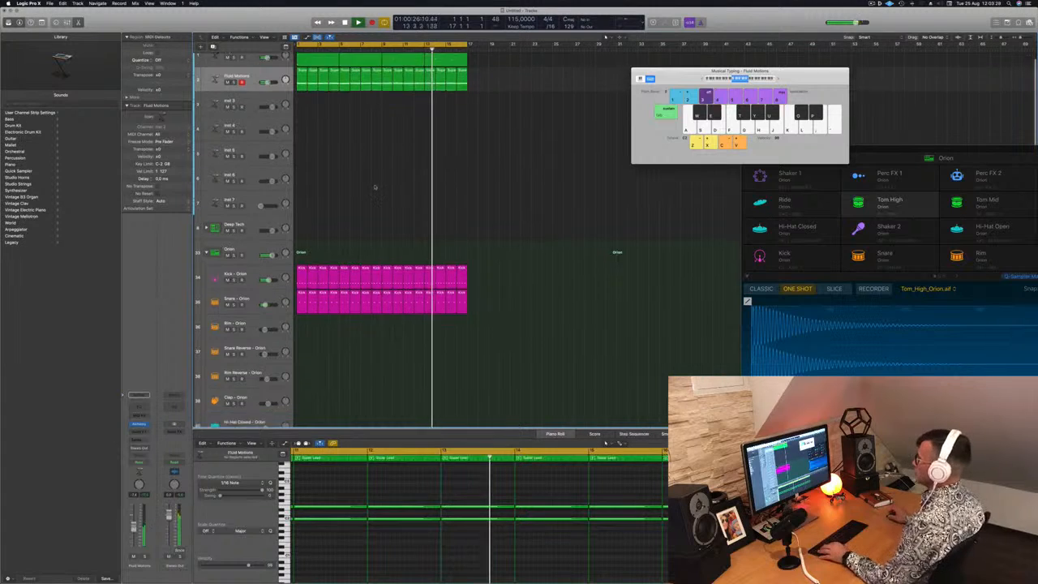
Check the Hi-Hat Open - Orion track by soloing it briefly, and lower its volume slightly
{"action": "scroll", "coordinate": [402, 189], "scroll_direction": "down", "scroll_amount": 3}
{"action": "scroll", "coordinate": [402, 189], "scroll_direction": "down", "scroll_amount": 10}
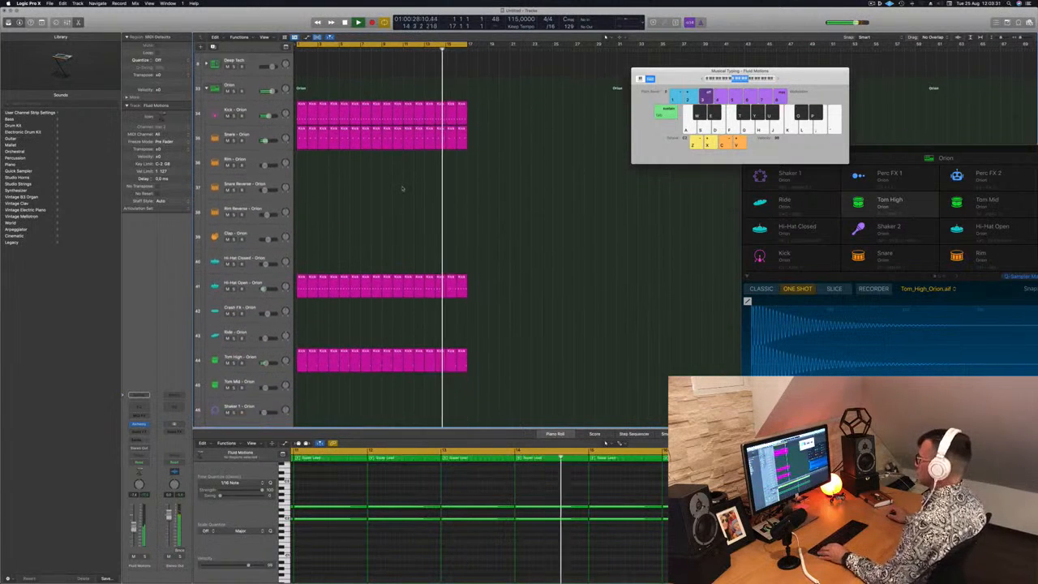
{"action": "left_click", "coordinate": [301, 231]}
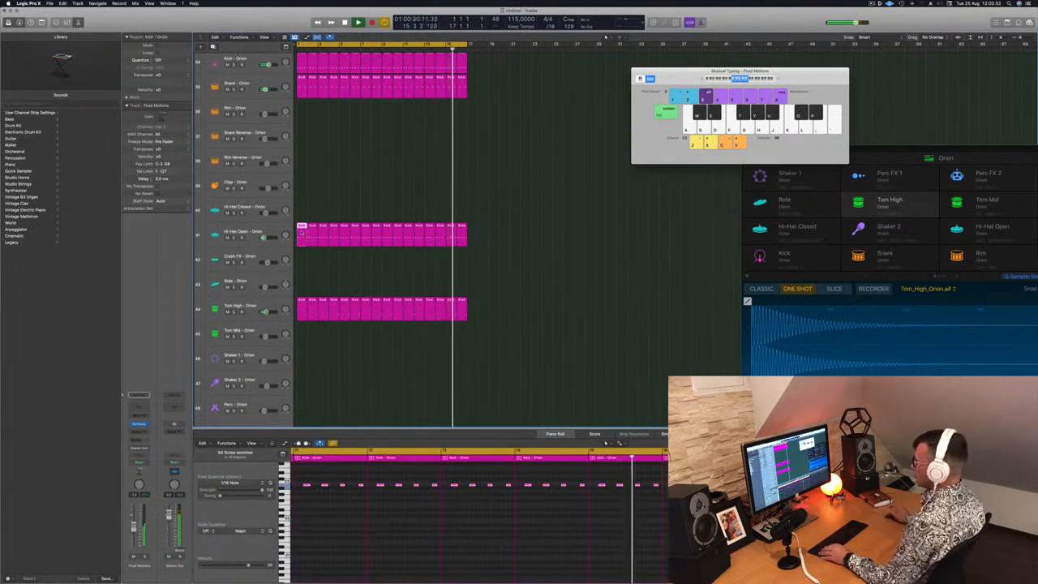
{"action": "scroll", "coordinate": [309, 243], "scroll_direction": "down", "scroll_amount": 5}
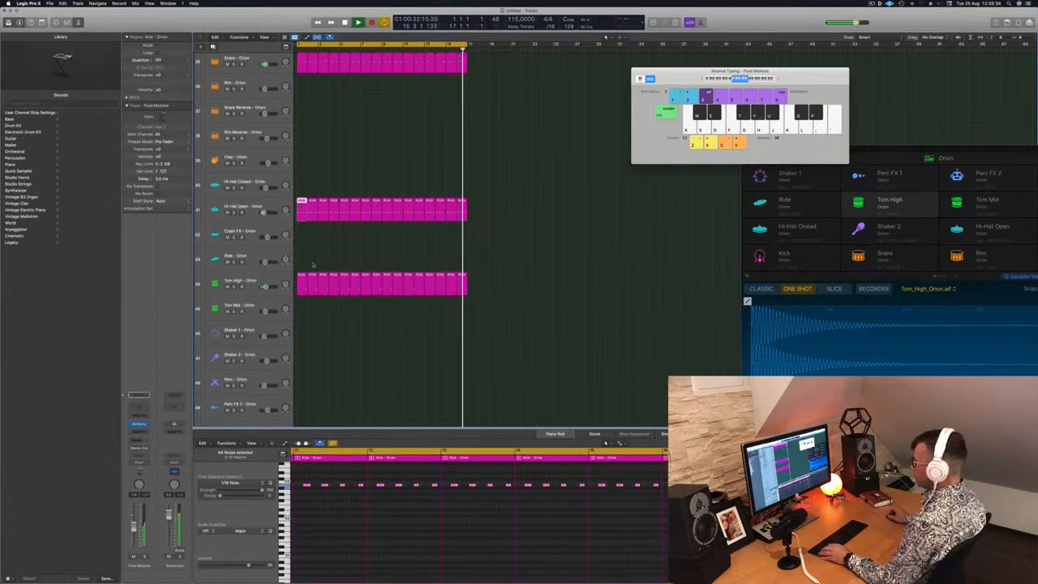
{"action": "scroll", "coordinate": [315, 266], "scroll_direction": "up", "scroll_amount": 8}
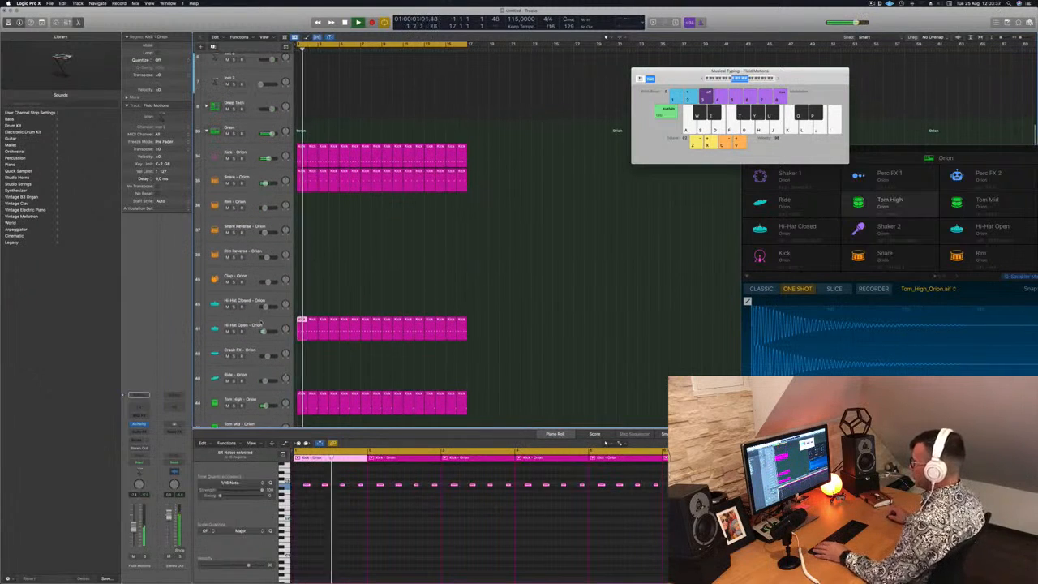
{"action": "left_click", "coordinate": [244, 326]}
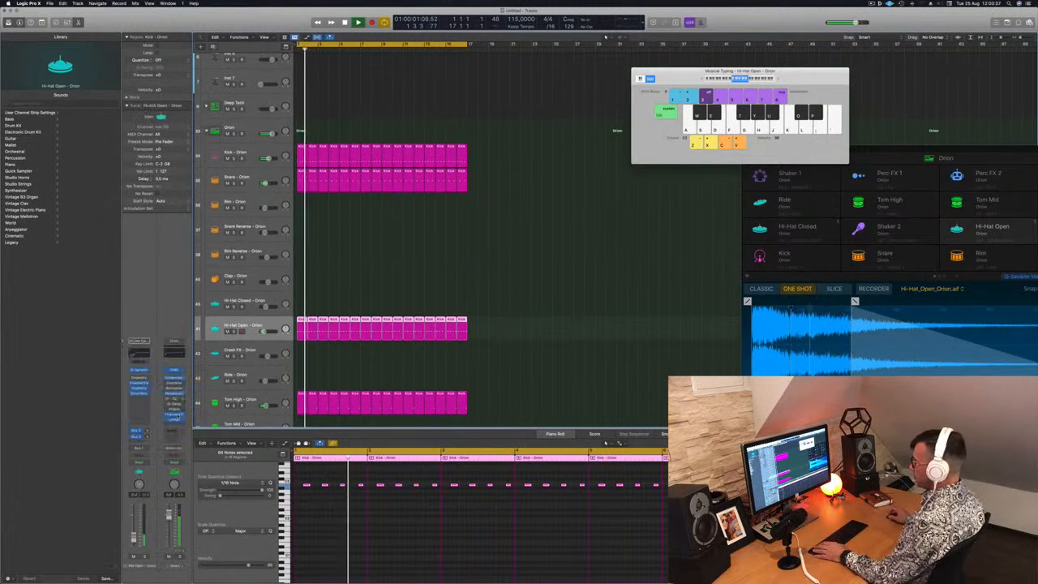
{"action": "left_click", "coordinate": [145, 557]}
{"action": "left_click", "coordinate": [145, 558]}
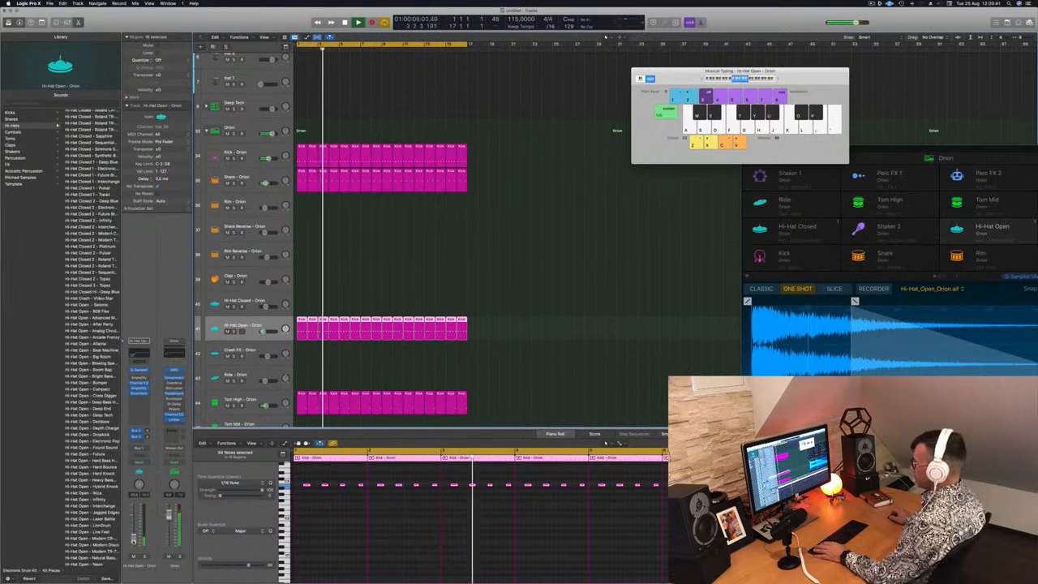
{"action": "left_click_drag", "start_coordinate": [134, 537], "coordinate": [133, 540]}
Adjust the Fluid Motions track's volume slightly and add a send from it to Bus 8 (Aux 8)
{"action": "scroll", "coordinate": [533, 190], "scroll_direction": "up", "scroll_amount": 6}
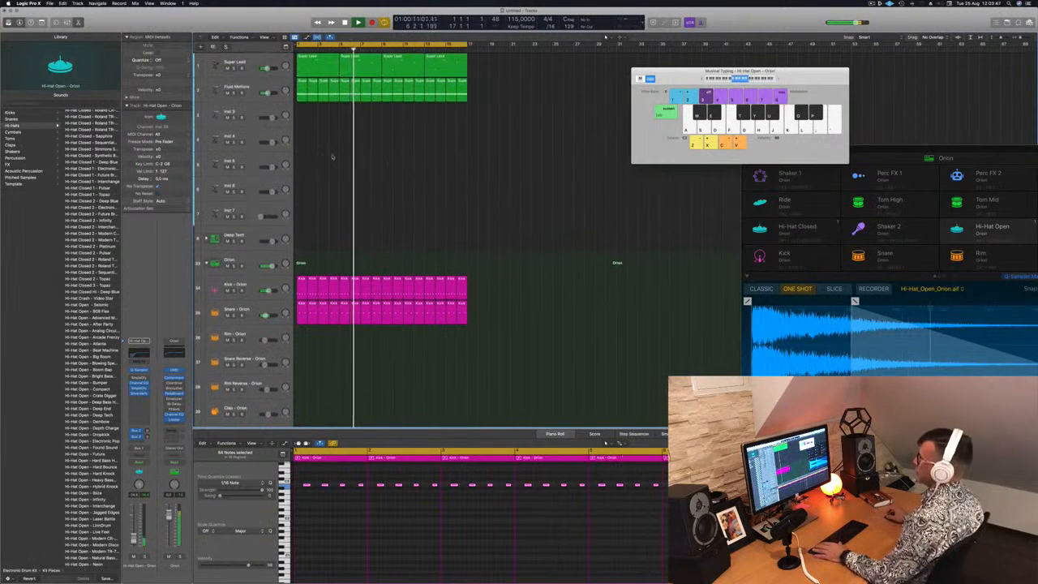
{"action": "left_click_drag", "start_coordinate": [267, 92], "coordinate": [268, 93]}
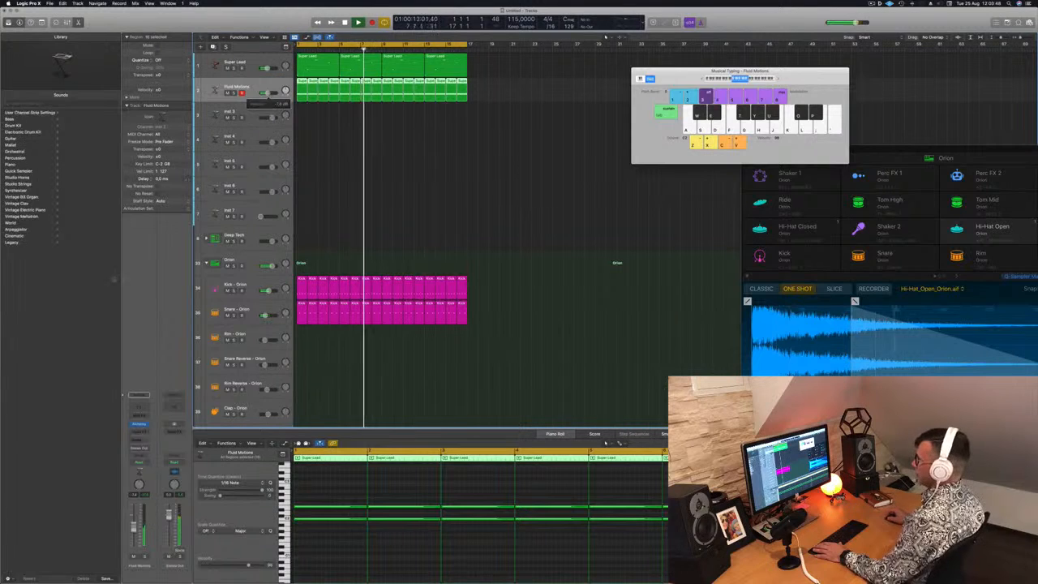
{"action": "left_click", "coordinate": [138, 438]}
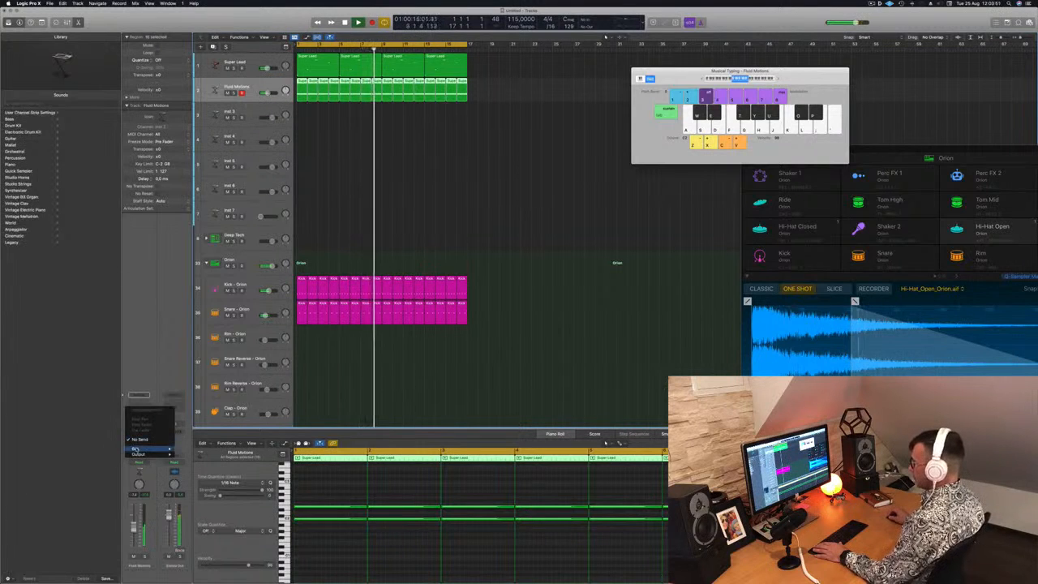
{"action": "left_click", "coordinate": [144, 441]}
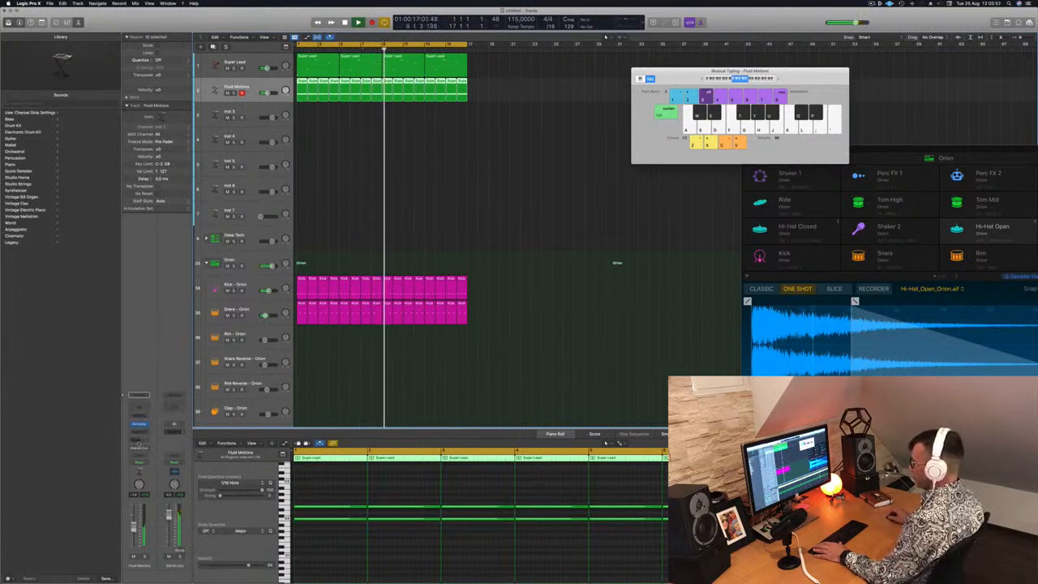
{"action": "left_click", "coordinate": [138, 442]}
{"action": "mouse_move", "coordinate": [154, 449]}
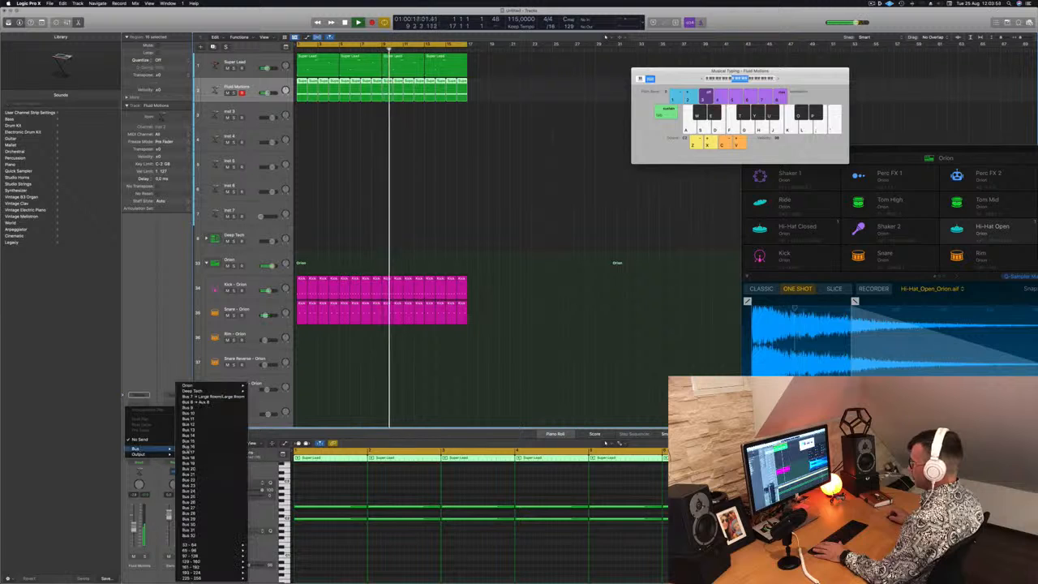
{"action": "left_click", "coordinate": [208, 403]}
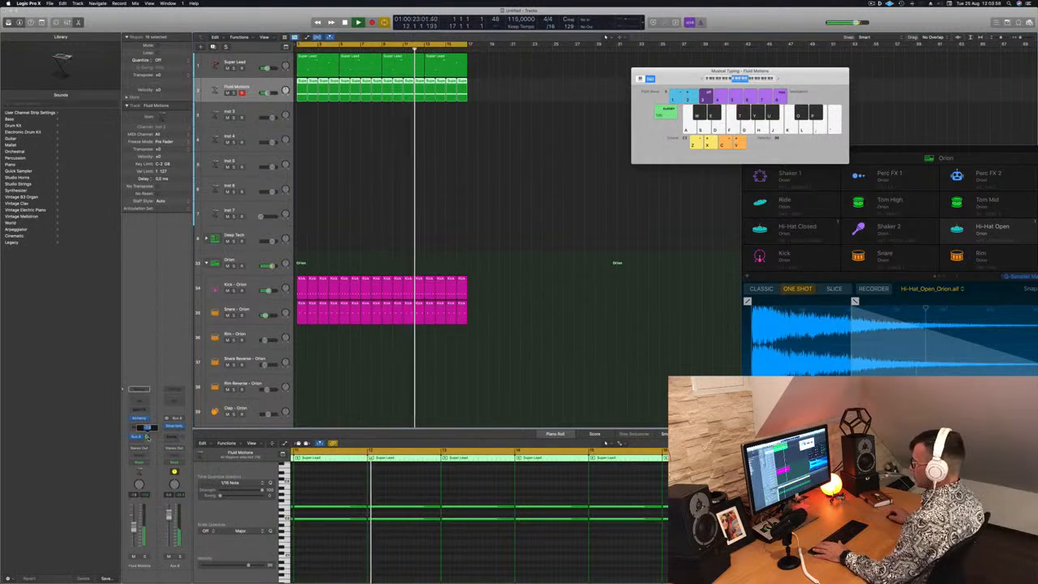
Insert a Channel EQ on Aux 8, enable its low cut at 258 Hz with an 18 dB/Oct slope, and close it
{"action": "left_click", "coordinate": [174, 400]}
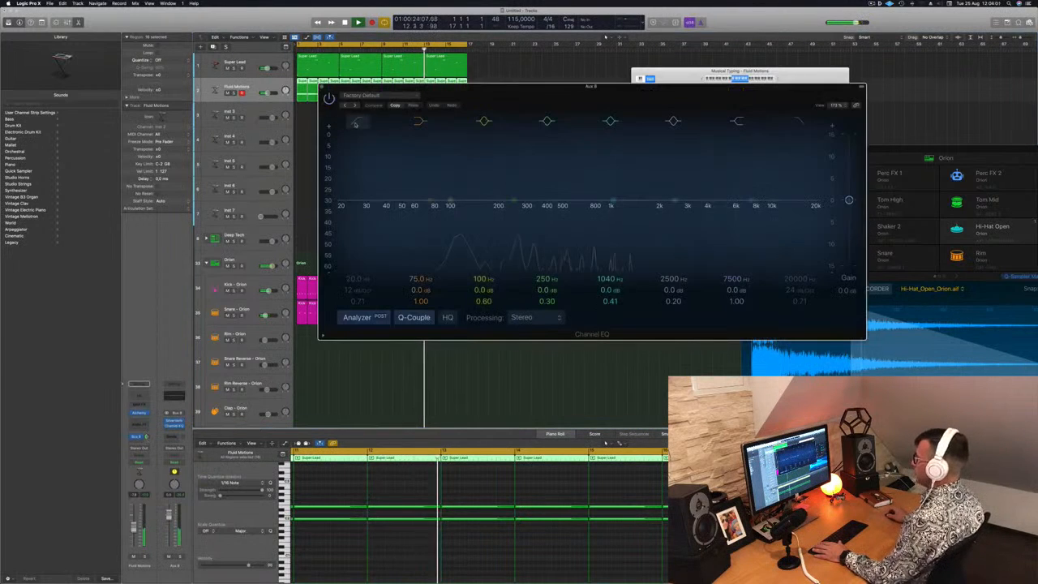
{"action": "left_click", "coordinate": [354, 122]}
{"action": "left_click_drag", "start_coordinate": [357, 184], "coordinate": [522, 184]}
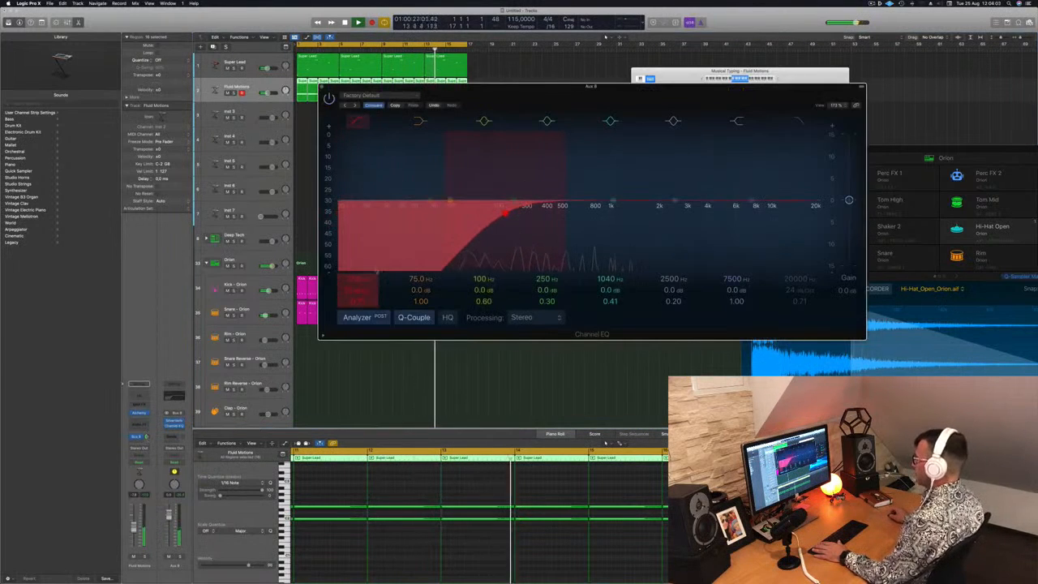
{"action": "left_click_drag", "start_coordinate": [354, 289], "coordinate": [354, 281]}
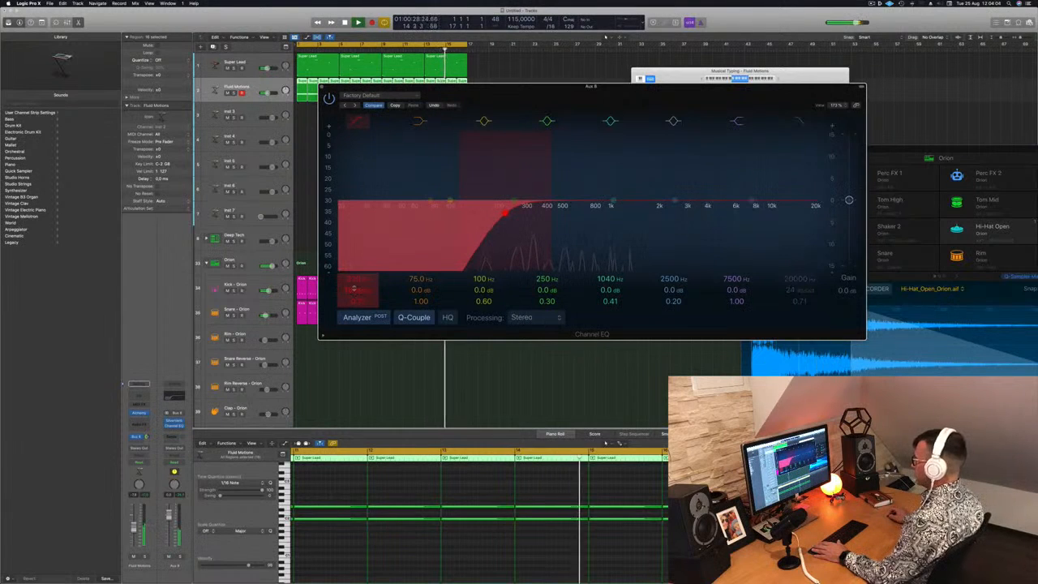
{"action": "left_click_drag", "start_coordinate": [504, 212], "coordinate": [515, 209]}
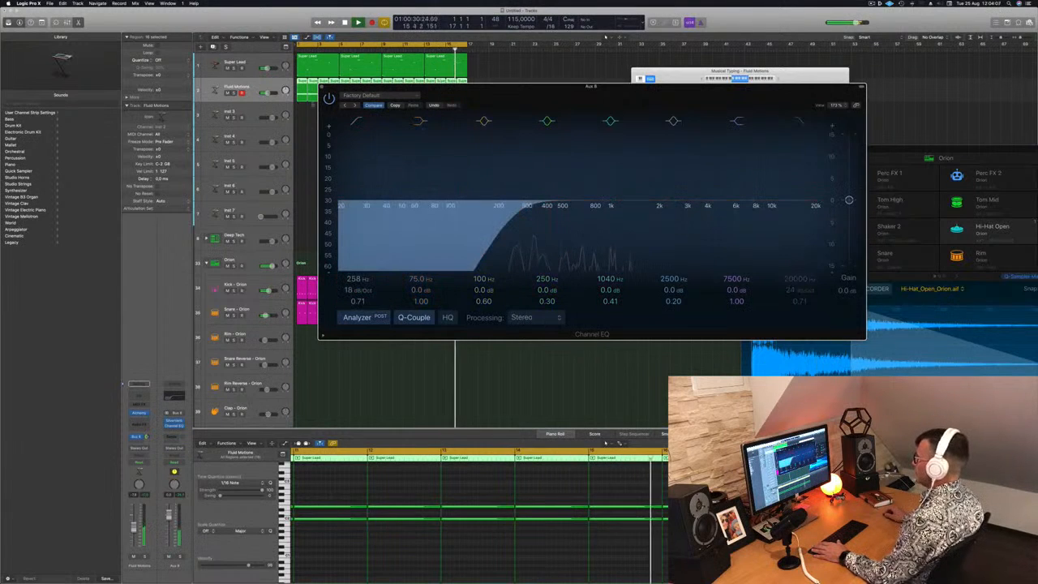
{"action": "key", "text": "super+w"}
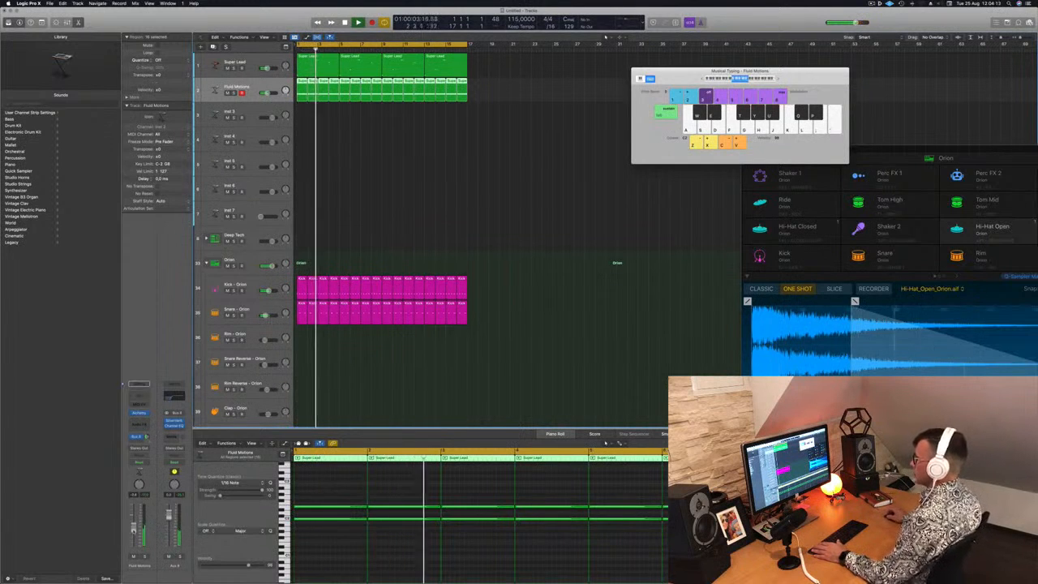
Select the Inst 3 track, open its Alchemy synth, and reposition the plug-in window over the arrangement
{"action": "left_click", "coordinate": [254, 113]}
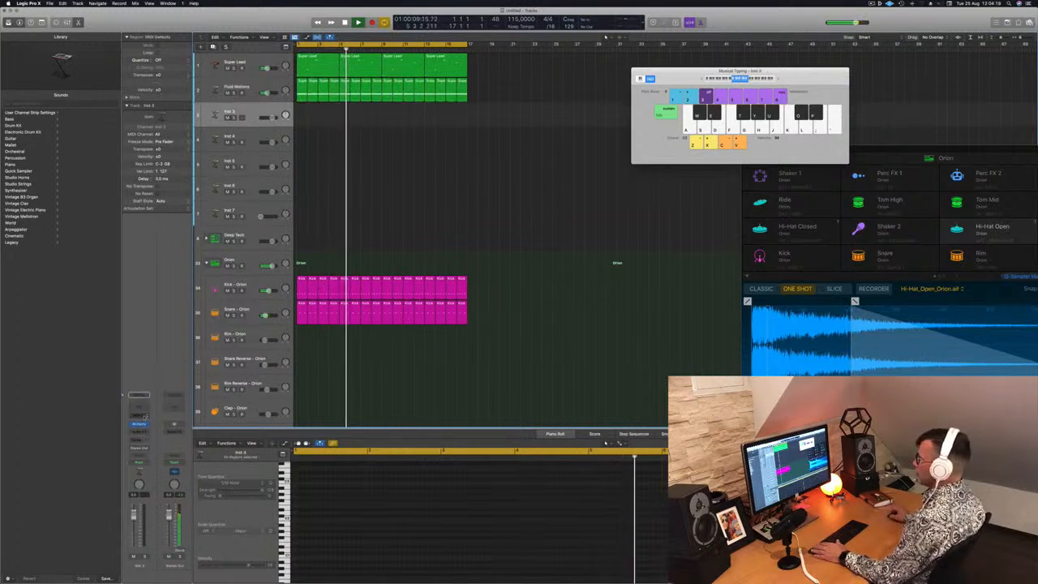
{"action": "left_click", "coordinate": [140, 424]}
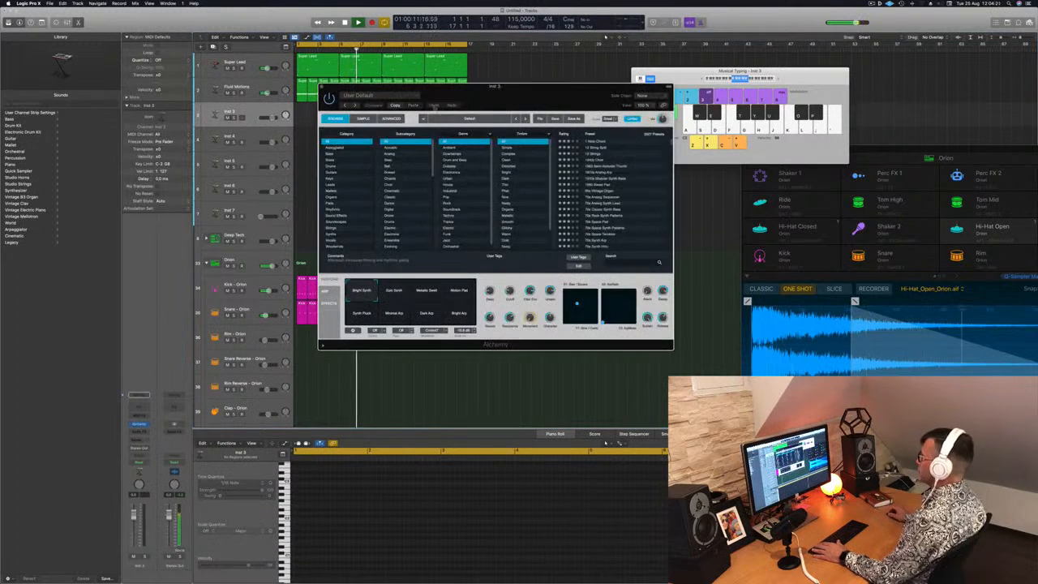
{"action": "left_click_drag", "start_coordinate": [477, 95], "coordinate": [556, 98]}
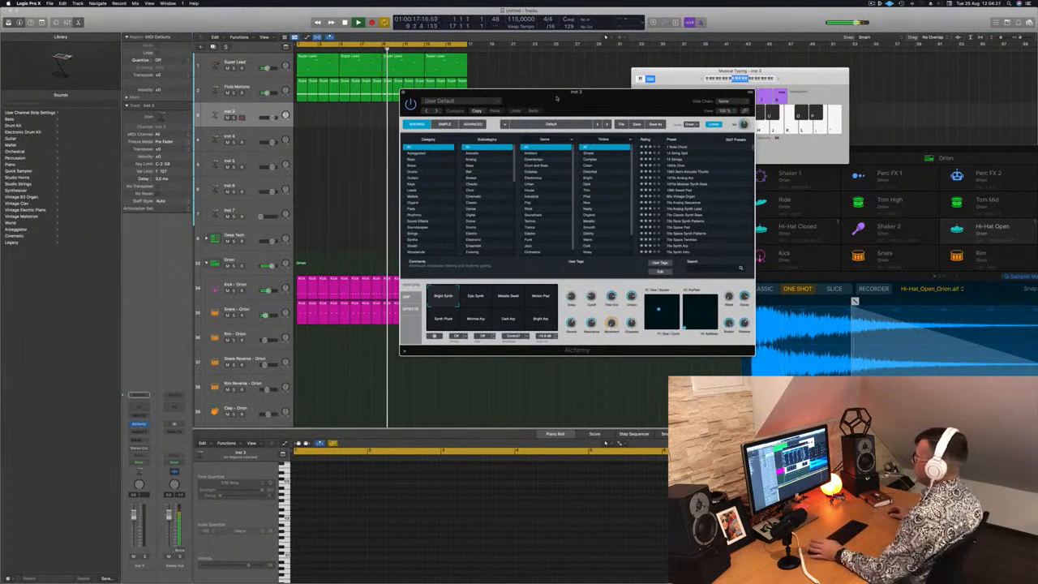
{"action": "left_click_drag", "start_coordinate": [575, 113], "coordinate": [614, 91]}
{"action": "left_click_drag", "start_coordinate": [596, 81], "coordinate": [559, 90]}
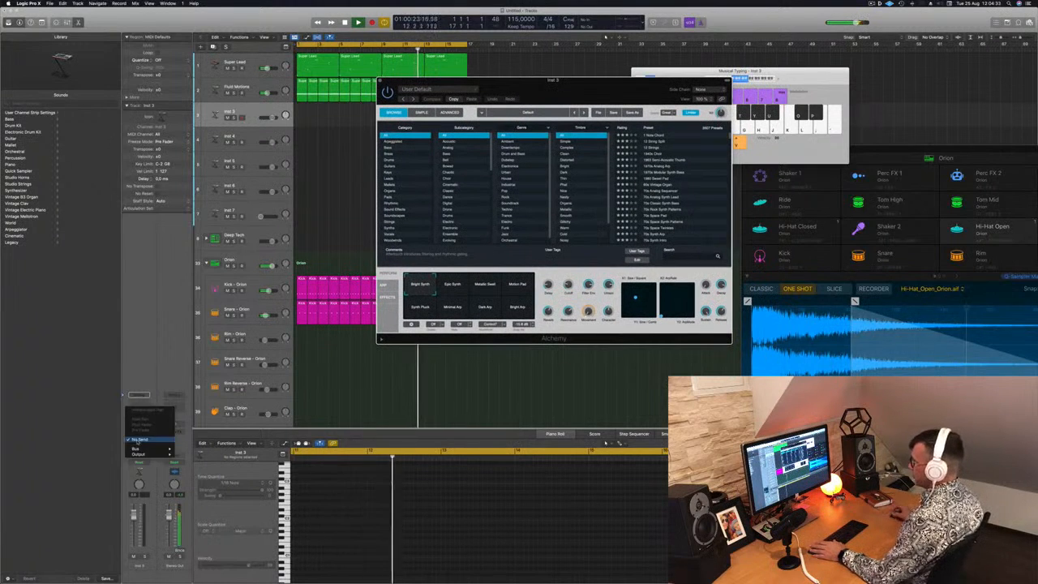
Add a send from the Inst 3 track to Bus 8
{"action": "left_click", "coordinate": [138, 439]}
{"action": "mouse_move", "coordinate": [136, 448]}
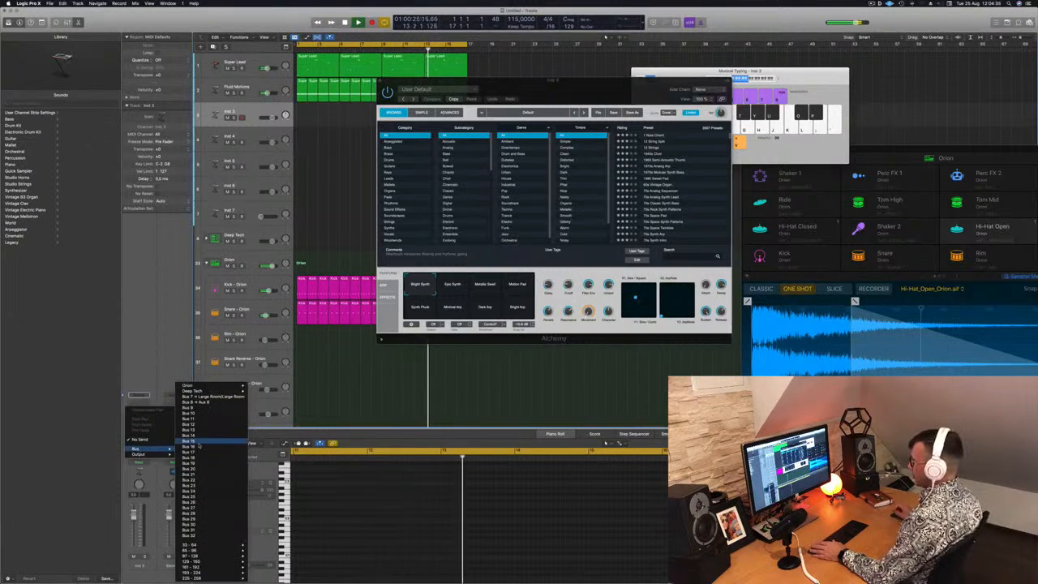
{"action": "left_click", "coordinate": [191, 407]}
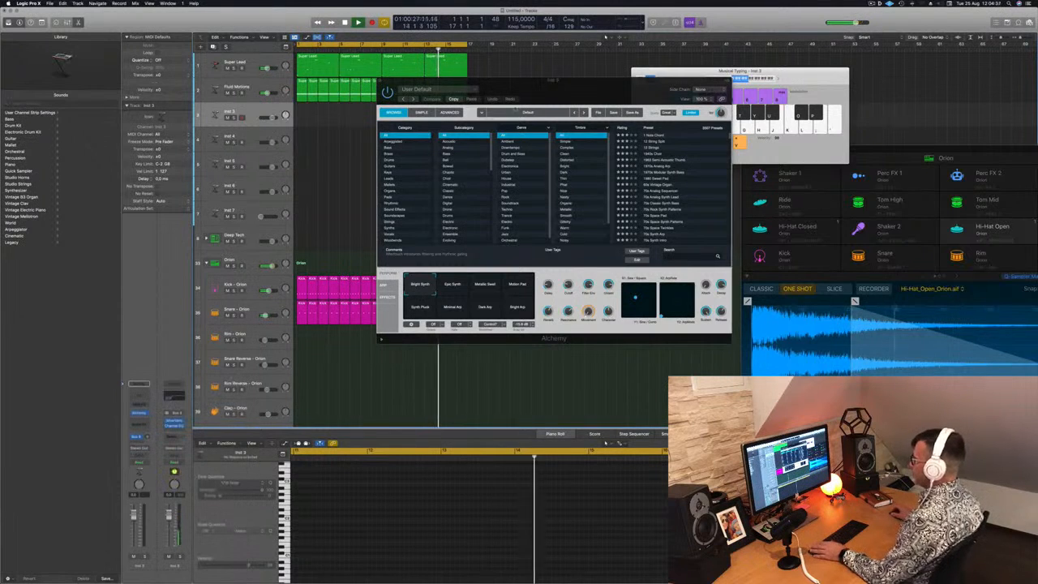
Filter Alchemy's presets on Inst 3 to the Keys category and move the plug-in window off the regions
{"action": "left_click_drag", "start_coordinate": [586, 87], "coordinate": [566, 73]}
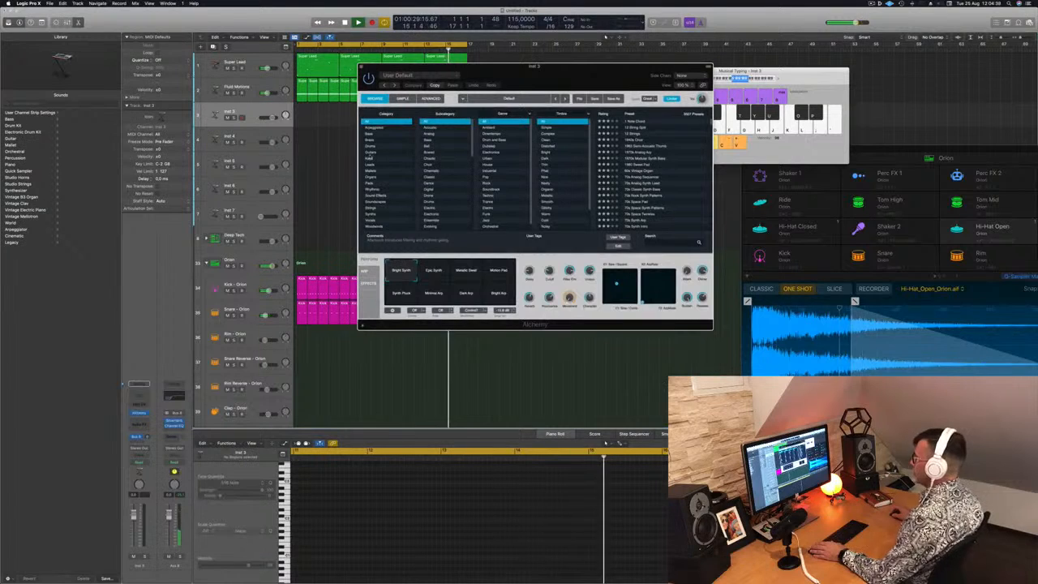
{"action": "left_click", "coordinate": [370, 159]}
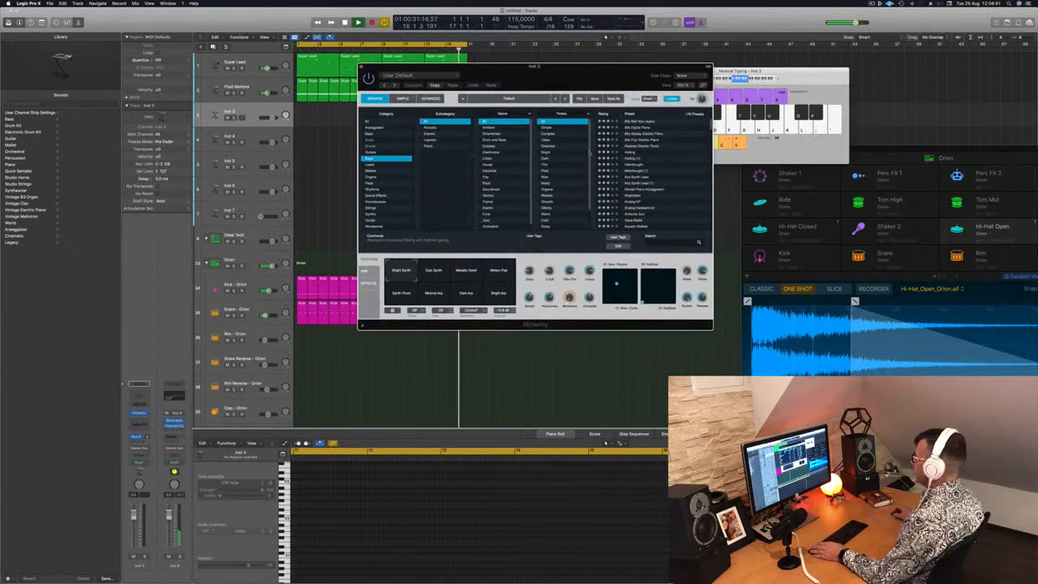
{"action": "left_click_drag", "start_coordinate": [577, 75], "coordinate": [683, 102]}
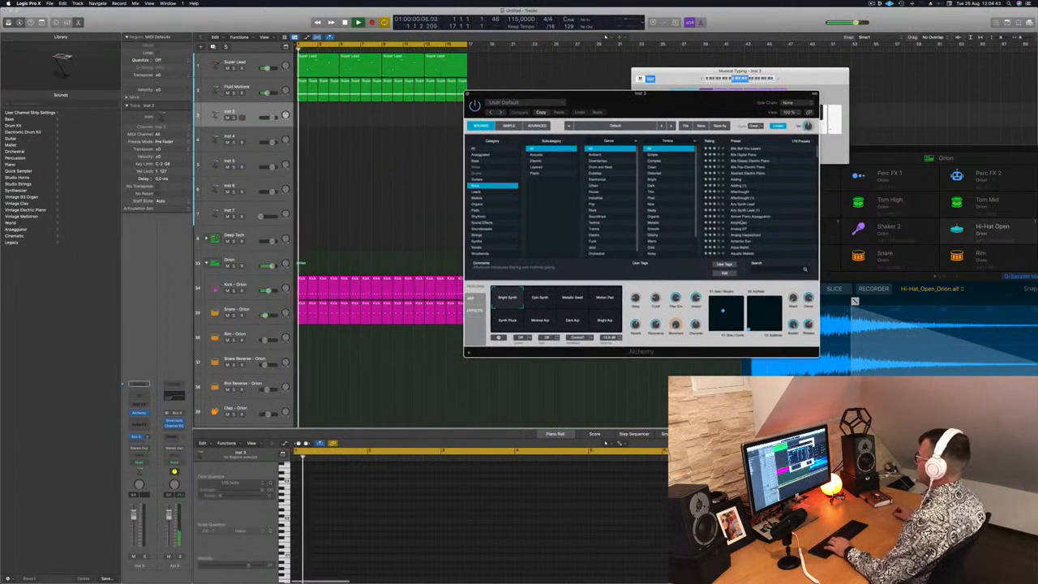
Load the Adding preset in Inst 3's Alchemy and record a keys part on its track over the looping beat
{"action": "left_click", "coordinate": [740, 180]}
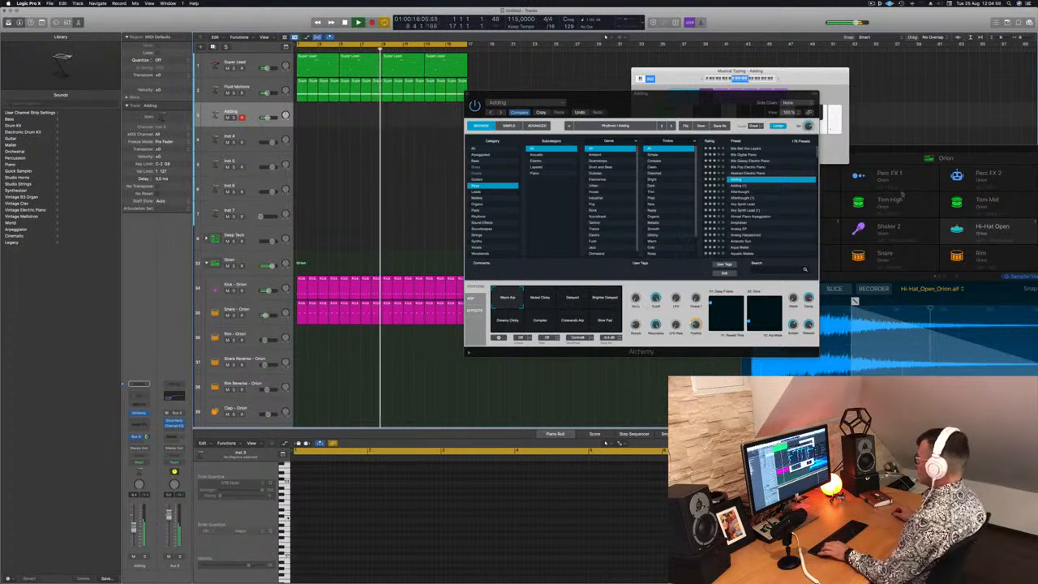
{"action": "left_click_drag", "start_coordinate": [737, 109], "coordinate": [776, 121]}
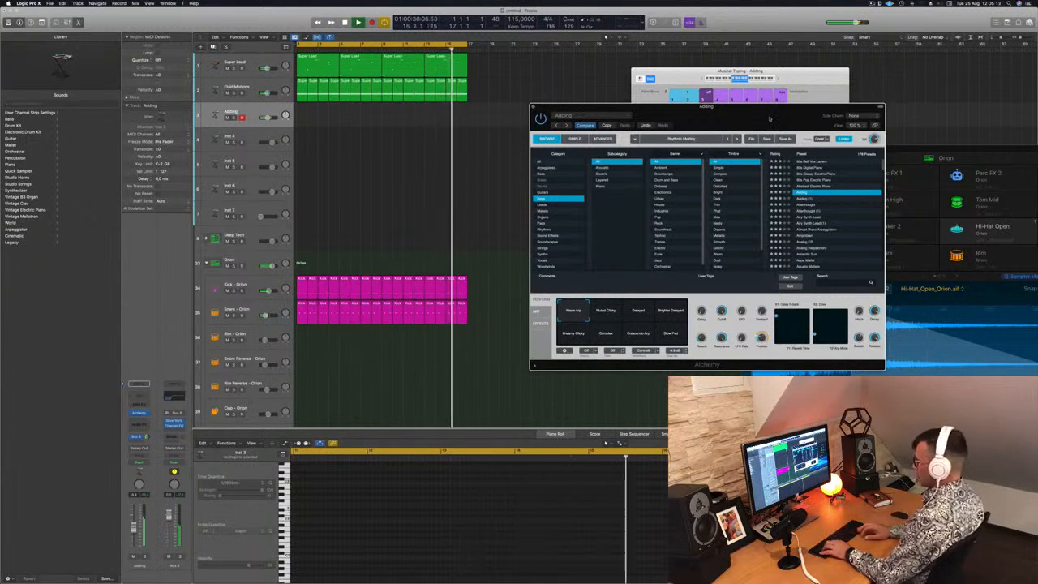
{"action": "key", "text": "r"}
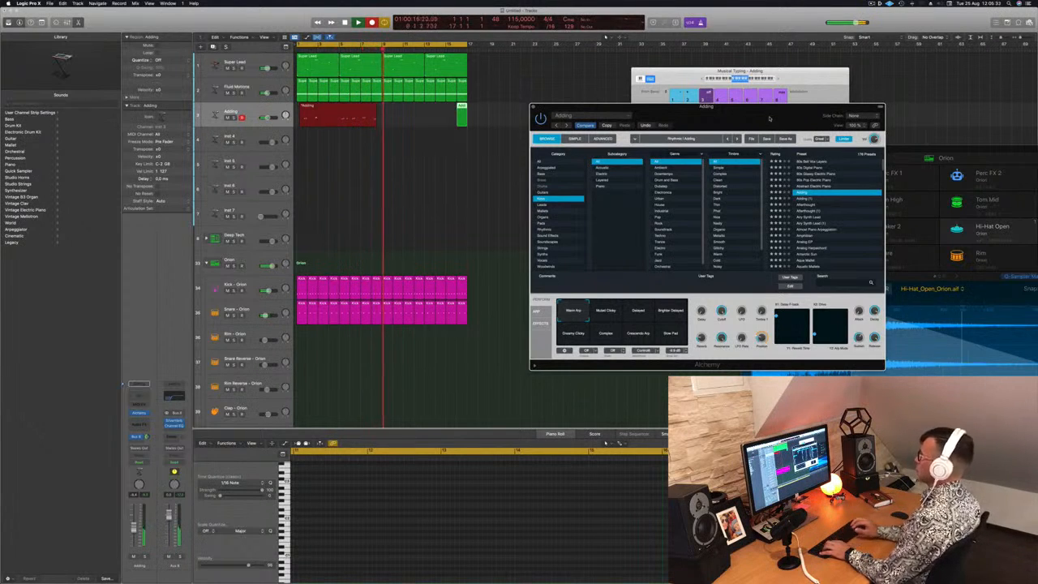
{"action": "key", "text": "space"}
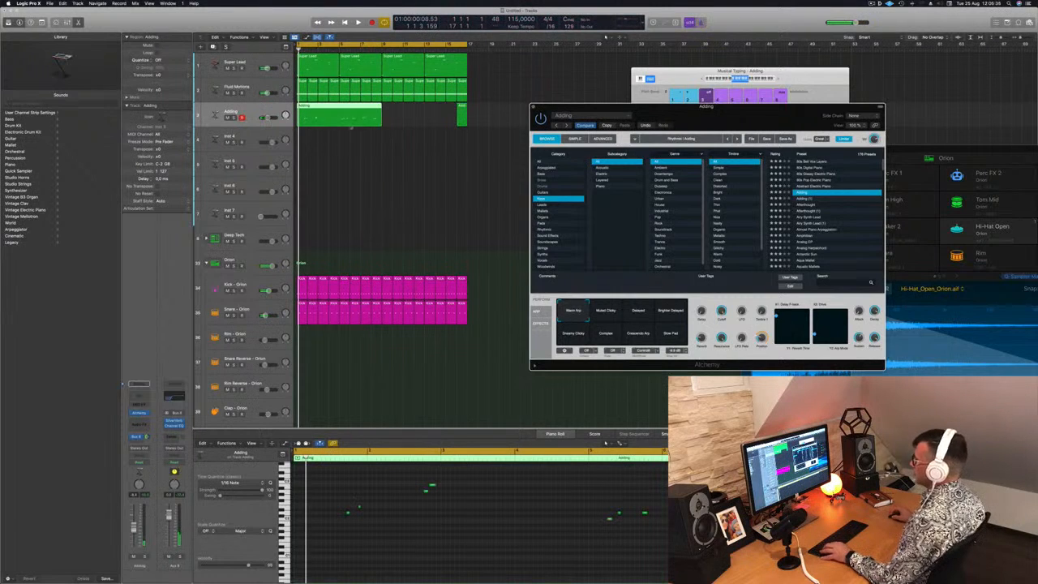
Split the recorded Adding region at bar 5 and delete the portion after the split
{"action": "double_click", "coordinate": [339, 112], "text": "super"}
{"action": "left_click", "coordinate": [317, 114]}
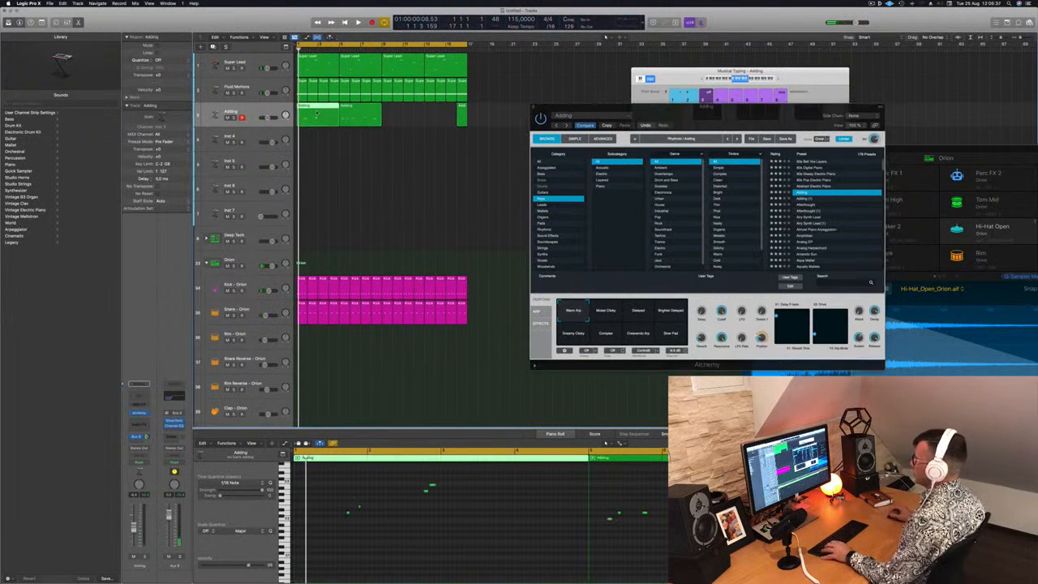
{"action": "left_click", "coordinate": [357, 114]}
{"action": "key", "text": "Delete"}
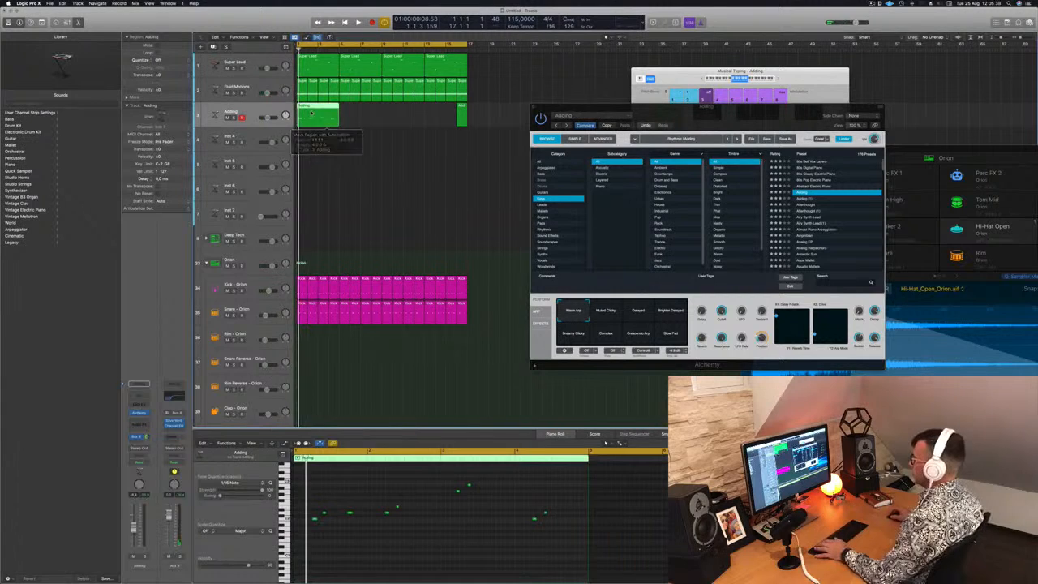
Delete the third note of the four-bar Adding region in the Piano Roll and replay the part from the start
{"action": "key", "text": "space"}
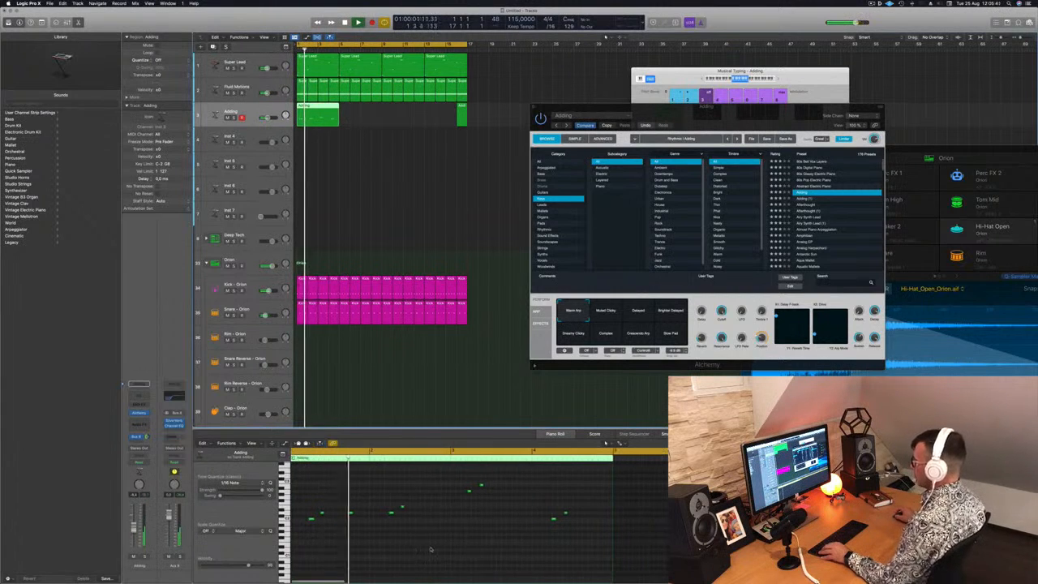
{"action": "left_click", "coordinate": [351, 512]}
{"action": "key", "text": "Delete"}
{"action": "key", "text": "Return"}
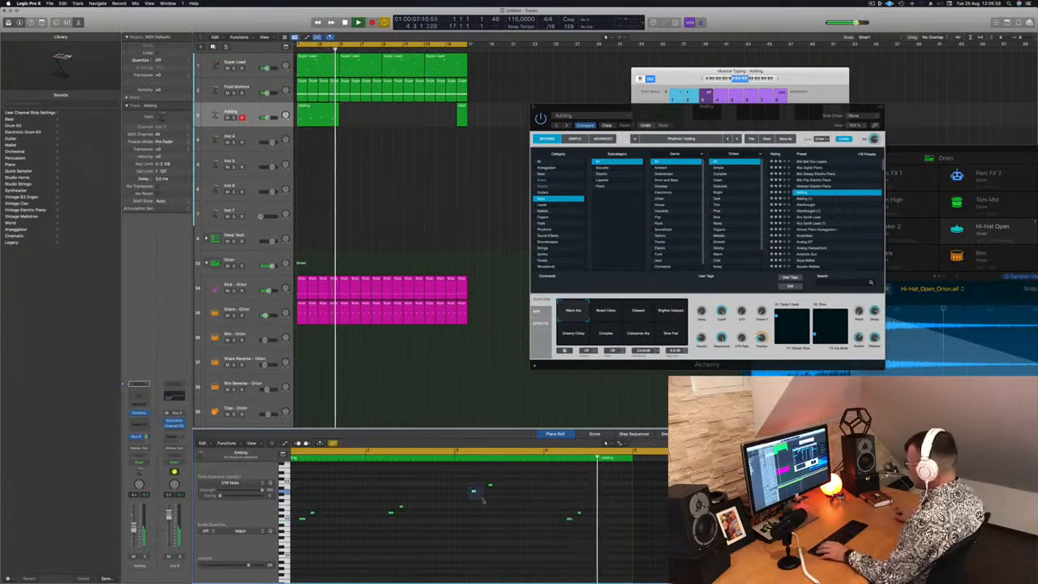
{"action": "key", "text": "Return"}
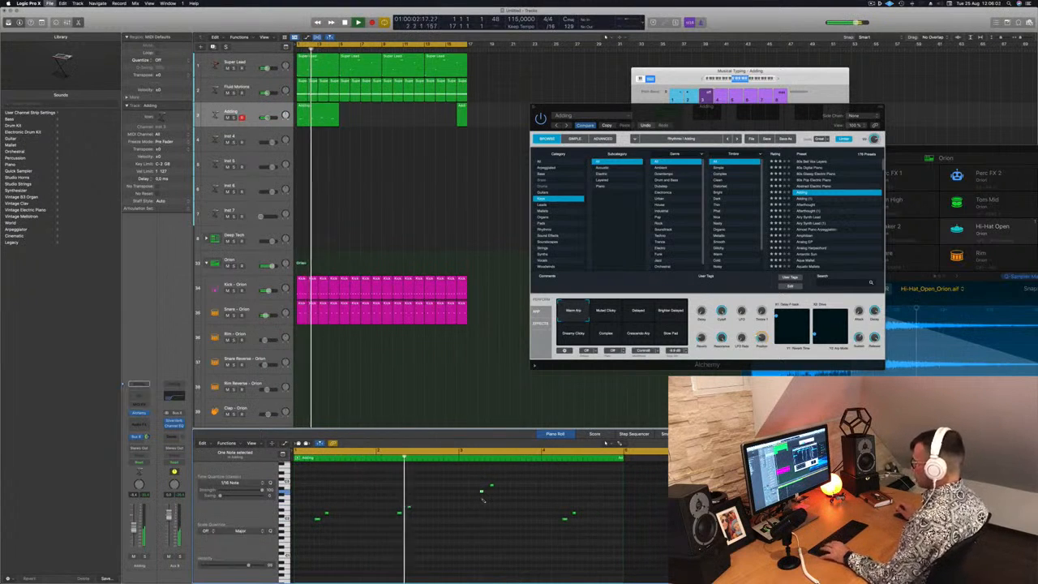
Save the project as a package named Episode 130 guyus in the Logic folder
{"action": "key", "text": "super+s"}
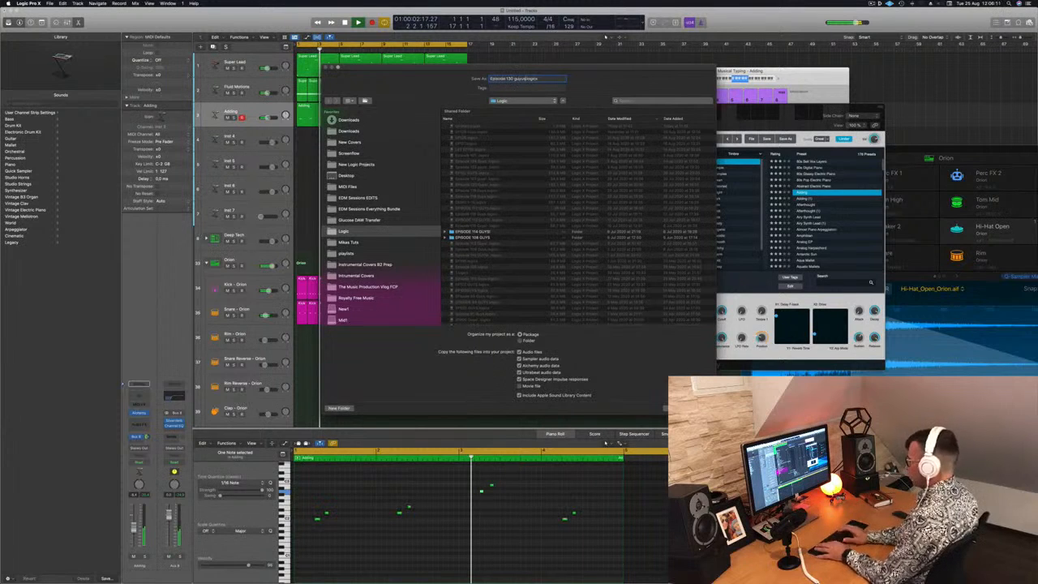
{"action": "key", "text": "Return"}
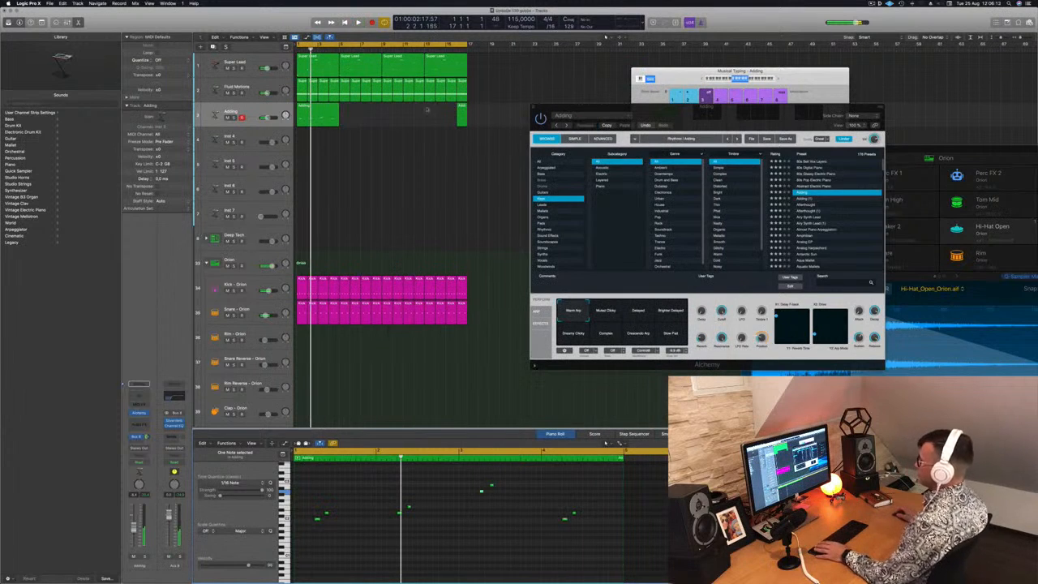
Copy the four-bar Adding region along its track until the part fills all 16 bars
{"action": "key", "text": "space"}
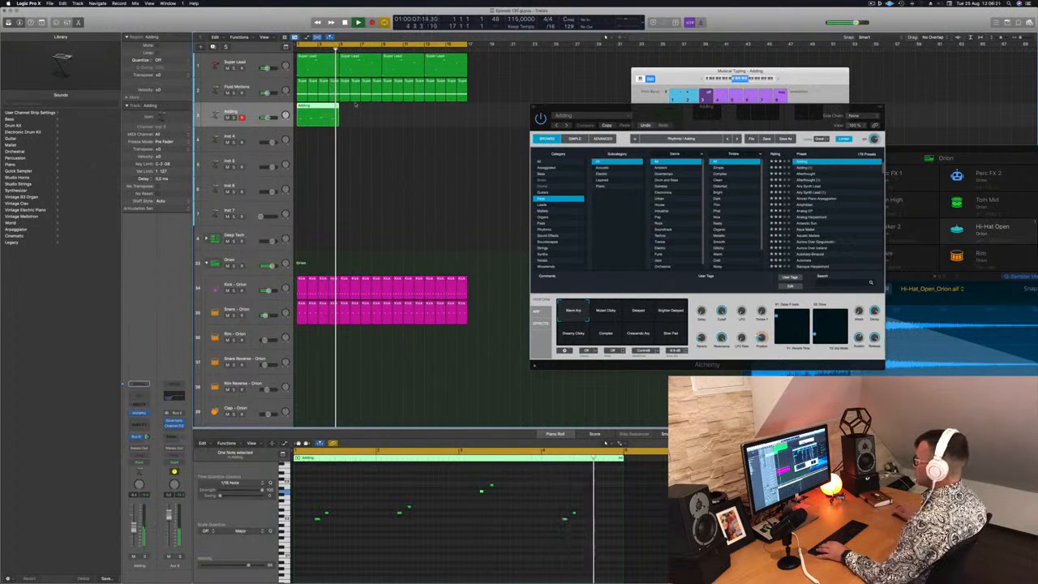
{"action": "left_click_drag", "start_coordinate": [318, 116], "coordinate": [402, 116]}
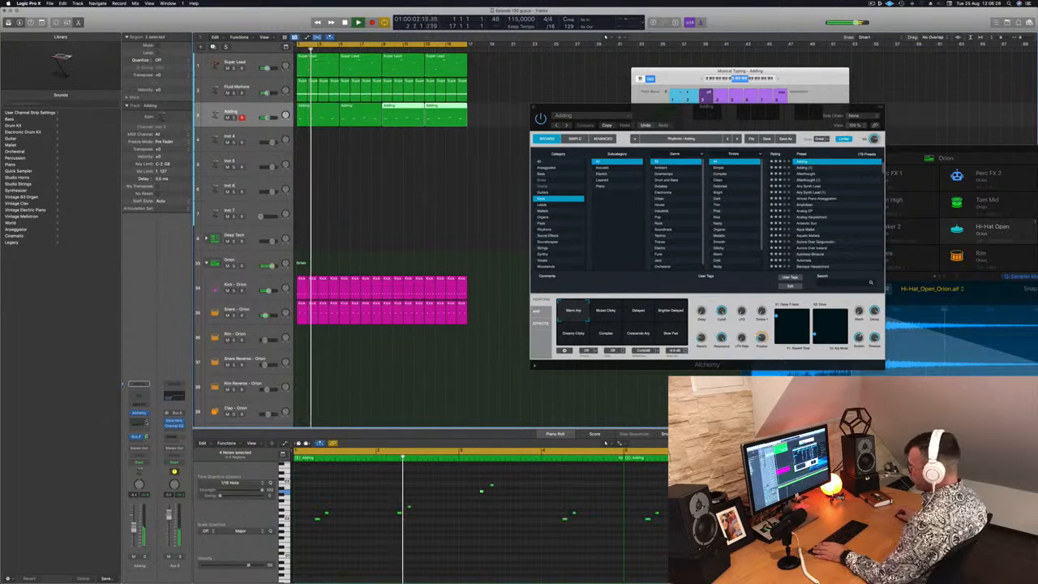
Add a second send from the Adding track to Bus 9
{"action": "left_click", "coordinate": [139, 442]}
{"action": "mouse_move", "coordinate": [146, 450]}
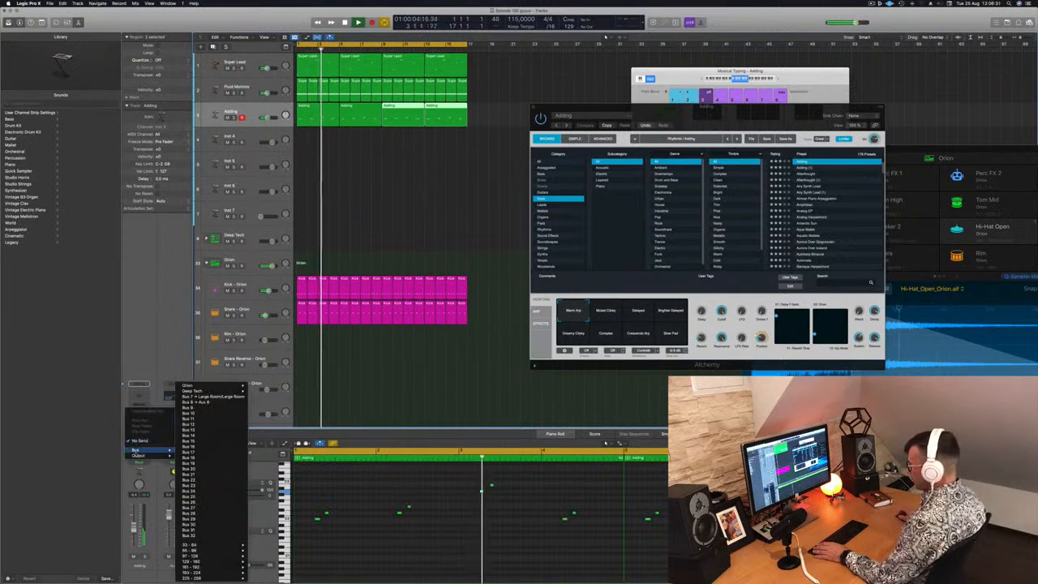
{"action": "left_click", "coordinate": [193, 408]}
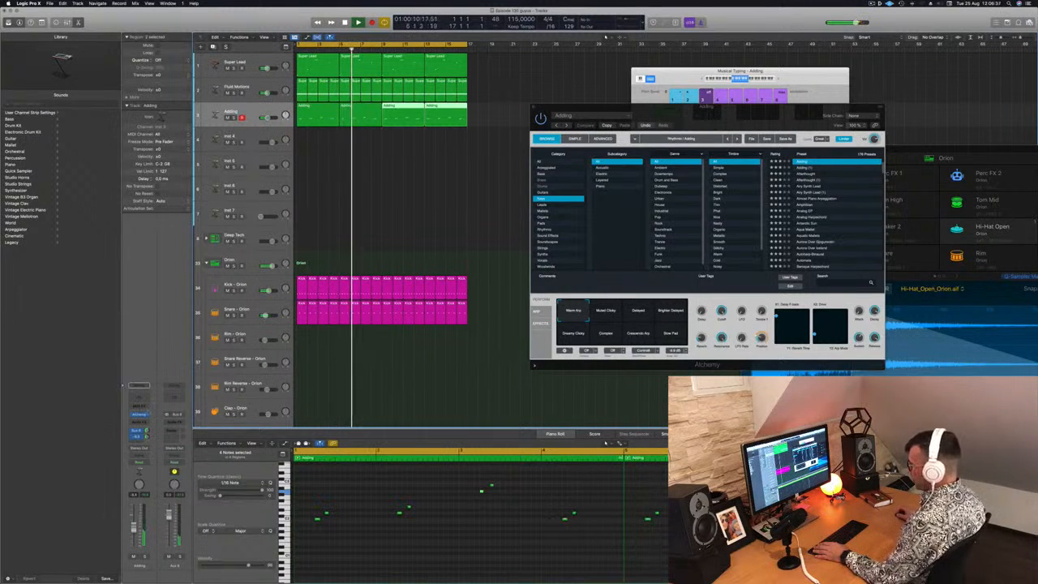
Insert a stereo Stereo Delay on Aux 9 and move its window off the regions
{"action": "left_click", "coordinate": [173, 421]}
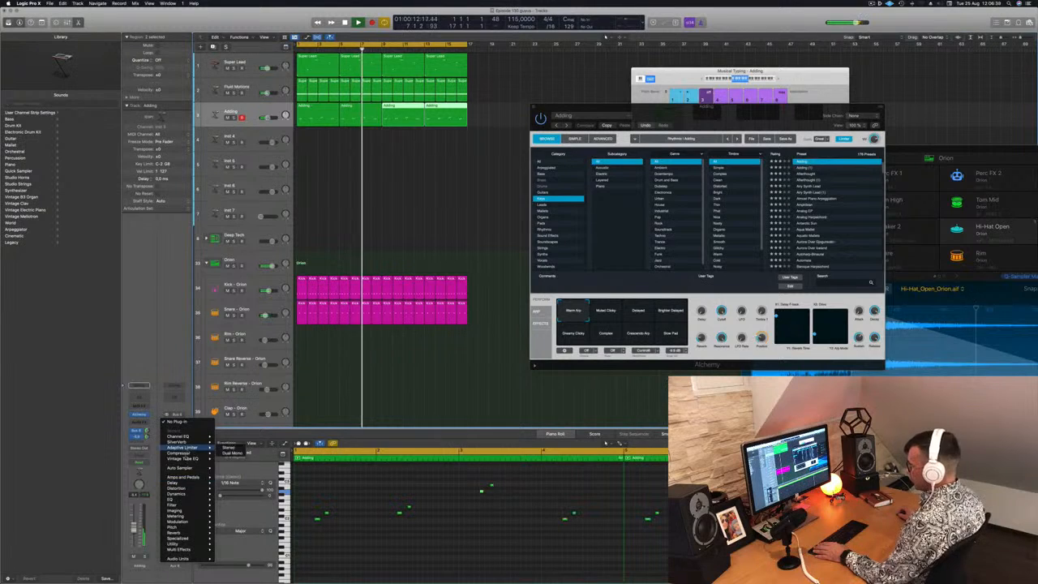
{"action": "mouse_move", "coordinate": [193, 484]}
{"action": "mouse_move", "coordinate": [233, 500]}
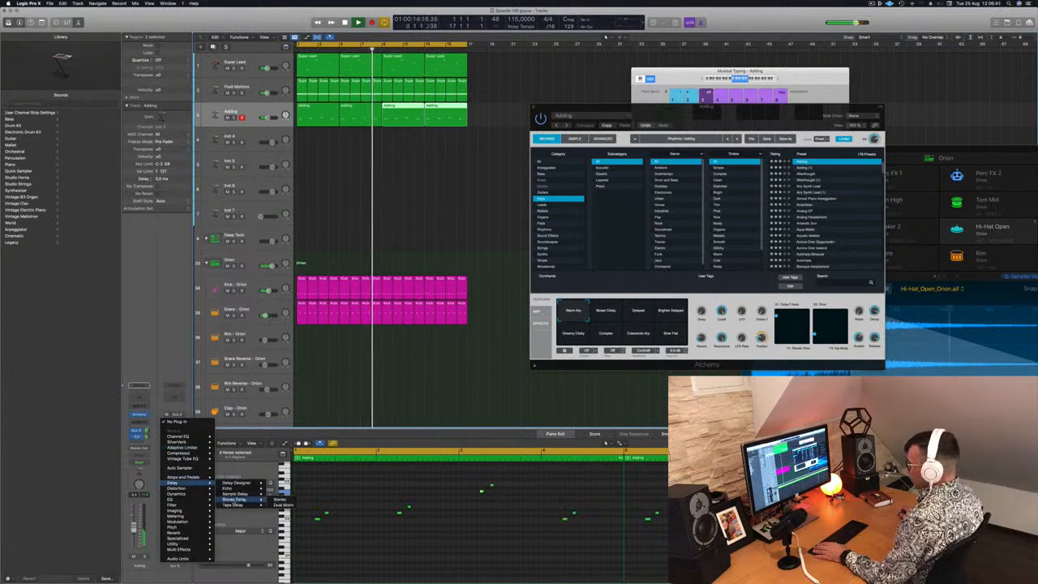
{"action": "left_click", "coordinate": [282, 499]}
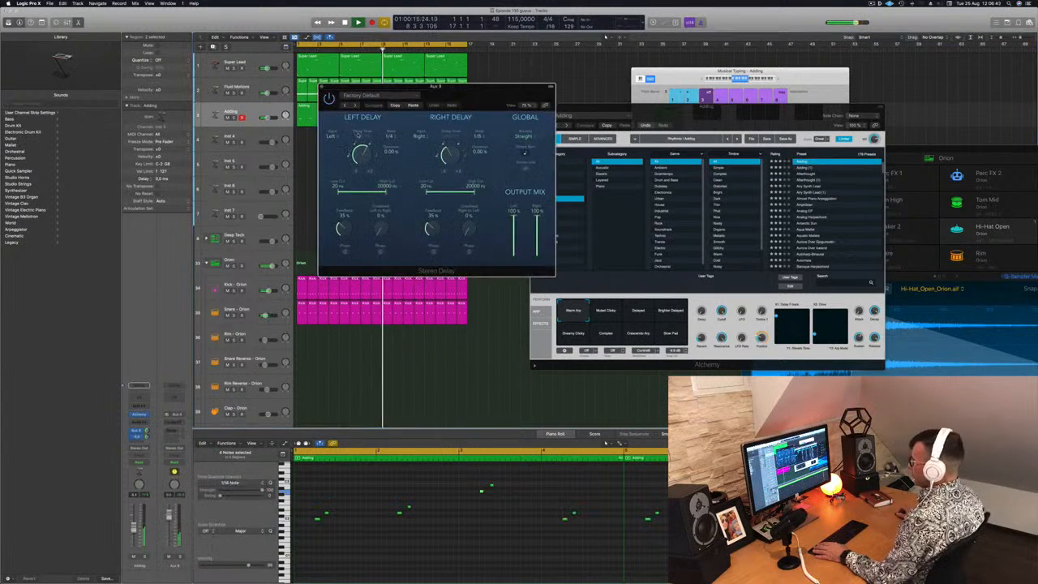
{"action": "left_click_drag", "start_coordinate": [455, 85], "coordinate": [561, 131]}
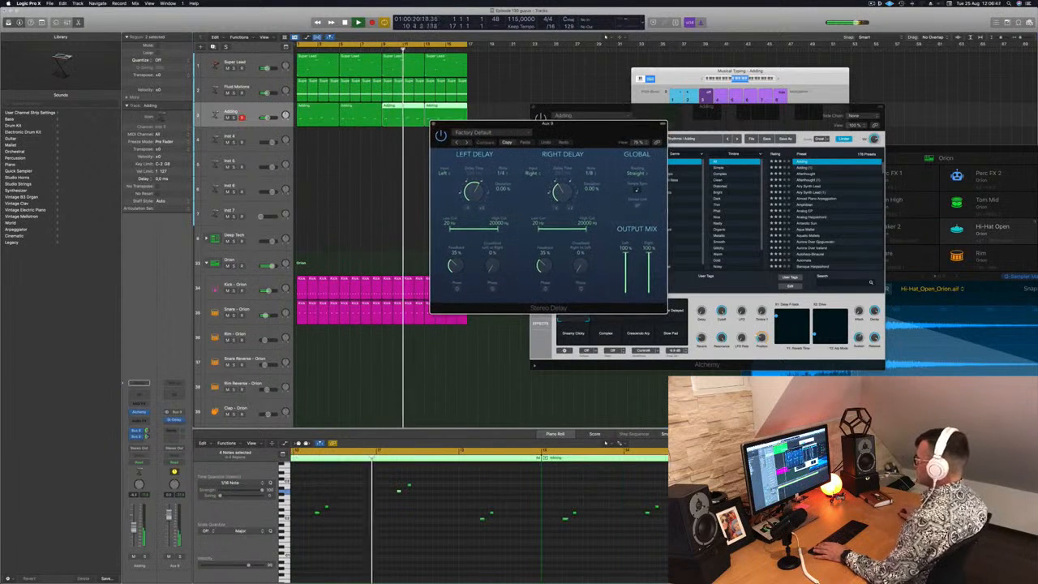
Step through the Stereo Delay presets on Aux 9 while the track plays and settle on 1/16 Note
{"action": "left_click", "coordinate": [468, 142]}
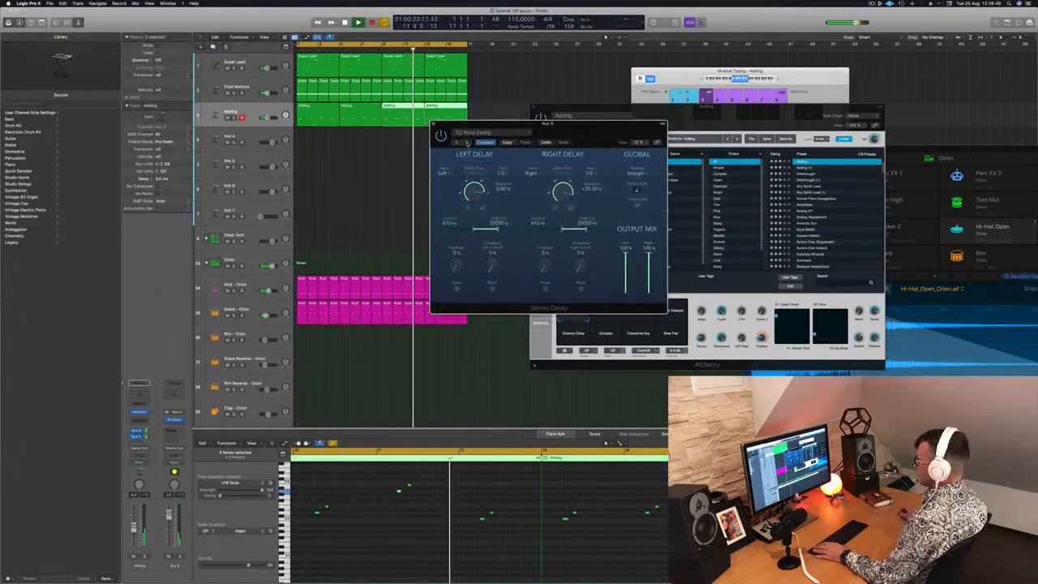
{"action": "left_click", "coordinate": [467, 143]}
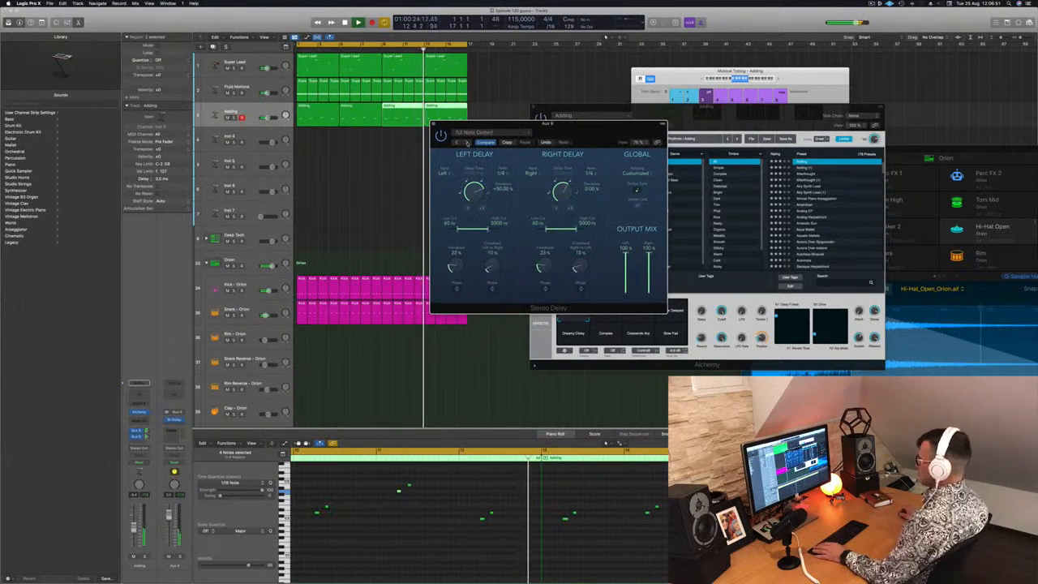
{"action": "left_click", "coordinate": [467, 143]}
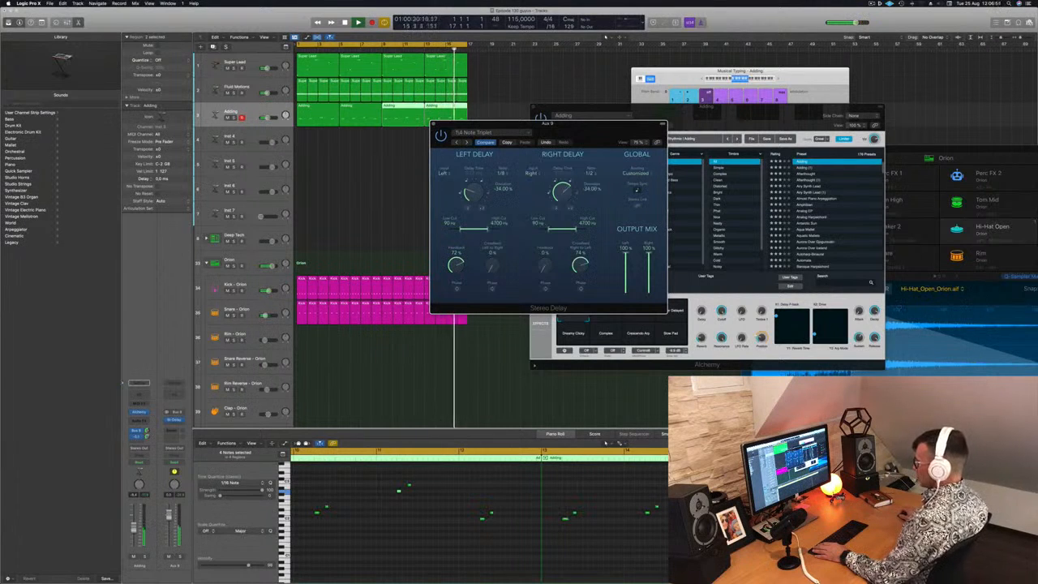
{"action": "left_click_drag", "start_coordinate": [577, 137], "coordinate": [409, 152]}
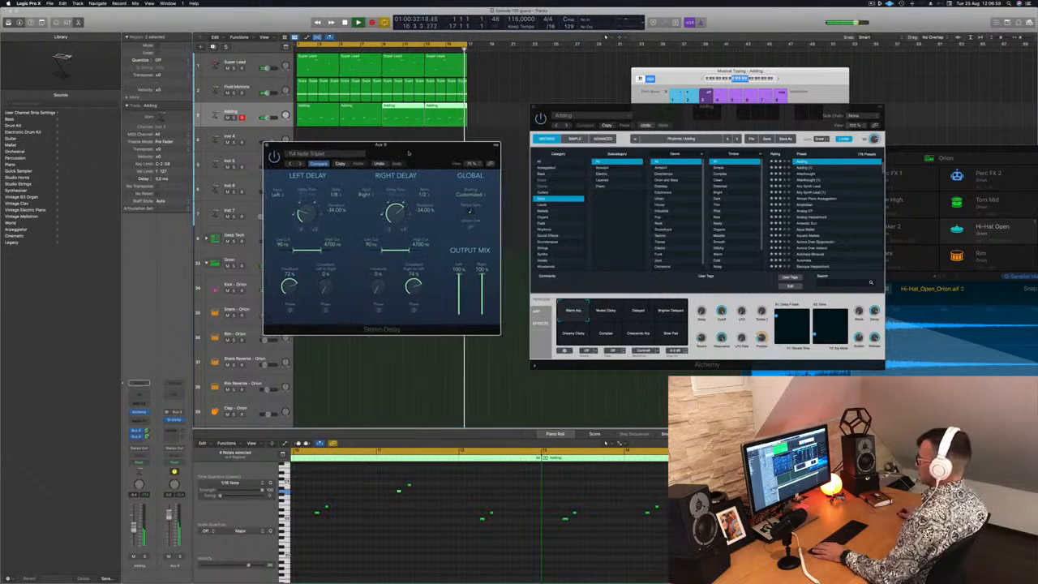
{"action": "left_click", "coordinate": [299, 163]}
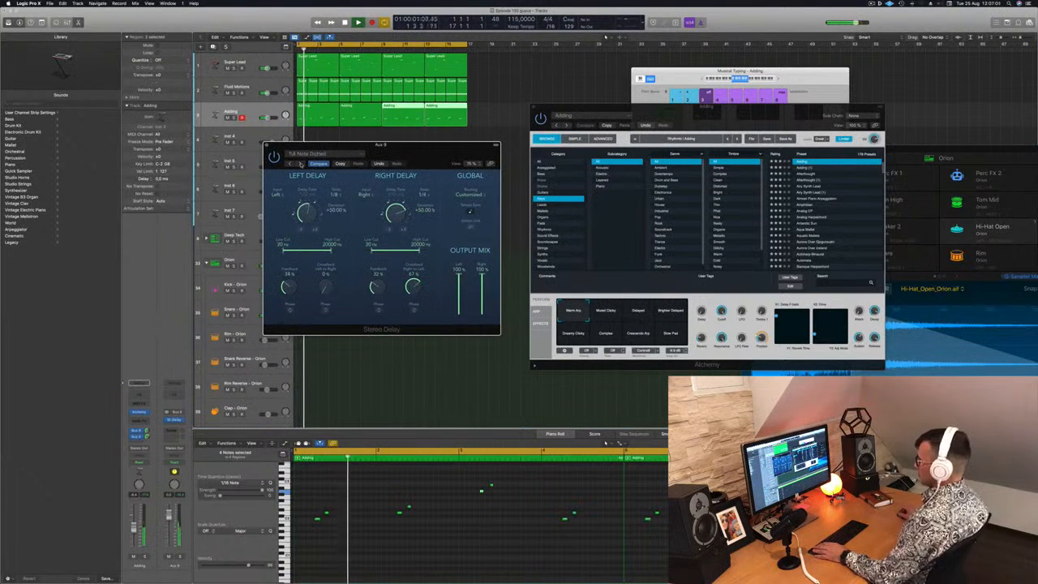
{"action": "left_click_drag", "start_coordinate": [411, 147], "coordinate": [414, 148]}
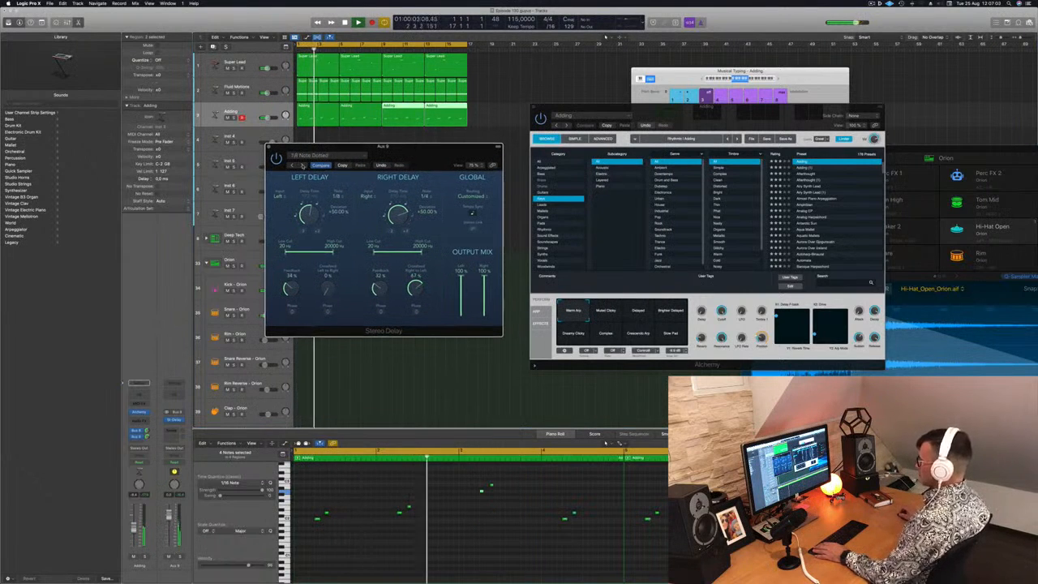
{"action": "left_click", "coordinate": [302, 165]}
{"action": "left_click", "coordinate": [302, 164]}
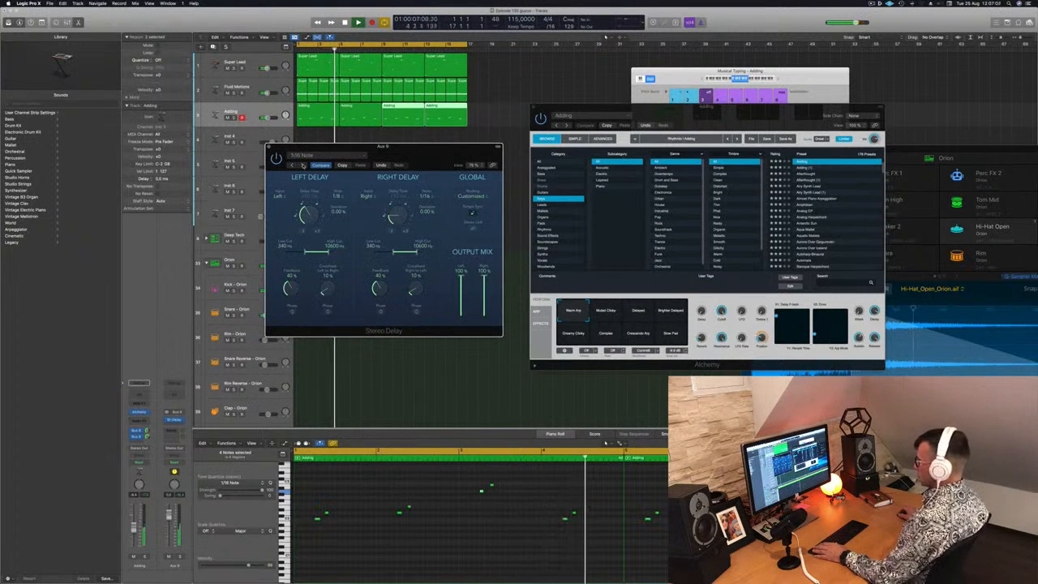
{"action": "left_click_drag", "start_coordinate": [445, 156], "coordinate": [425, 159]}
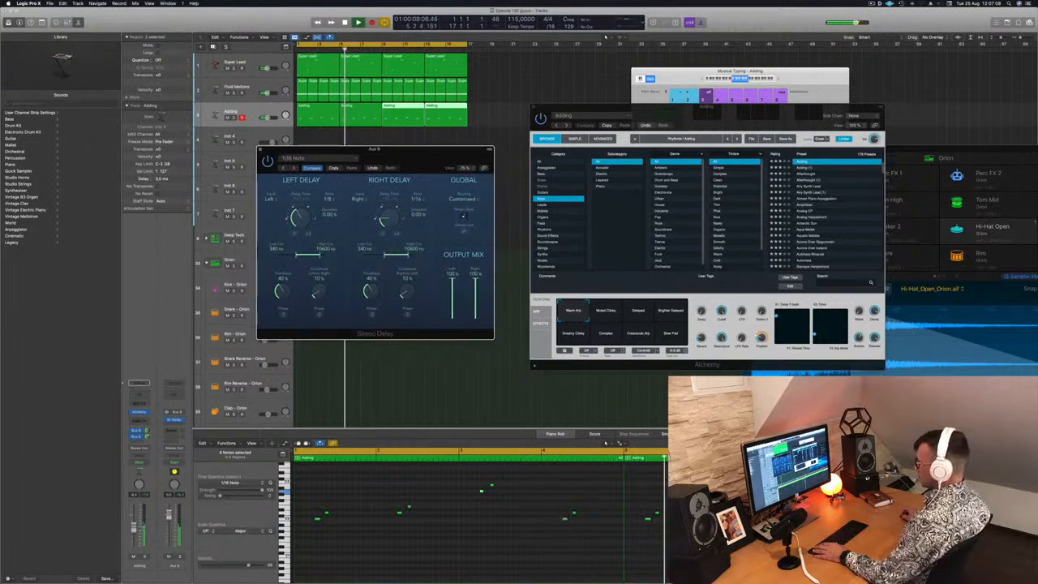
Solo the Adding track to listen to its delay, and switch the solo off again
{"action": "key", "text": "s"}
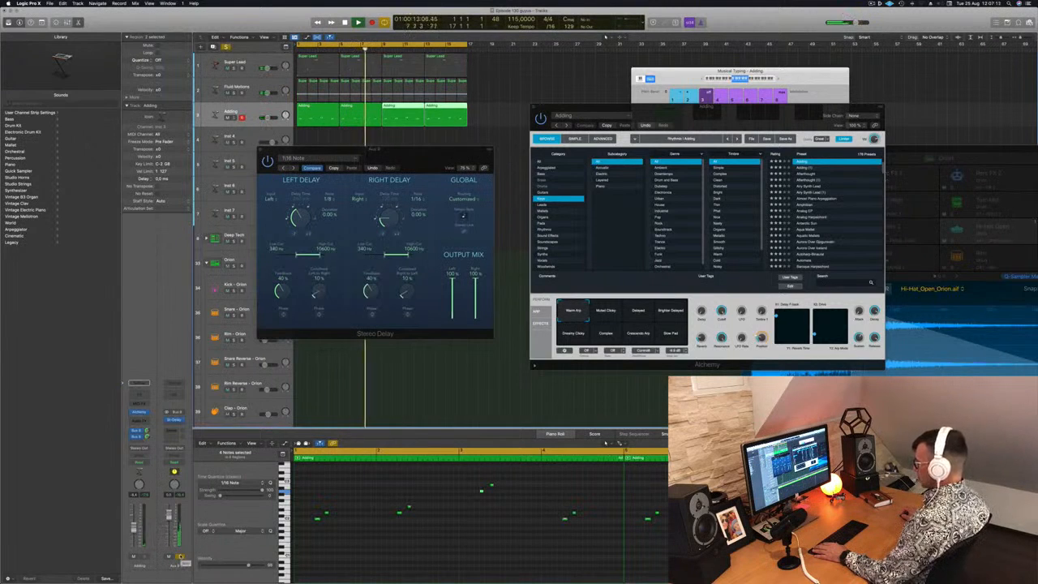
{"action": "key", "text": "s"}
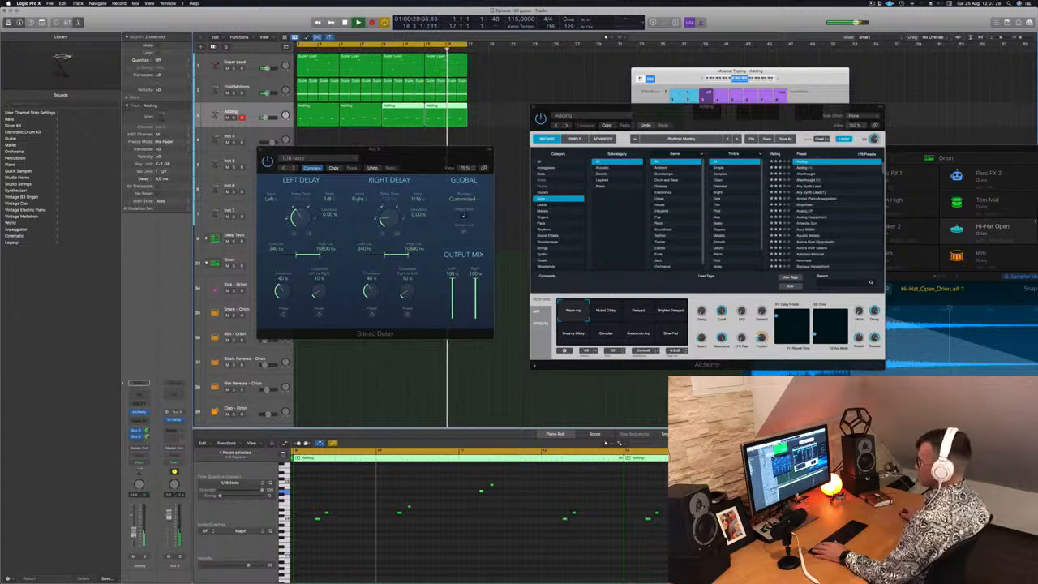
Close the Stereo Delay, move Adding's Alchemy window aside, and open Alchemy on the Inst 4 track
{"action": "left_click", "coordinate": [261, 149]}
{"action": "left_click_drag", "start_coordinate": [700, 108], "coordinate": [849, 93]}
{"action": "key", "text": "Down"}
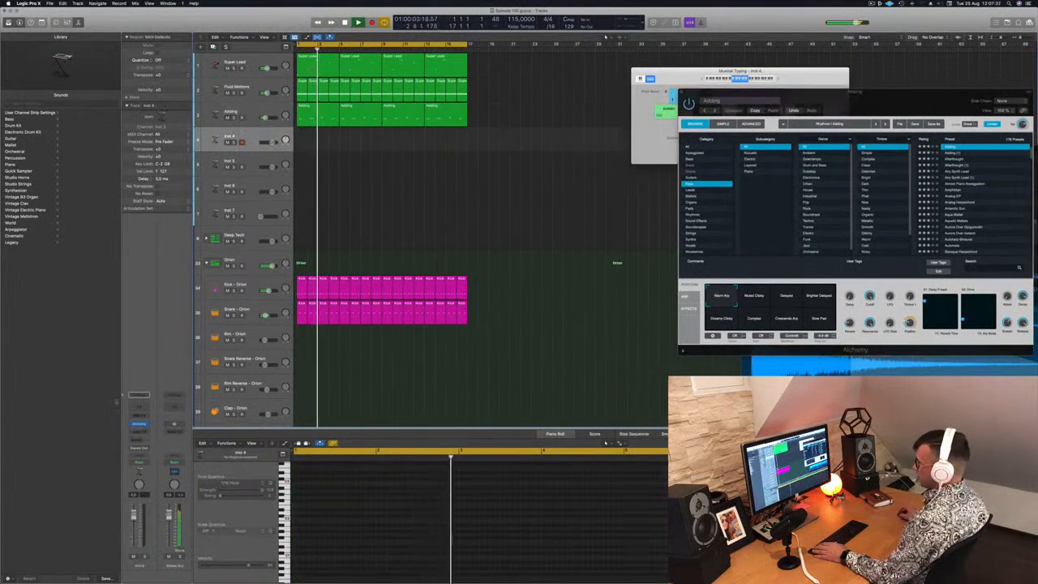
{"action": "left_click", "coordinate": [139, 424]}
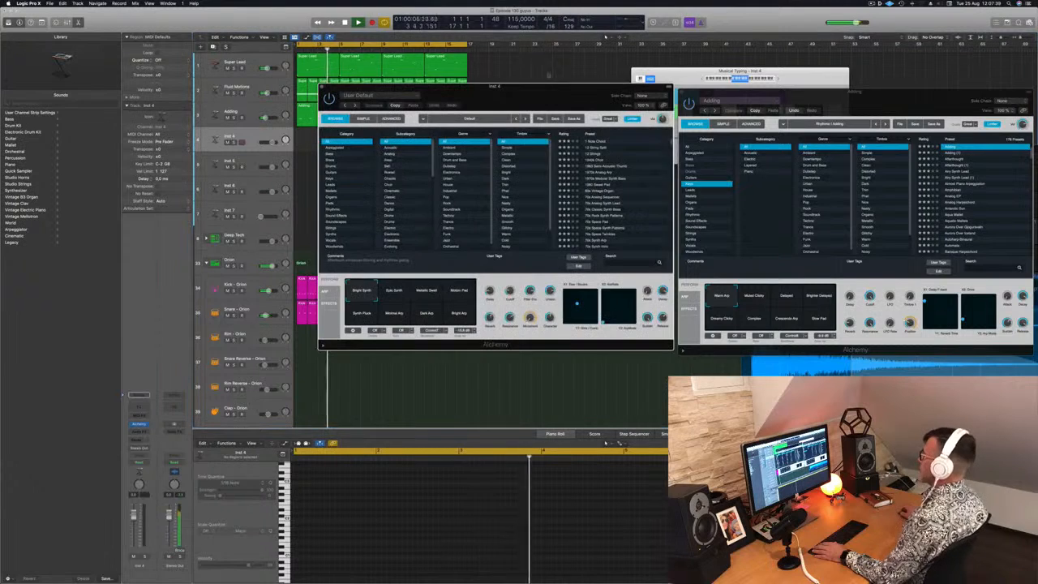
{"action": "left_click_drag", "start_coordinate": [527, 88], "coordinate": [597, 94]}
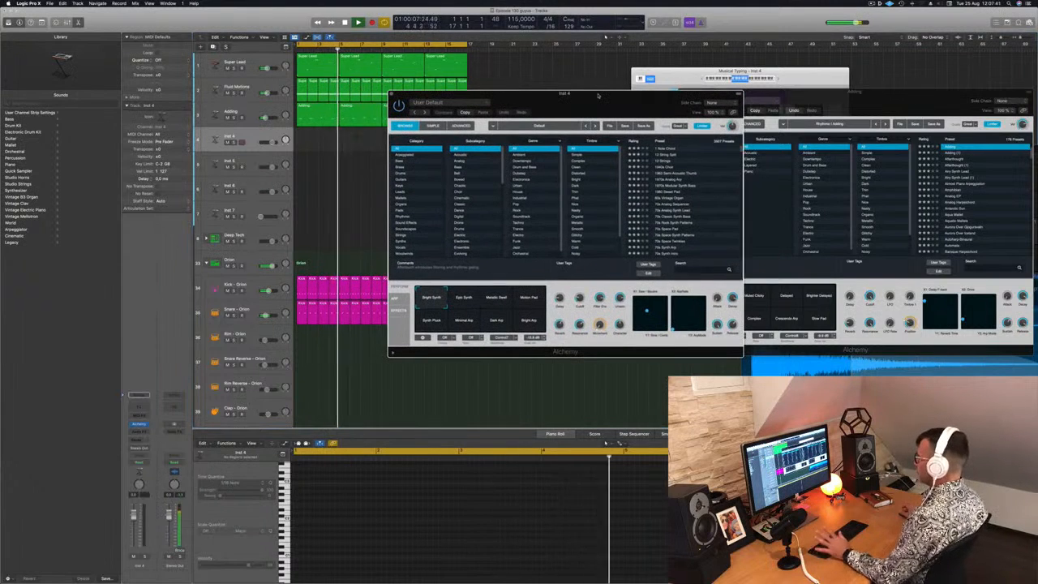
Filter Inst 4's Alchemy presets to the Strings category and load 70s Synth Strings
{"action": "left_click", "coordinate": [413, 235]}
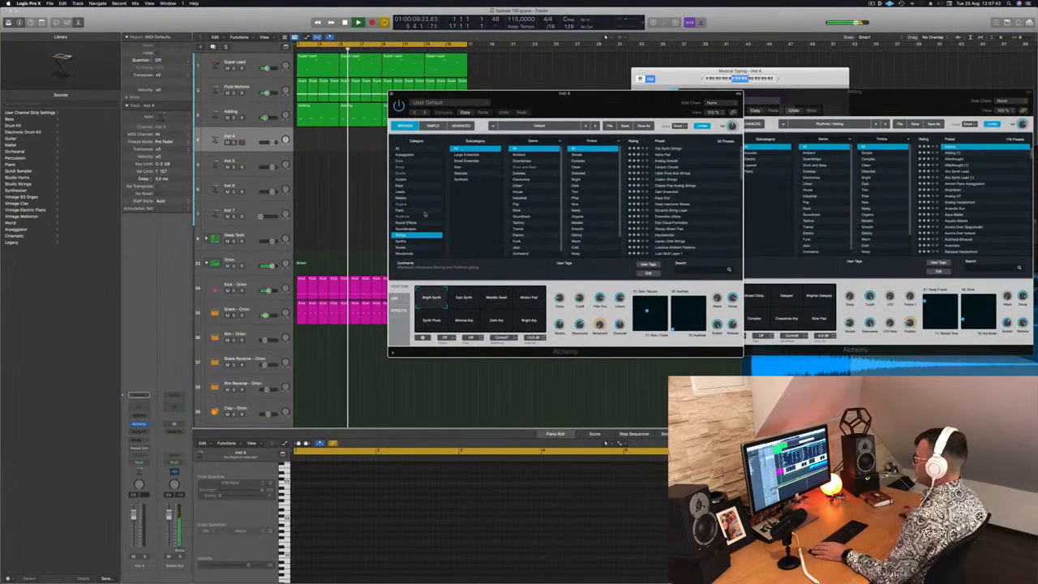
{"action": "left_click", "coordinate": [662, 149]}
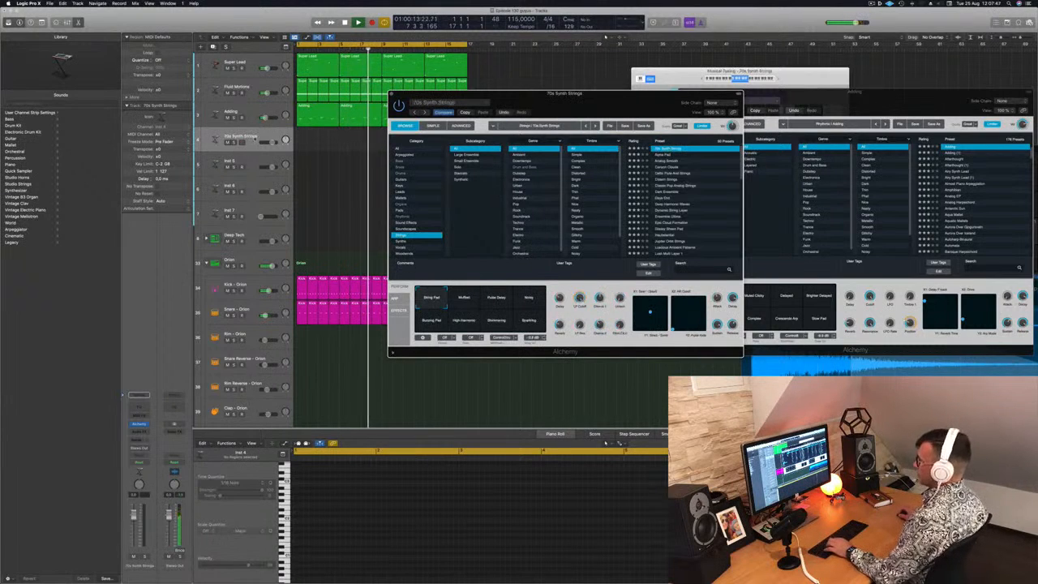
Add a send to Bus 8 on the 70s Synth Strings track
{"action": "left_click", "coordinate": [243, 139]}
{"action": "left_click", "coordinate": [134, 439]}
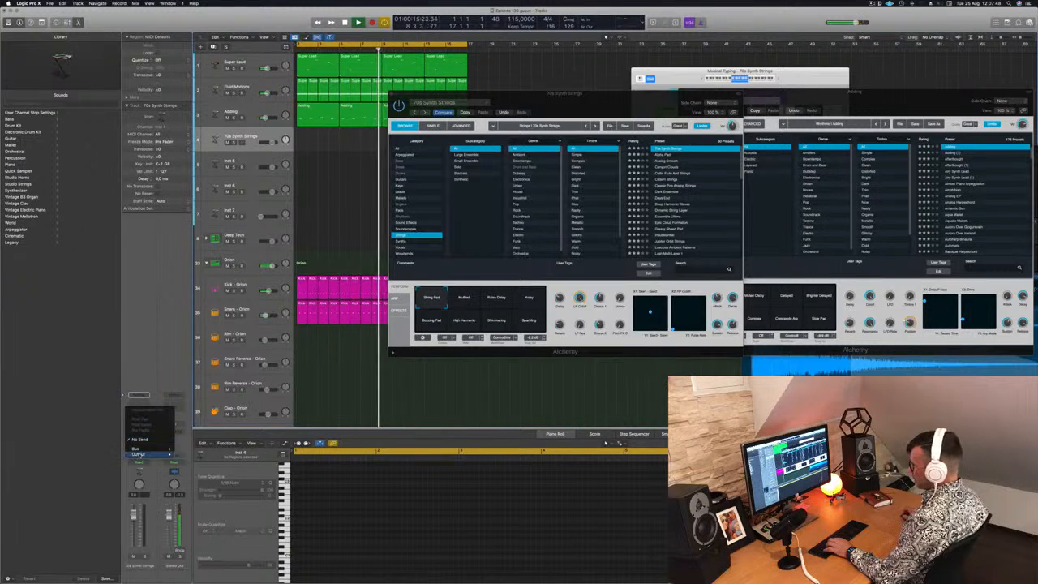
{"action": "mouse_move", "coordinate": [158, 449]}
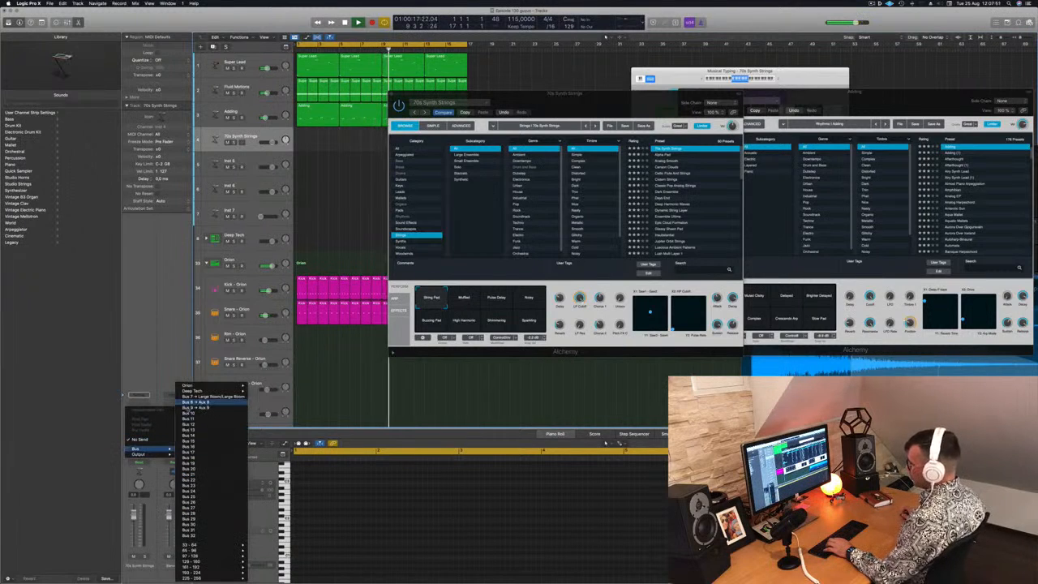
{"action": "left_click", "coordinate": [203, 408]}
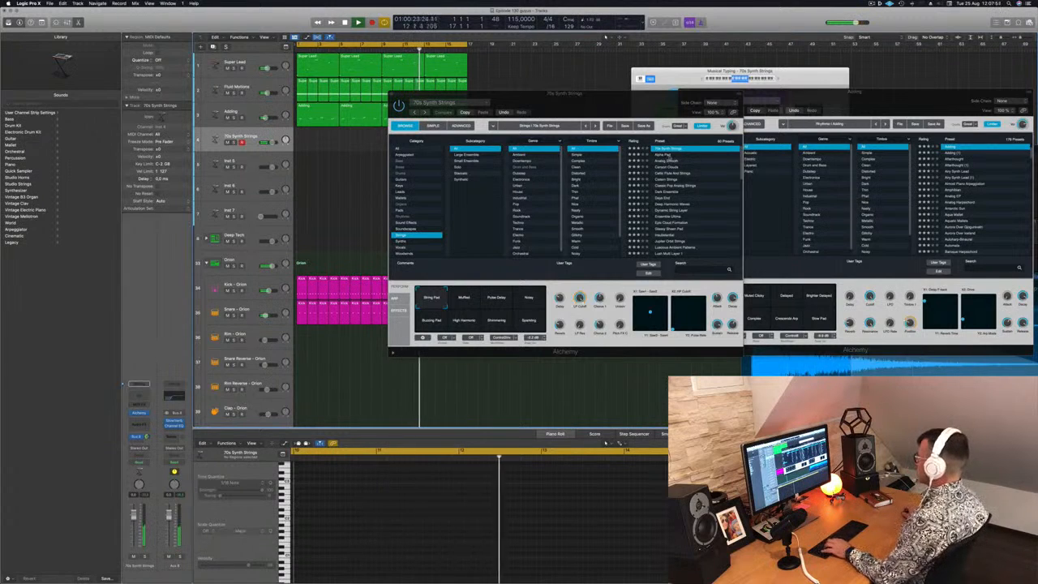
Audition the Alpha Pad preset in a higher Musical Typing octave, reposition the keyboard window, and load Analog Smooth
{"action": "left_click", "coordinate": [661, 154]}
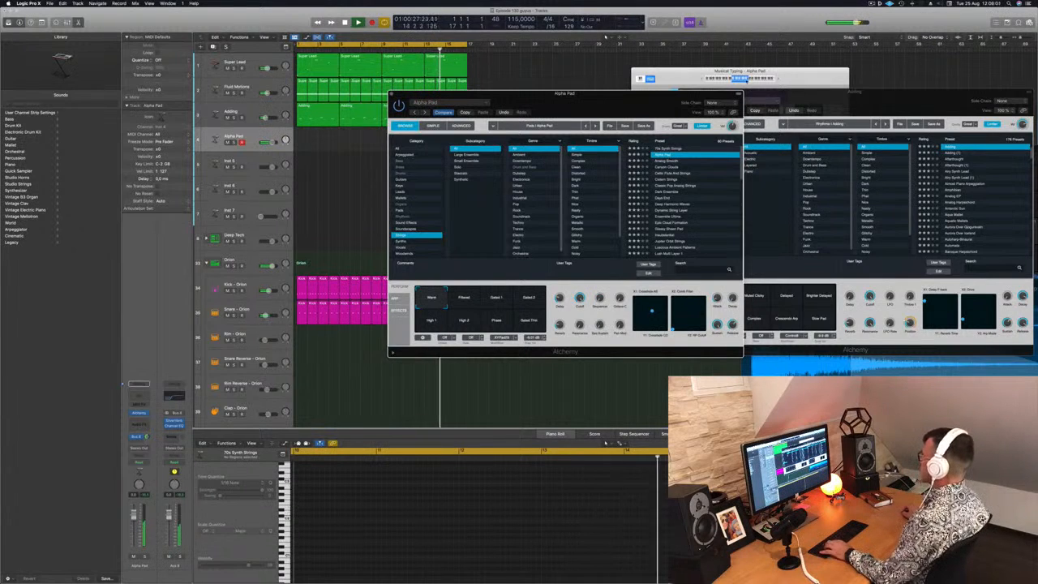
{"action": "left_click", "coordinate": [750, 79]}
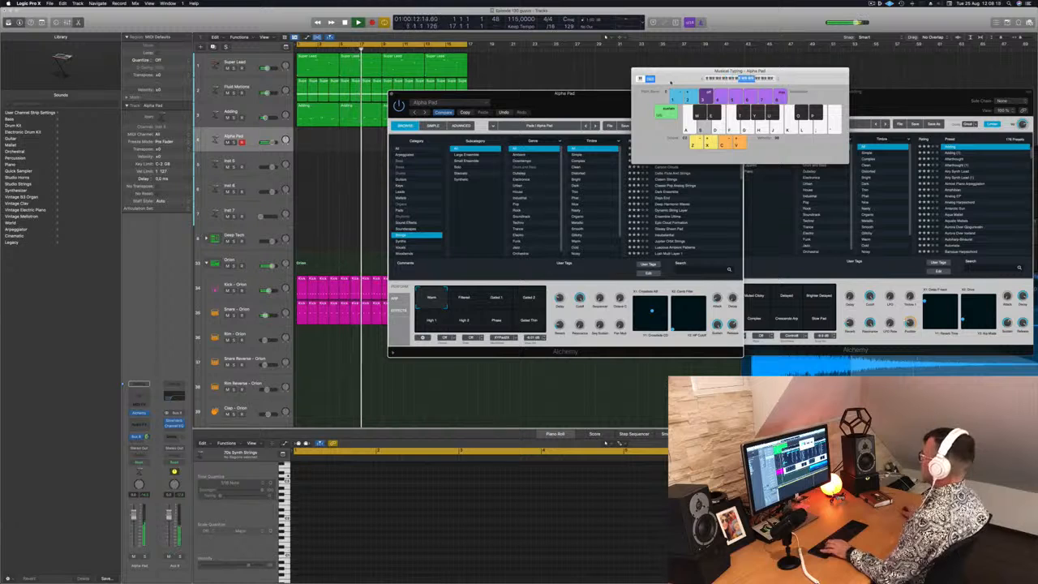
{"action": "left_click_drag", "start_coordinate": [671, 82], "coordinate": [691, 65]}
{"action": "left_click", "coordinate": [664, 161]}
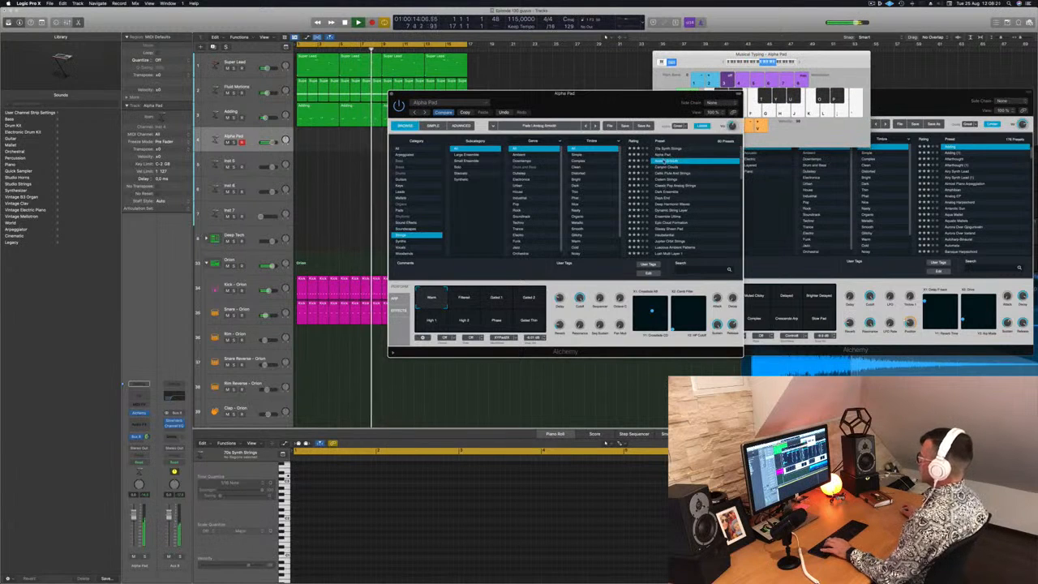
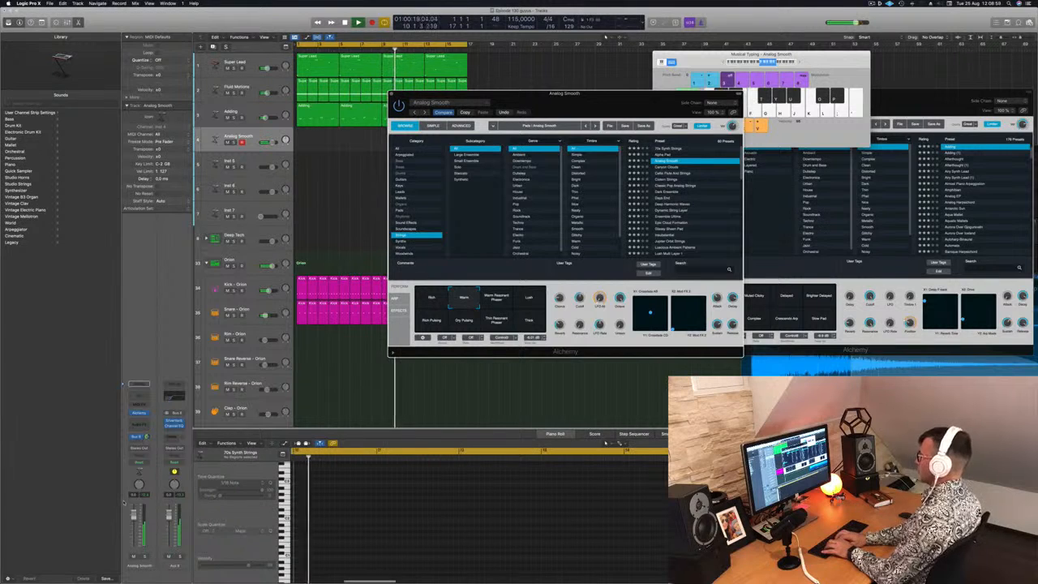
Record a four-bar, four-note string part on the Analog Smooth track and play it back with its notes in view
{"action": "key", "text": "r"}
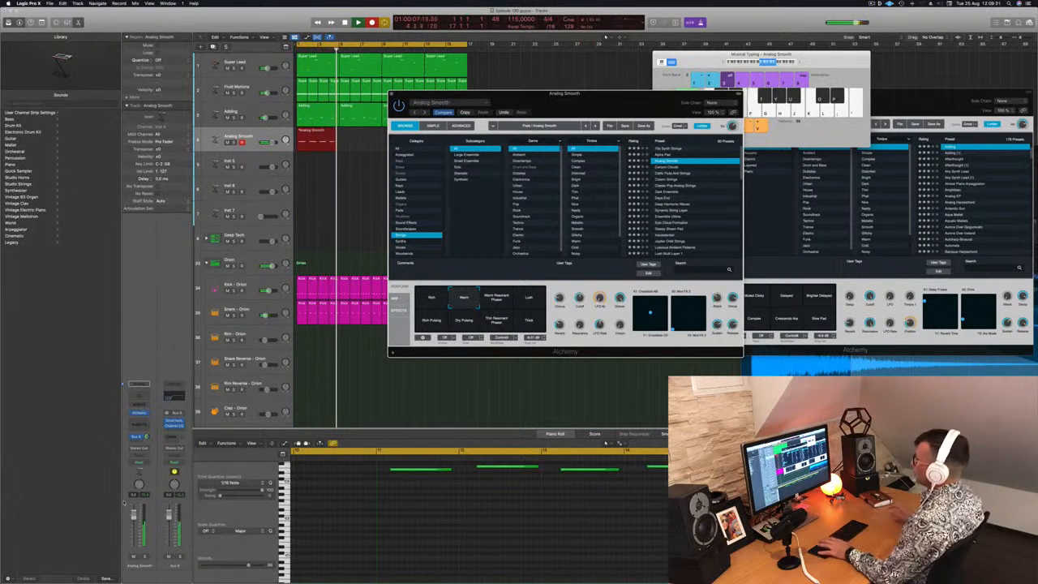
{"action": "key", "text": "space"}
{"action": "key", "text": "space"}
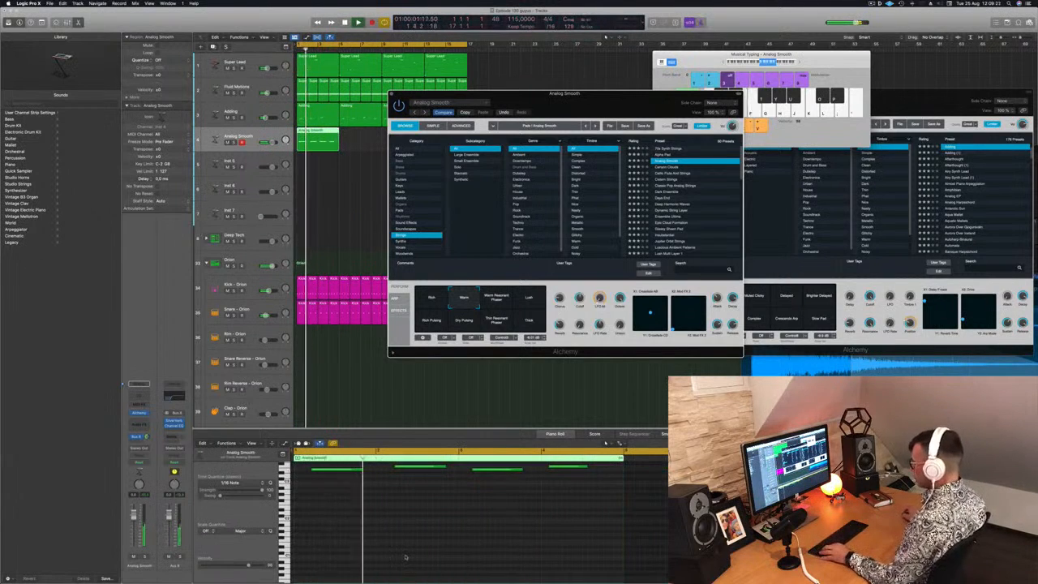
{"action": "scroll", "coordinate": [393, 551], "scroll_direction": "up", "scroll_amount": 1}
{"action": "scroll", "coordinate": [373, 542], "scroll_direction": "up", "scroll_amount": 3}
{"action": "left_click", "coordinate": [366, 528]}
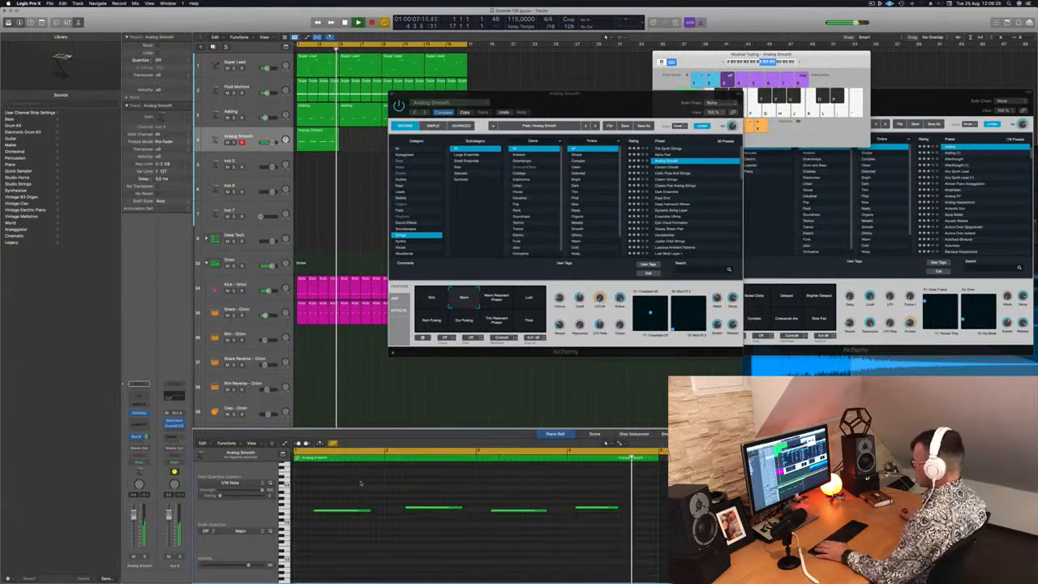
Move the Alchemy window off the arrangement and trim the Analog Smooth region at bar 11 so it starts at bar 13
{"action": "left_click_drag", "start_coordinate": [511, 100], "coordinate": [750, 95]}
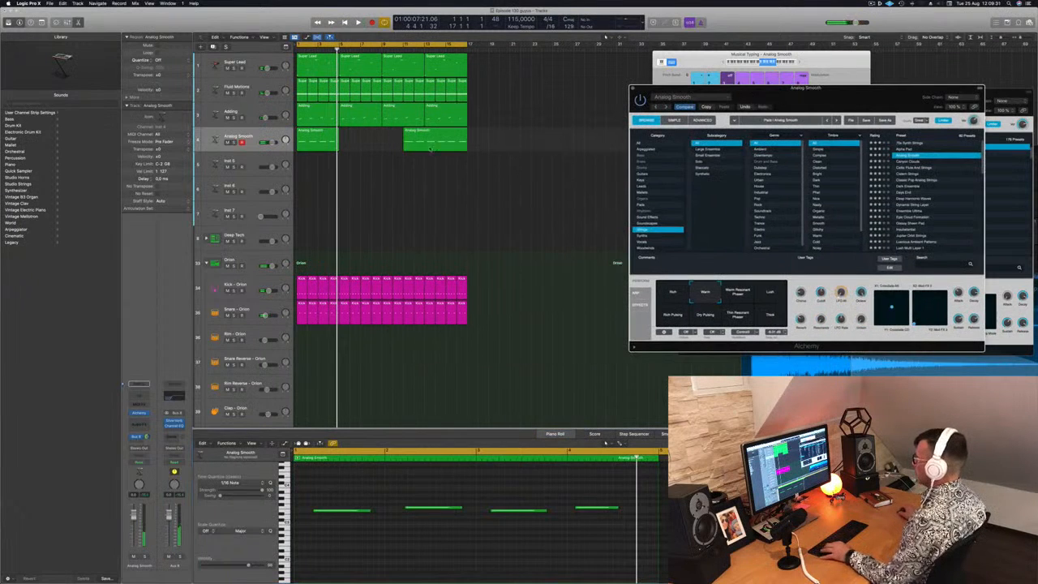
{"action": "left_click_drag", "start_coordinate": [424, 138], "coordinate": [422, 136]}
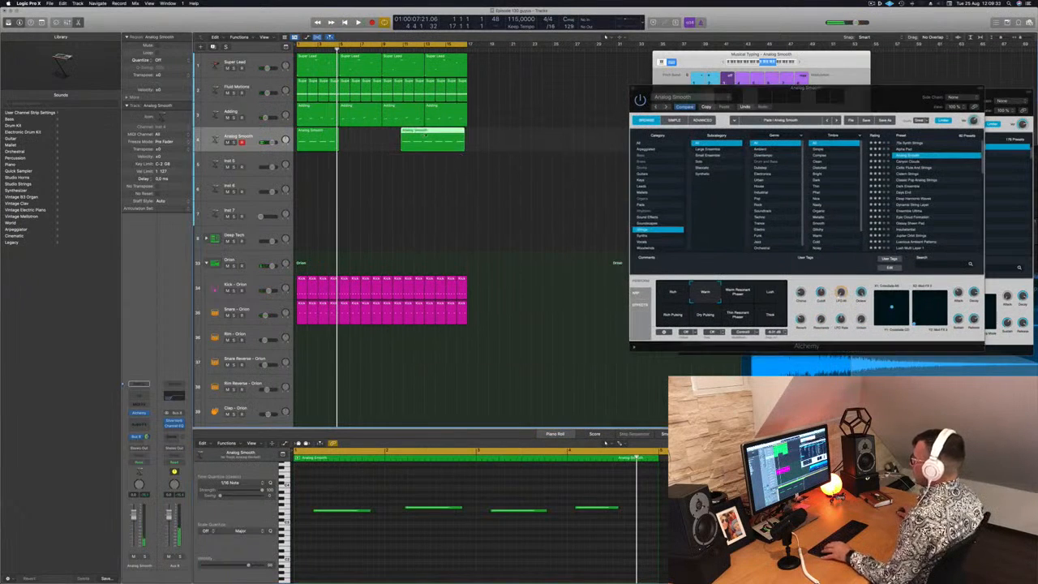
{"action": "key", "text": "super+z"}
{"action": "left_click", "coordinate": [425, 131]}
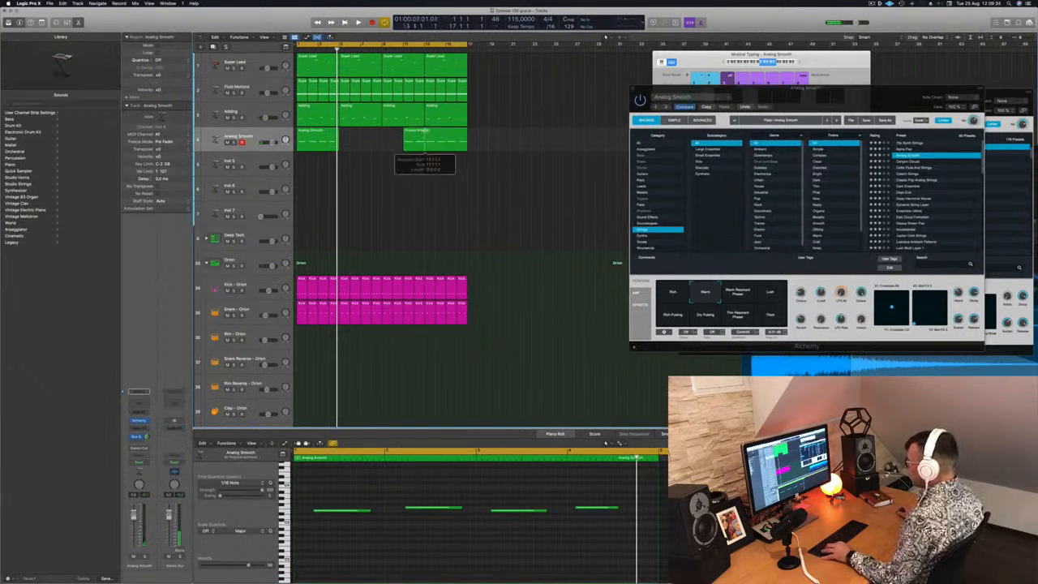
{"action": "key", "text": "t"}
{"action": "key", "text": "t"}
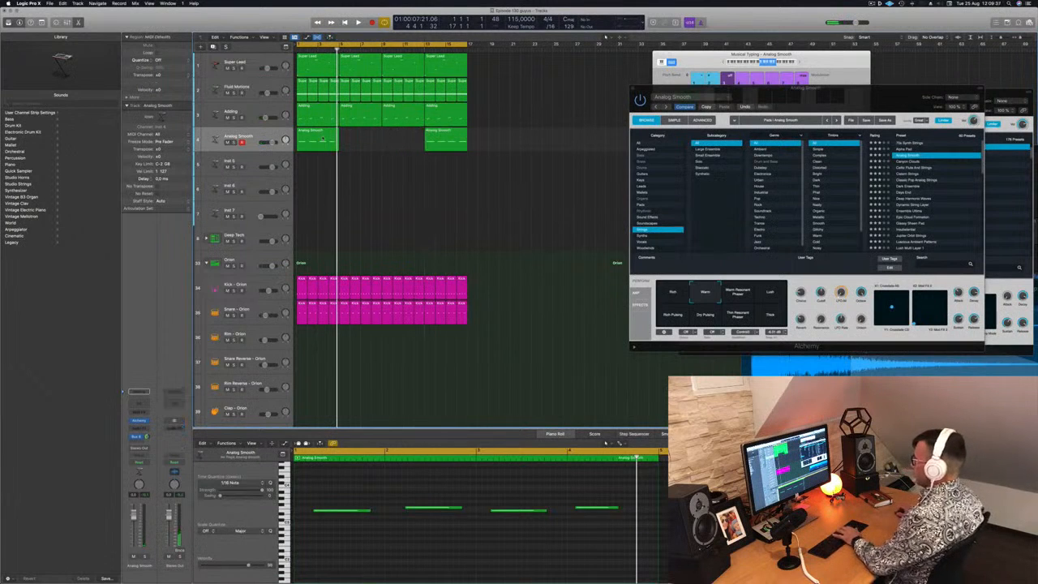
Delete the Analog Smooth region at bar 1 and move the four-bar region from bar 13 into its place
{"action": "left_click", "coordinate": [323, 139]}
{"action": "key", "text": "BackSpace"}
{"action": "left_click_drag", "start_coordinate": [449, 139], "coordinate": [321, 139]}
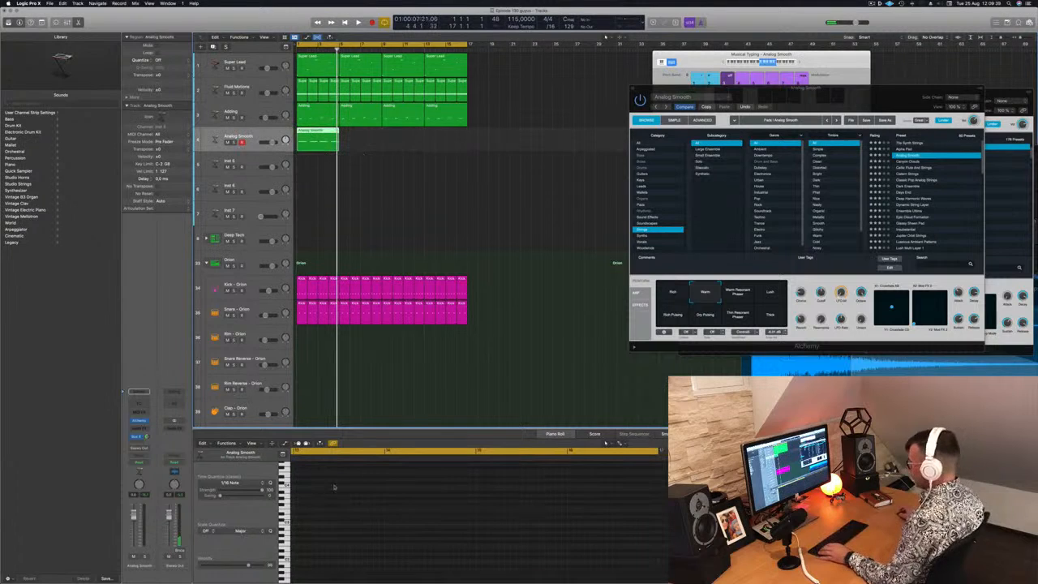
Fine-tune the Analog Smooth notes' timing in the Piano Roll during playback, shifting the second note slightly earlier and the third slightly later
{"action": "key", "text": "p"}
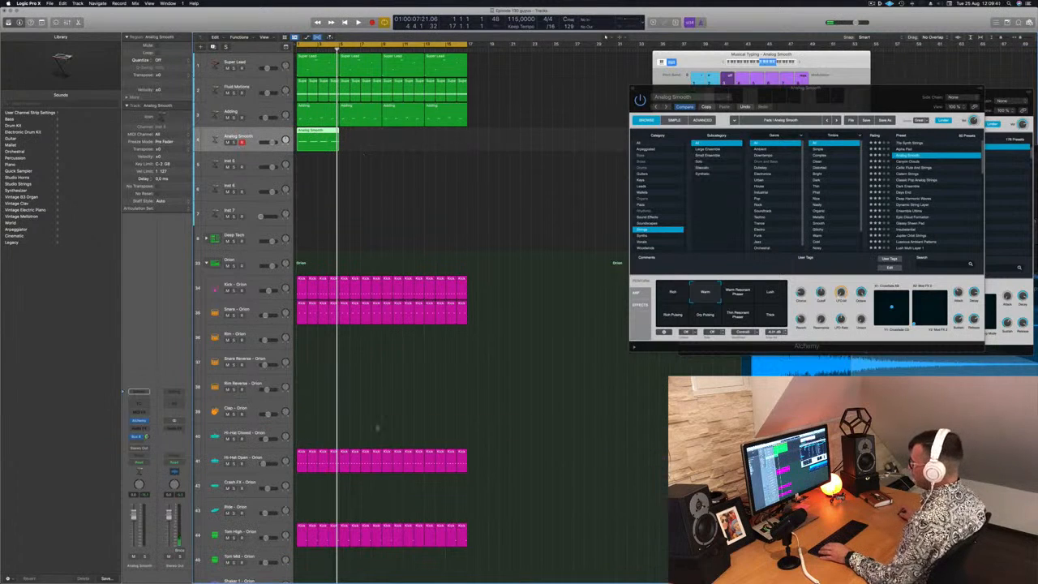
{"action": "key", "text": "p"}
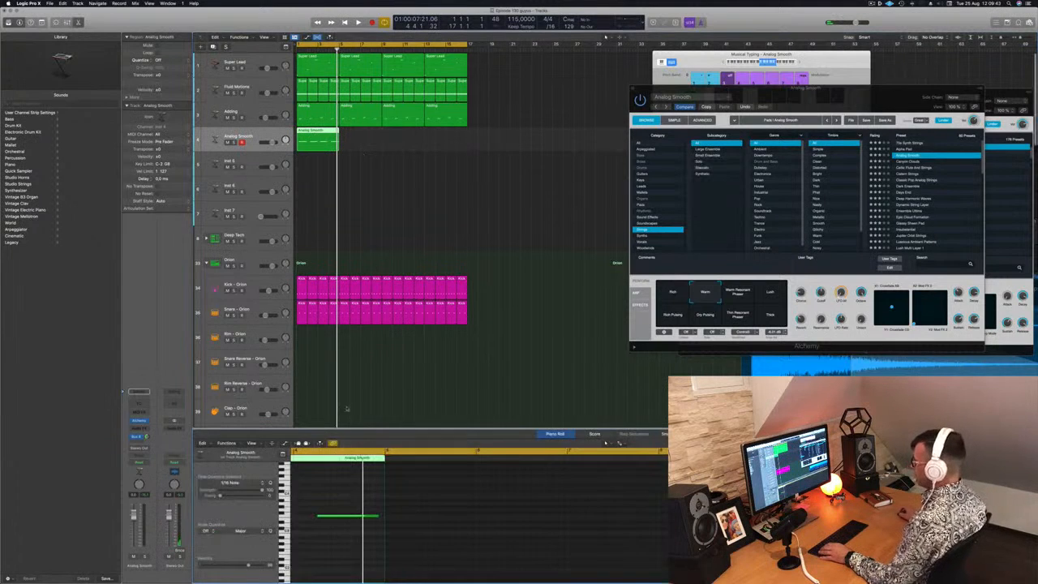
{"action": "scroll", "coordinate": [370, 510], "scroll_direction": "left", "scroll_amount": 8}
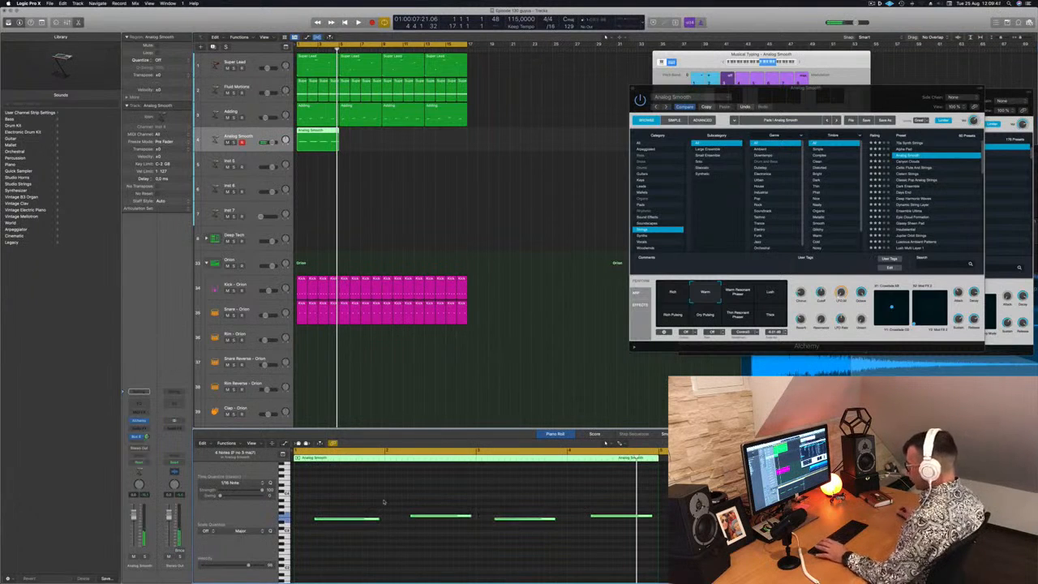
{"action": "key", "text": "Return"}
{"action": "key", "text": "space"}
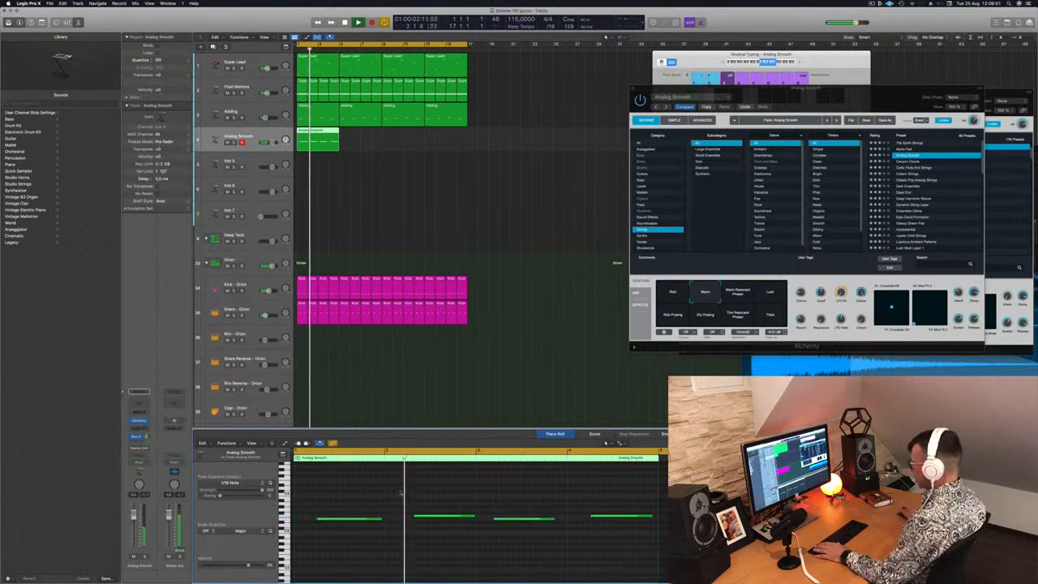
{"action": "left_click", "coordinate": [430, 515]}
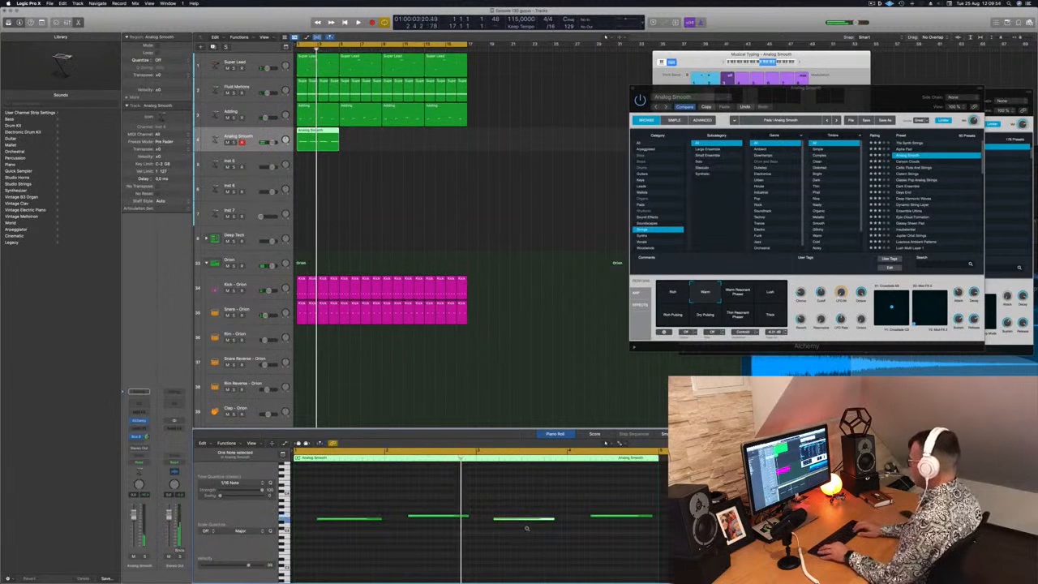
{"action": "key", "text": "Return"}
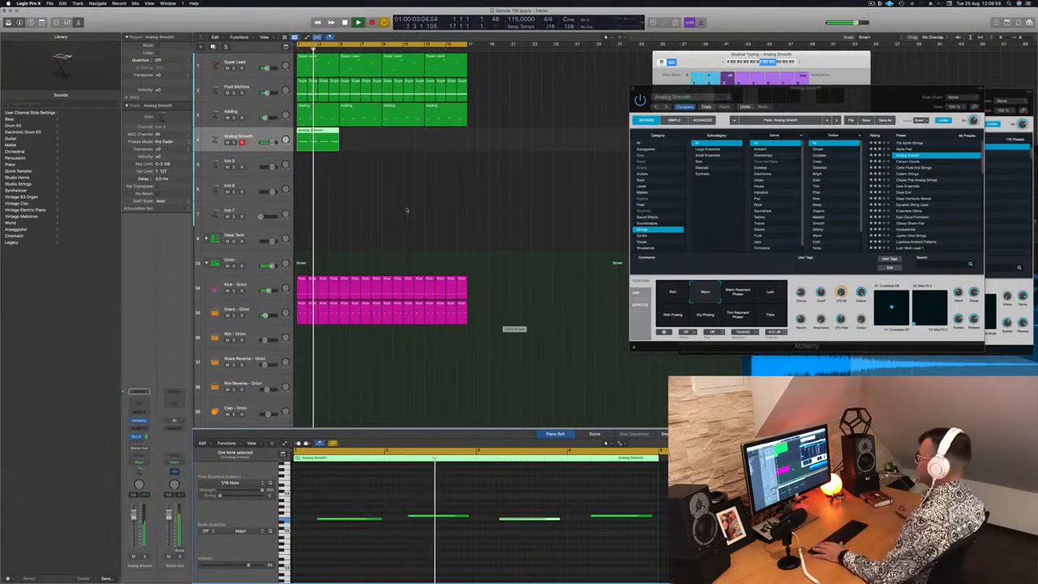
Replay the part from the start and repeat the four-bar Analog Smooth region until it fills all 16 bars
{"action": "key", "text": "Return"}
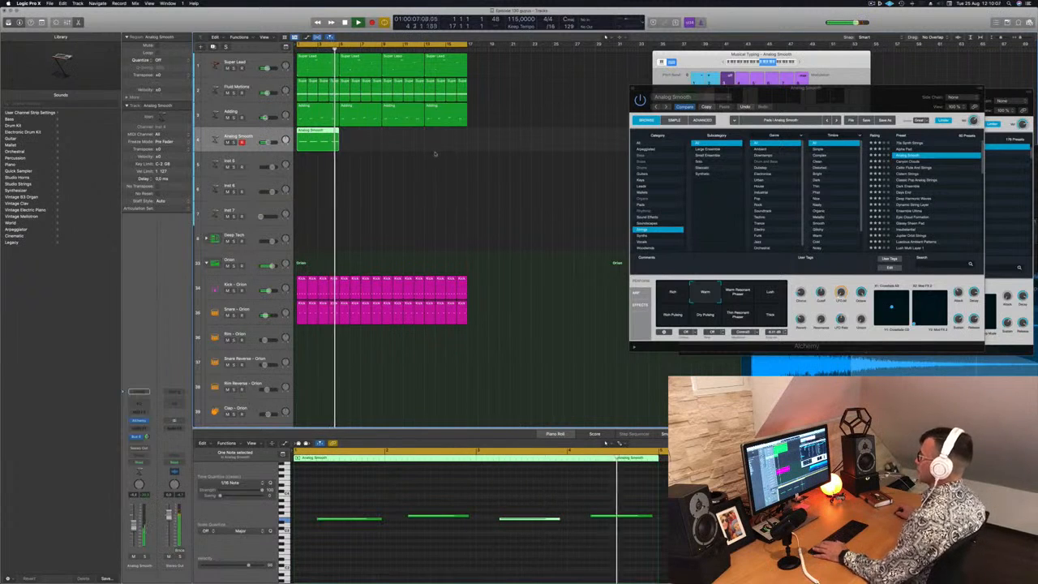
{"action": "left_click_drag", "start_coordinate": [317, 140], "coordinate": [400, 140]}
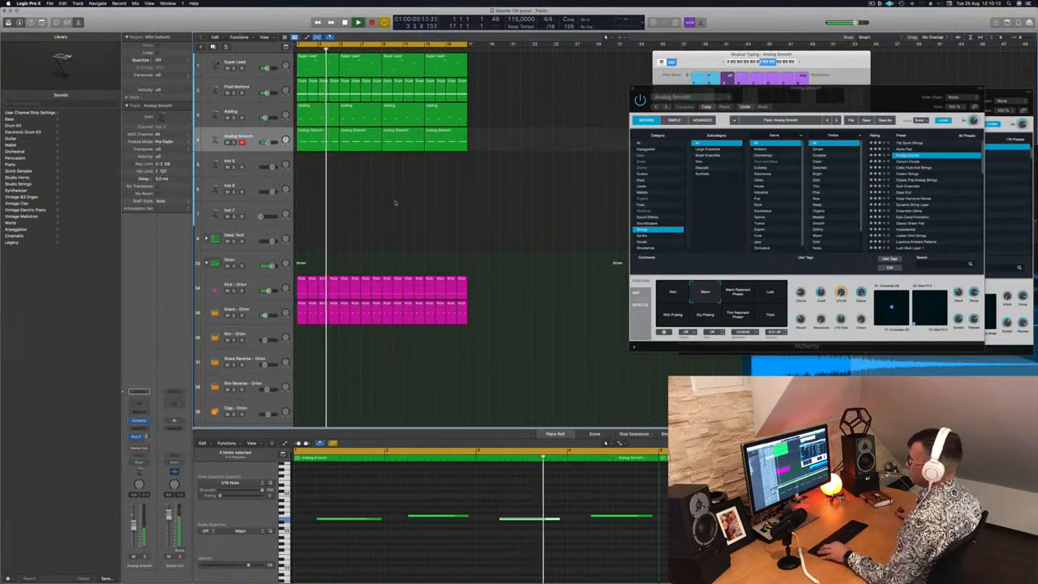
Copy the first one-bar region of the Hi-Hat Open - Orion track onto the Hi-Hat Closed - Orion track at bar 1
{"action": "scroll", "coordinate": [394, 202], "scroll_direction": "down", "scroll_amount": 3}
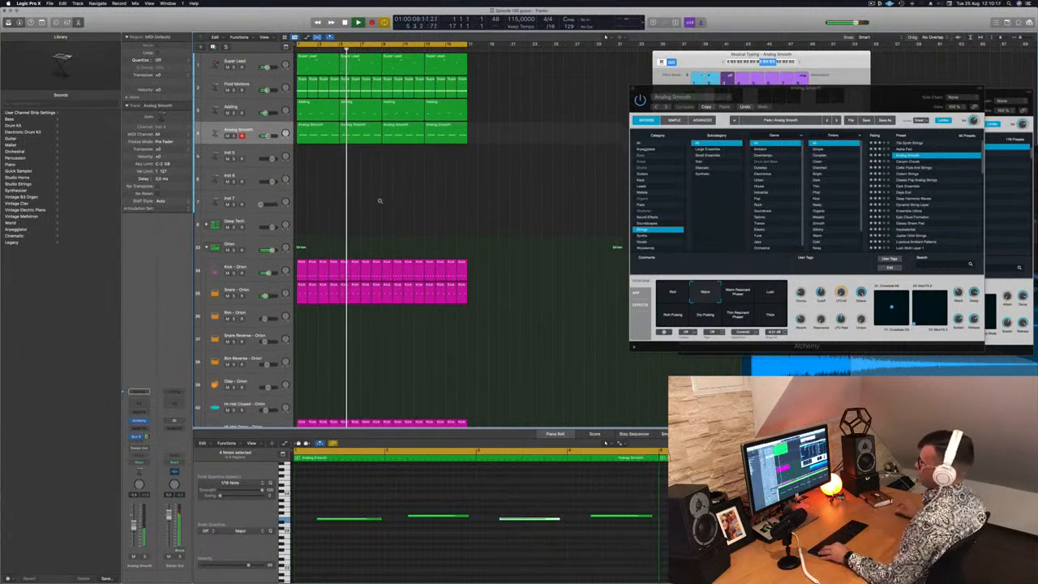
{"action": "scroll", "coordinate": [379, 202], "scroll_direction": "down", "scroll_amount": 1}
{"action": "scroll", "coordinate": [382, 211], "scroll_direction": "down", "scroll_amount": 1}
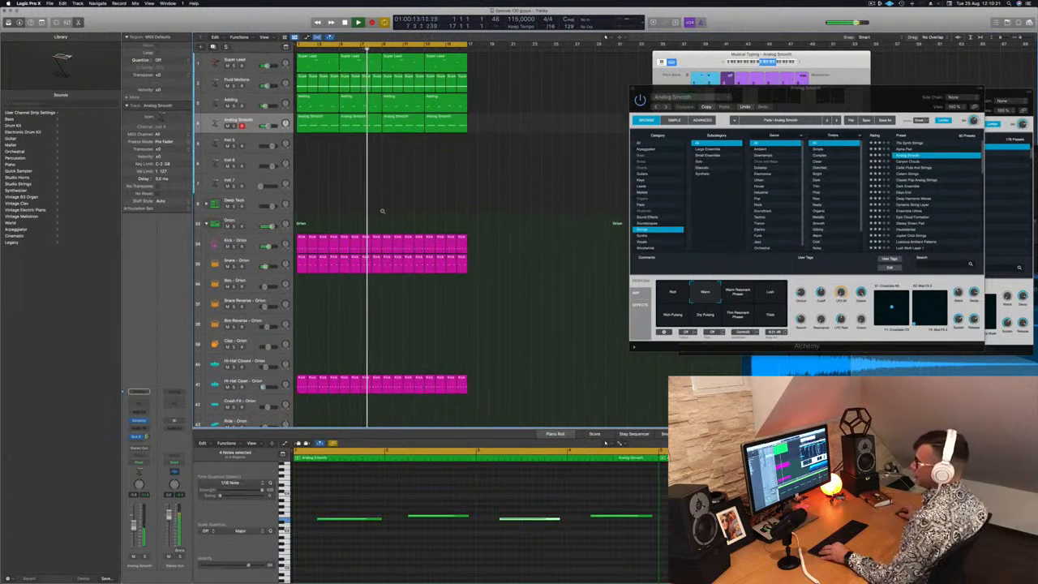
{"action": "scroll", "coordinate": [396, 223], "scroll_direction": "down", "scroll_amount": 2}
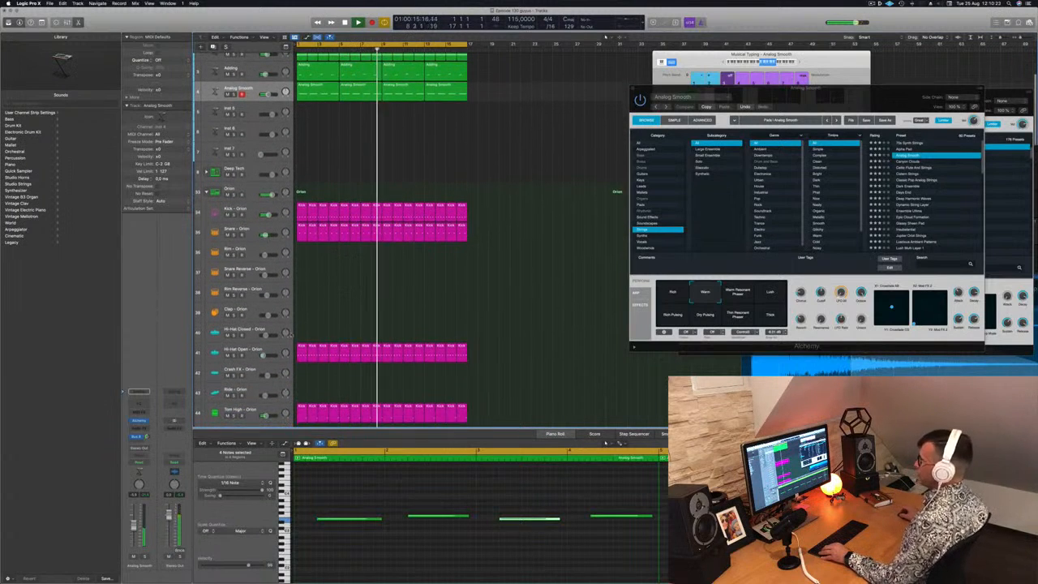
{"action": "left_click_drag", "start_coordinate": [302, 351], "coordinate": [301, 332]}
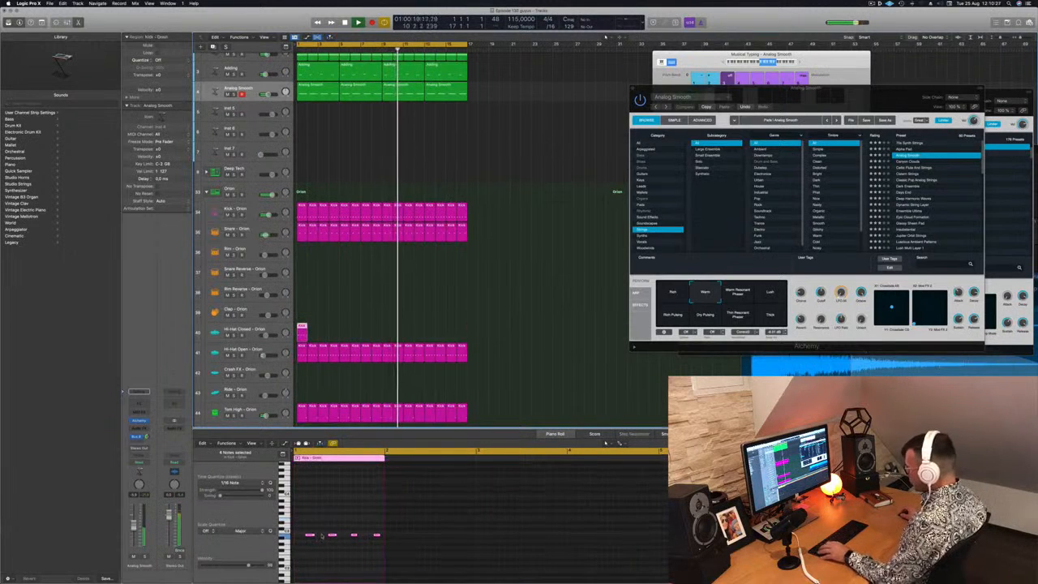
Shift the copied hi-hat notes onto the beats and duplicate them in between to make an eight-note bar, checking it in playback
{"action": "left_click_drag", "start_coordinate": [301, 528], "coordinate": [406, 545]}
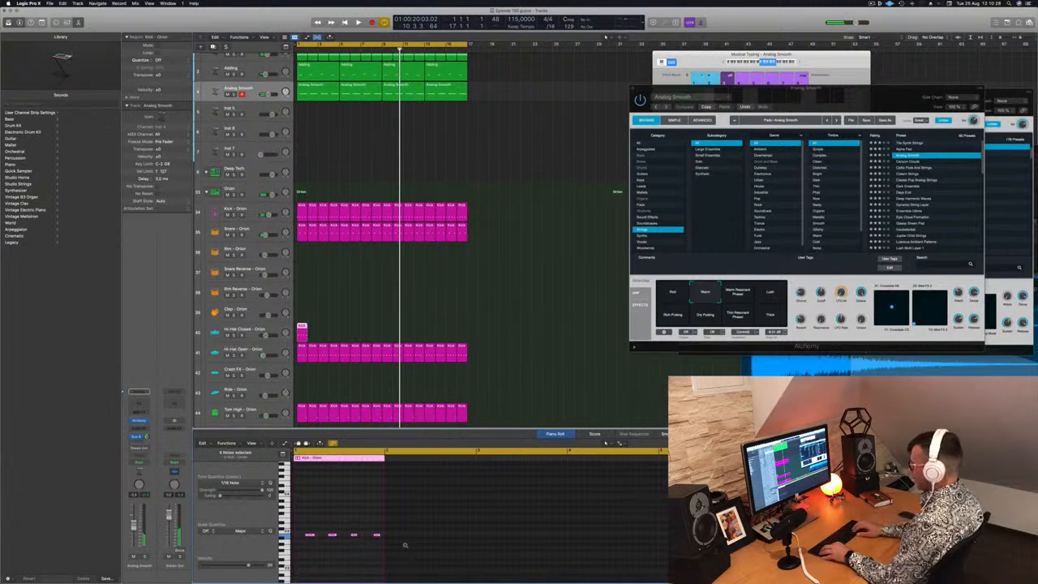
{"action": "key", "text": "space"}
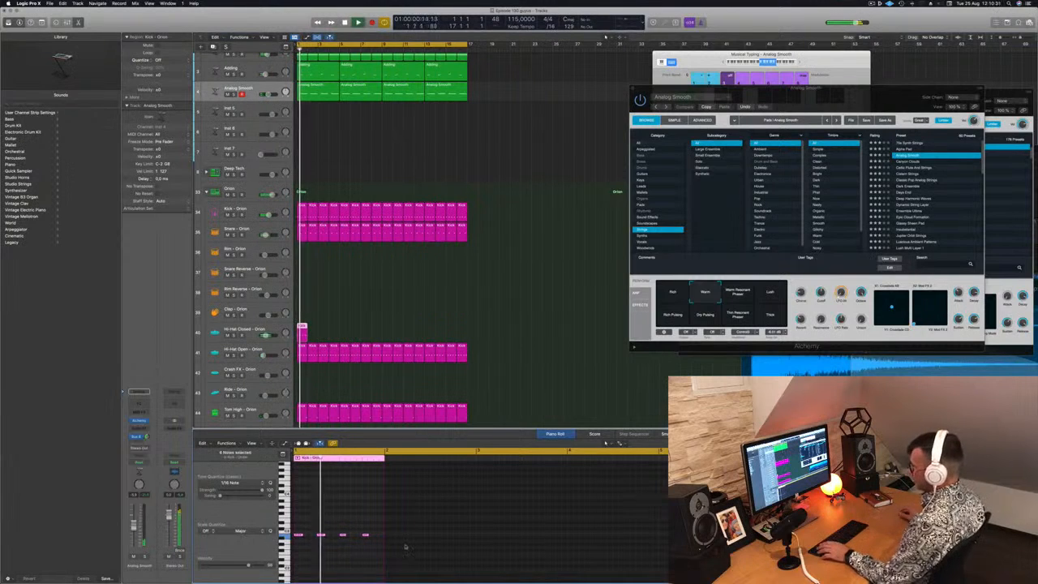
{"action": "left_click_drag", "start_coordinate": [300, 535], "coordinate": [309, 540]}
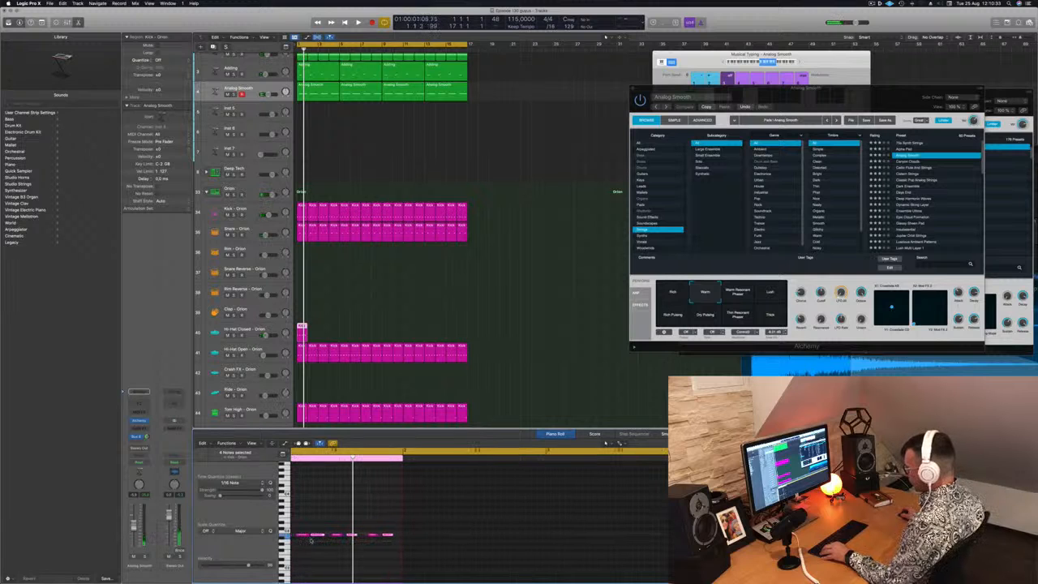
{"action": "left_click", "coordinate": [309, 545]}
{"action": "key", "text": "space"}
{"action": "scroll", "coordinate": [310, 543], "scroll_direction": "left", "scroll_amount": 3}
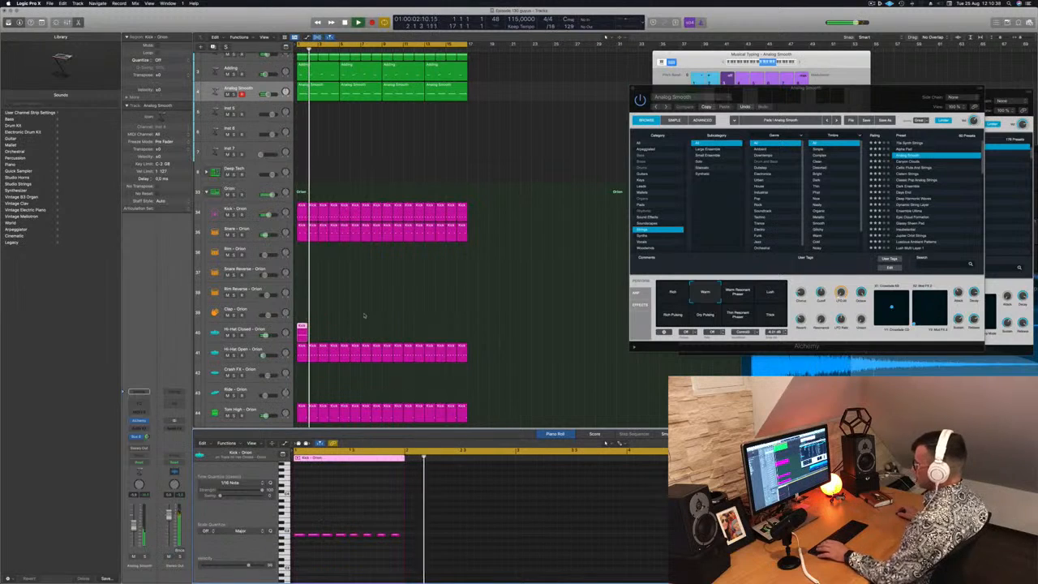
Repeat the Hi-Hat Closed region across all 16 bars and move the regions down to the Ride - Orion track
{"action": "left_click_drag", "start_coordinate": [305, 329], "coordinate": [378, 331]}
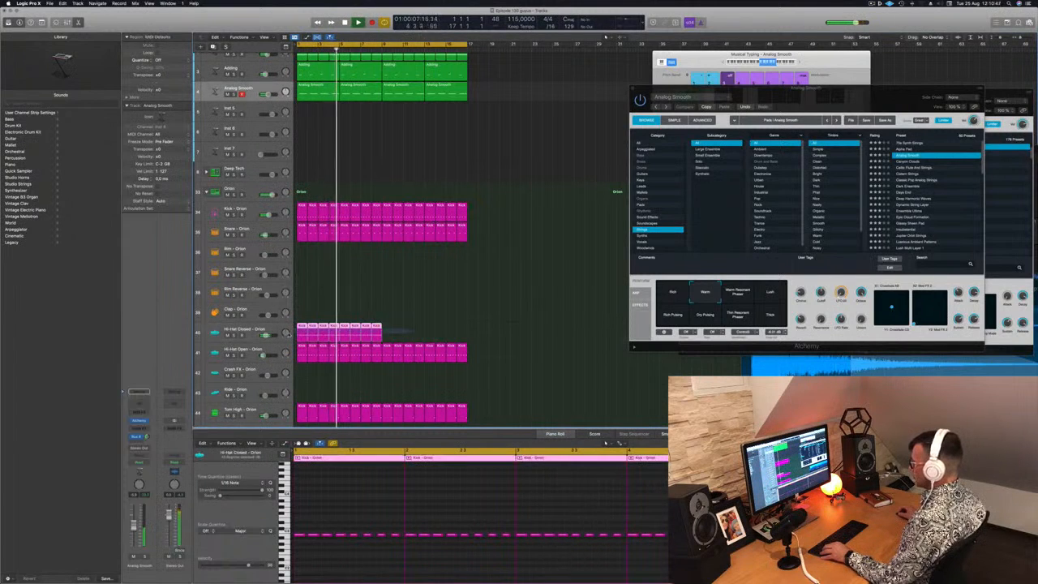
{"action": "left_click_drag", "start_coordinate": [303, 329], "coordinate": [387, 338]}
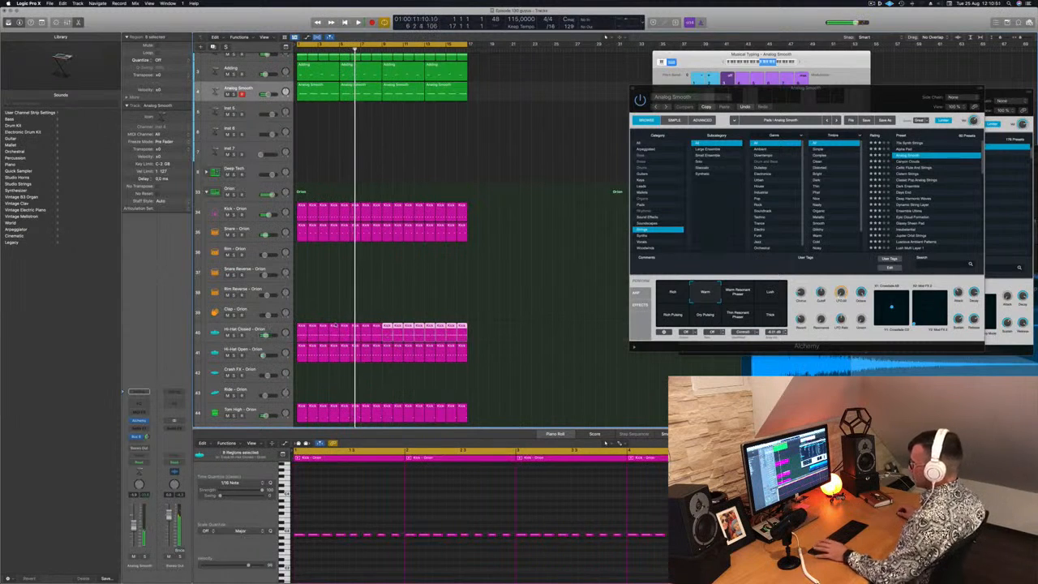
{"action": "key", "text": "Return"}
{"action": "left_click_drag", "start_coordinate": [474, 335], "coordinate": [299, 403]}
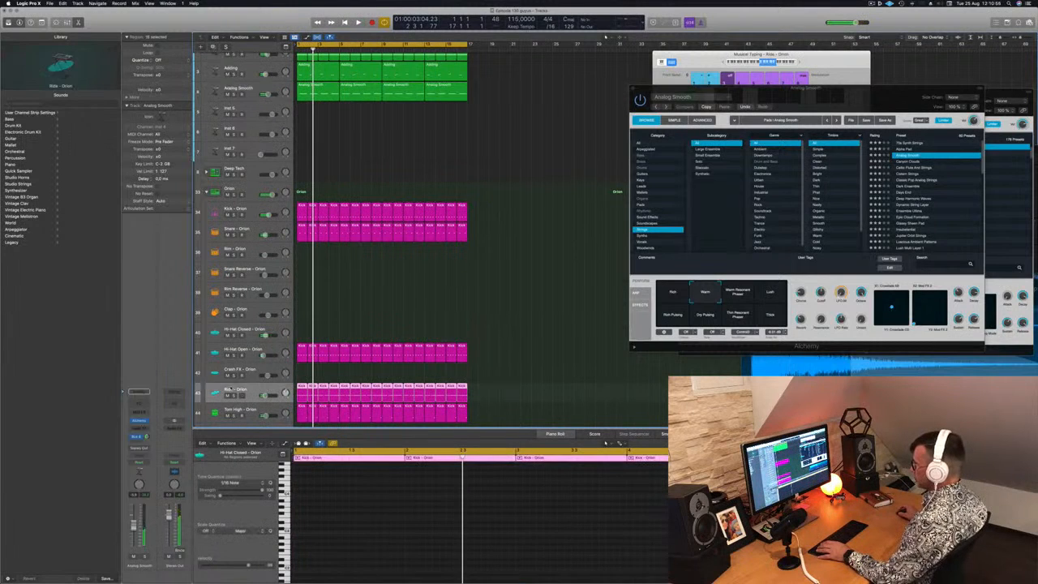
{"action": "key", "text": "Return"}
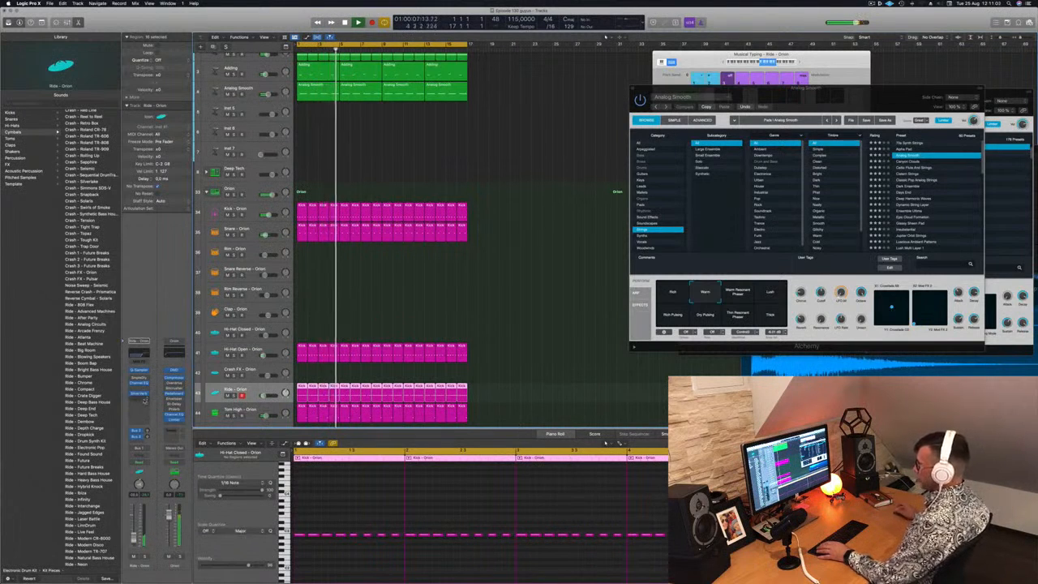
Insert the Step FX multi effect on the Ride - Orion track and move its window aside
{"action": "left_click", "coordinate": [140, 397]}
{"action": "mouse_move", "coordinate": [154, 527]}
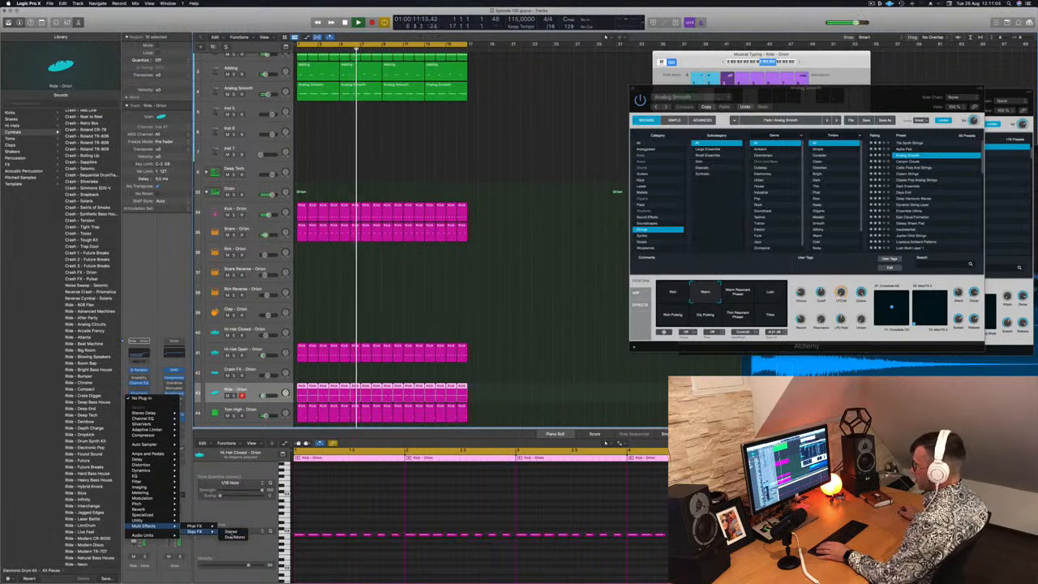
{"action": "left_click", "coordinate": [203, 532]}
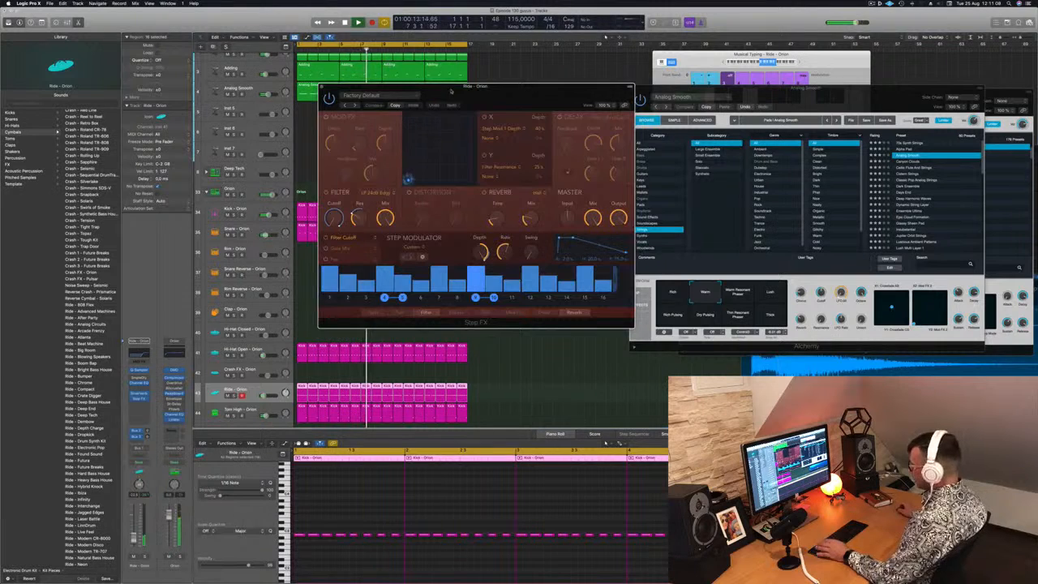
{"action": "left_click_drag", "start_coordinate": [391, 86], "coordinate": [469, 95]}
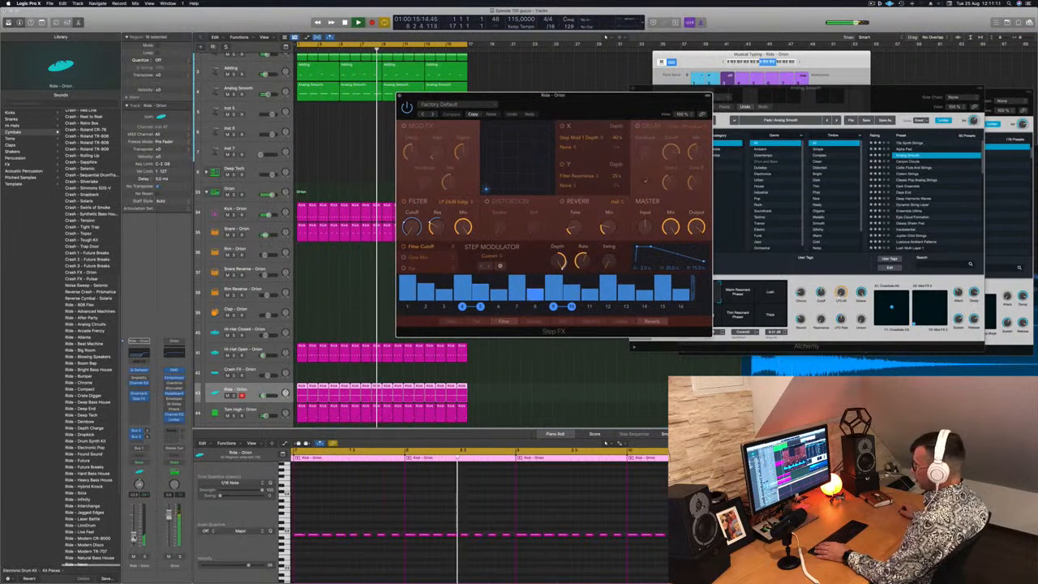
Load the Broken Echoes preset in Step FX on the Ride - Orion track, trim the track volume during playback, and close the plug-in window
{"action": "left_click_drag", "start_coordinate": [134, 539], "coordinate": [134, 535]}
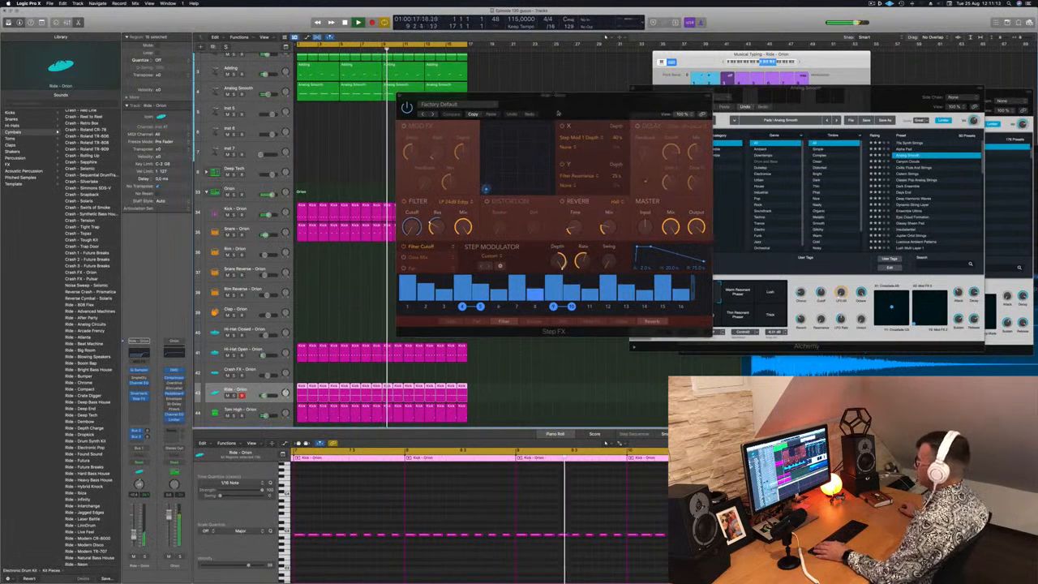
{"action": "left_click_drag", "start_coordinate": [550, 96], "coordinate": [444, 109]}
{"action": "left_click", "coordinate": [326, 128]}
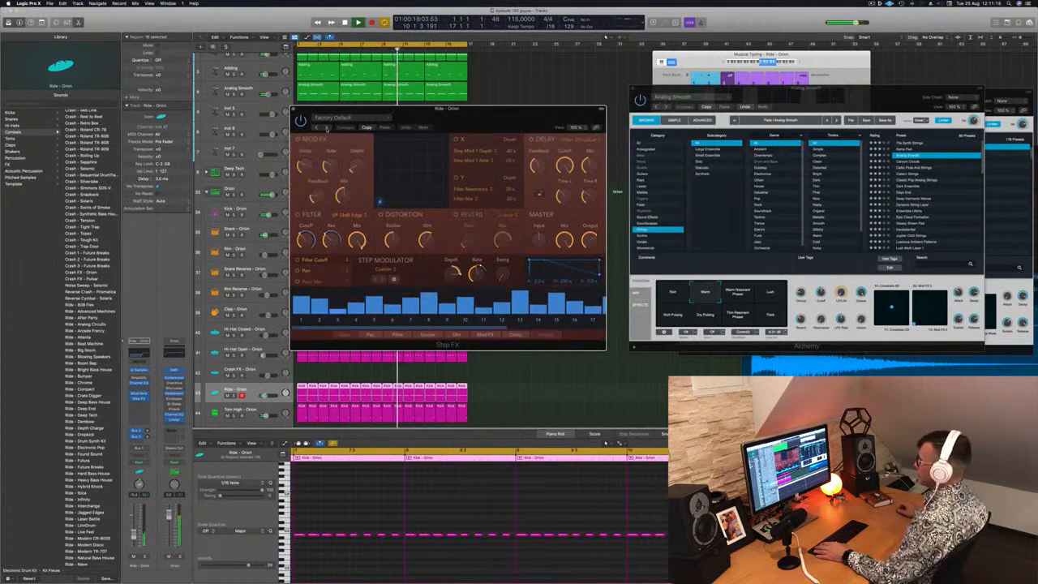
{"action": "left_click_drag", "start_coordinate": [134, 536], "coordinate": [134, 540]}
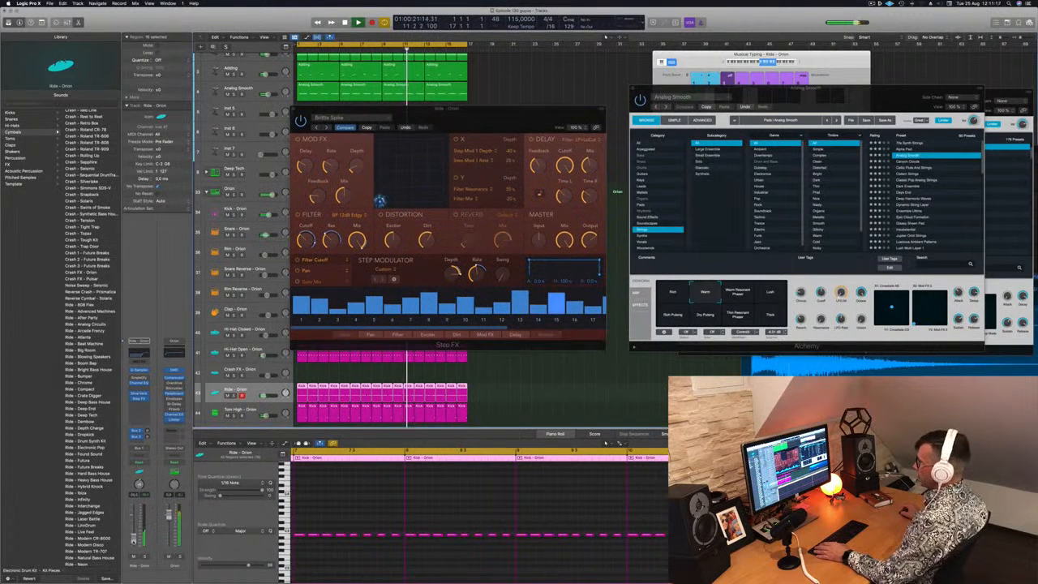
{"action": "left_click", "coordinate": [326, 127]}
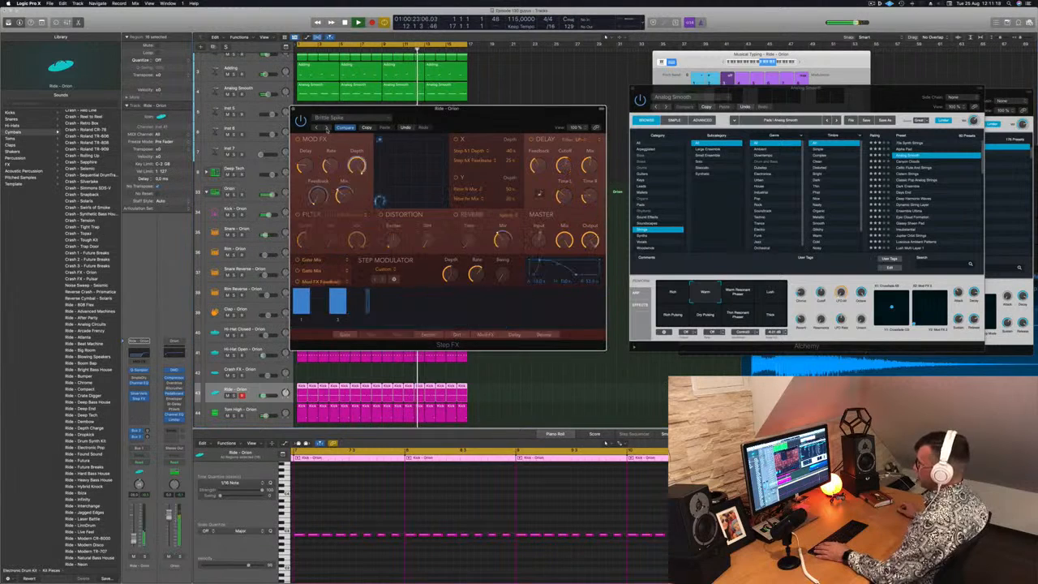
{"action": "left_click_drag", "start_coordinate": [334, 110], "coordinate": [365, 112]}
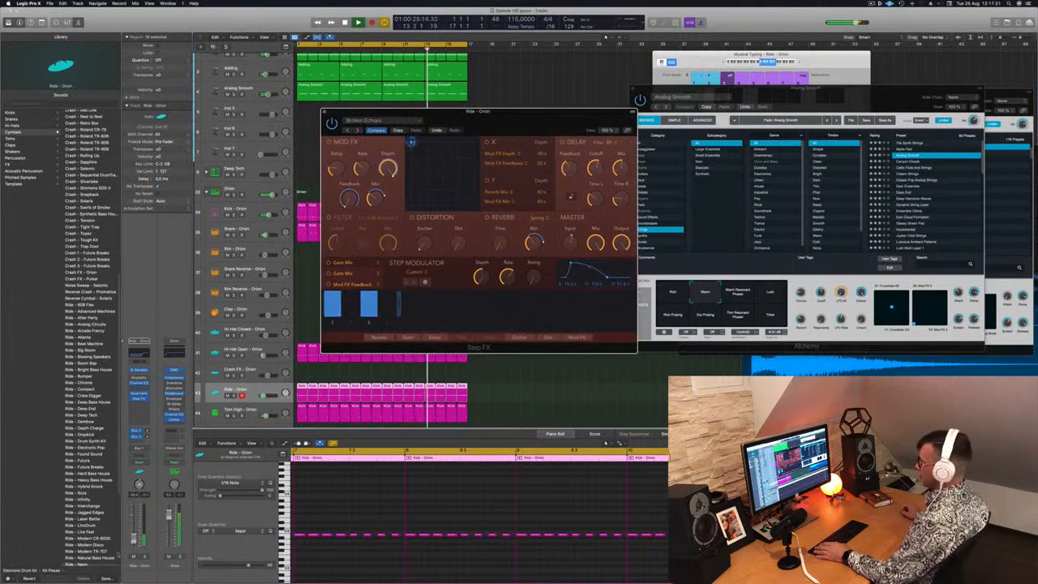
{"action": "left_click_drag", "start_coordinate": [134, 539], "coordinate": [134, 538]}
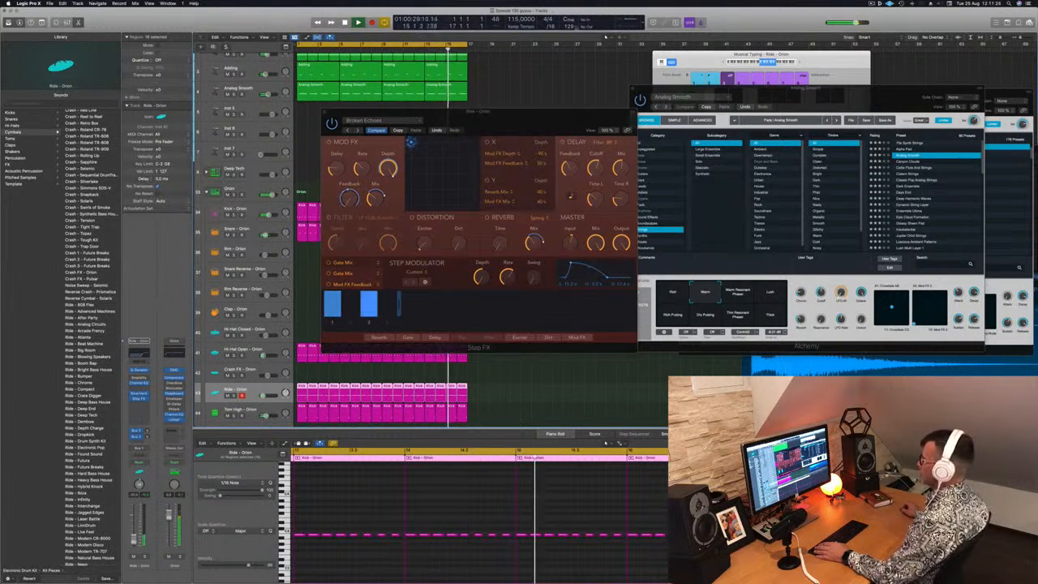
{"action": "left_click_drag", "start_coordinate": [474, 123], "coordinate": [436, 143]}
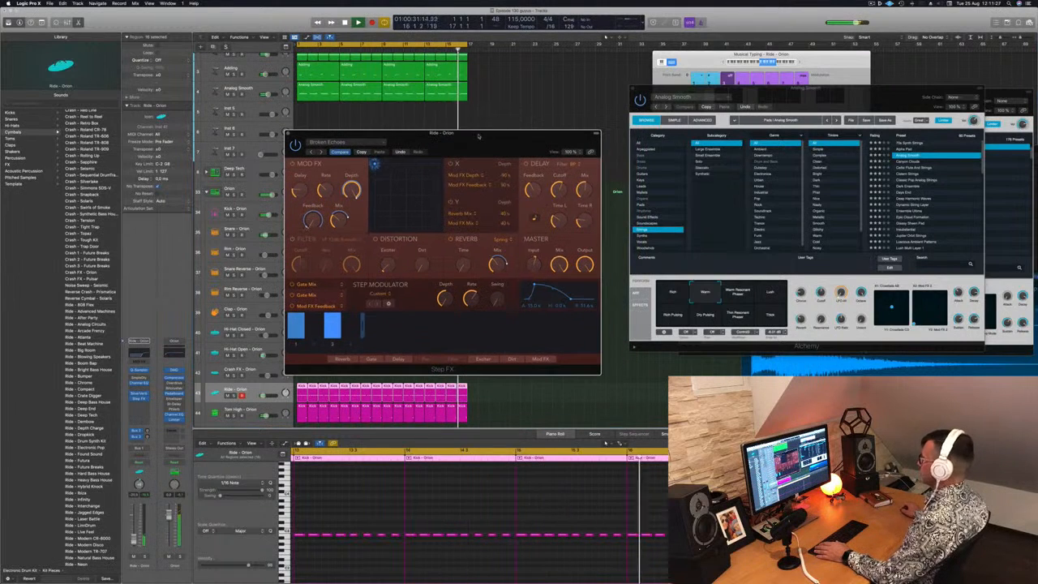
{"action": "left_click", "coordinate": [289, 133]}
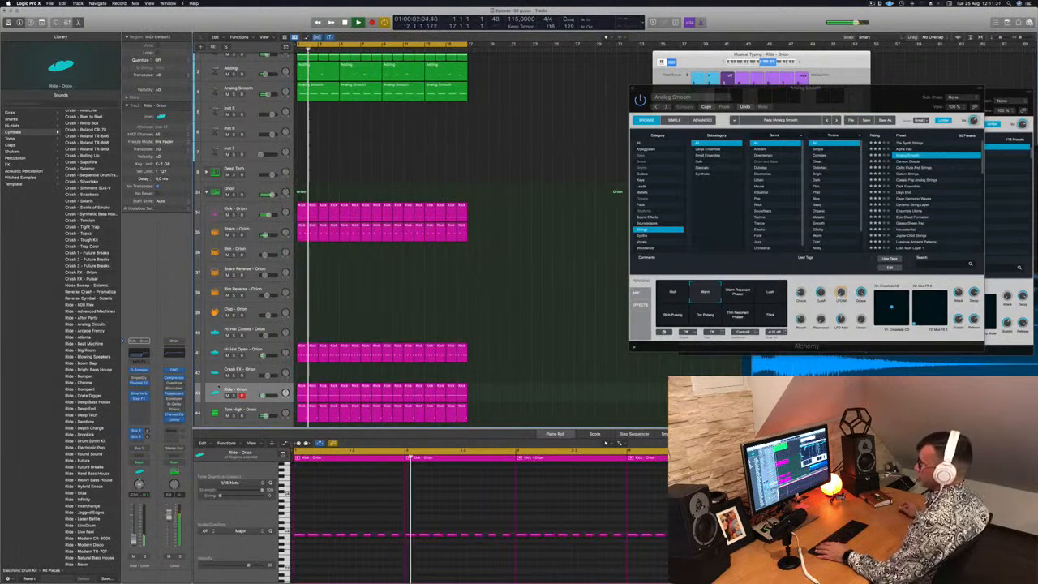
Copy the first one-bar region of the Ride - Orion track onto the Shaker 1 - Orion track at bar 1
{"action": "scroll", "coordinate": [346, 312], "scroll_direction": "down", "scroll_amount": 1}
{"action": "scroll", "coordinate": [347, 313], "scroll_direction": "down", "scroll_amount": 3}
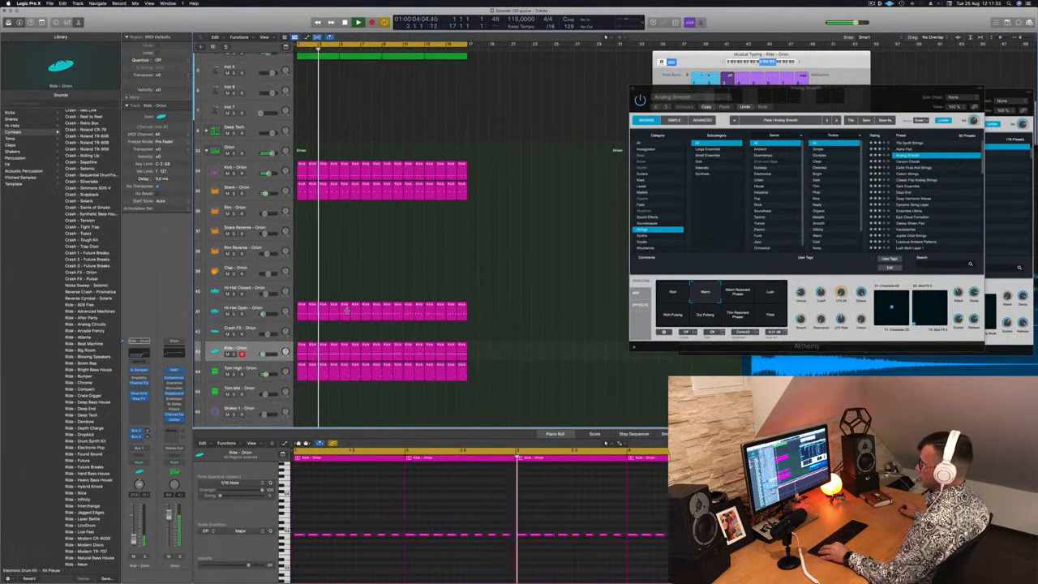
{"action": "key", "text": "super+Up"}
{"action": "key", "text": "super+Up"}
{"action": "key", "text": "super+Up"}
{"action": "key", "text": "super+Up"}
{"action": "scroll", "coordinate": [341, 365], "scroll_direction": "down", "scroll_amount": 5}
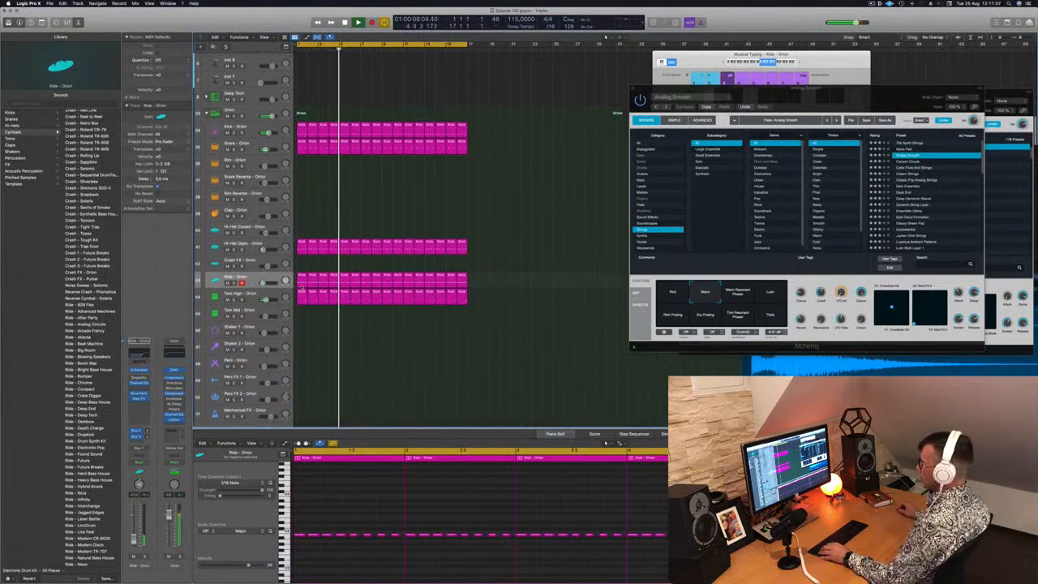
{"action": "left_click_drag", "start_coordinate": [301, 281], "coordinate": [302, 329]}
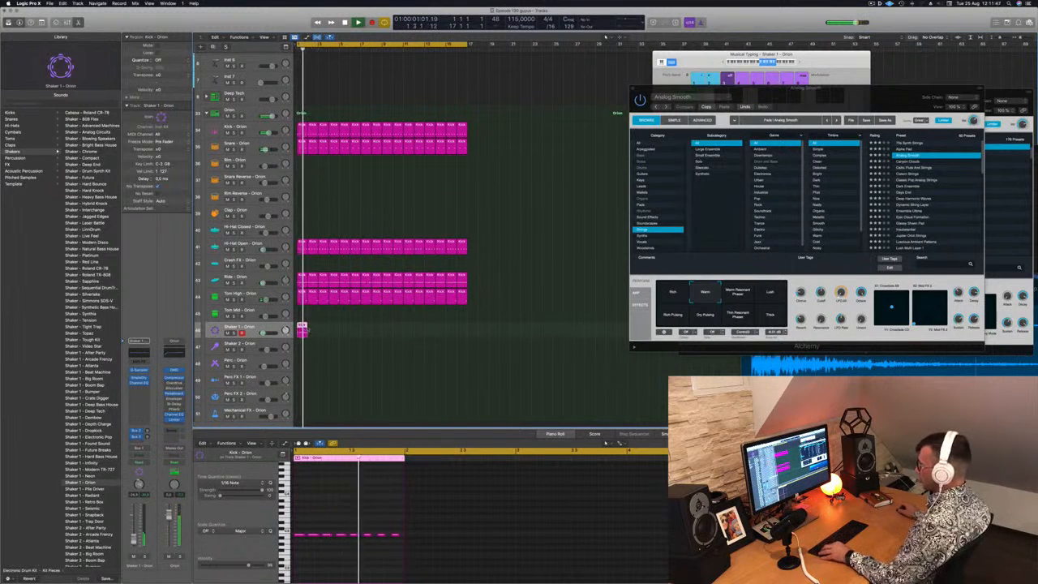
Repeat the Shaker 1 - Orion region across all 16 bars and play the arrangement from the start
{"action": "mouse_move", "coordinate": [302, 330]}
{"action": "left_mouse_down"}
{"action": "mouse_move", "coordinate": [314, 330]}
{"action": "mouse_move", "coordinate": [300, 330]}
{"action": "left_mouse_up"}
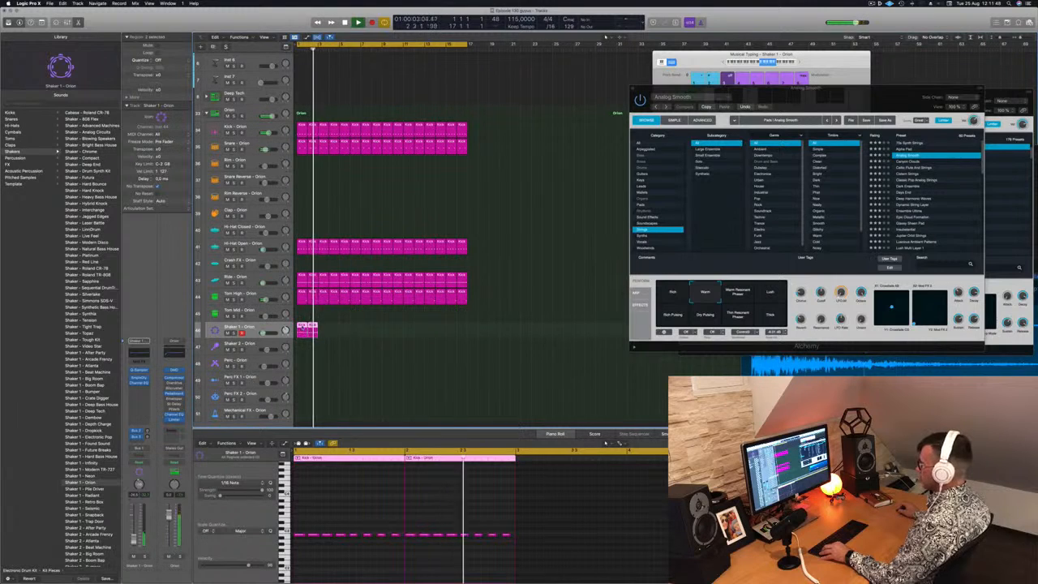
{"action": "key", "text": "super+r"}
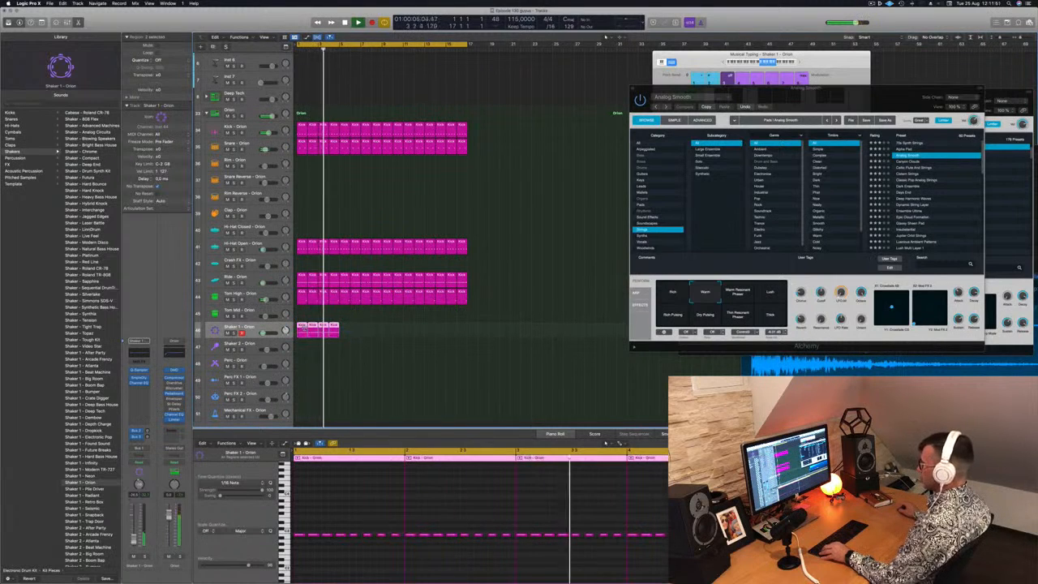
{"action": "left_click_drag", "start_coordinate": [305, 329], "coordinate": [388, 334]}
{"action": "key", "text": "Return"}
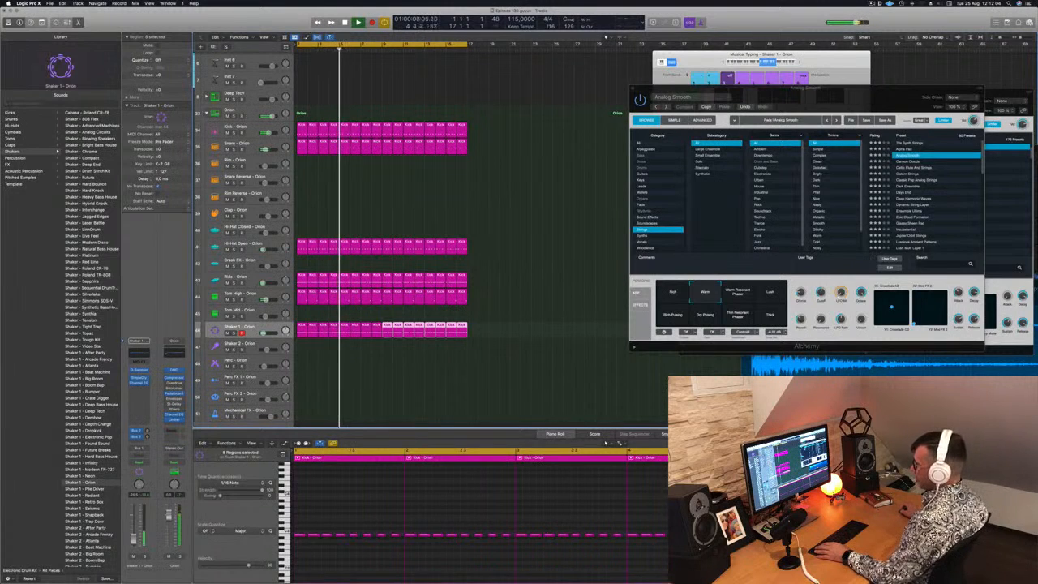
{"action": "left_click", "coordinate": [365, 407]}
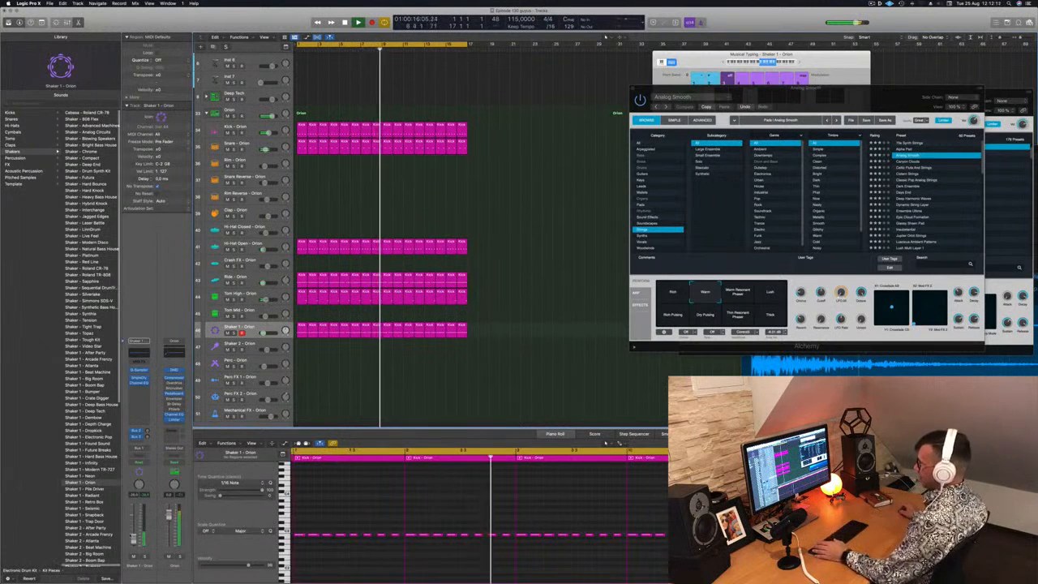
Duplicate the Super Lead track with its settings, directly below the original
{"action": "scroll", "coordinate": [455, 253], "scroll_direction": "up", "scroll_amount": 3}
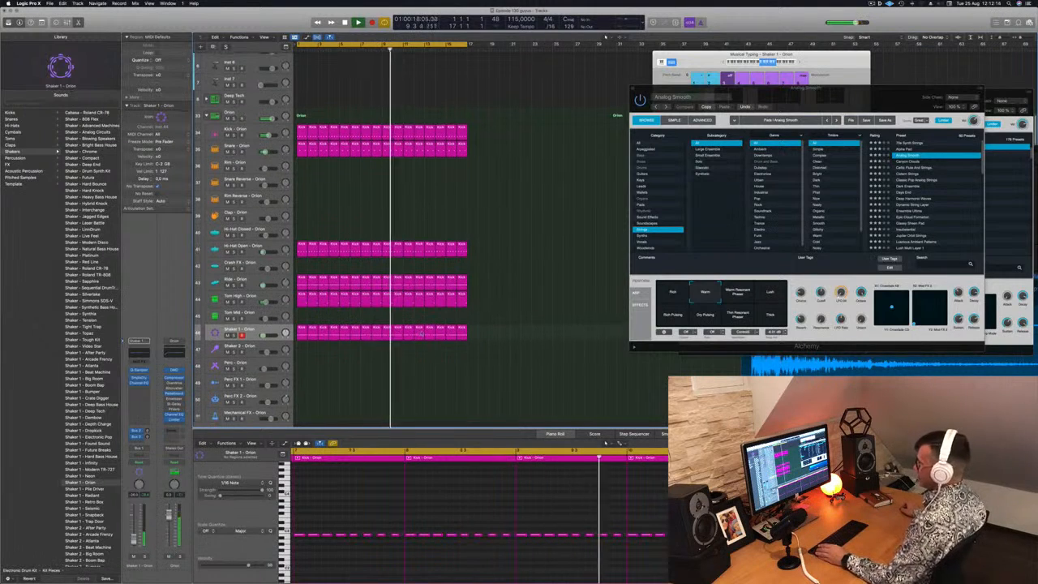
{"action": "scroll", "coordinate": [455, 252], "scroll_direction": "down", "scroll_amount": 5}
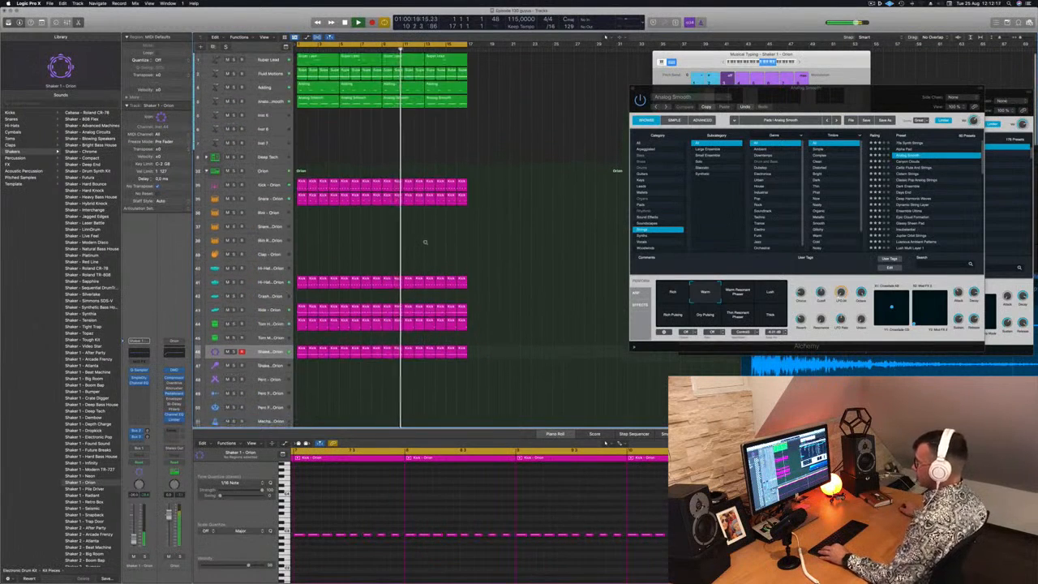
{"action": "scroll", "coordinate": [388, 203], "scroll_direction": "down", "scroll_amount": 3}
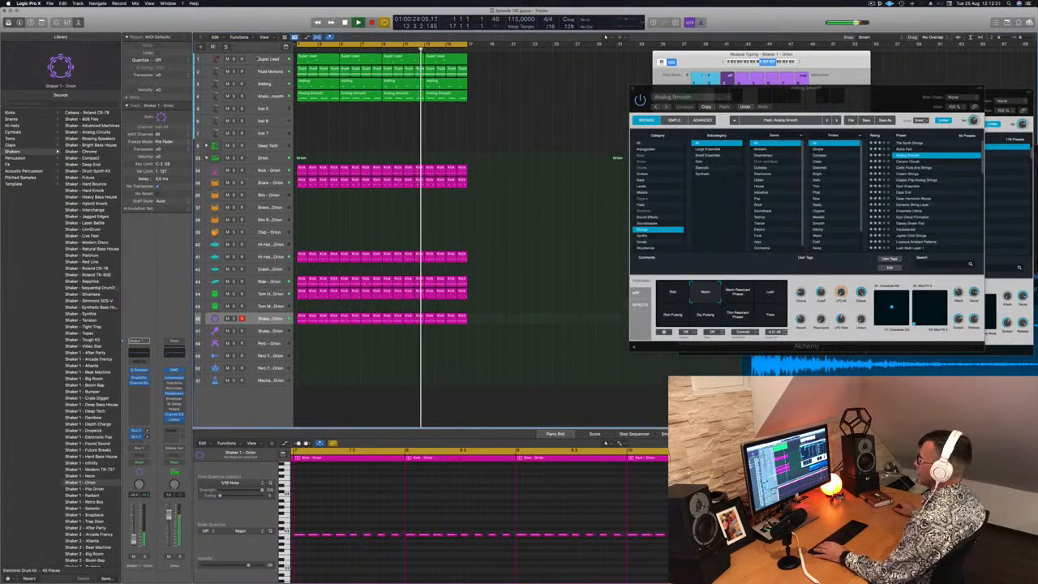
{"action": "left_click", "coordinate": [254, 59]}
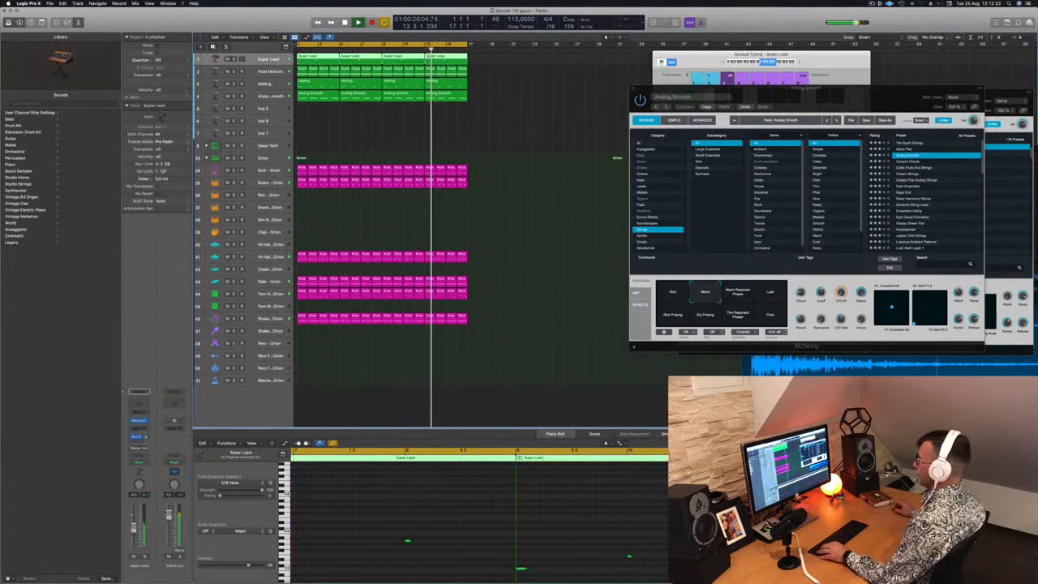
{"action": "left_click", "coordinate": [214, 47]}
Copy the first Super Lead region onto the duplicated Super Lead track at bar 1
{"action": "left_click", "coordinate": [312, 57]}
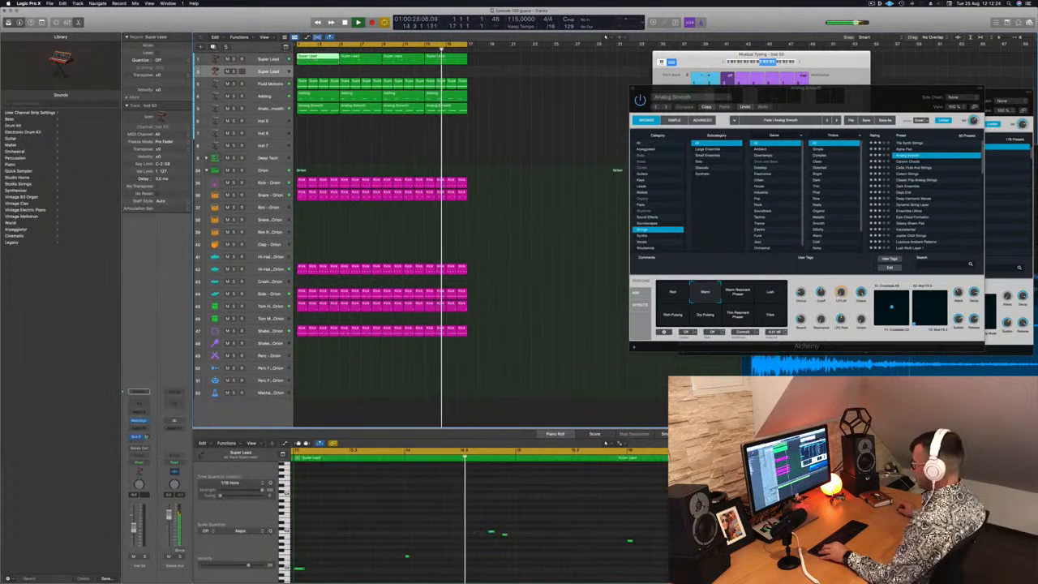
{"action": "scroll", "coordinate": [382, 523], "scroll_direction": "left", "scroll_amount": 2}
{"action": "scroll", "coordinate": [378, 523], "scroll_direction": "down", "scroll_amount": 4}
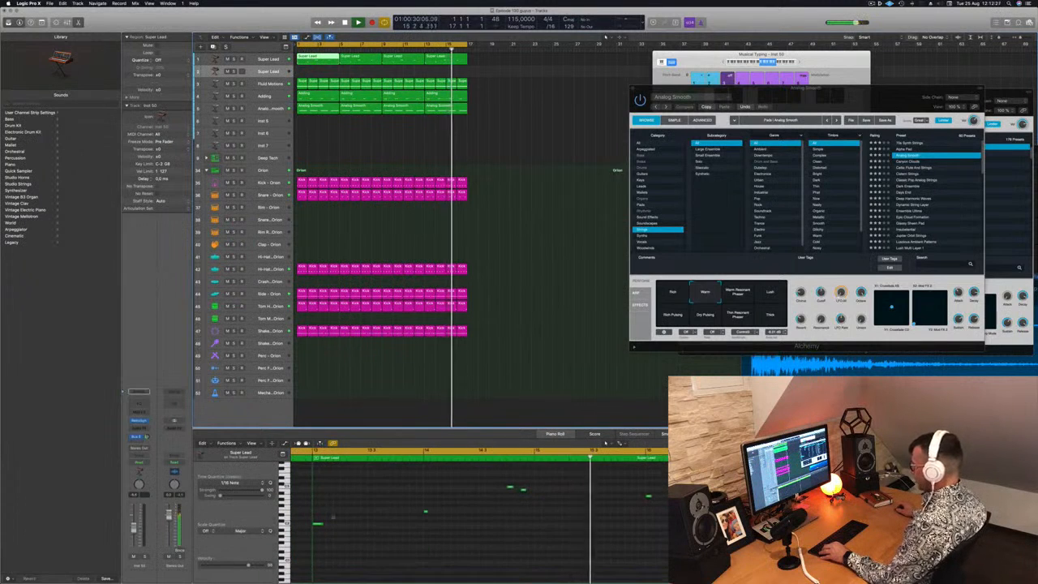
{"action": "left_click", "coordinate": [339, 521]}
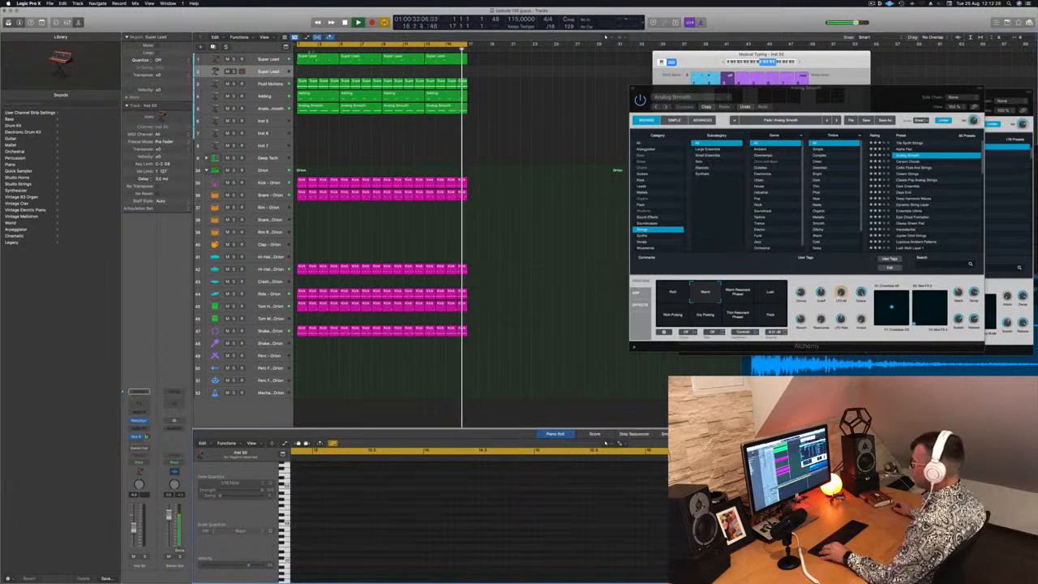
{"action": "left_click_drag", "start_coordinate": [311, 59], "coordinate": [316, 73]}
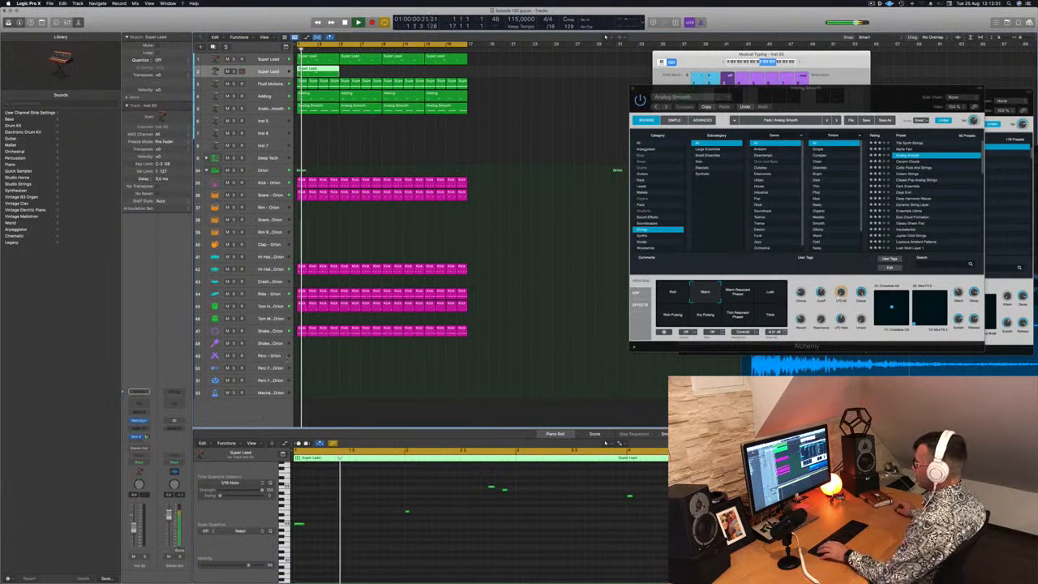
Lengthen all notes in the copied Super Lead region to about one bar each and delete the first of the two overlapping notes before bar 3
{"action": "left_click", "coordinate": [327, 524]}
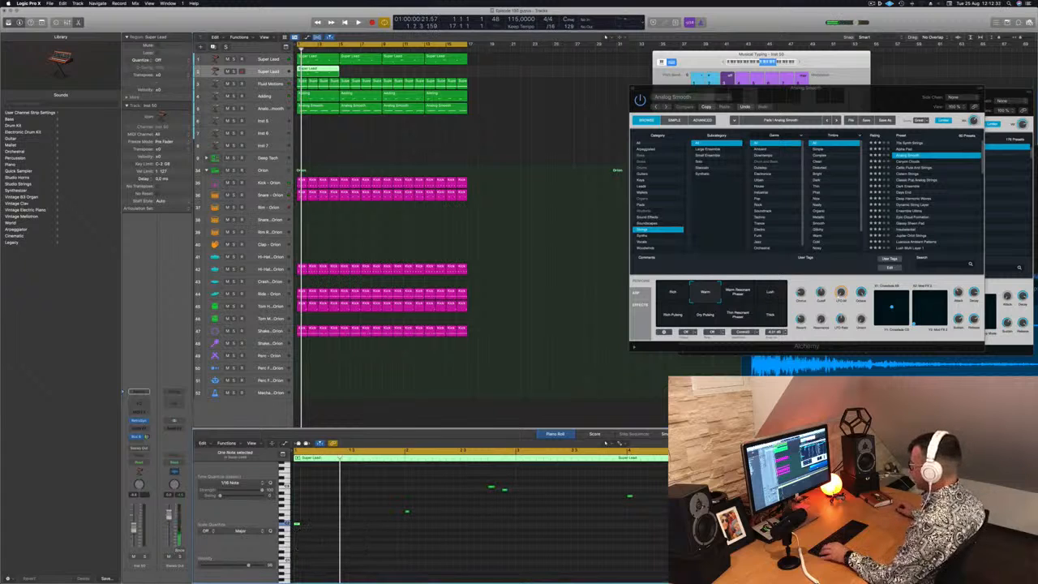
{"action": "left_click_drag", "start_coordinate": [690, 488], "coordinate": [492, 560]}
{"action": "scroll", "coordinate": [492, 558], "scroll_direction": "up", "scroll_amount": 5}
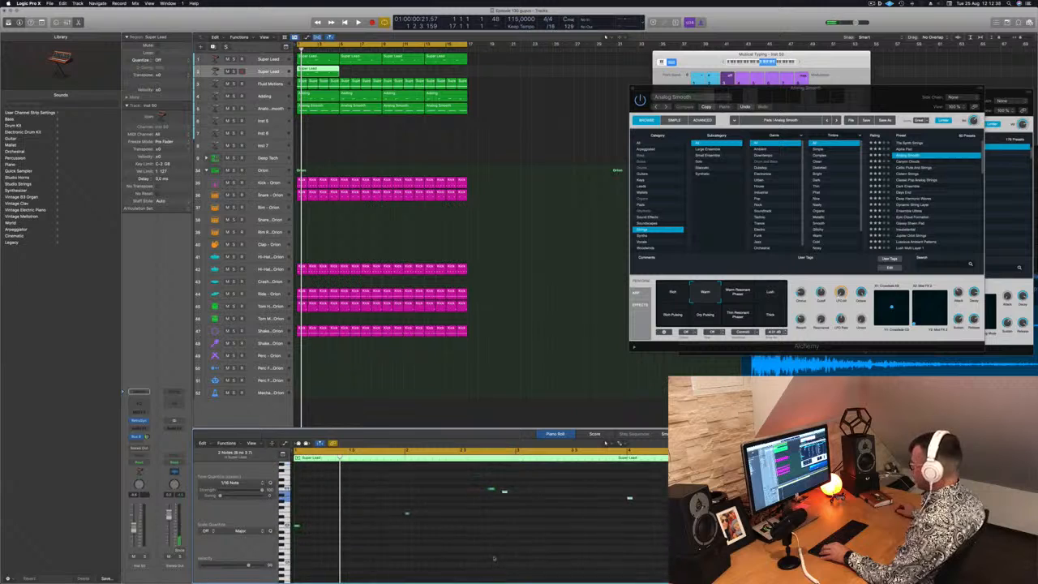
{"action": "scroll", "coordinate": [493, 558], "scroll_direction": "up", "scroll_amount": 1}
{"action": "left_click_drag", "start_coordinate": [299, 498], "coordinate": [661, 560]}
{"action": "left_click_drag", "start_coordinate": [298, 538], "coordinate": [384, 539]}
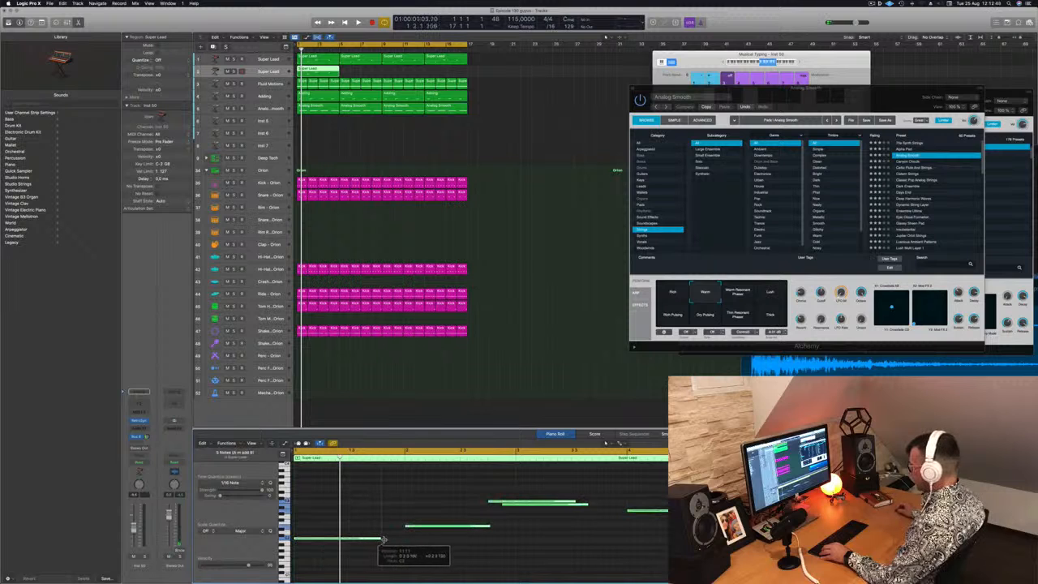
{"action": "left_click", "coordinate": [487, 492]}
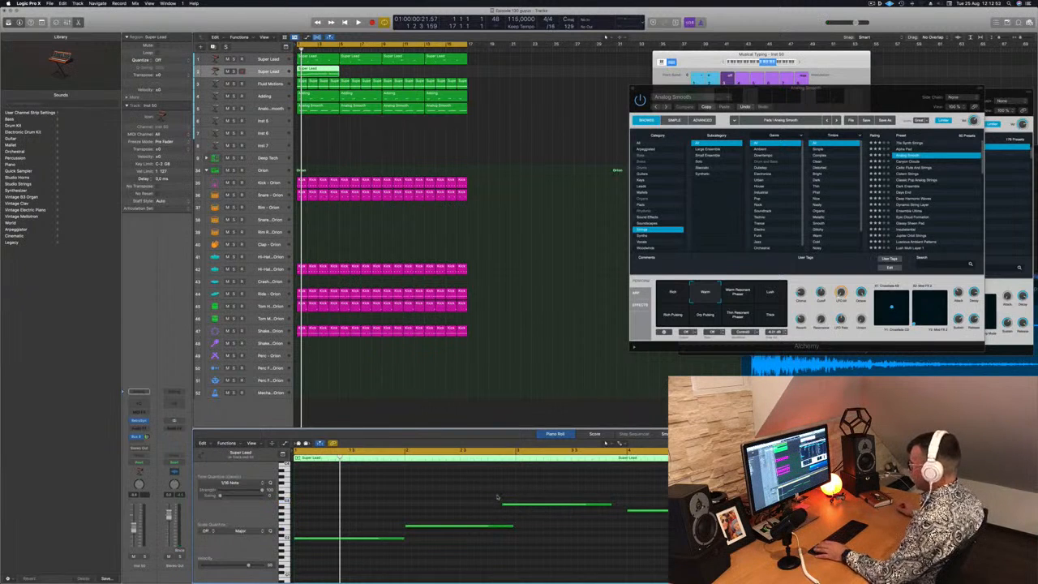
Play the sustained melody and repeat its four-bar region on the duplicated Super Lead track to fill 16 bars
{"action": "key", "text": "space"}
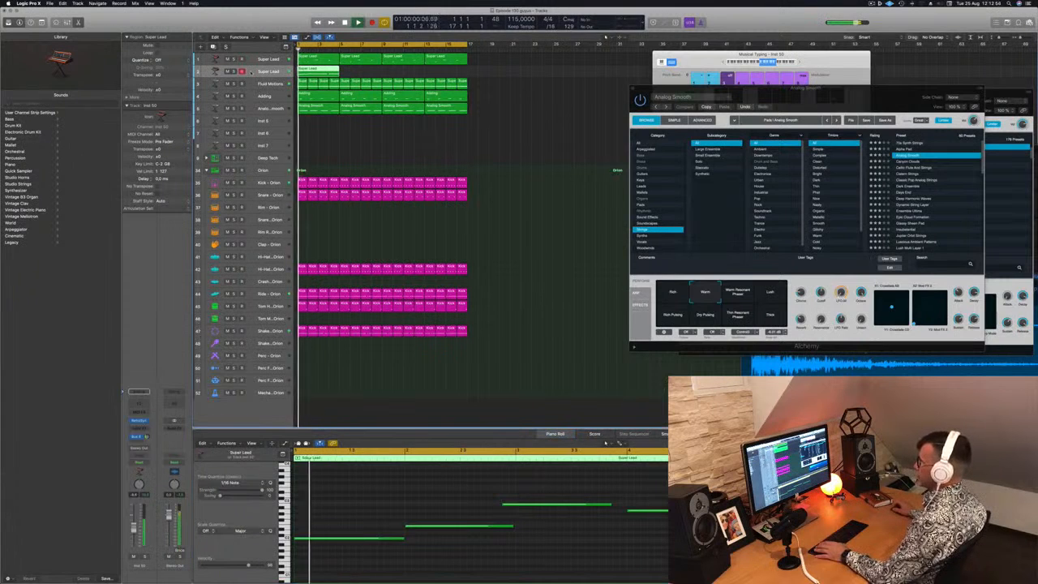
{"action": "left_click_drag", "start_coordinate": [325, 72], "coordinate": [367, 77]}
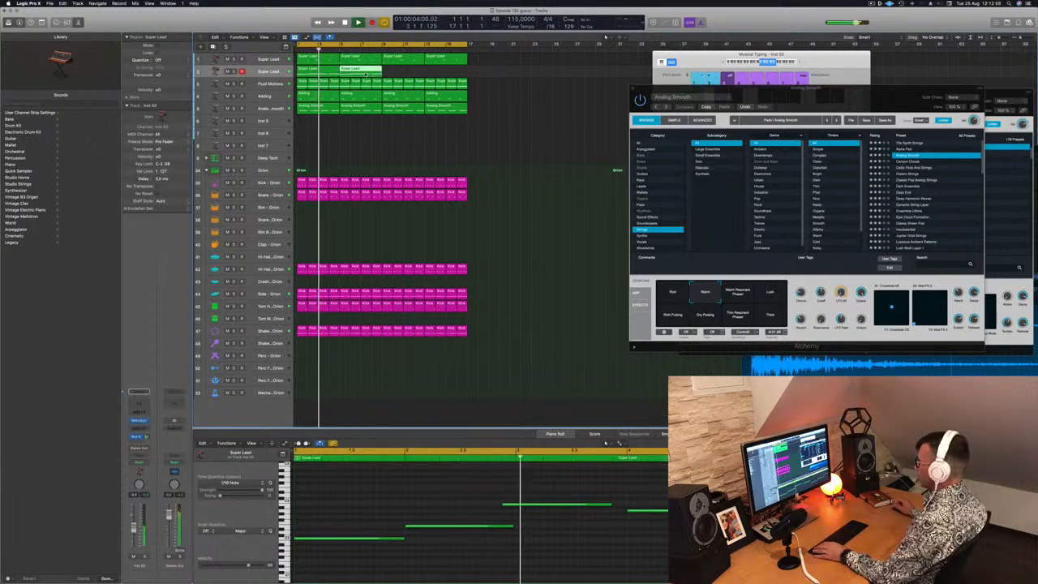
{"action": "left_click", "coordinate": [317, 72], "text": "shift"}
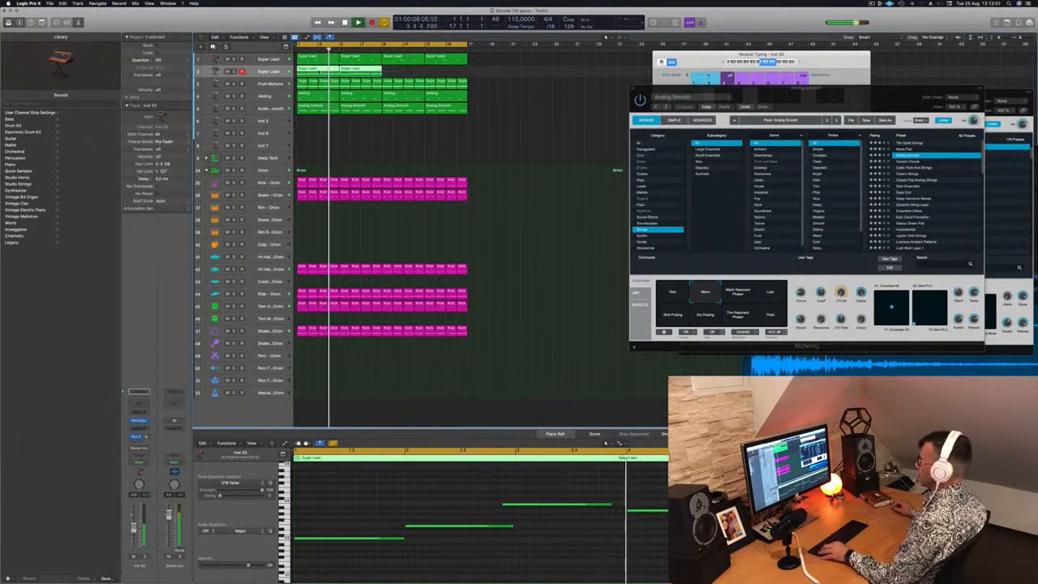
{"action": "left_click_drag", "start_coordinate": [318, 72], "coordinate": [400, 76]}
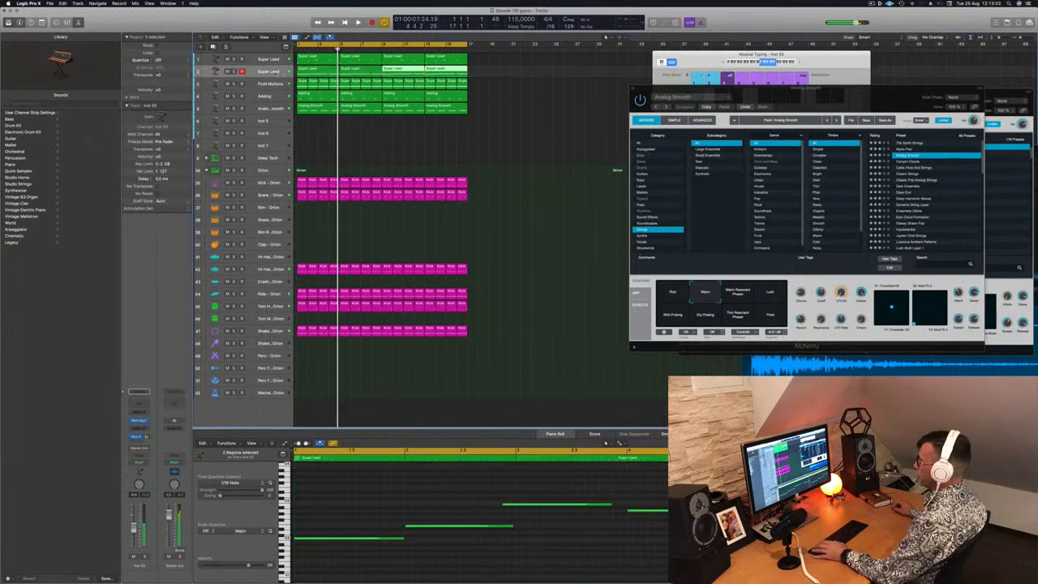
Enlarge the duplicated Super Lead track's height and load the Mellow Brass preset from 06 Synth Brass in its Retro Synth
{"action": "left_click_drag", "start_coordinate": [251, 85], "coordinate": [253, 103]}
{"action": "left_click", "coordinate": [258, 76]}
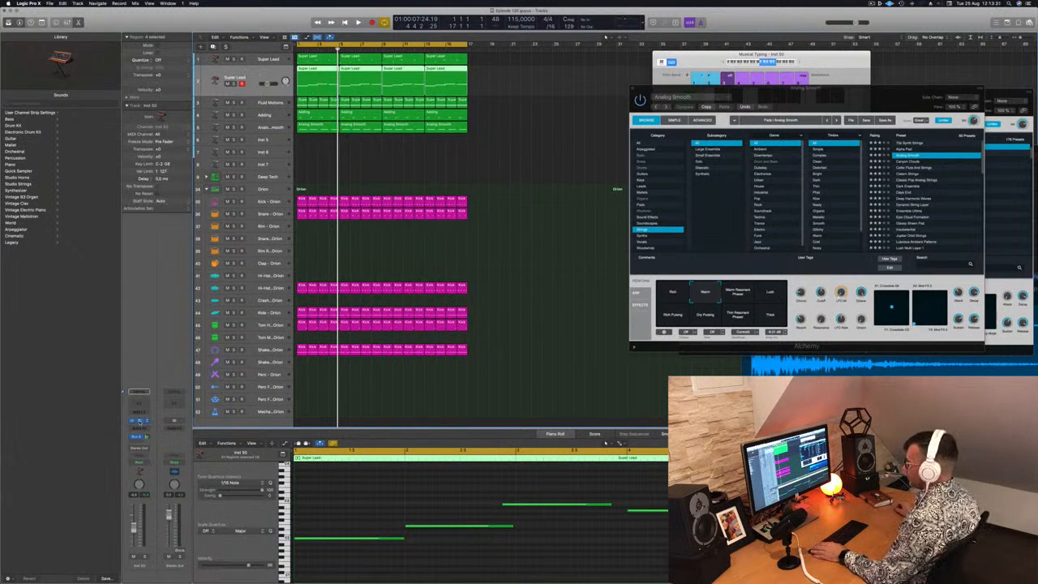
{"action": "left_click", "coordinate": [139, 422]}
{"action": "left_click_drag", "start_coordinate": [483, 101], "coordinate": [577, 93]}
{"action": "left_click", "coordinate": [459, 85]}
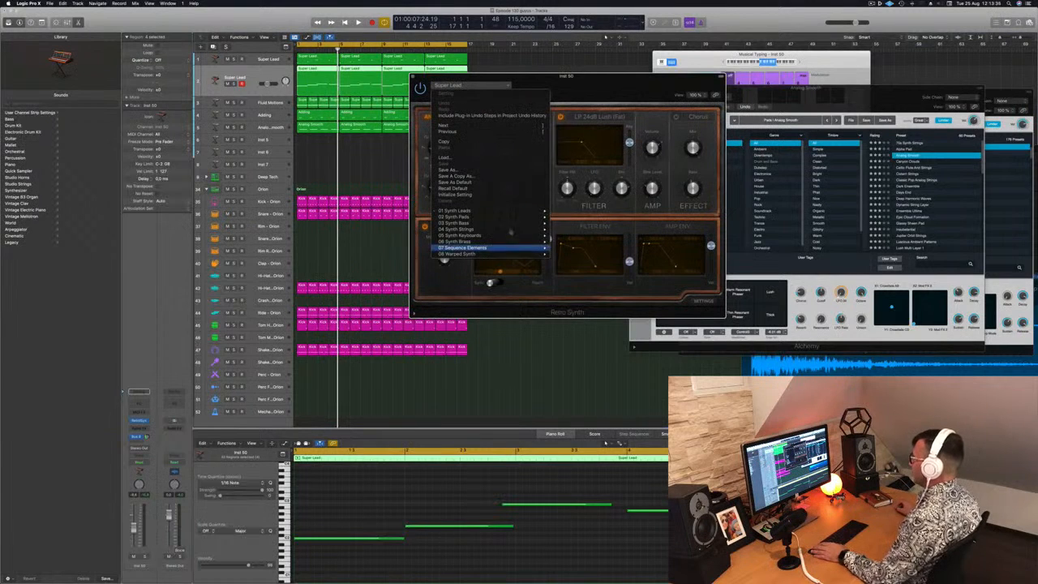
{"action": "mouse_move", "coordinate": [509, 224]}
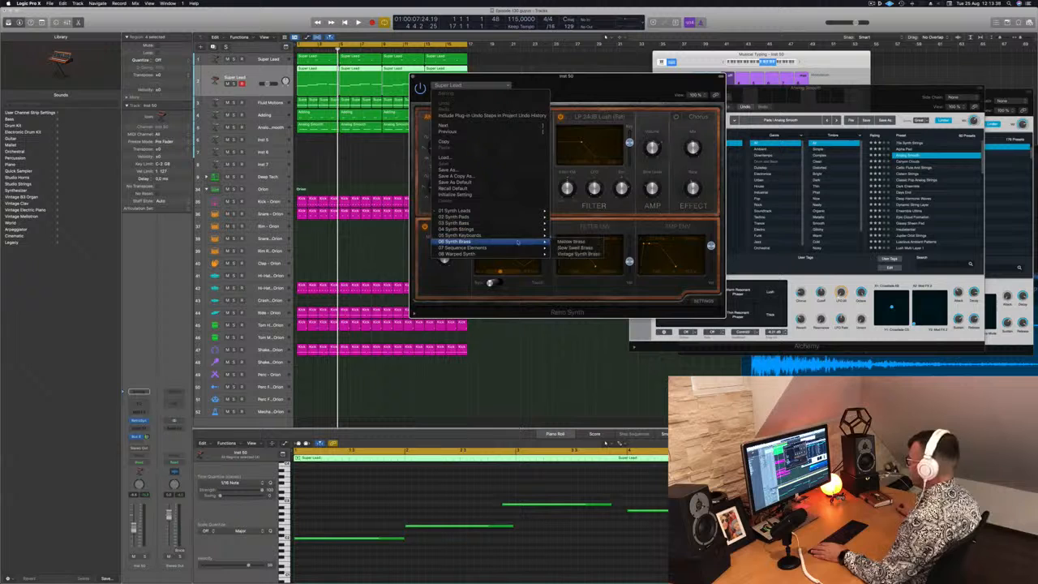
{"action": "left_click", "coordinate": [570, 242]}
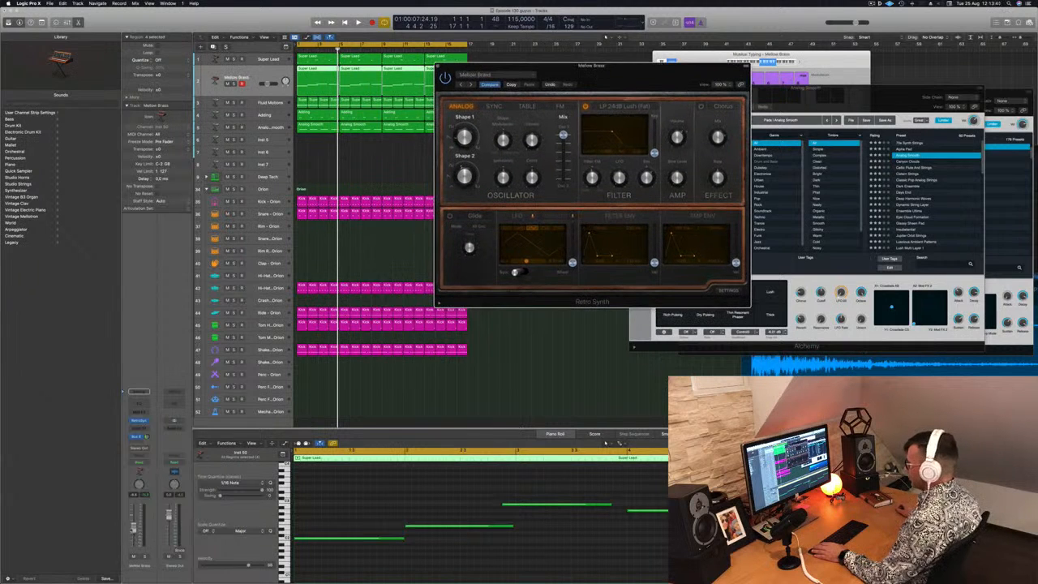
During playback, load the next brass preset, Slow Swell Brass, in Retro Synth and adjust the channel's volume fader and bus send
{"action": "left_click", "coordinate": [134, 525]}
{"action": "key", "text": "space"}
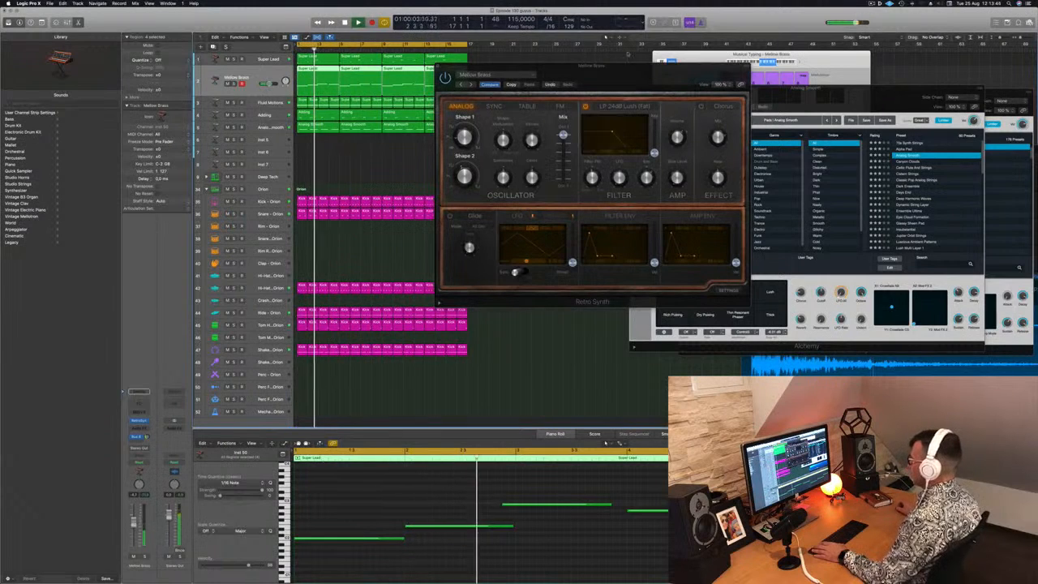
{"action": "left_click", "coordinate": [472, 85]}
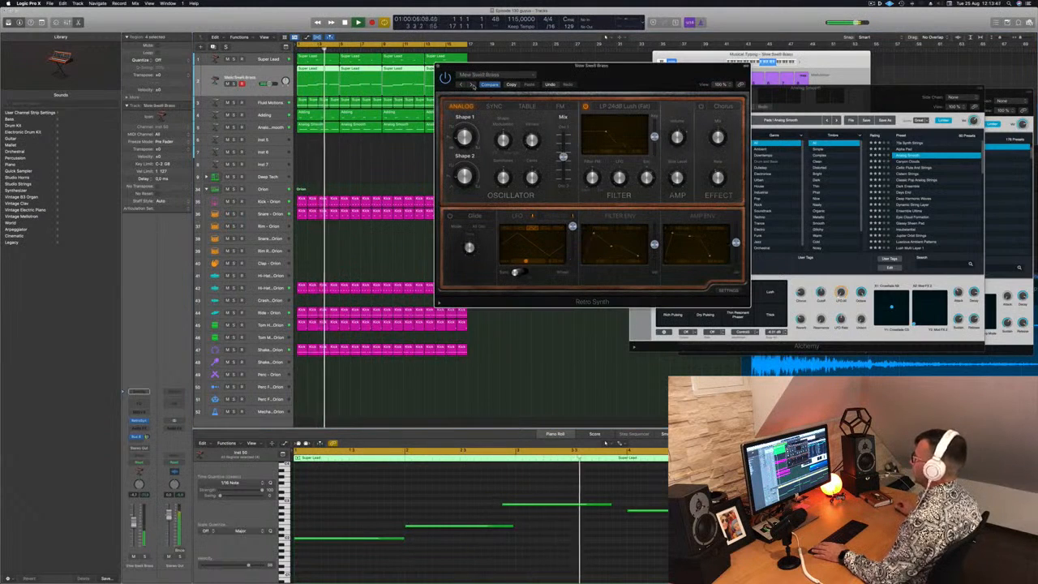
{"action": "left_click", "coordinate": [472, 84]}
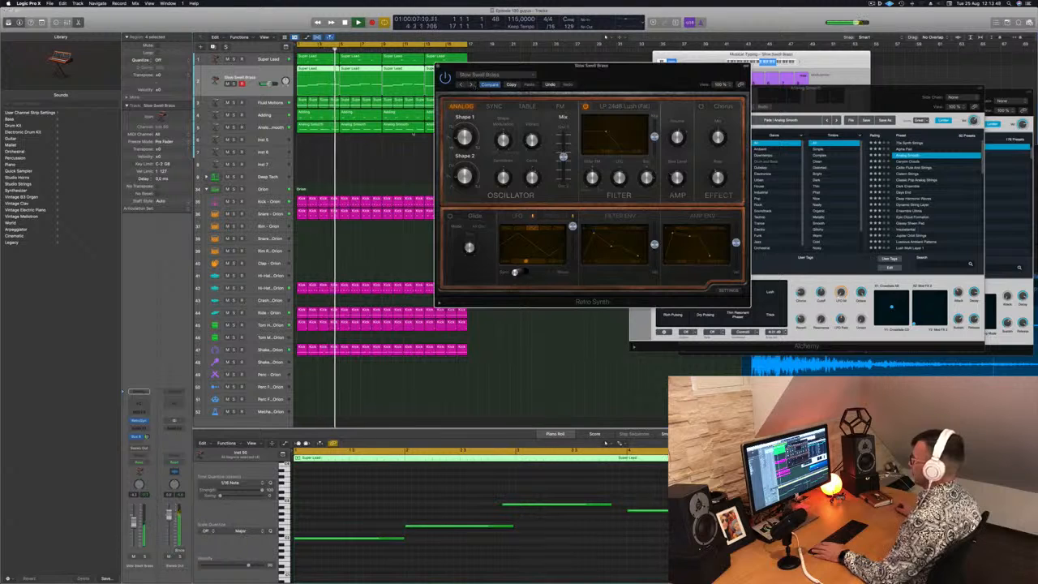
{"action": "left_click_drag", "start_coordinate": [134, 523], "coordinate": [134, 531]}
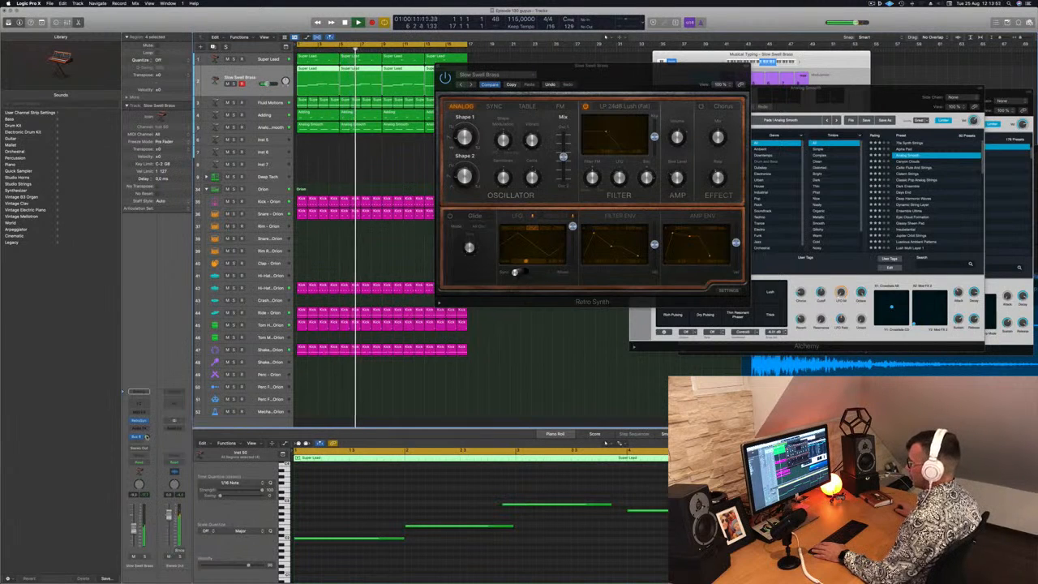
{"action": "left_click_drag", "start_coordinate": [146, 437], "coordinate": [147, 436]}
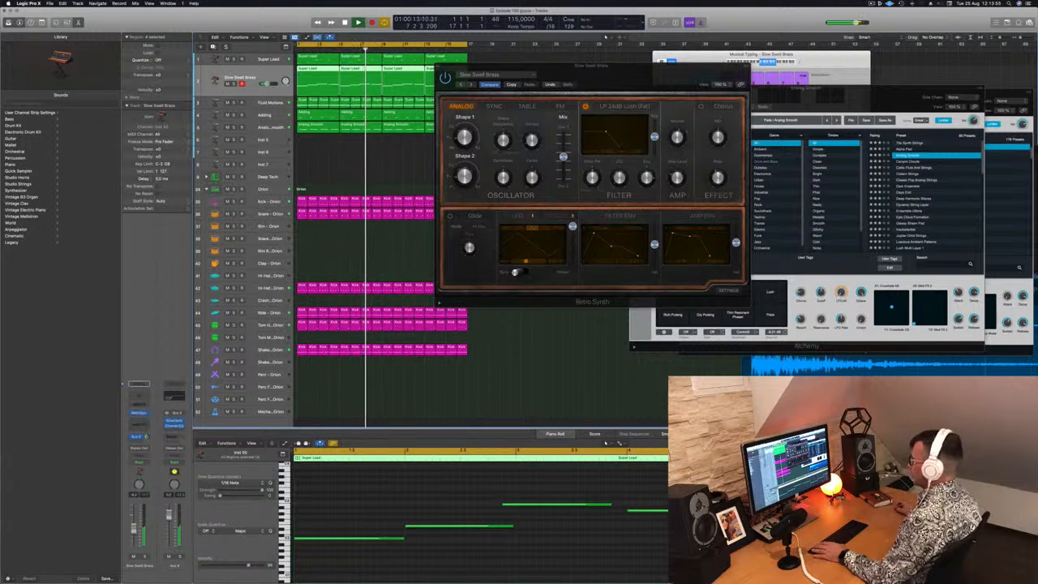
Try the Vintage Synth Brass preset from the start of the song, and load Airy Picks from 07 Sequence Elements in its place
{"action": "key", "text": "Return"}
{"action": "left_click_drag", "start_coordinate": [568, 66], "coordinate": [526, 68]}
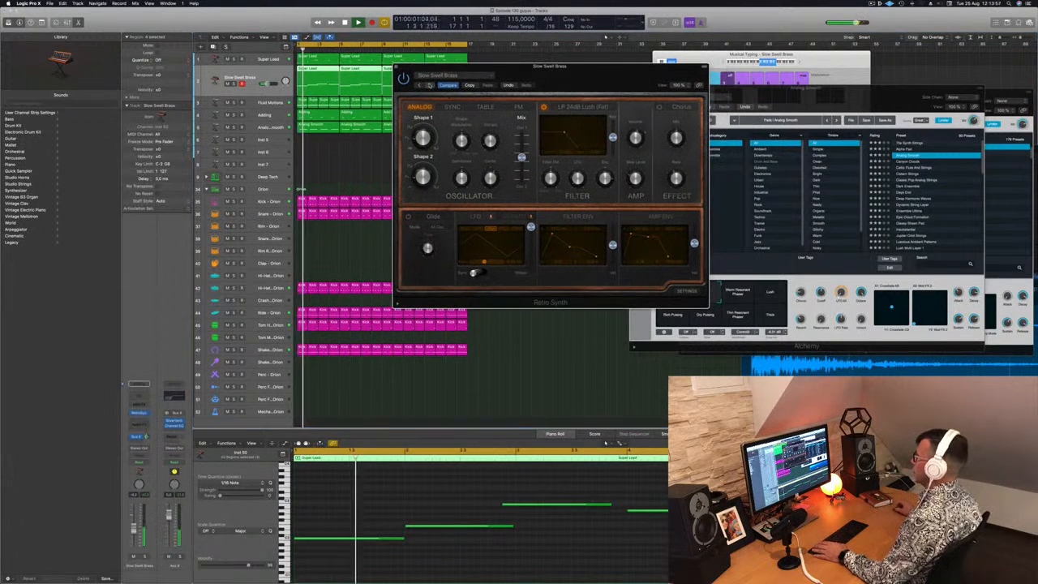
{"action": "left_click", "coordinate": [429, 85]}
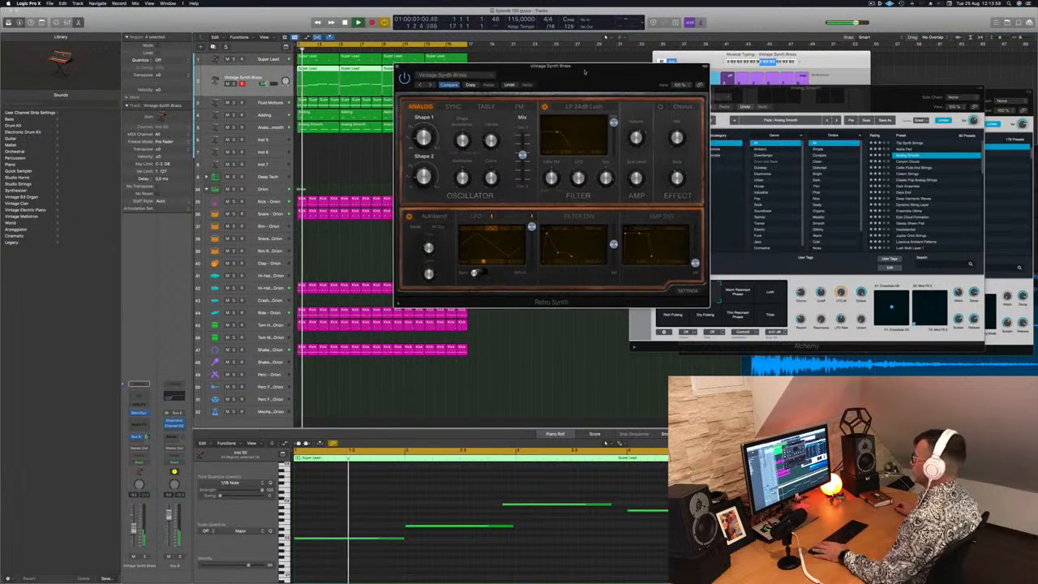
{"action": "left_click", "coordinate": [444, 74]}
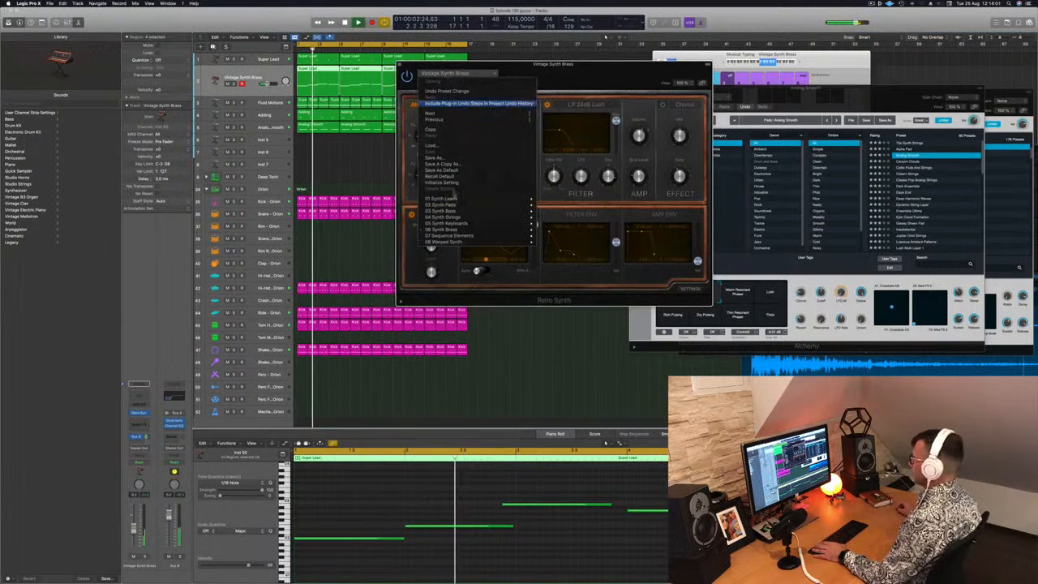
{"action": "mouse_move", "coordinate": [519, 236]}
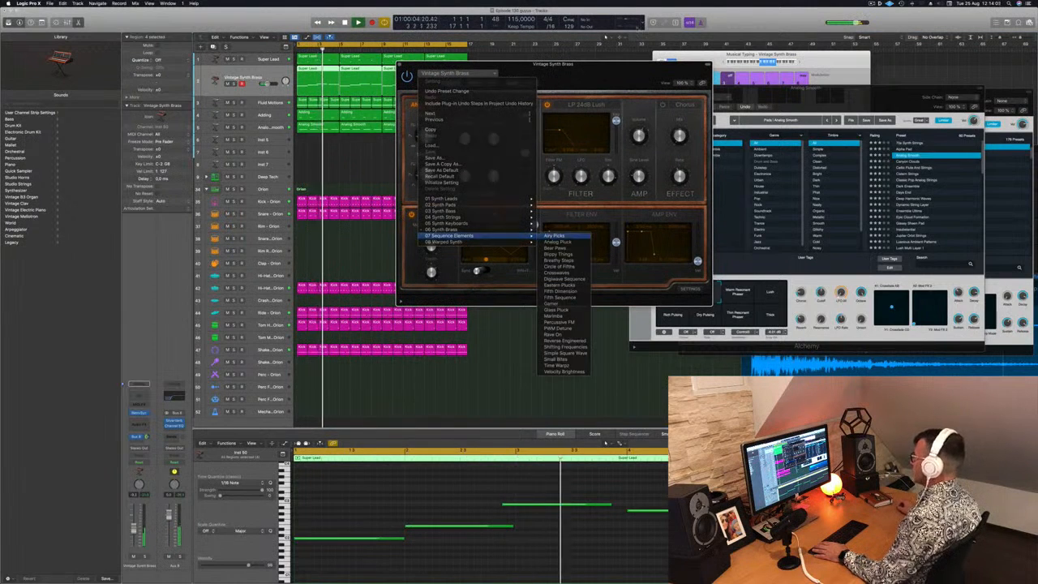
{"action": "left_click", "coordinate": [555, 236]}
{"action": "left_click_drag", "start_coordinate": [589, 72], "coordinate": [614, 39]}
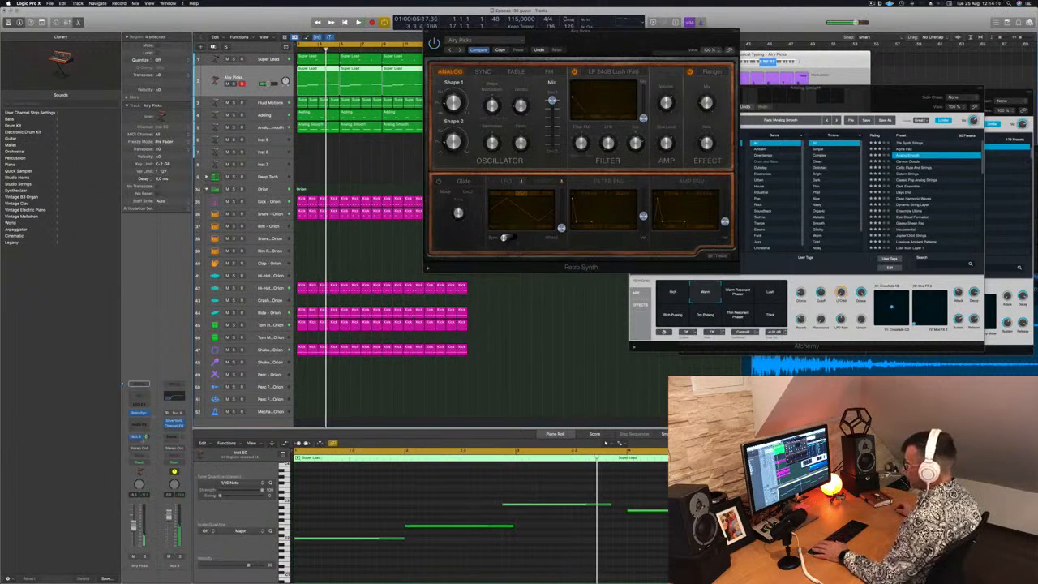
Add an Arpeggiator MIDI effect to the Airy Picks track and play it, placing both plug-in windows clear of the tracks
{"action": "left_click", "coordinate": [137, 403]}
{"action": "left_click", "coordinate": [144, 413]}
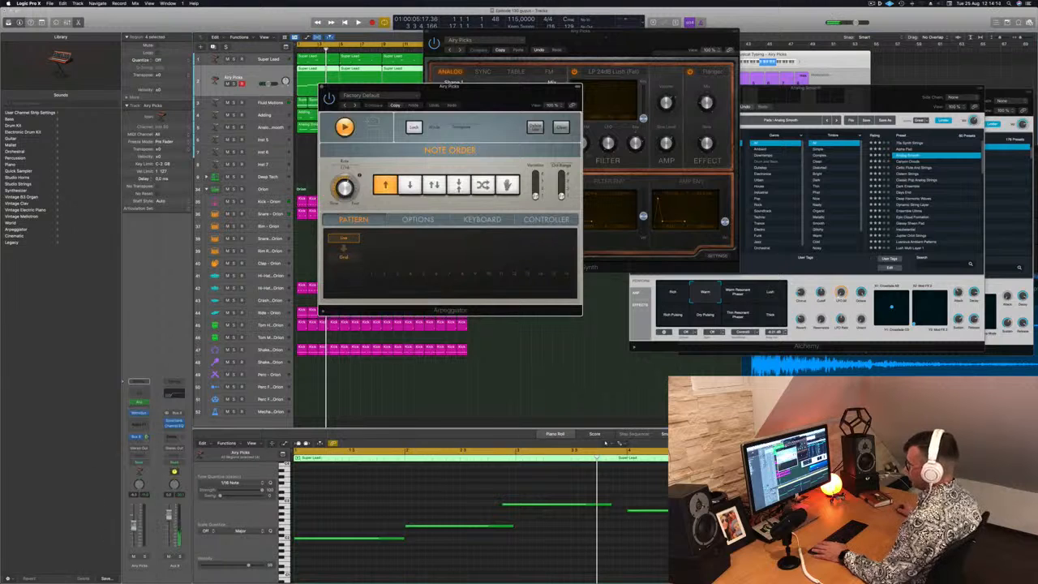
{"action": "key", "text": "space"}
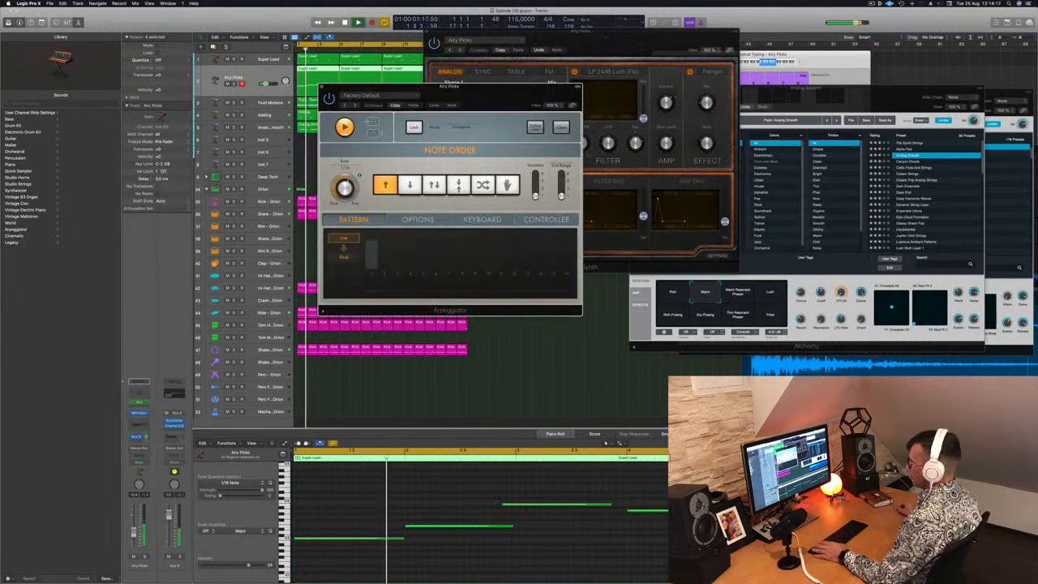
{"action": "left_click_drag", "start_coordinate": [495, 91], "coordinate": [946, 99]}
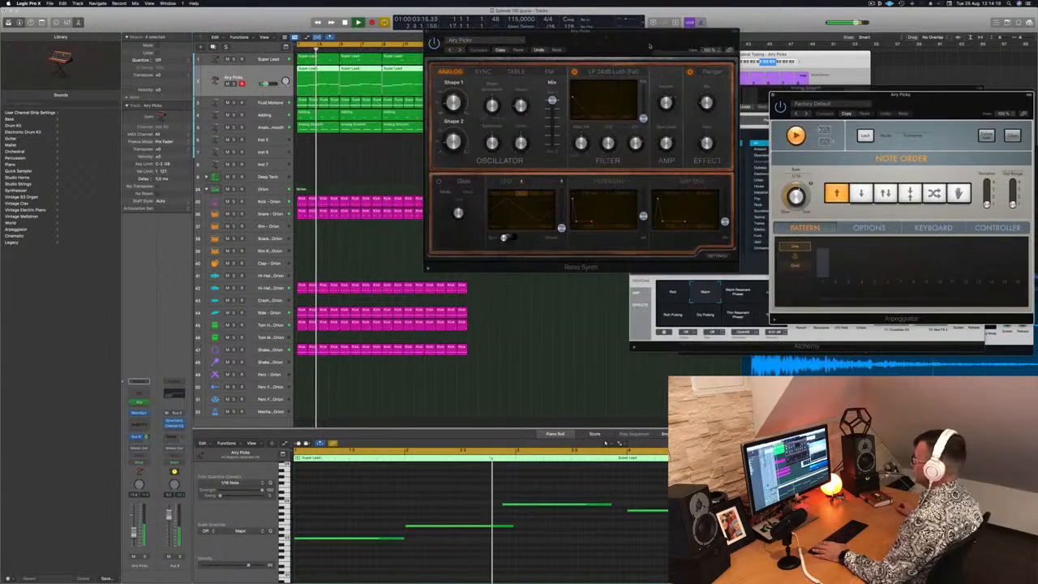
{"action": "left_click_drag", "start_coordinate": [649, 46], "coordinate": [605, 109]}
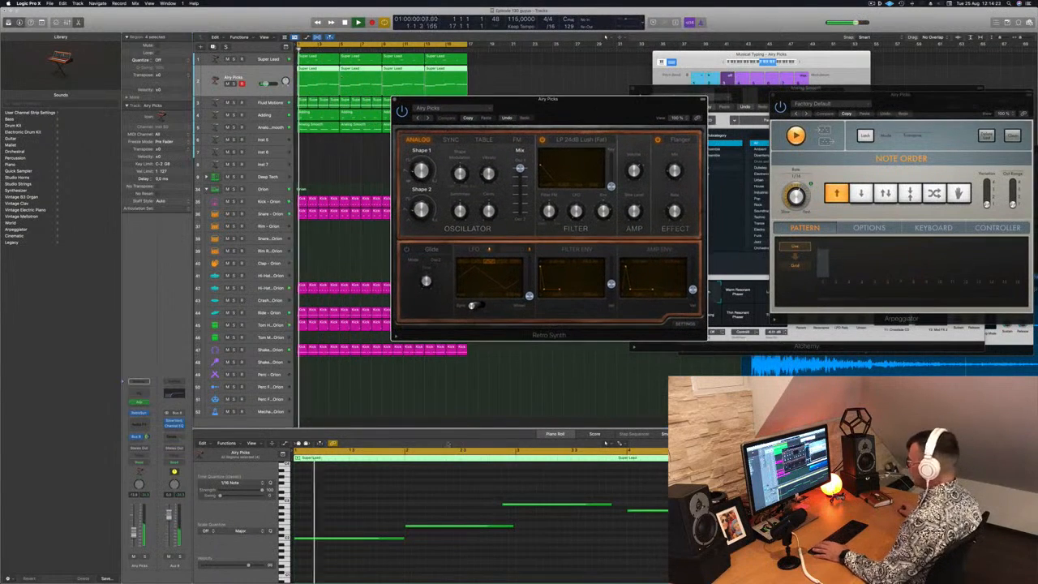
{"action": "key", "text": "space"}
Shift the third note of the Airy Picks track's first region onto bar 3 and replace the three later regions with copies of it
{"action": "left_click", "coordinate": [501, 495]}
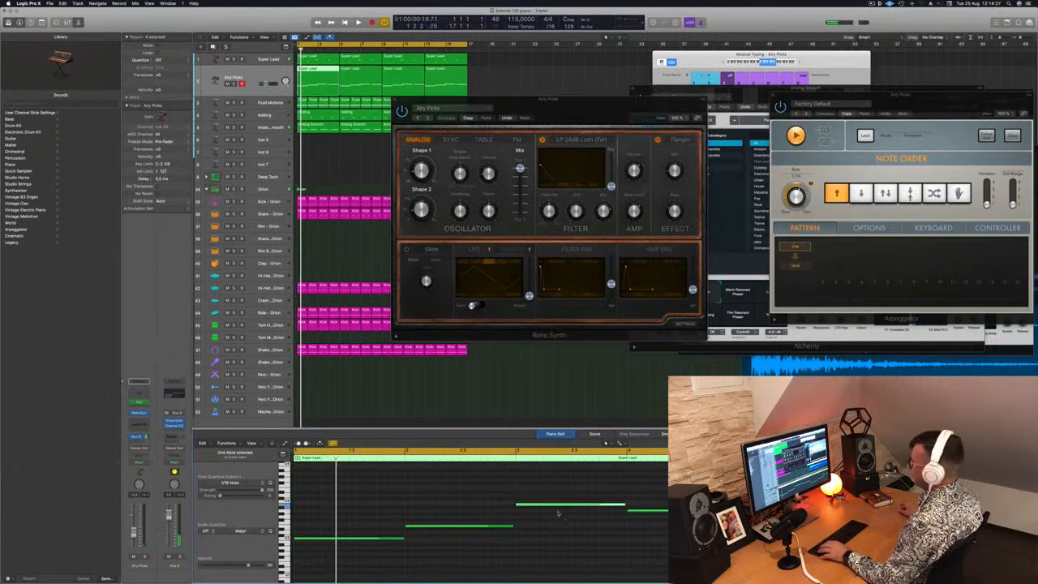
{"action": "left_click", "coordinate": [474, 76]}
{"action": "key", "text": "Delete"}
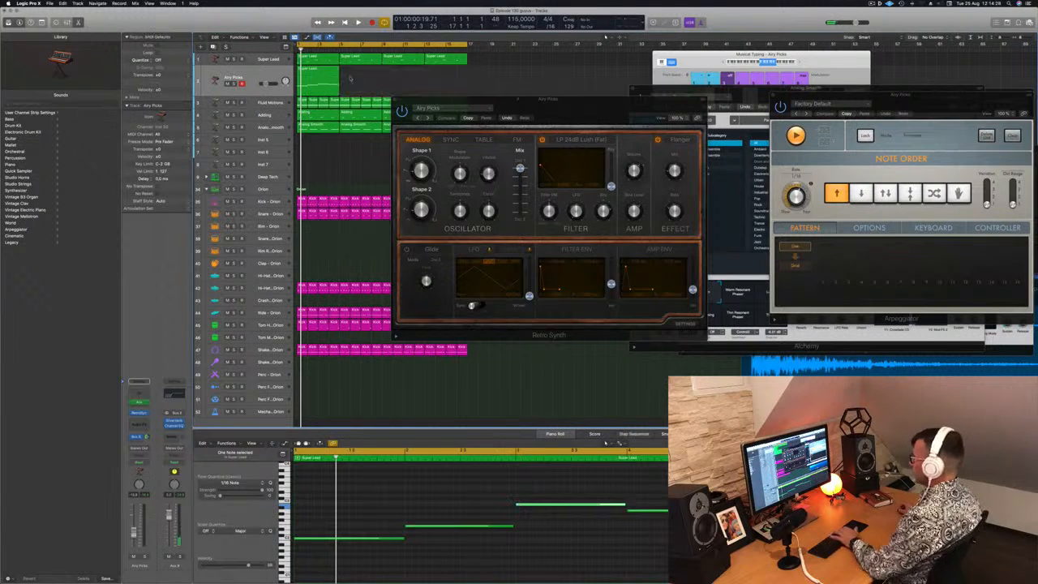
{"action": "left_click", "coordinate": [319, 75]}
{"action": "left_click_drag", "start_coordinate": [319, 75], "coordinate": [410, 78]}
{"action": "key", "text": "space"}
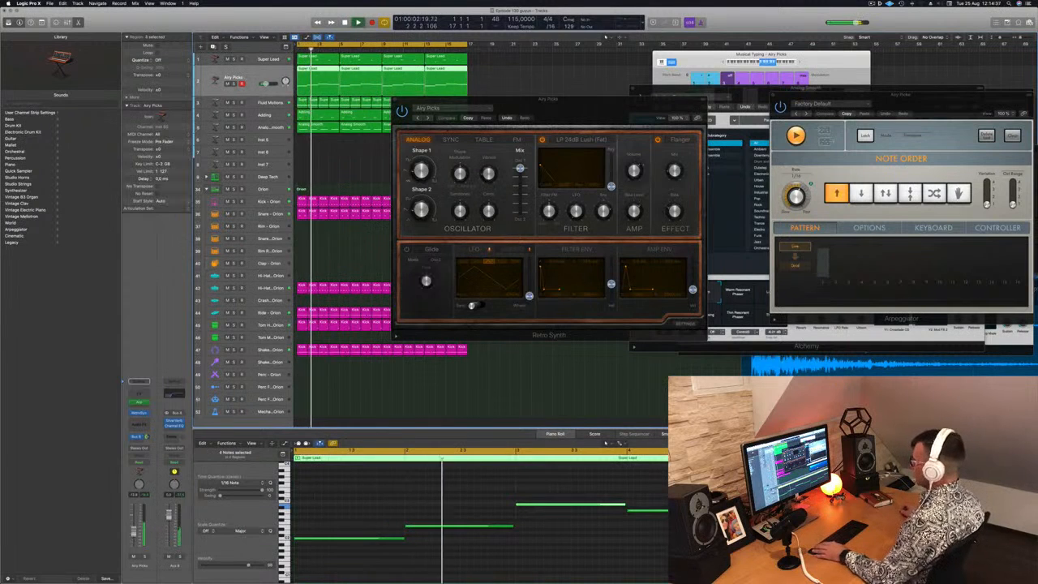
Audition the following Retro Synth sequence presets during playback up to Circle of Fifths and adjust the track's volume
{"action": "left_click_drag", "start_coordinate": [584, 113], "coordinate": [516, 100]}
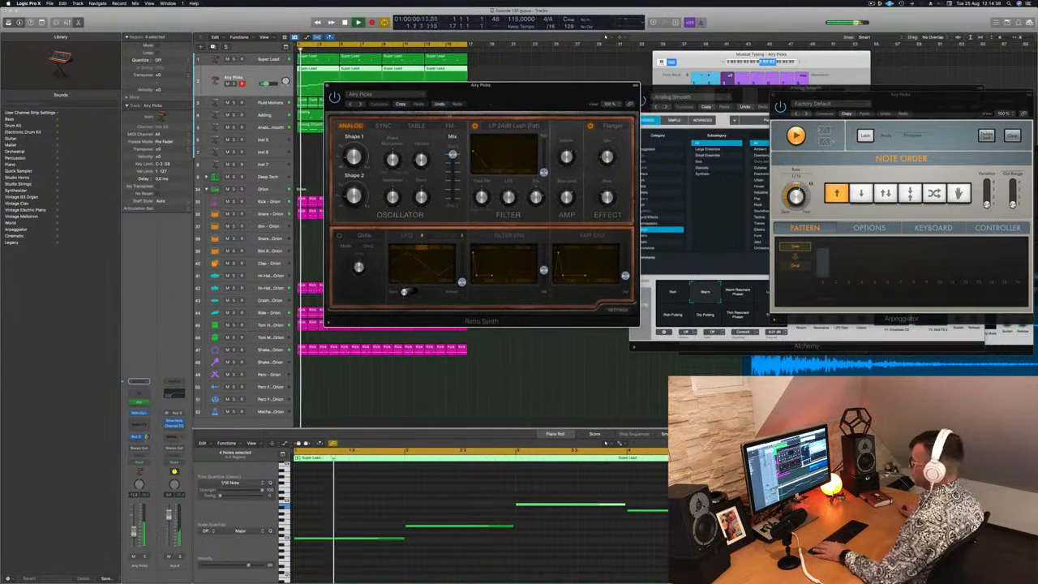
{"action": "left_click", "coordinate": [359, 104]}
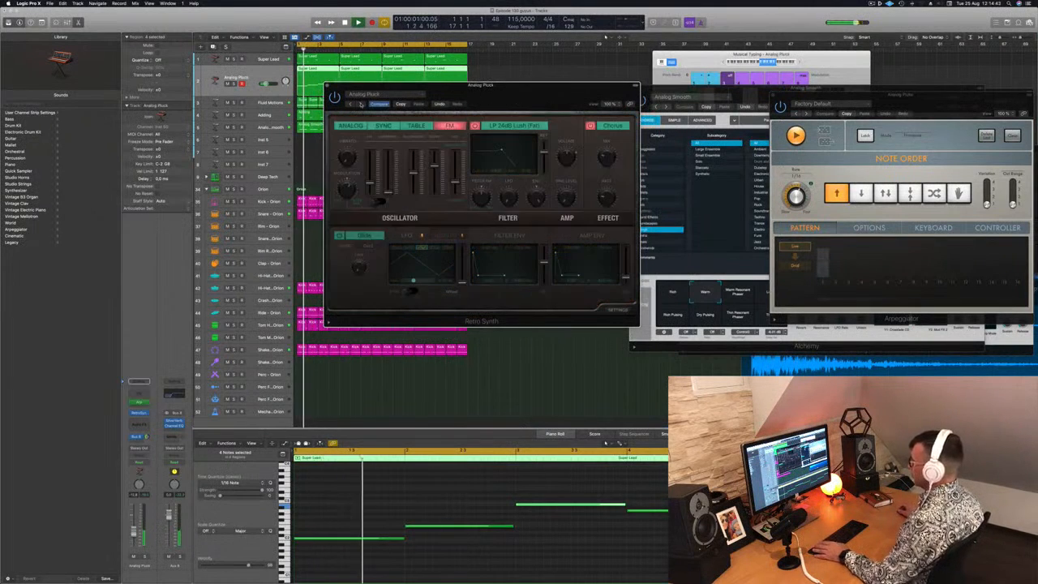
{"action": "left_click", "coordinate": [361, 104]}
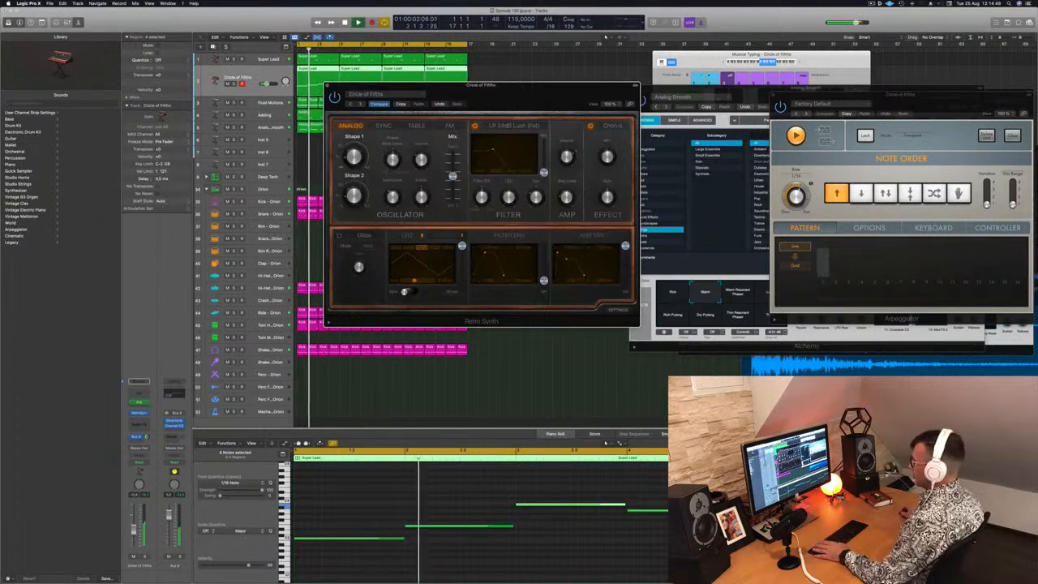
{"action": "left_click", "coordinate": [134, 529]}
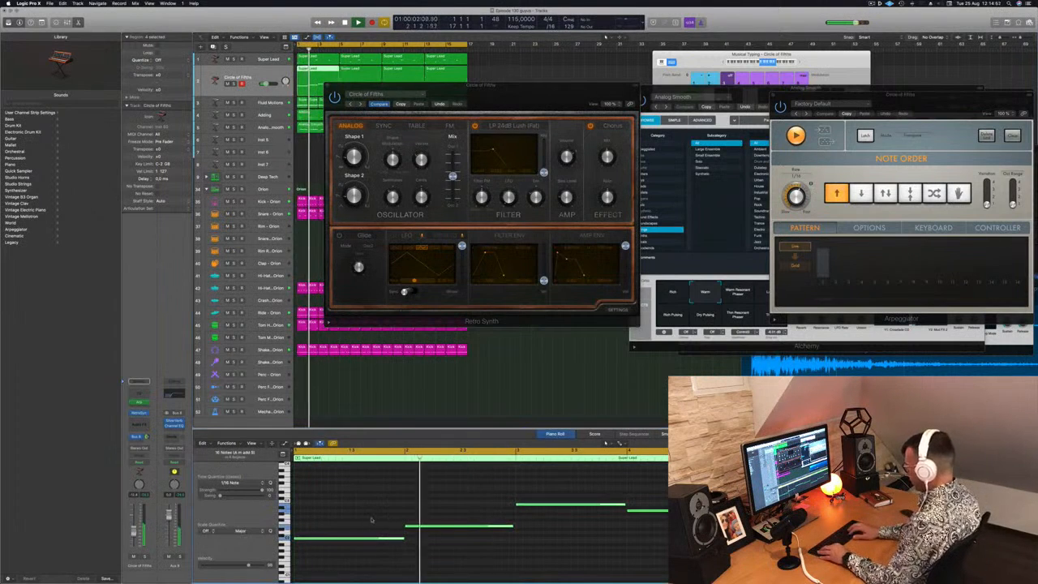
Transpose the first Circle of Fifths region's notes up an octave and replace the three later regions with copies of it
{"action": "scroll", "coordinate": [371, 519], "scroll_direction": "down", "scroll_amount": 3}
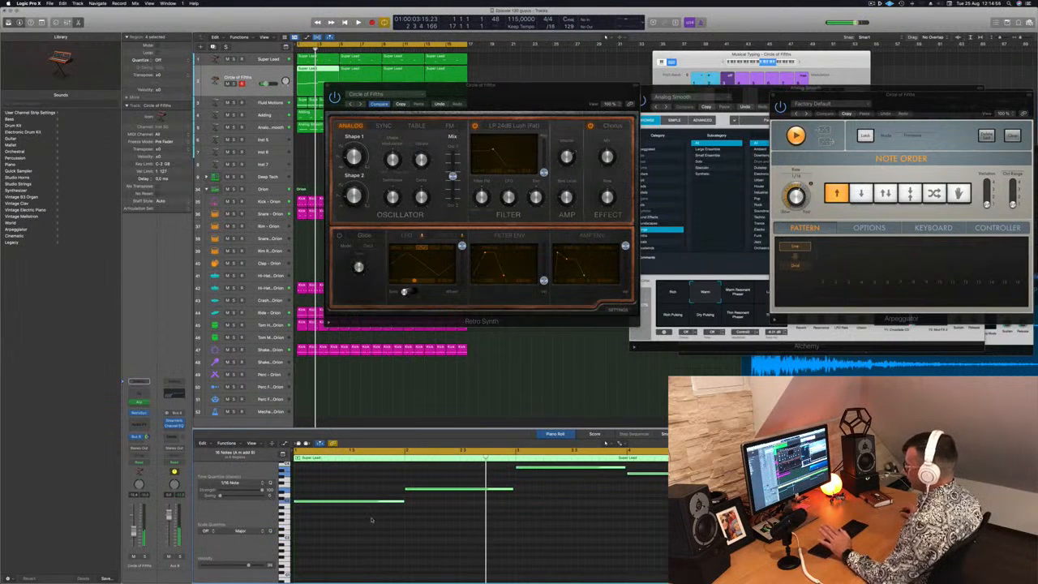
{"action": "left_click_drag", "start_coordinate": [525, 87], "coordinate": [696, 232]}
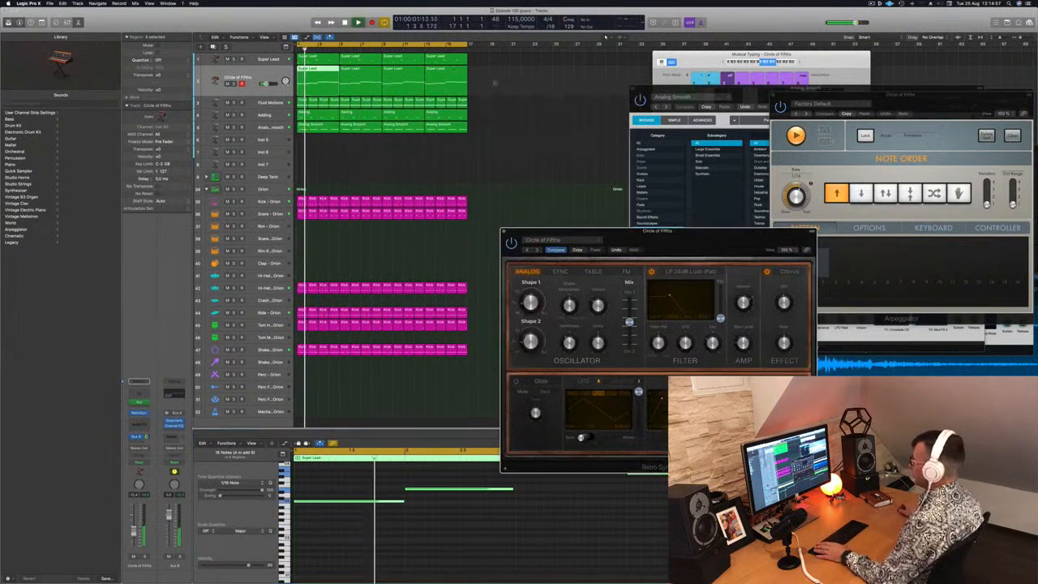
{"action": "left_click", "coordinate": [372, 86]}
{"action": "key", "text": "Delete"}
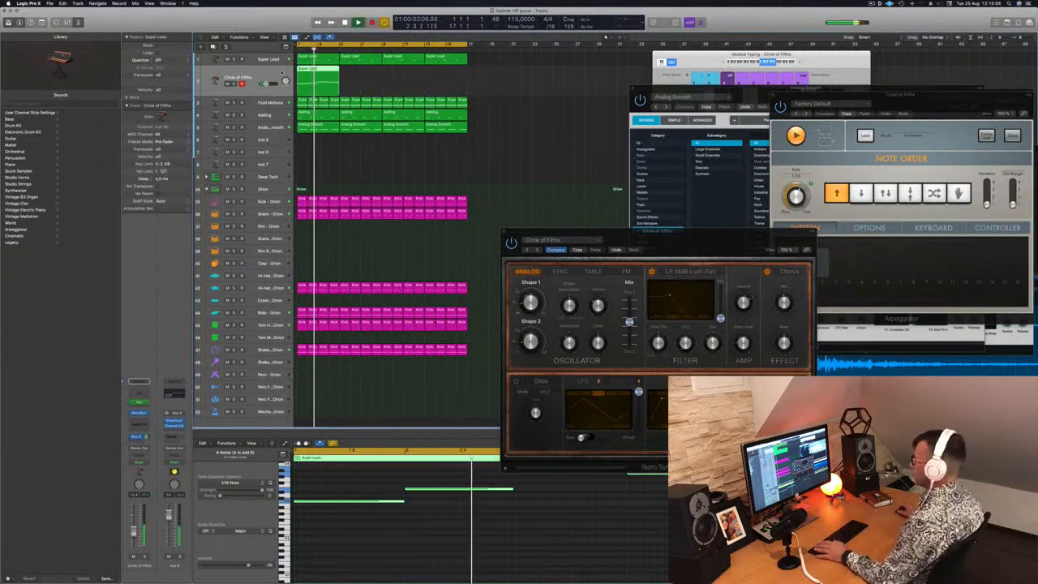
{"action": "left_click_drag", "start_coordinate": [319, 72], "coordinate": [413, 77]}
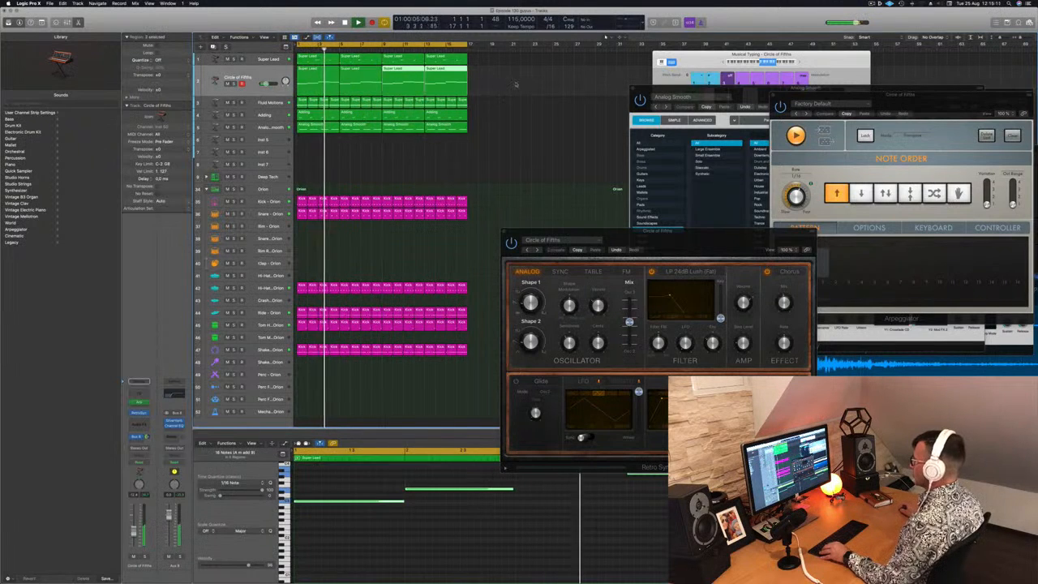
Transpose the Circle of Fifths track's notes back down an octave and replay the arpeggio with all four regions selected
{"action": "left_click_drag", "start_coordinate": [518, 80], "coordinate": [321, 82]}
{"action": "left_click", "coordinate": [480, 534]}
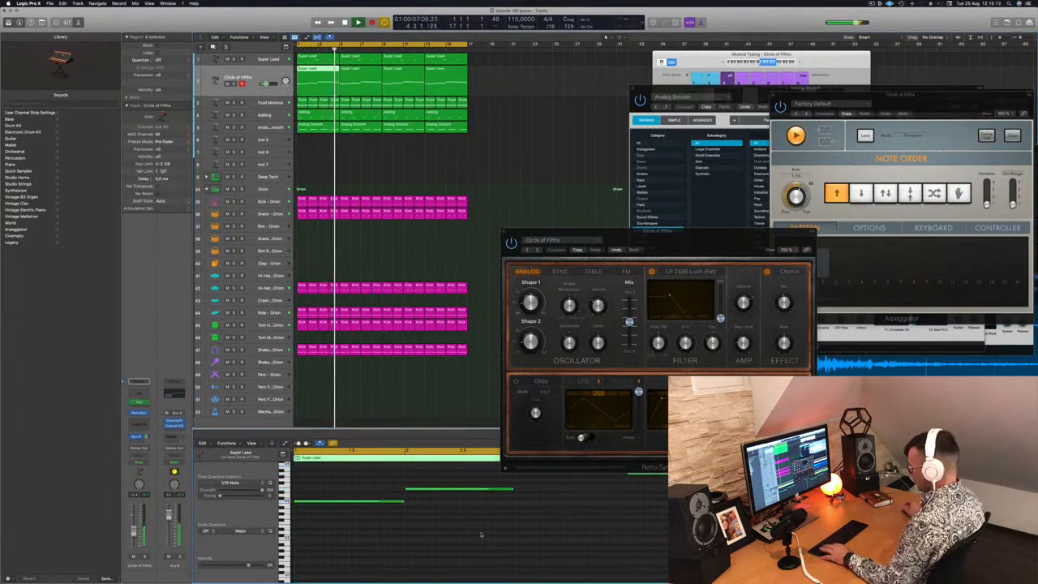
{"action": "key", "text": "super+a"}
{"action": "key", "text": "alt+shift+Down"}
{"action": "key", "text": "space"}
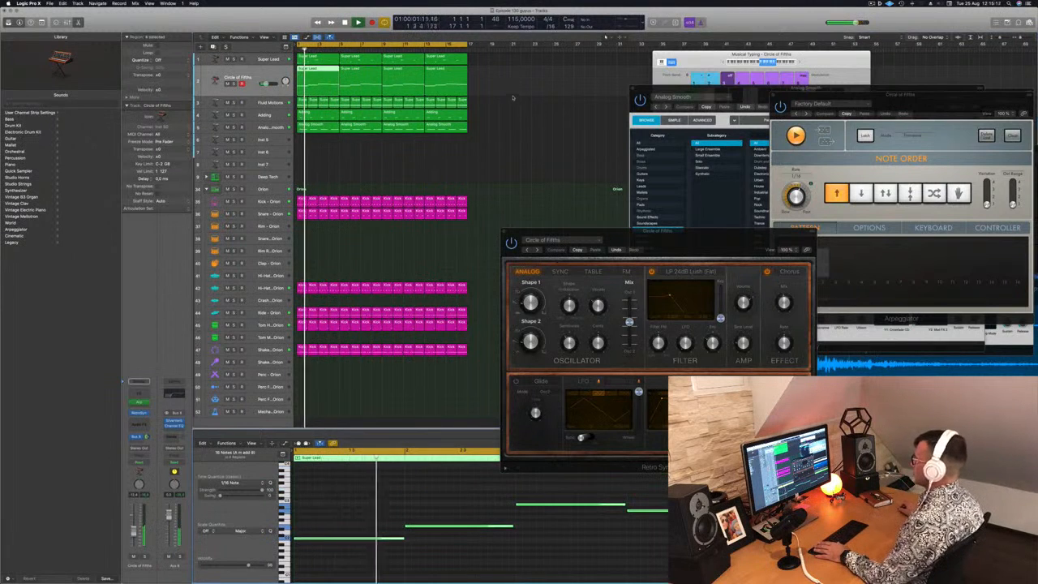
{"action": "left_click_drag", "start_coordinate": [506, 85], "coordinate": [304, 87]}
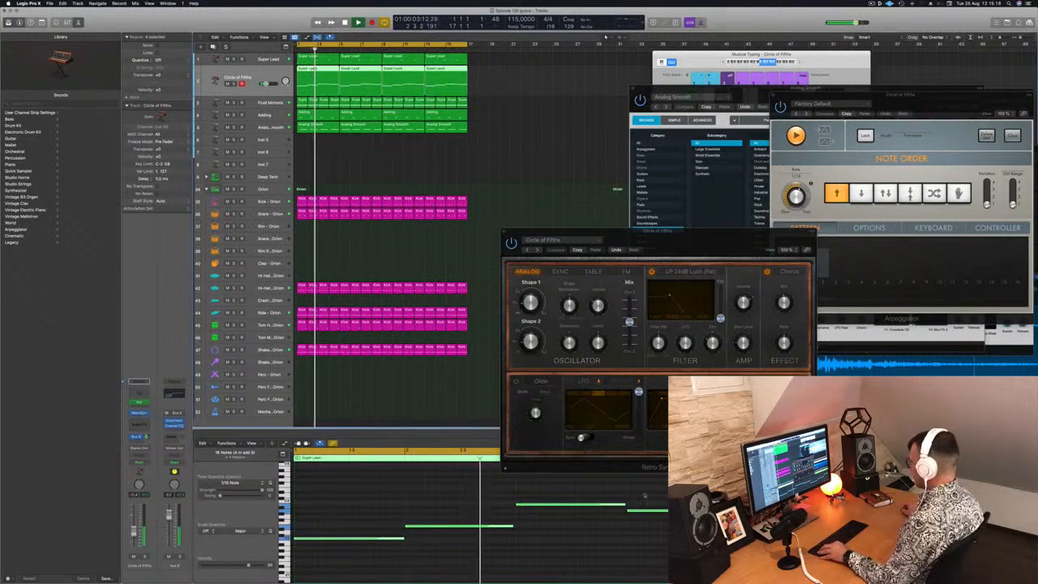
Audition the Retro Synth presets Digiwave Sequence, Eastern Plucks and Fifth Dimension, and lower the filter cutoff of Fifth Dimension
{"action": "left_click_drag", "start_coordinate": [704, 244], "coordinate": [634, 132]}
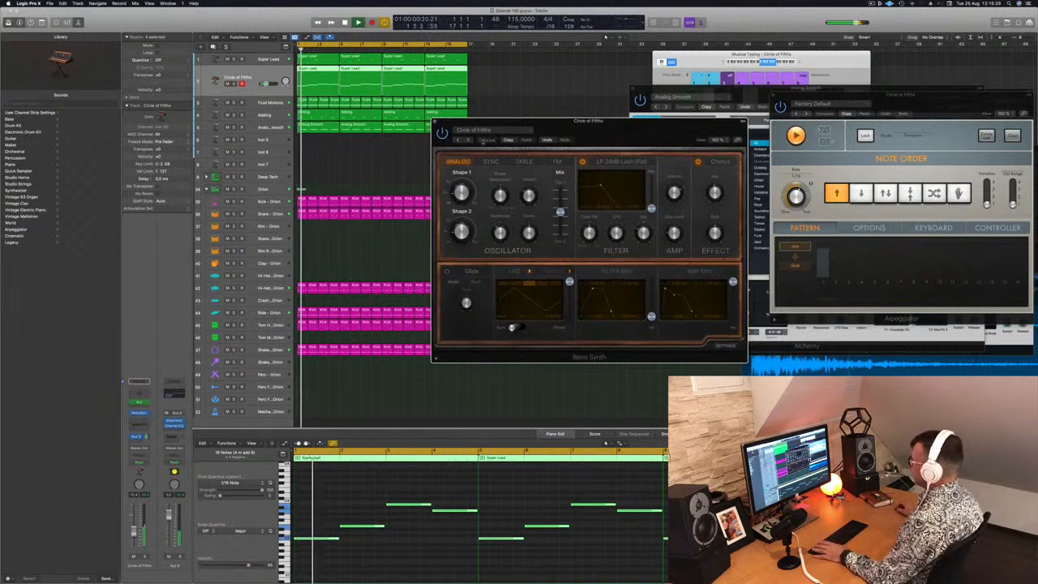
{"action": "left_click", "coordinate": [468, 139]}
{"action": "left_click", "coordinate": [468, 139]}
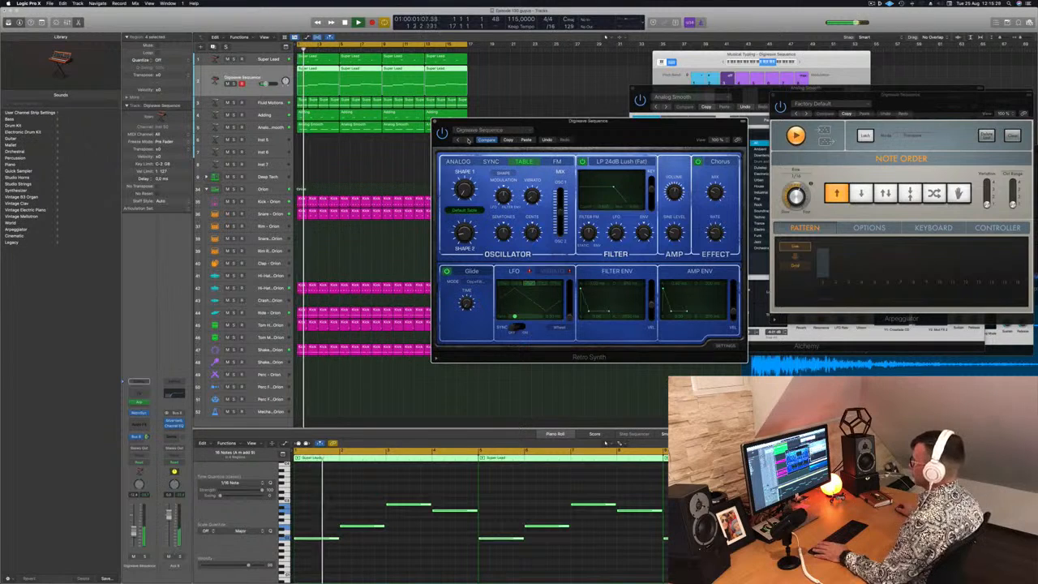
{"action": "left_click", "coordinate": [467, 139]}
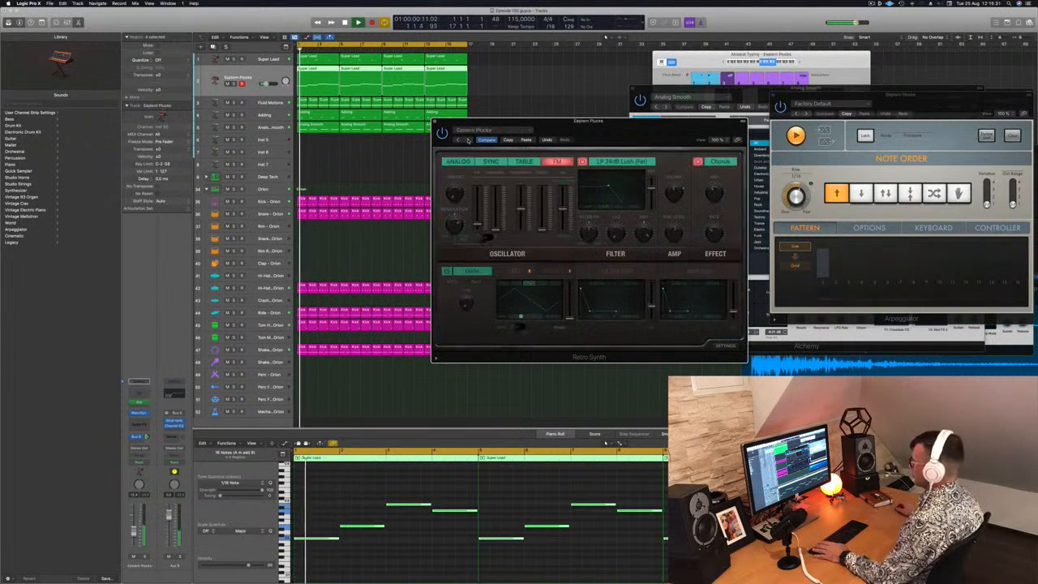
{"action": "left_click", "coordinate": [468, 140]}
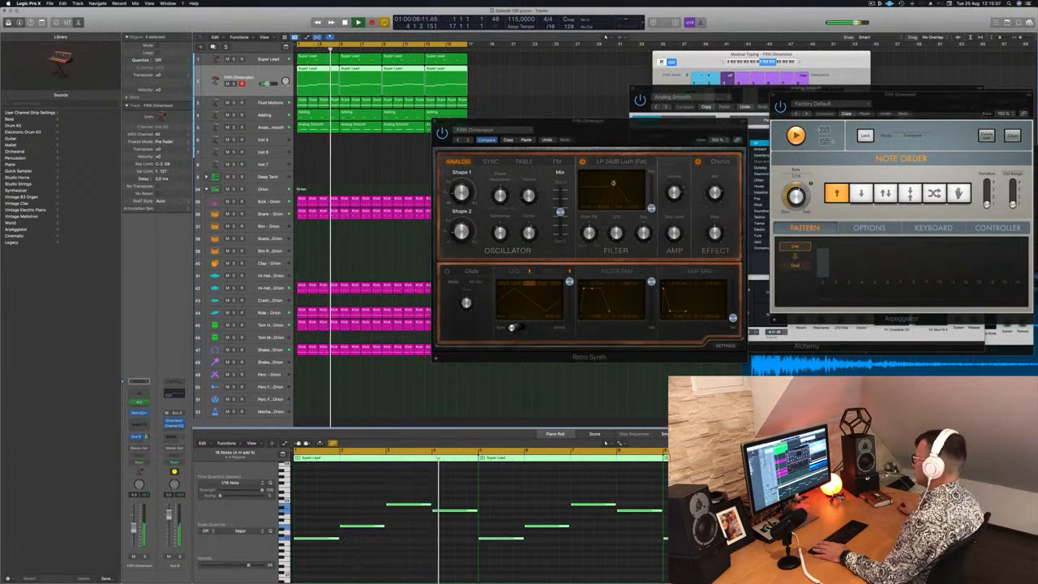
{"action": "left_click", "coordinate": [598, 182]}
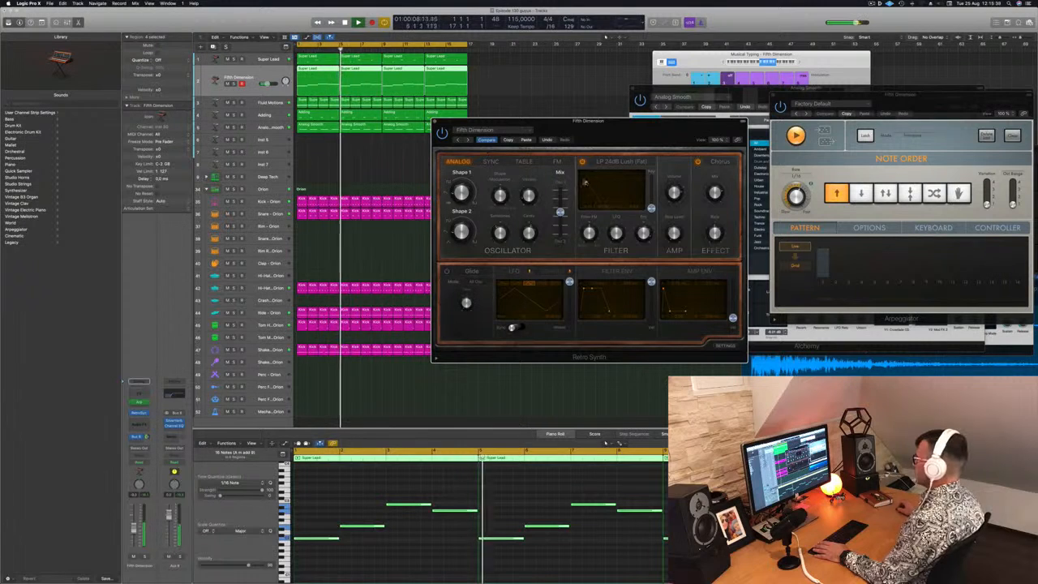
Load the Fifth Sequence preset in Retro Synth, replay from the start and move the plug-in window off the regions
{"action": "left_click", "coordinate": [468, 139]}
{"action": "key", "text": "Return"}
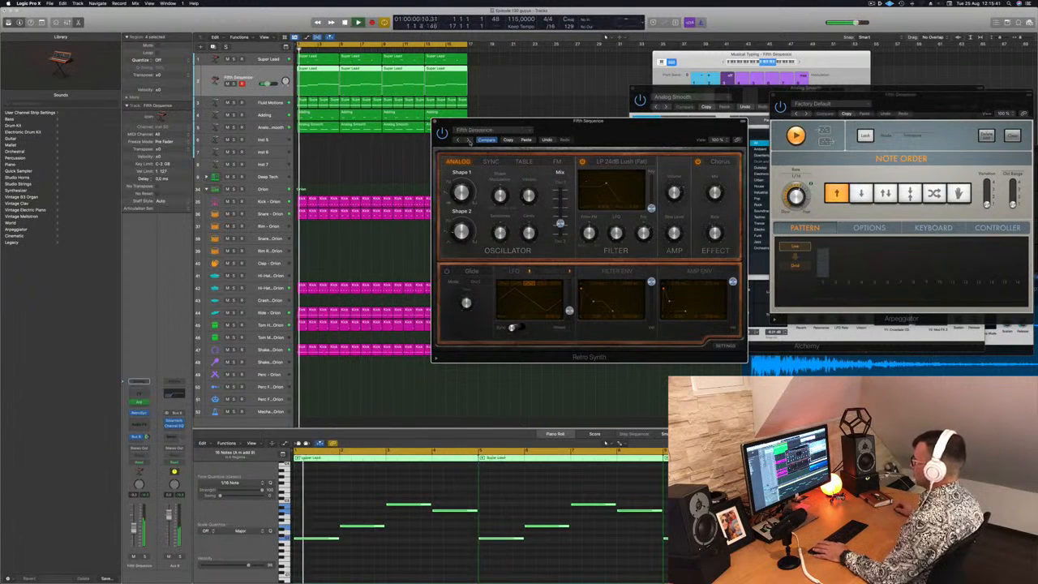
{"action": "left_click_drag", "start_coordinate": [609, 125], "coordinate": [685, 86]}
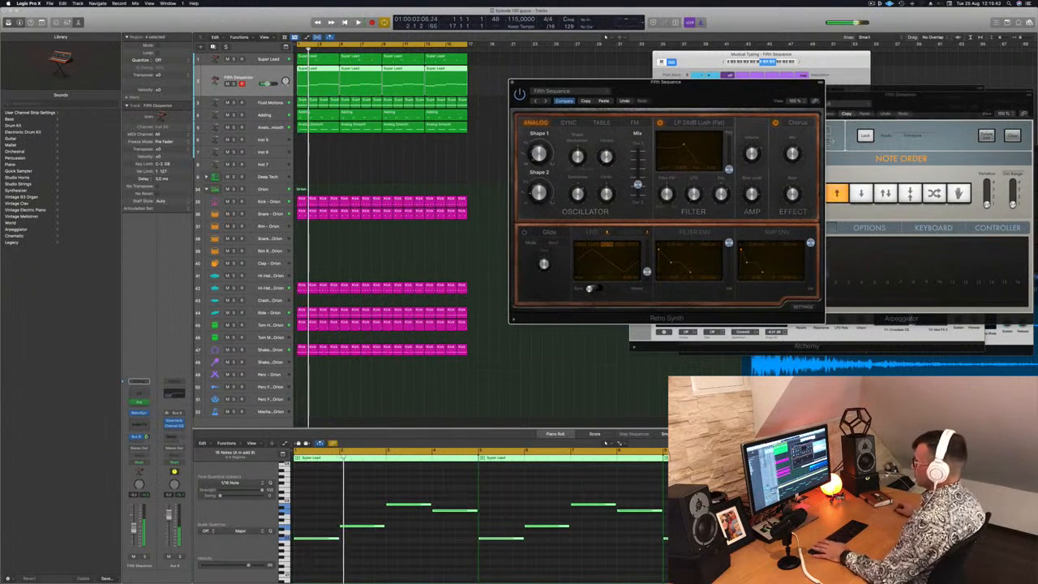
Adjust the Fifth Sequence track's volume, replay from the start and insert a stereo Compressor on its channel strip
{"action": "left_click", "coordinate": [266, 83]}
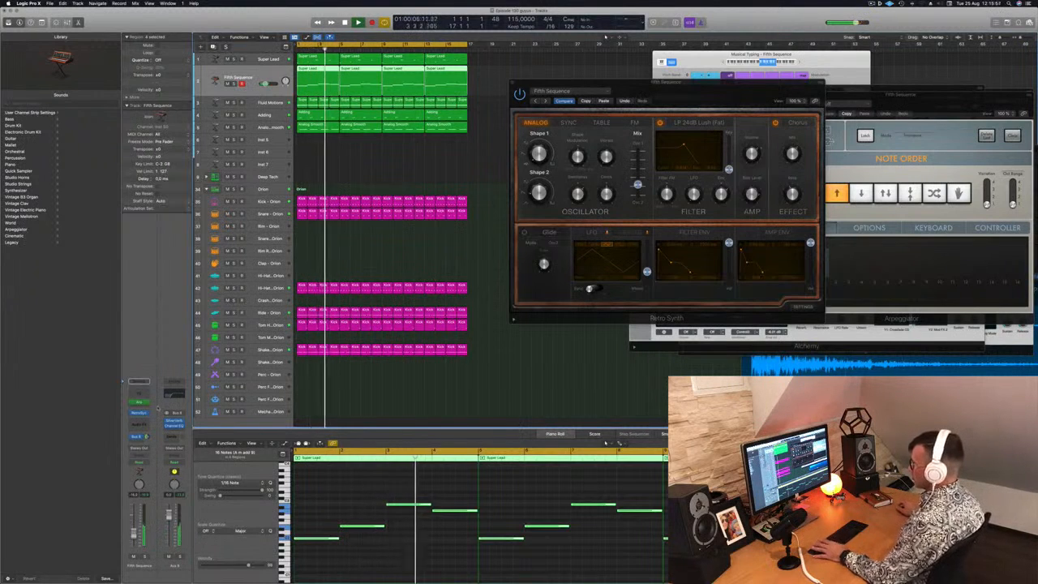
{"action": "key", "text": "space"}
{"action": "key", "text": "space"}
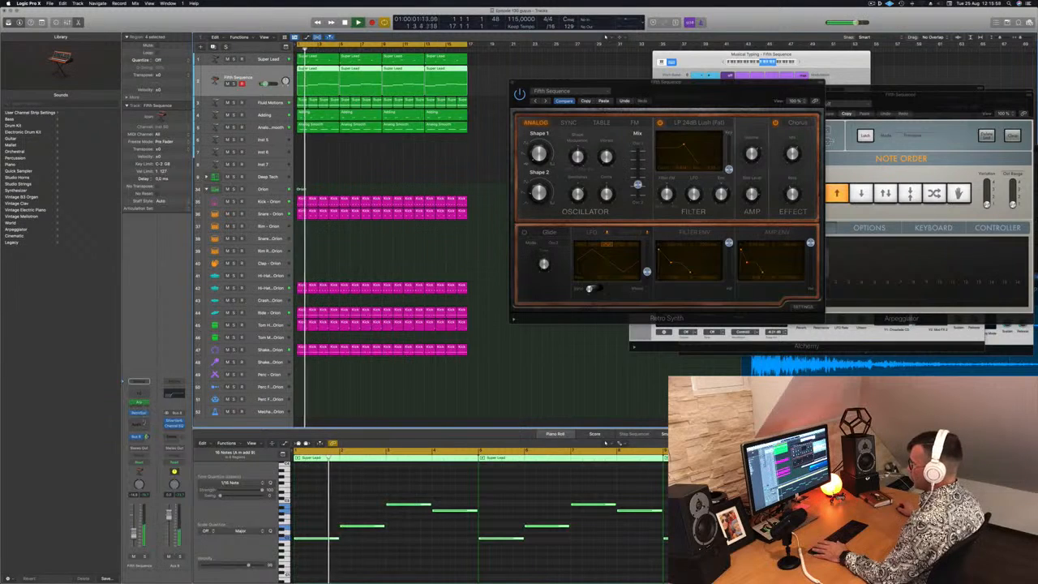
{"action": "left_click", "coordinate": [140, 419]}
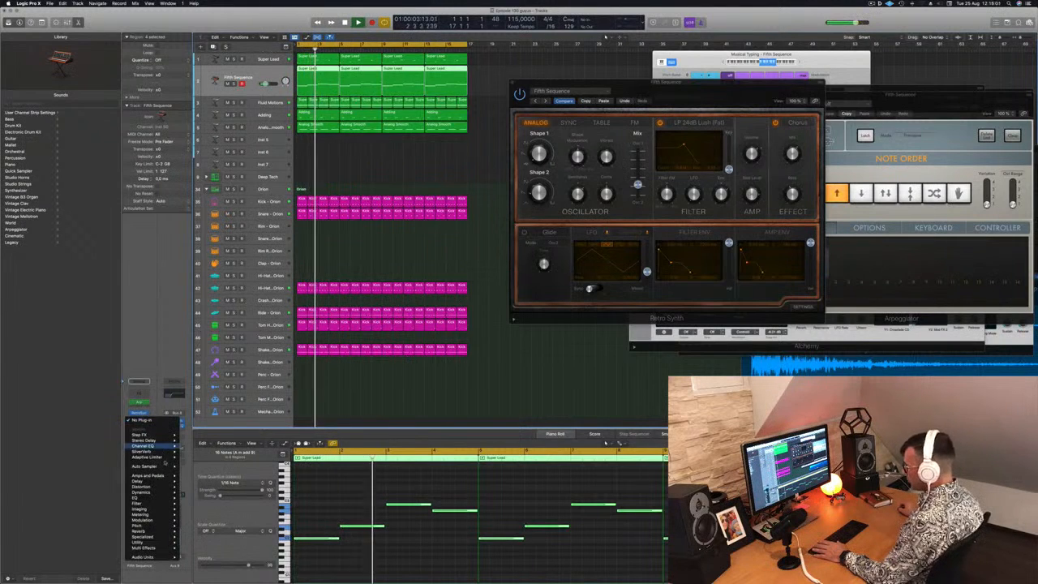
{"action": "mouse_move", "coordinate": [165, 492]}
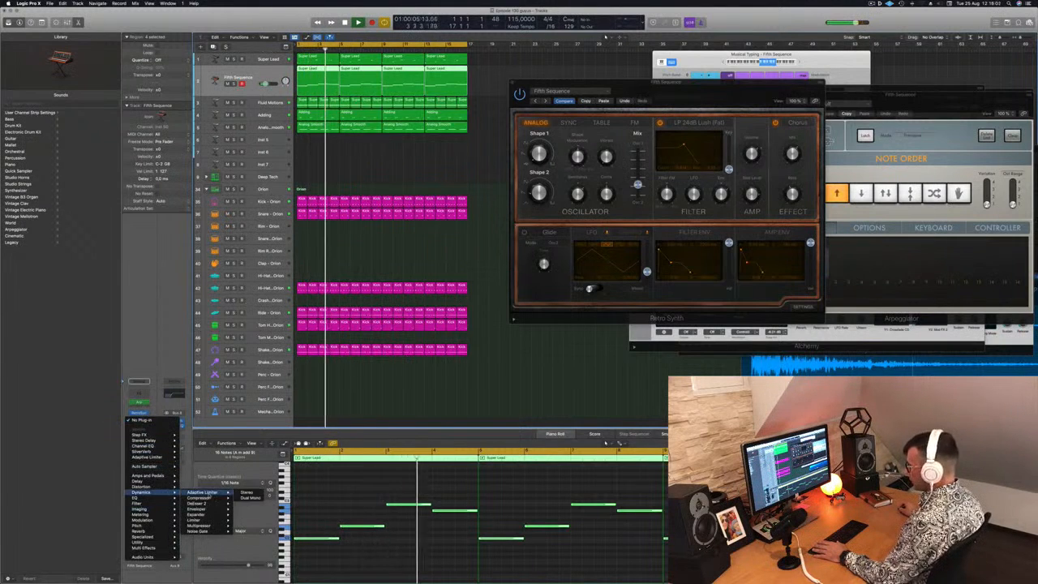
{"action": "left_click", "coordinate": [246, 492]}
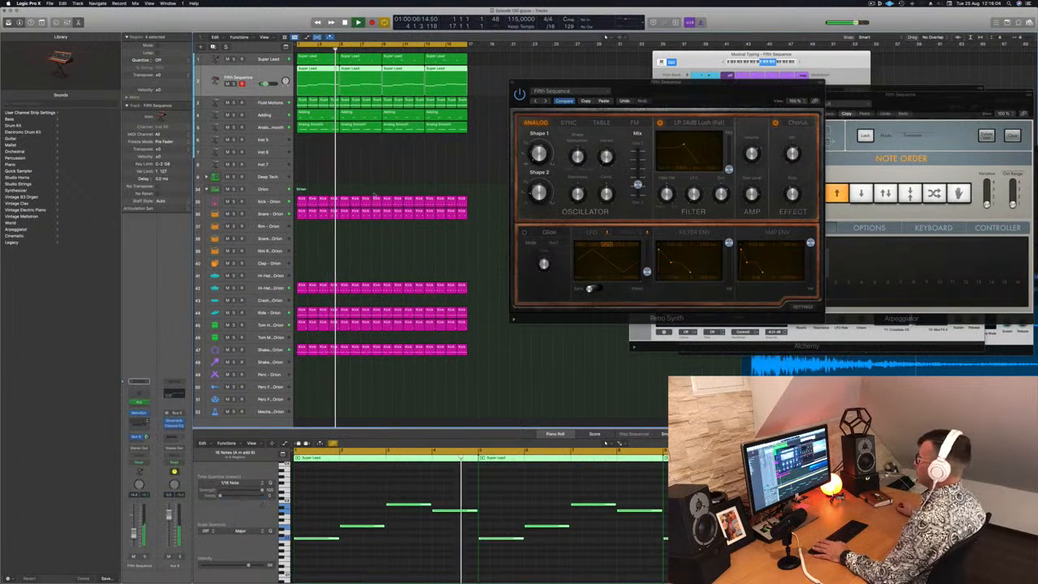
{"action": "left_click_drag", "start_coordinate": [523, 86], "coordinate": [430, 76]}
Set the Compressor's side chain to the Kick 1 - Deep Tech instrument and move the plug-in window off the regions
{"action": "key", "text": "space"}
{"action": "key", "text": "space"}
{"action": "left_click", "coordinate": [514, 83]}
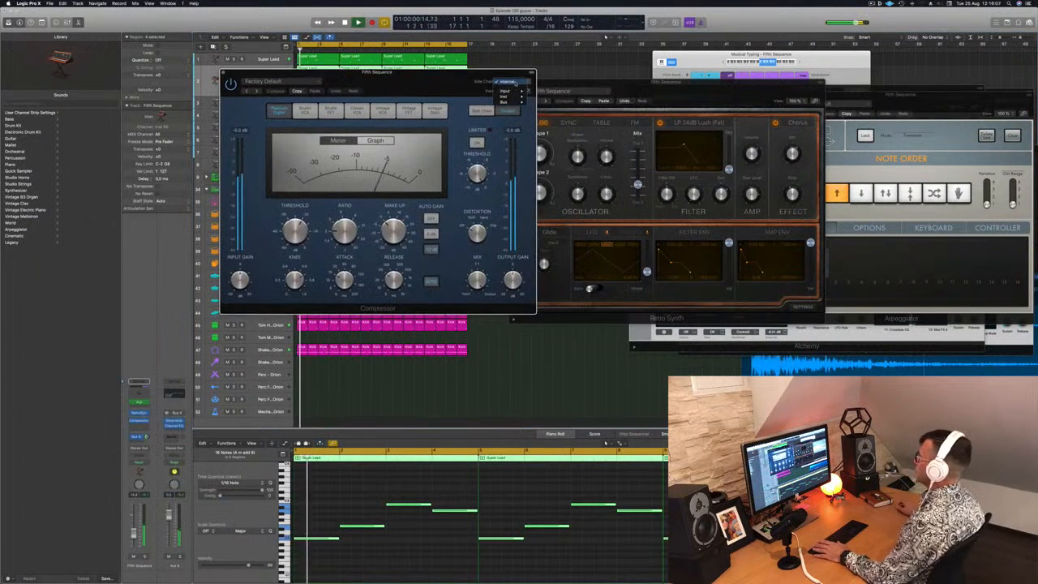
{"action": "mouse_move", "coordinate": [516, 102]}
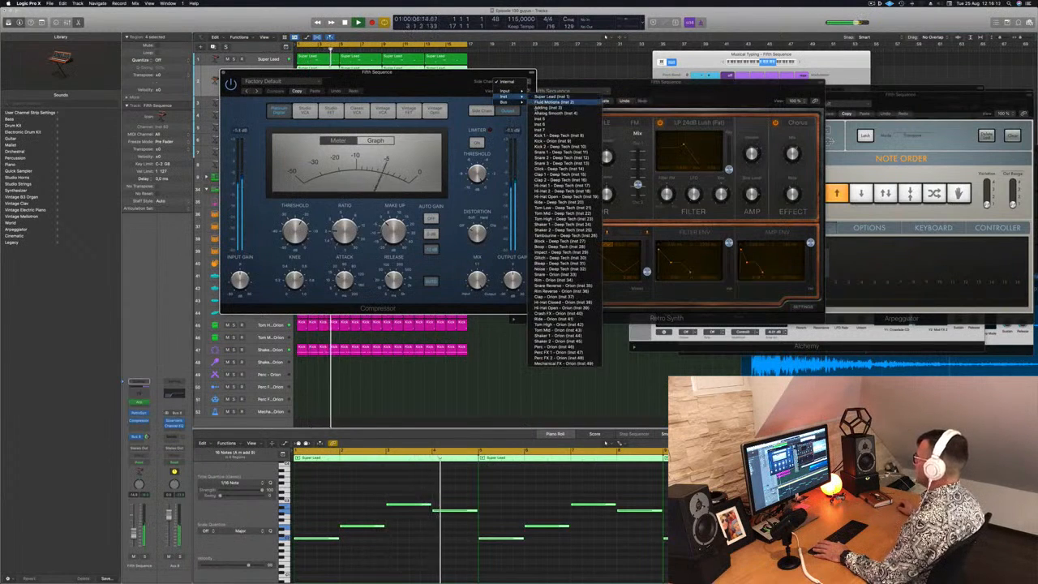
{"action": "left_click", "coordinate": [552, 134]}
{"action": "left_click_drag", "start_coordinate": [425, 88], "coordinate": [482, 90]}
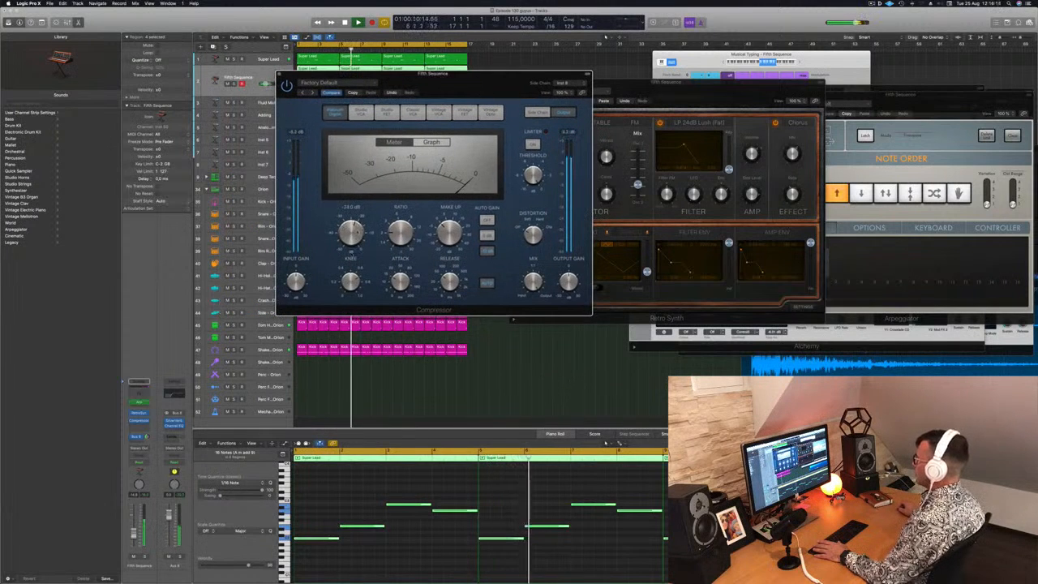
{"action": "left_click", "coordinate": [564, 83]}
{"action": "left_click", "coordinate": [576, 83]}
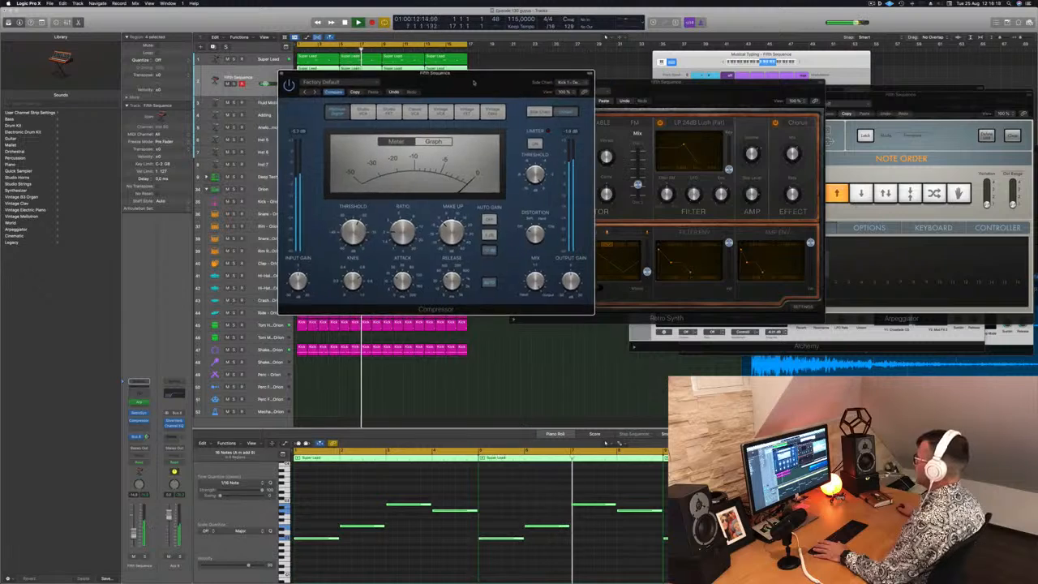
{"action": "left_click_drag", "start_coordinate": [468, 82], "coordinate": [711, 93]}
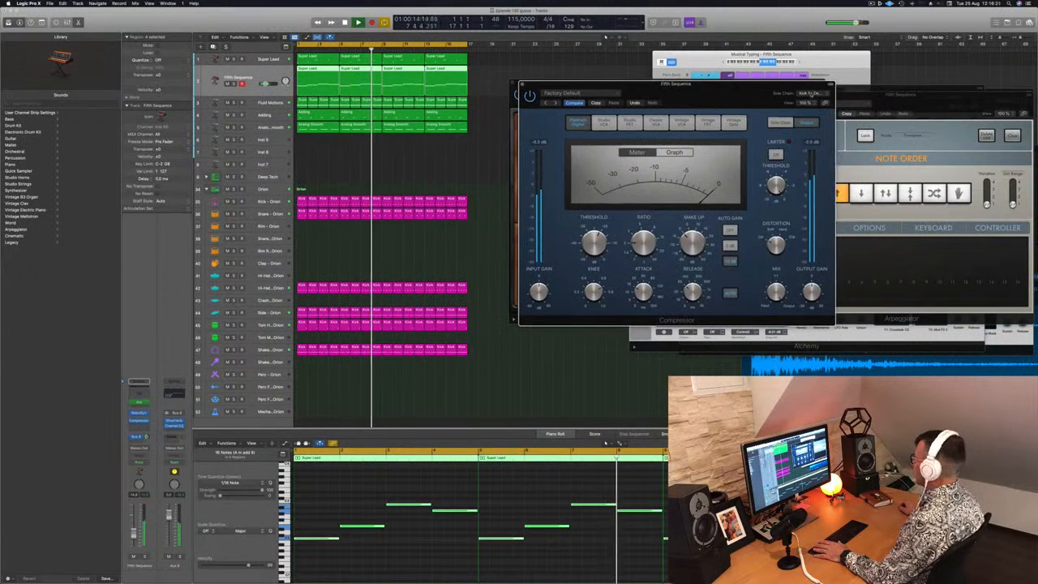
Set the Fifth Sequence Compressor's side chain to Kick - Orion, listen, and close the Compressor and Retro Synth windows
{"action": "left_click", "coordinate": [811, 93]}
{"action": "mouse_move", "coordinate": [811, 82]}
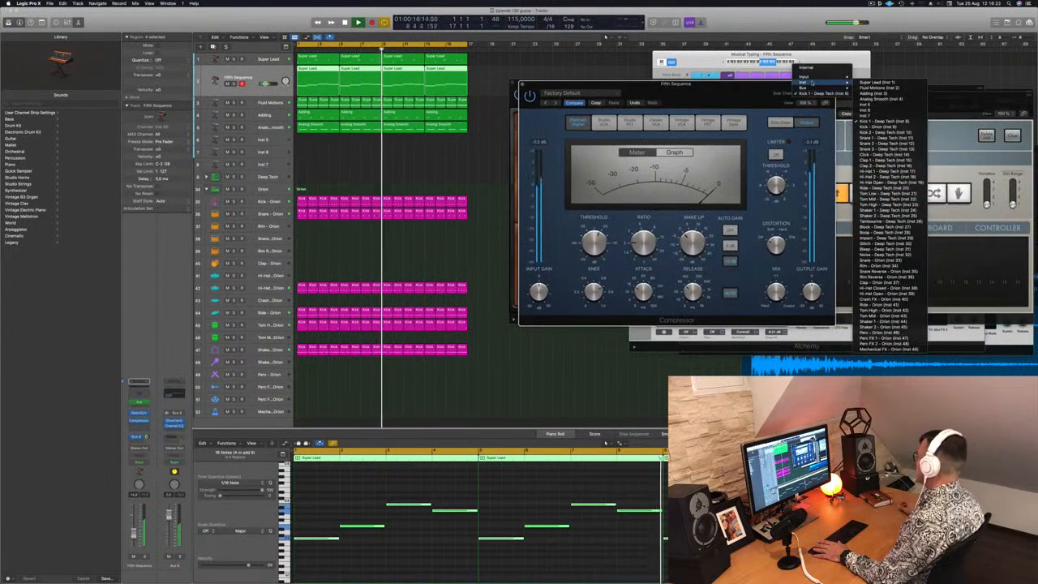
{"action": "left_click", "coordinate": [890, 128]}
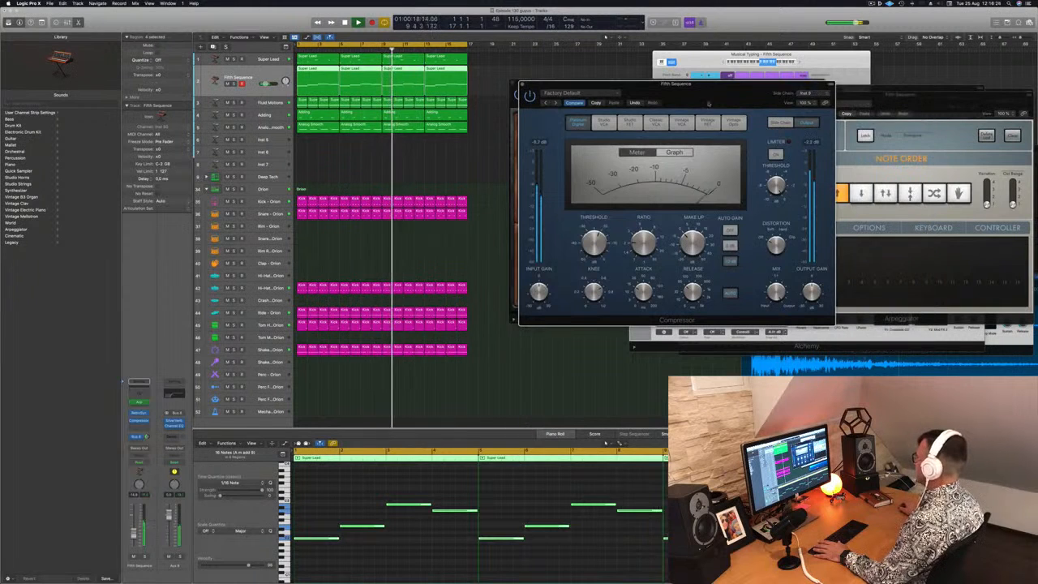
{"action": "left_click_drag", "start_coordinate": [711, 95], "coordinate": [696, 84]}
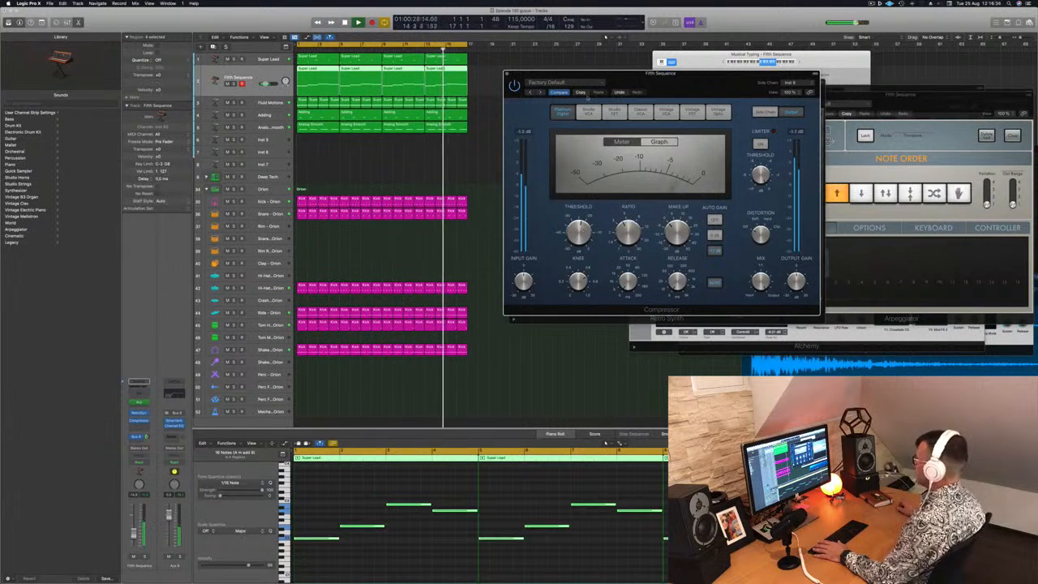
{"action": "left_click", "coordinate": [507, 74]}
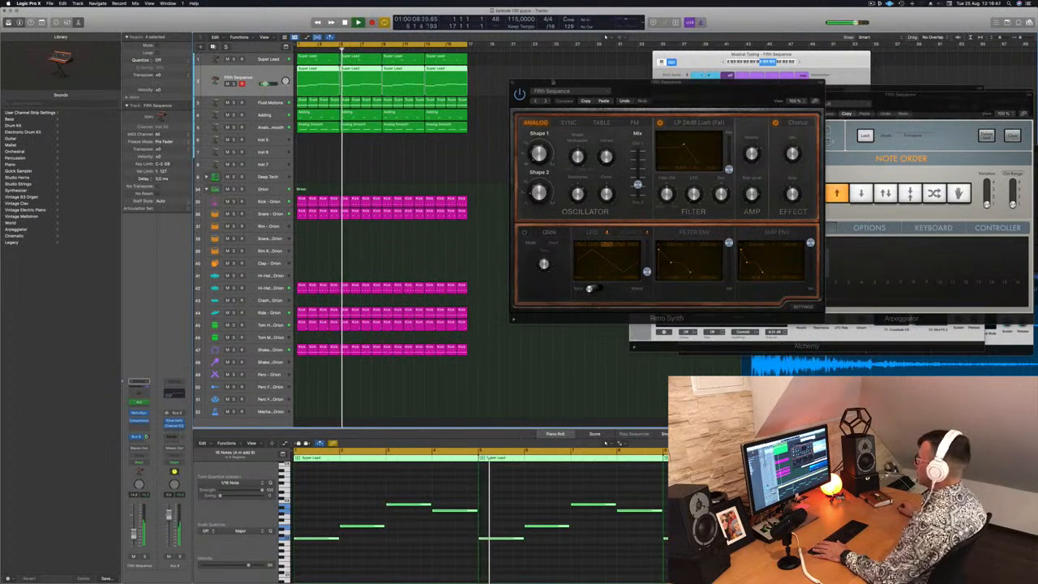
{"action": "left_click_drag", "start_coordinate": [553, 81], "coordinate": [534, 74]}
{"action": "left_click", "coordinate": [493, 75]}
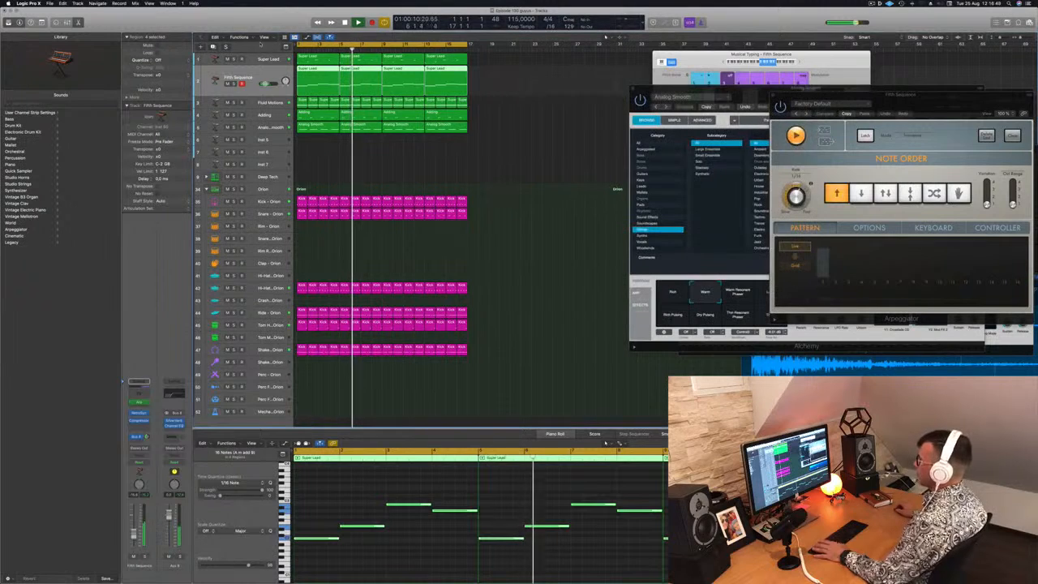
Select the Super Lead track, inspect its Retro Synth settings during playback, close the plug-in and replay from the start
{"action": "left_click", "coordinate": [259, 59]}
{"action": "key", "text": "Return"}
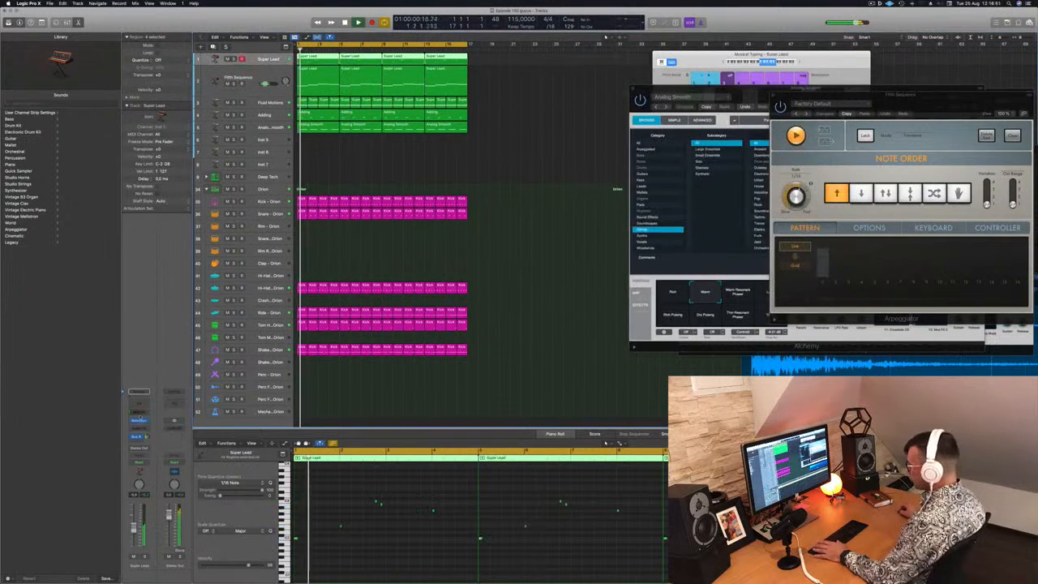
{"action": "left_click", "coordinate": [139, 420]}
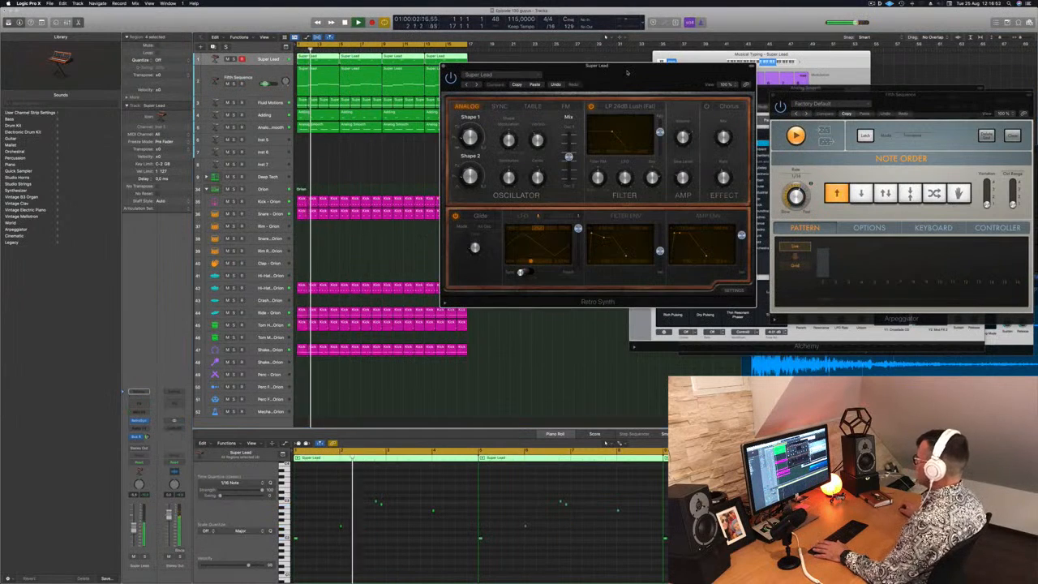
{"action": "left_click_drag", "start_coordinate": [627, 73], "coordinate": [633, 69]}
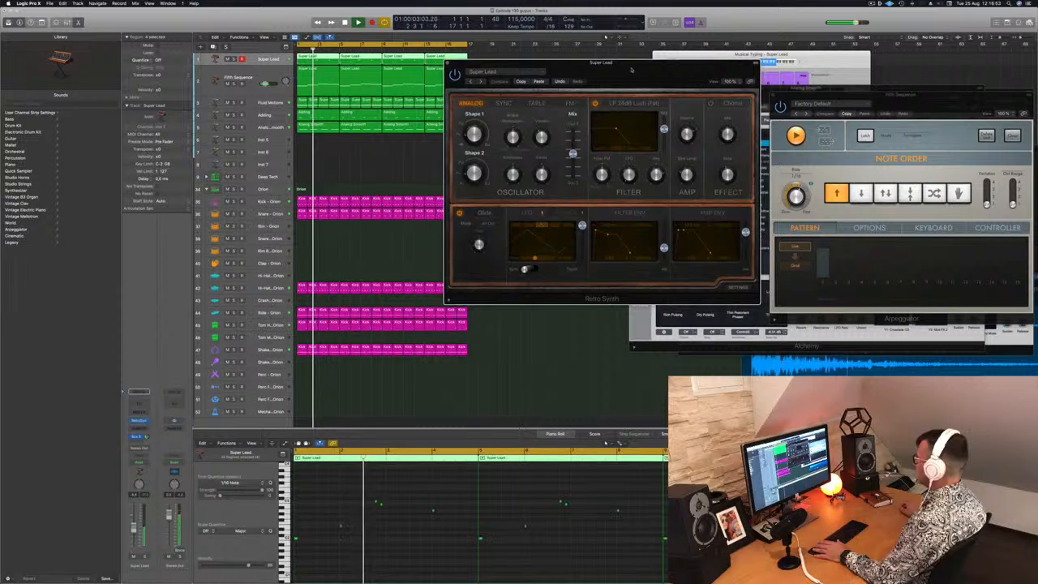
{"action": "left_click", "coordinate": [448, 63]}
{"action": "key", "text": "Return"}
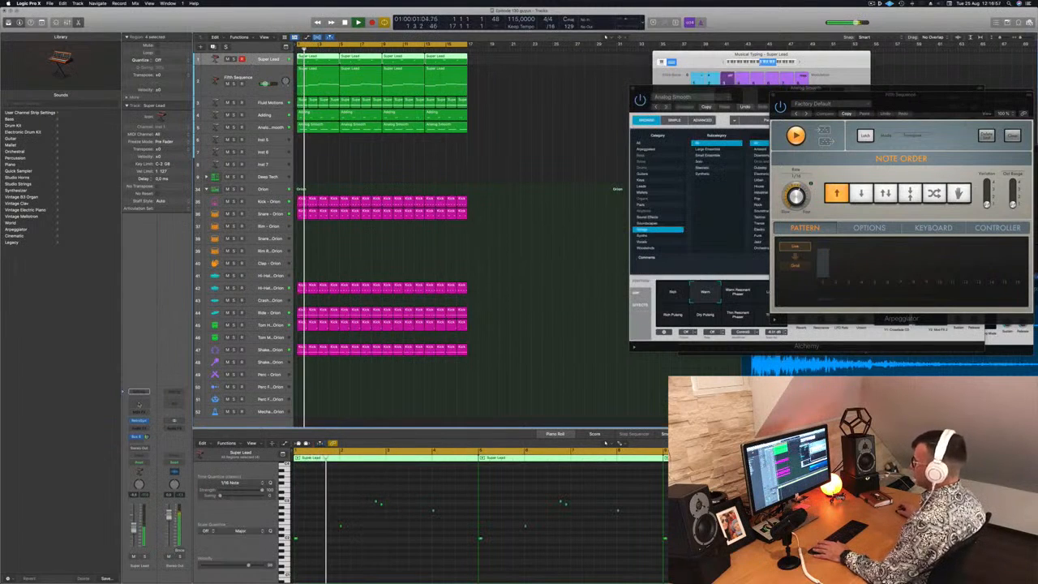
Add a Channel EQ to the Super Lead track with a high cut at 167 Hz and 36 dB/Oct, and adjust the track's fader
{"action": "left_click", "coordinate": [139, 403]}
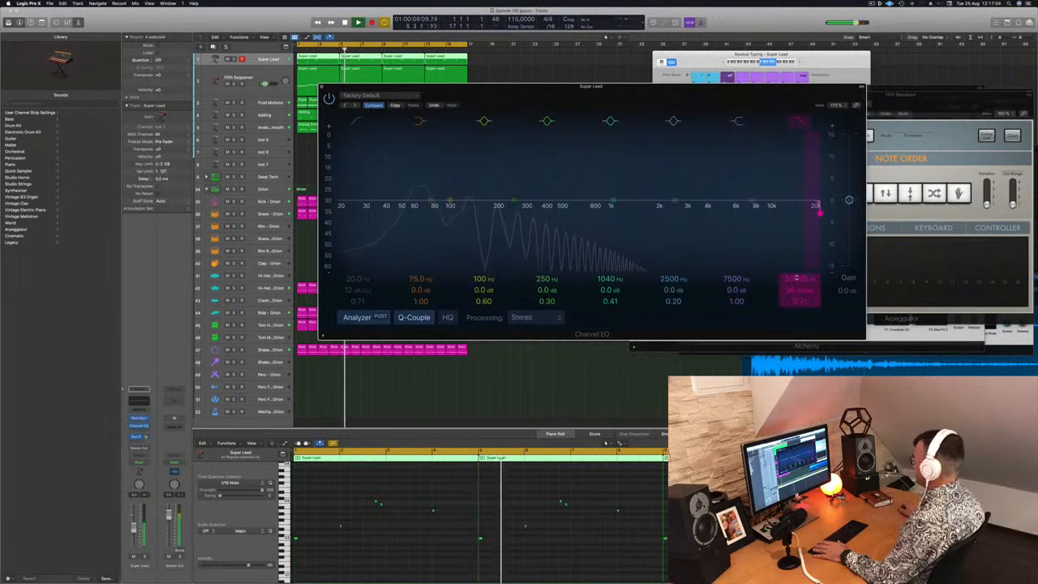
{"action": "left_click_drag", "start_coordinate": [819, 212], "coordinate": [485, 213]}
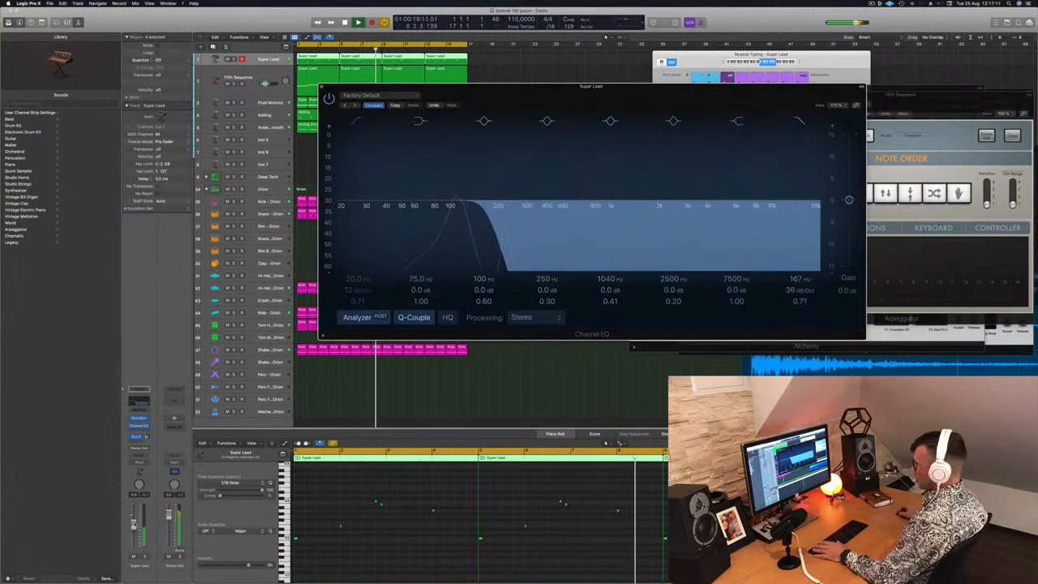
{"action": "left_click", "coordinate": [135, 523]}
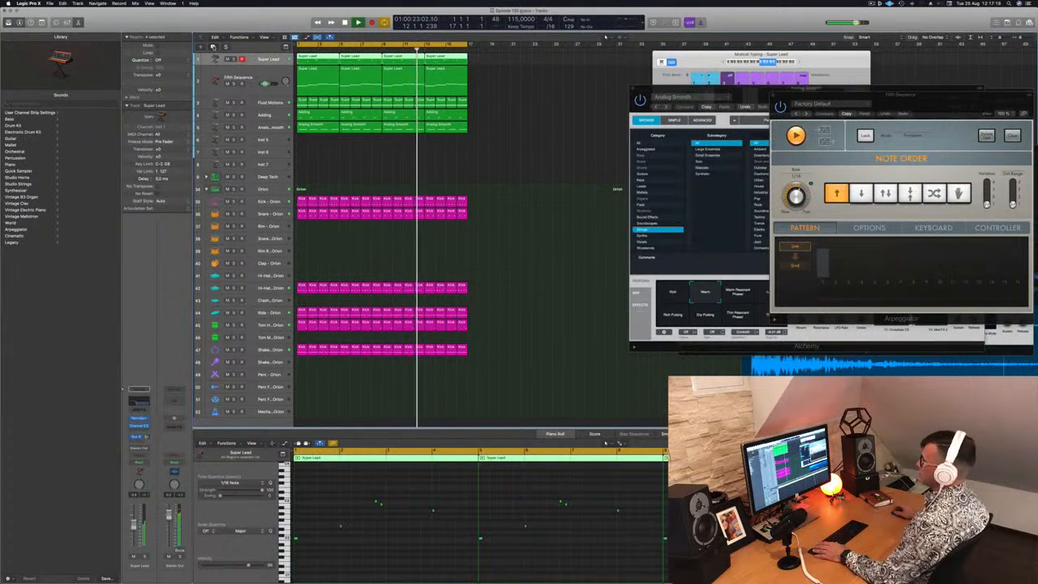
Duplicate the Super Lead track and copy the four sustained Fifth Sequence regions onto the duplicate
{"action": "key", "text": "super+d"}
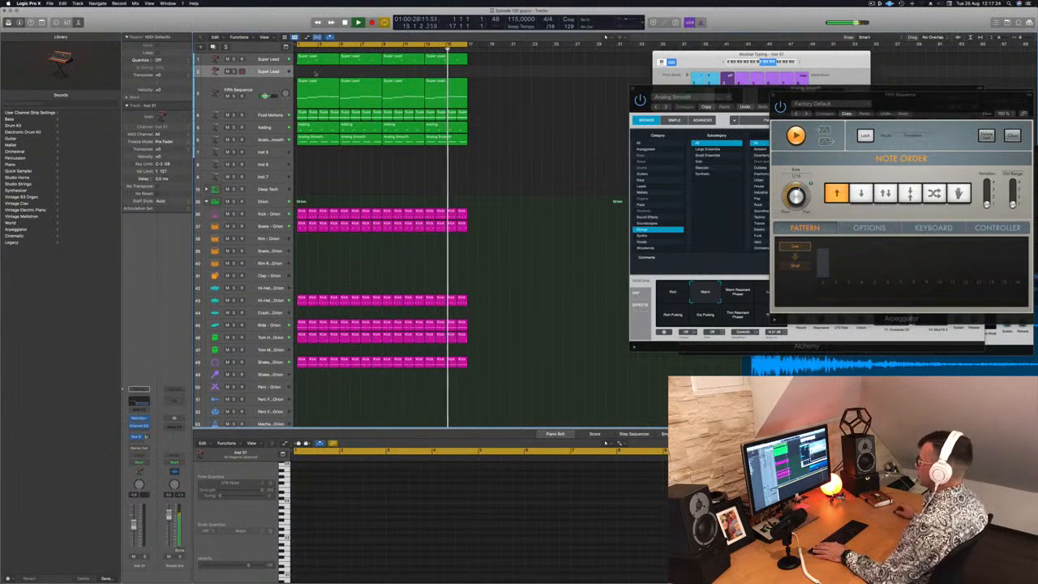
{"action": "left_click_drag", "start_coordinate": [506, 87], "coordinate": [320, 78]}
Shorten all notes in the duplicate Super Lead track's regions and place a copy of each note shortly after the original
{"action": "scroll", "coordinate": [425, 501], "scroll_direction": "left", "scroll_amount": 2}
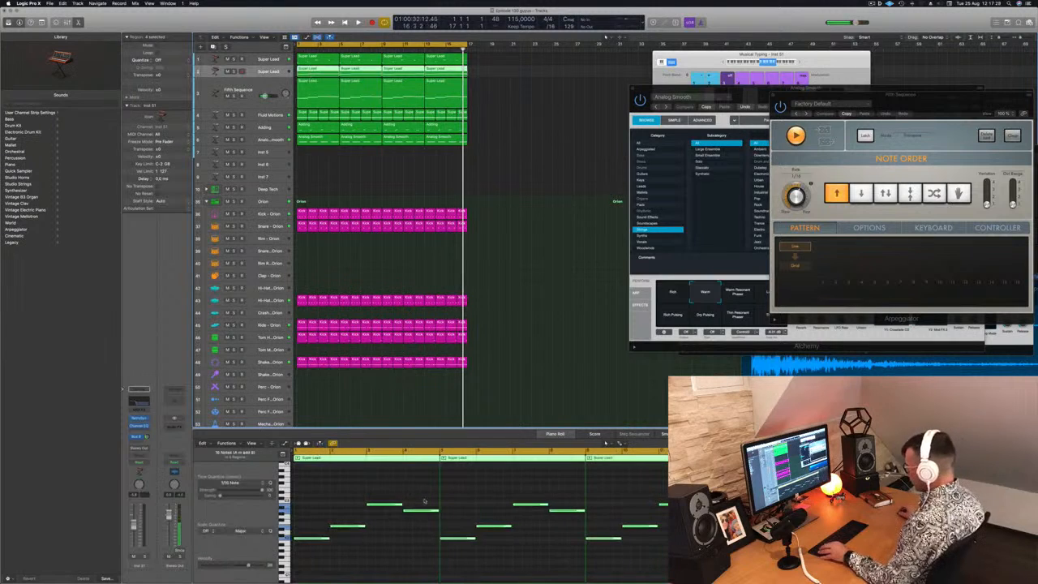
{"action": "left_click_drag", "start_coordinate": [321, 491], "coordinate": [892, 562]}
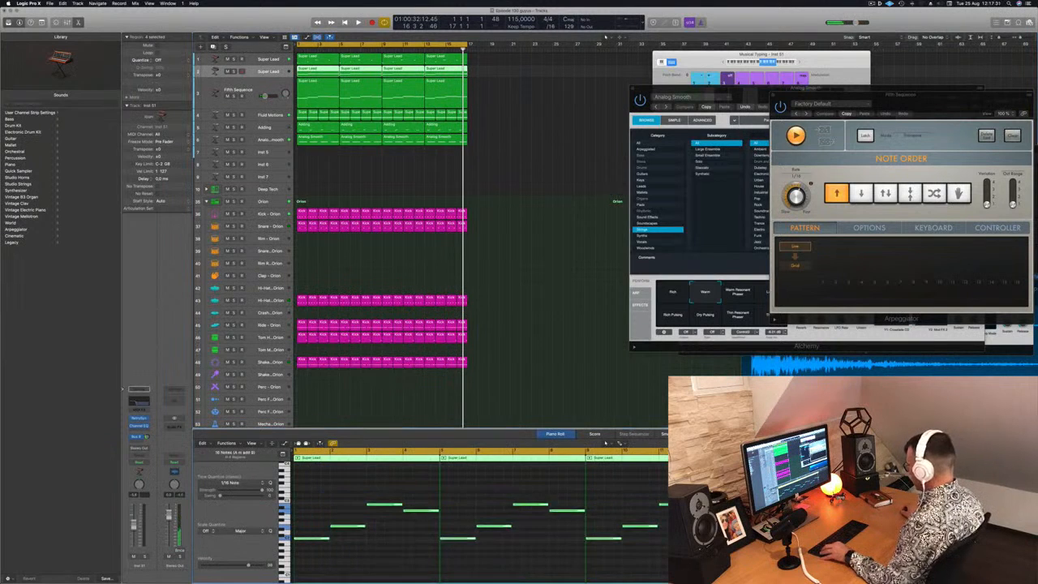
{"action": "key", "text": "super+Right"}
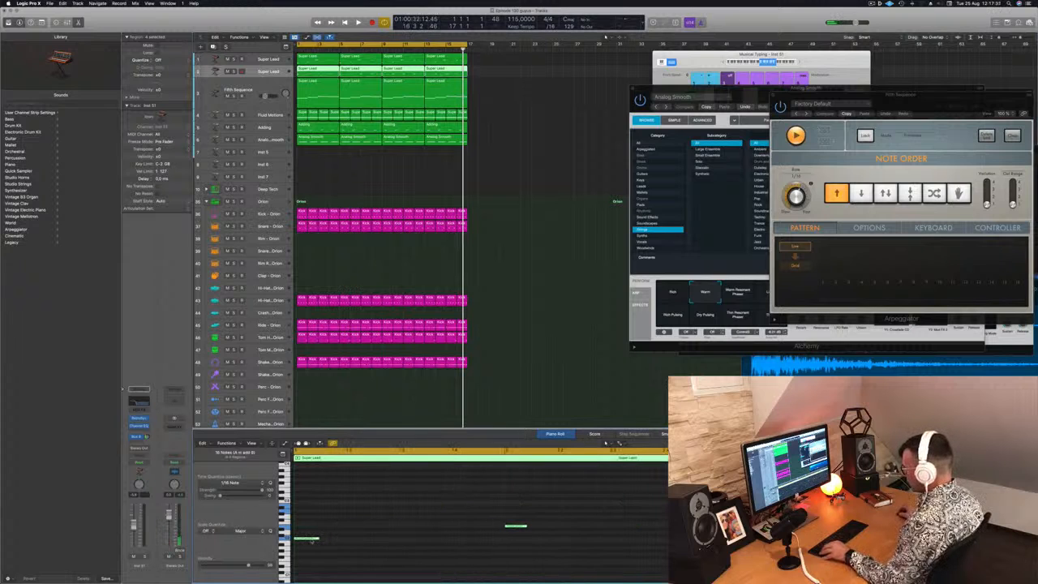
{"action": "left_click_drag", "start_coordinate": [311, 540], "coordinate": [354, 538]}
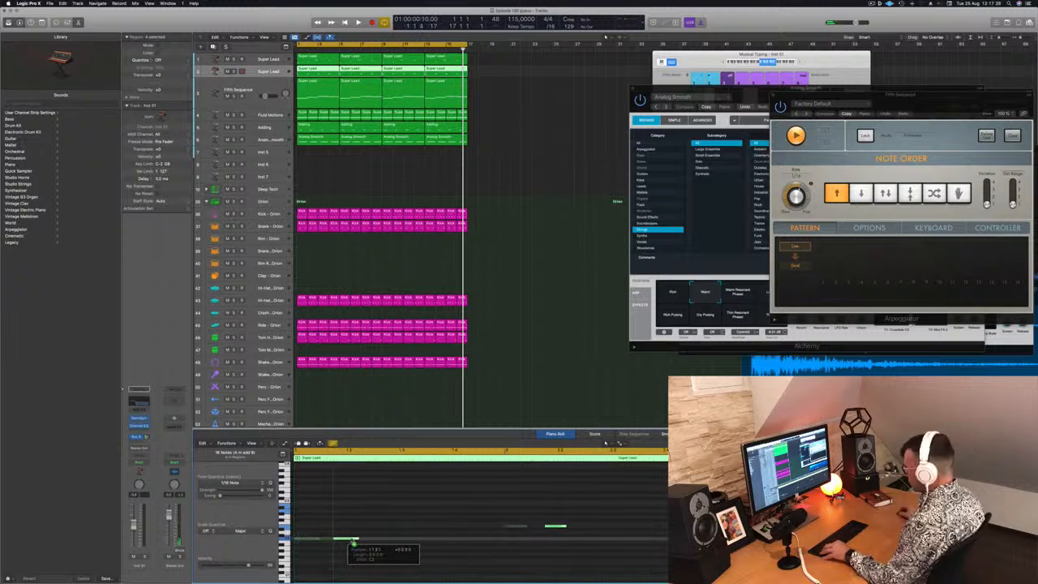
Play back the doubled bass notes, enlarge the duplicate track and load the Synthesized Voice preset in its Retro Synth
{"action": "key", "text": "space"}
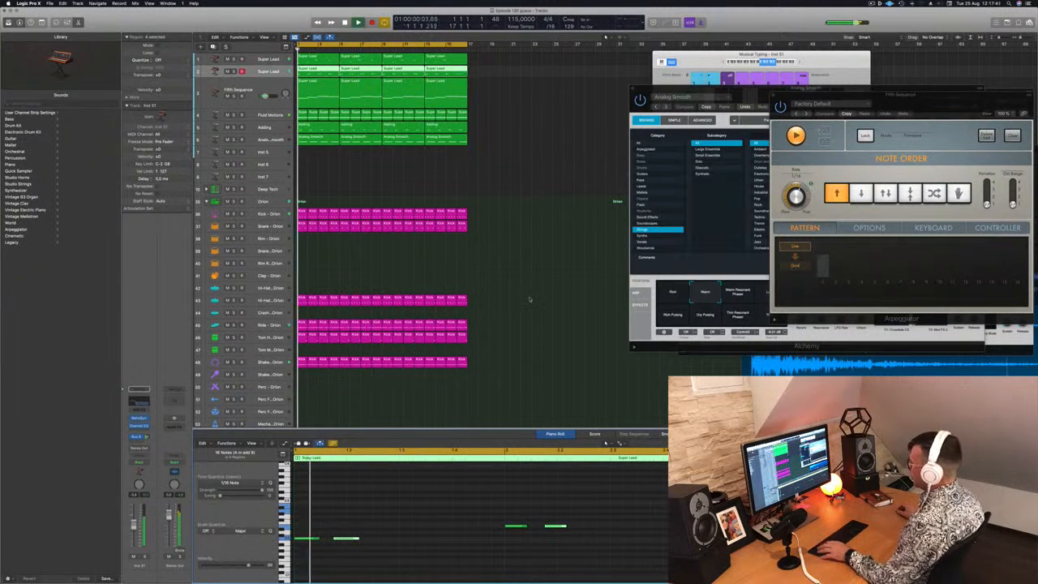
{"action": "scroll", "coordinate": [527, 251], "scroll_direction": "down", "scroll_amount": 4}
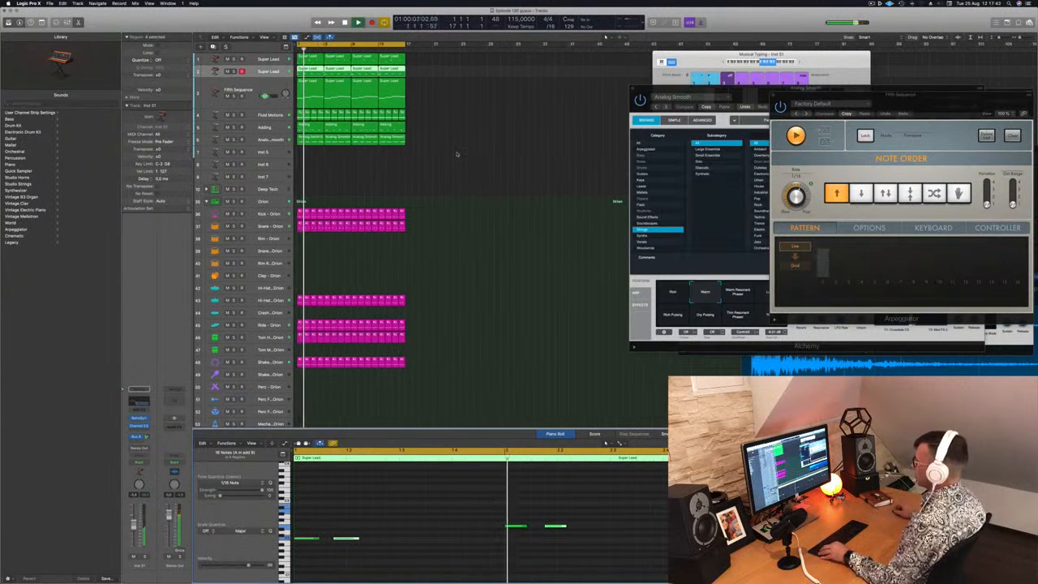
{"action": "scroll", "coordinate": [450, 142], "scroll_direction": "down", "scroll_amount": 1}
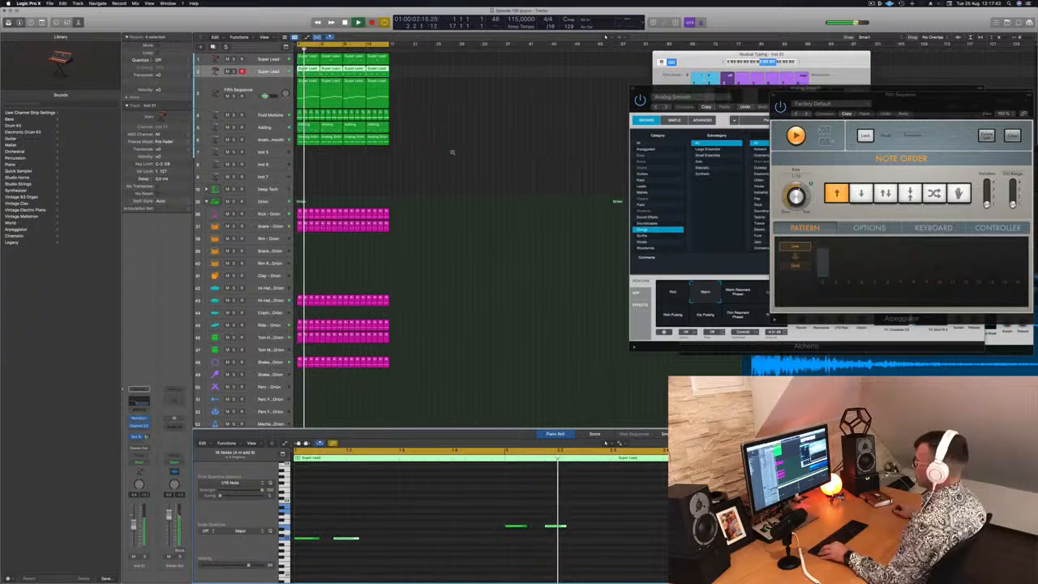
{"action": "left_click", "coordinate": [263, 76]}
{"action": "key", "text": "ctrl+alt+super+z"}
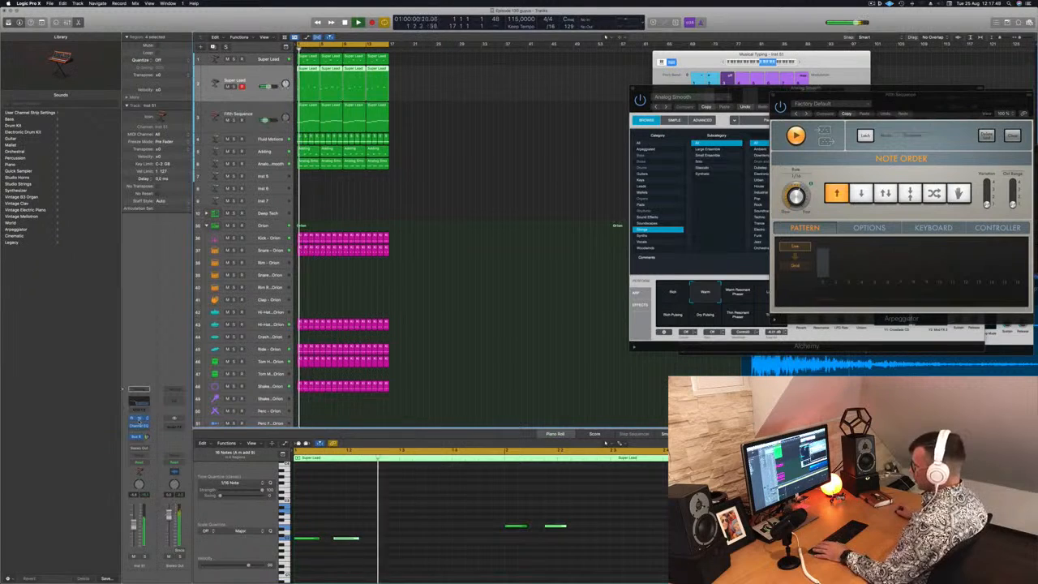
{"action": "left_click", "coordinate": [138, 418]}
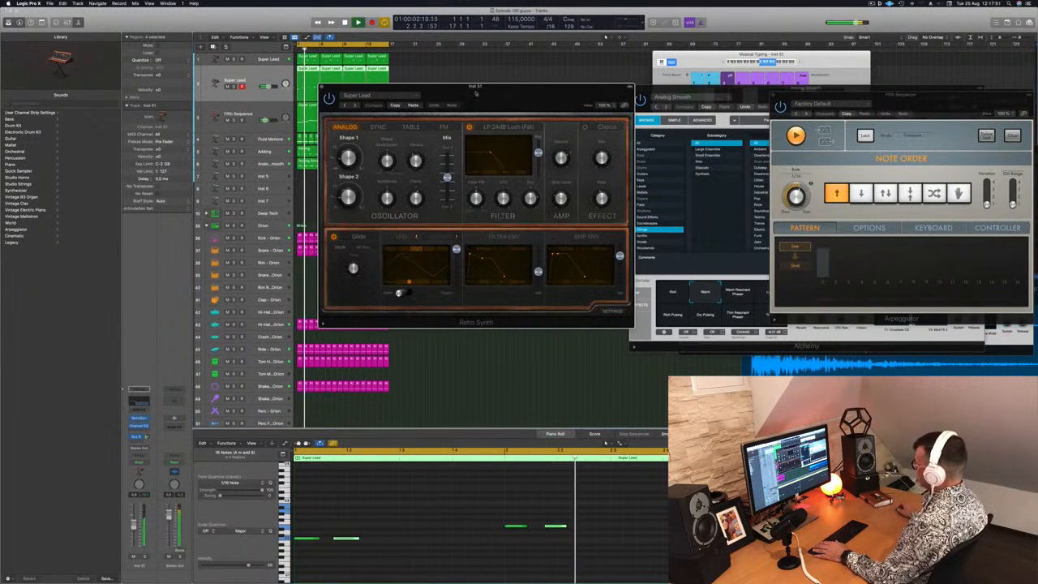
{"action": "left_click_drag", "start_coordinate": [480, 86], "coordinate": [471, 84]}
{"action": "left_click", "coordinate": [345, 103]}
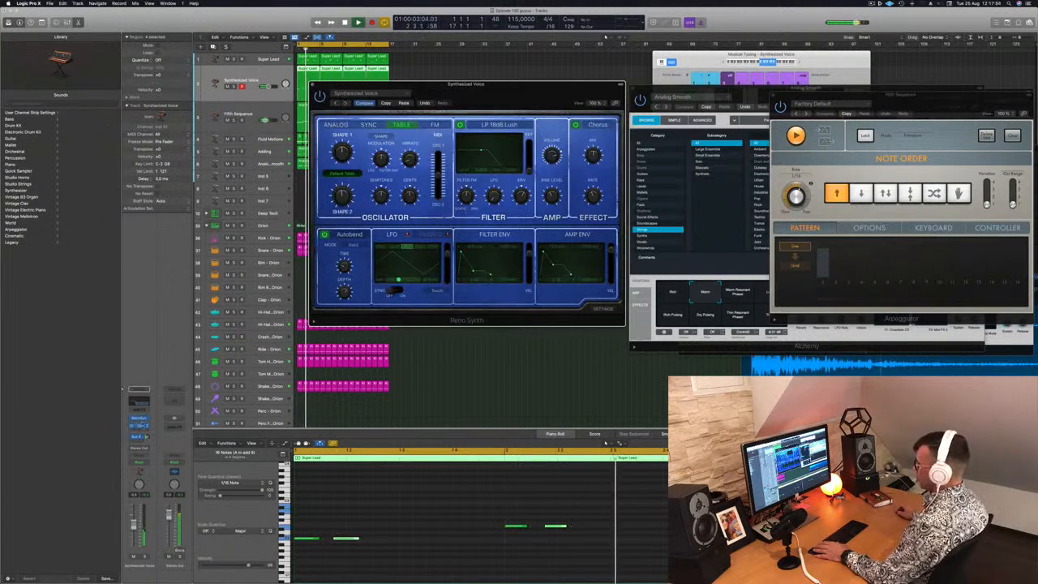
Change the Synthesized Voice track's Channel EQ from the high cut to a low-cut preset at 290 Hz and 36 dB/Oct
{"action": "left_click", "coordinate": [138, 426]}
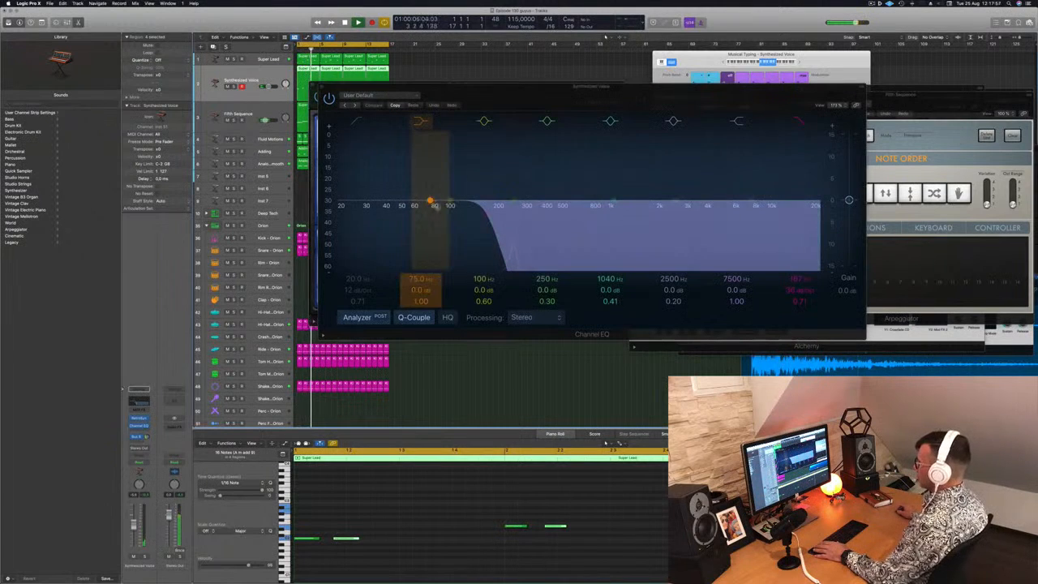
{"action": "left_click_drag", "start_coordinate": [495, 217], "coordinate": [629, 216]}
{"action": "left_click", "coordinate": [354, 105]}
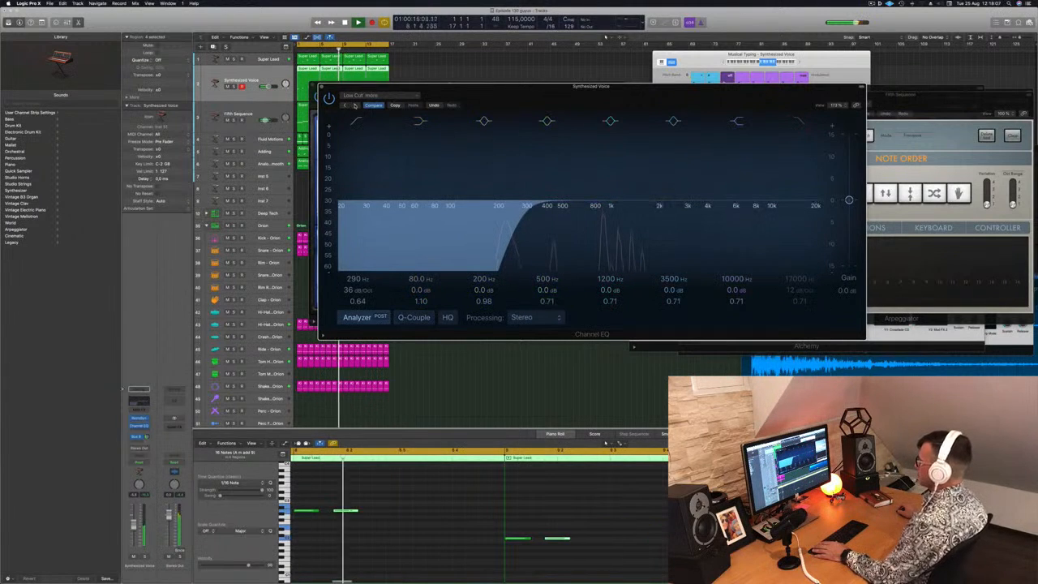
Reset the Synthesized Voice track's Channel EQ to its default setting and close the EQ window
{"action": "left_click", "coordinate": [353, 106]}
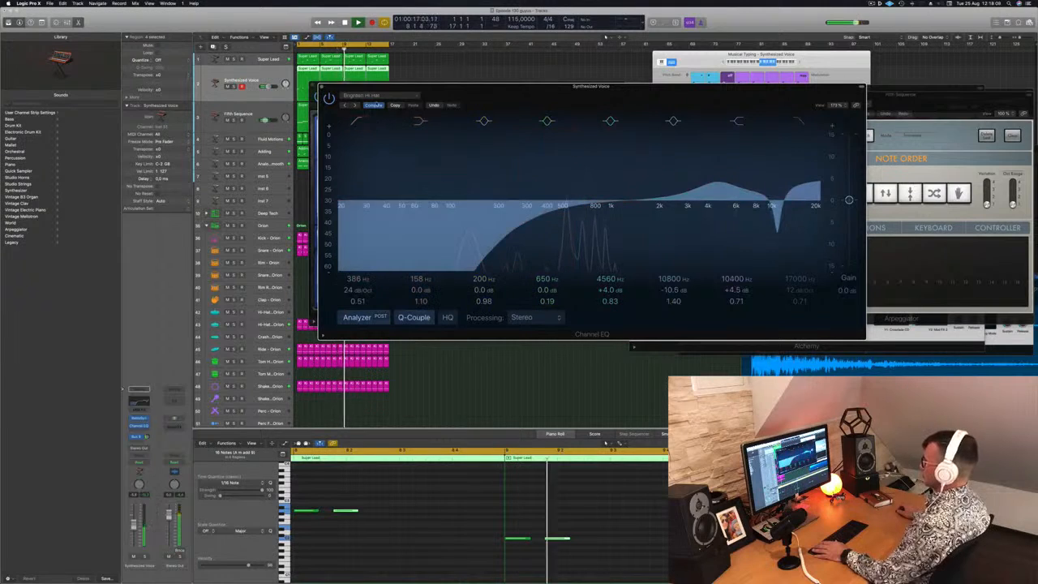
{"action": "left_click", "coordinate": [369, 95]}
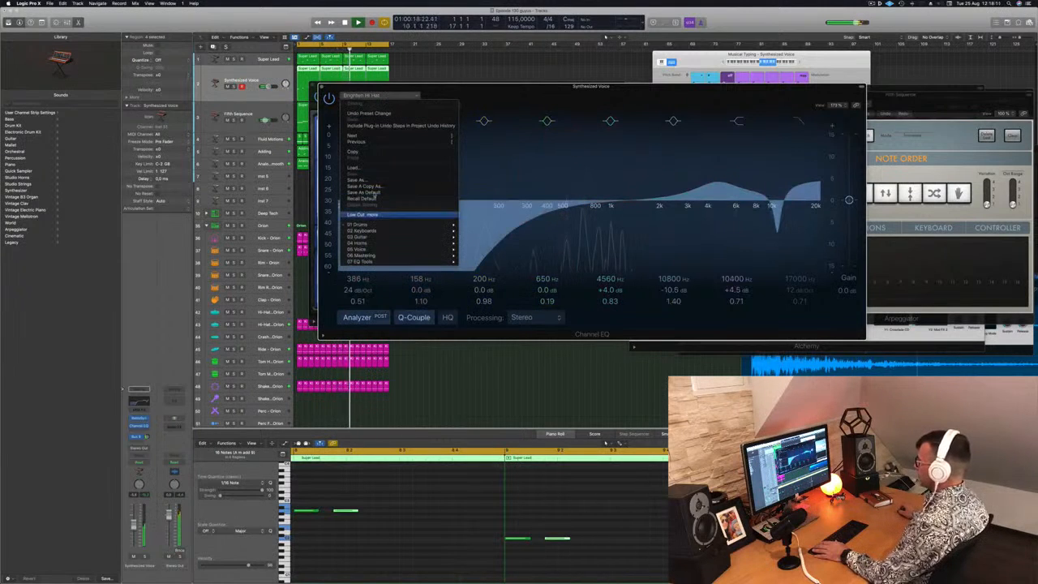
{"action": "left_click", "coordinate": [360, 199]}
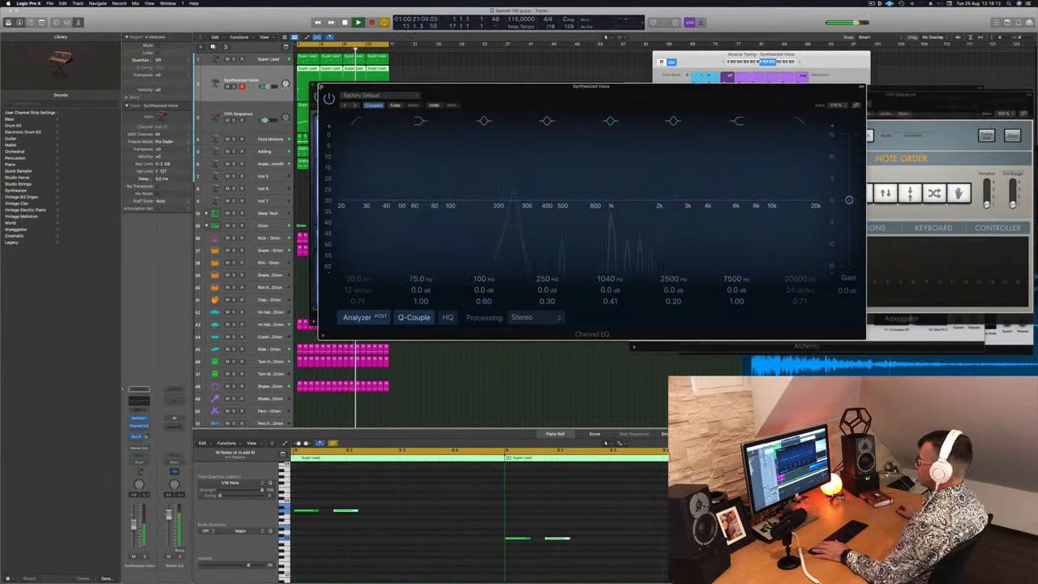
{"action": "left_click", "coordinate": [322, 87]}
Audition other Retro Synth presets, load Analog Funk from the 03 Synth Bass category, and lower the track's volume slightly
{"action": "left_click_drag", "start_coordinate": [339, 85], "coordinate": [366, 79]}
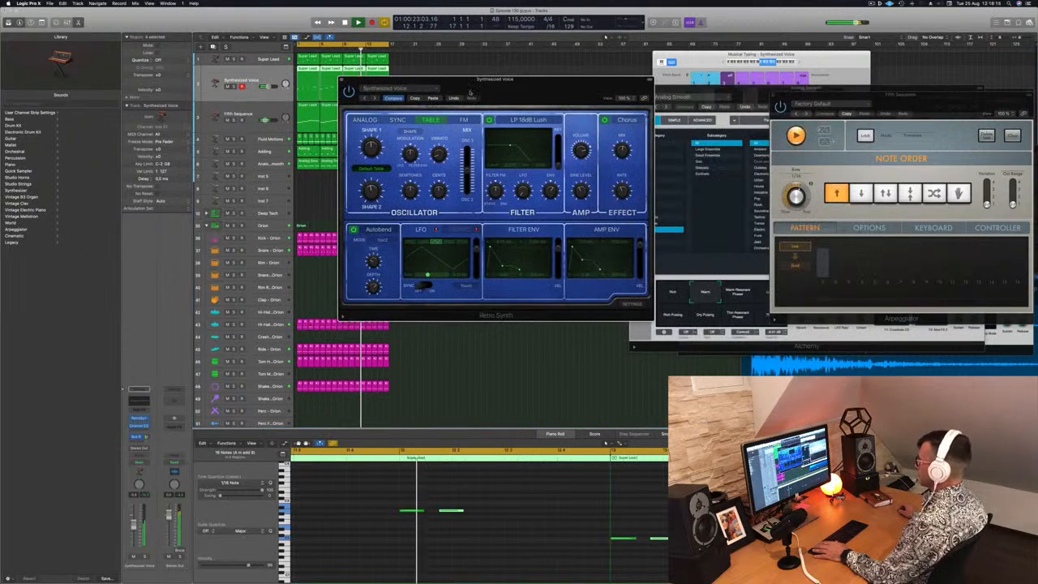
{"action": "left_click", "coordinate": [374, 98]}
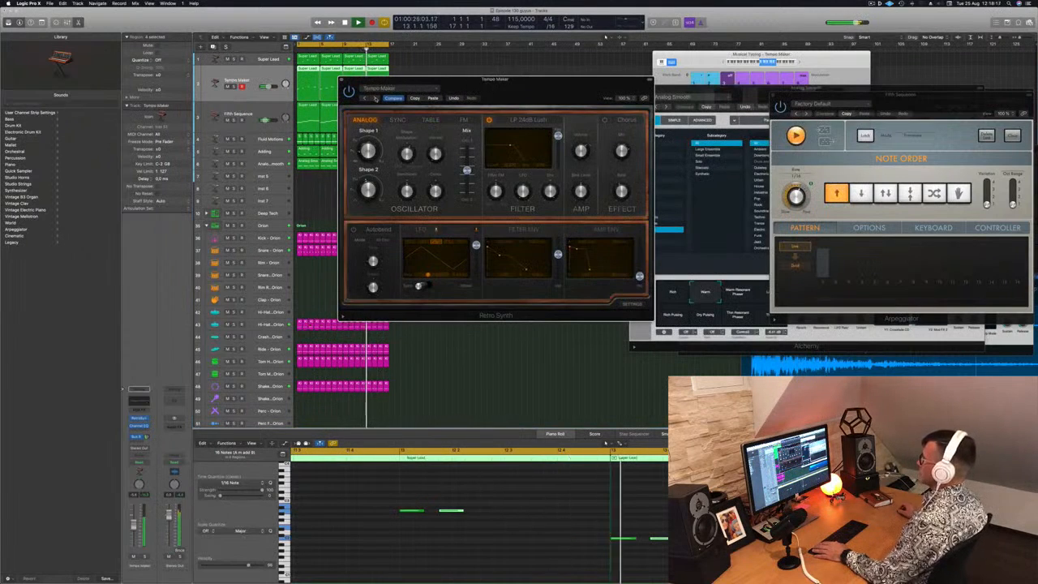
{"action": "left_click", "coordinate": [375, 99]}
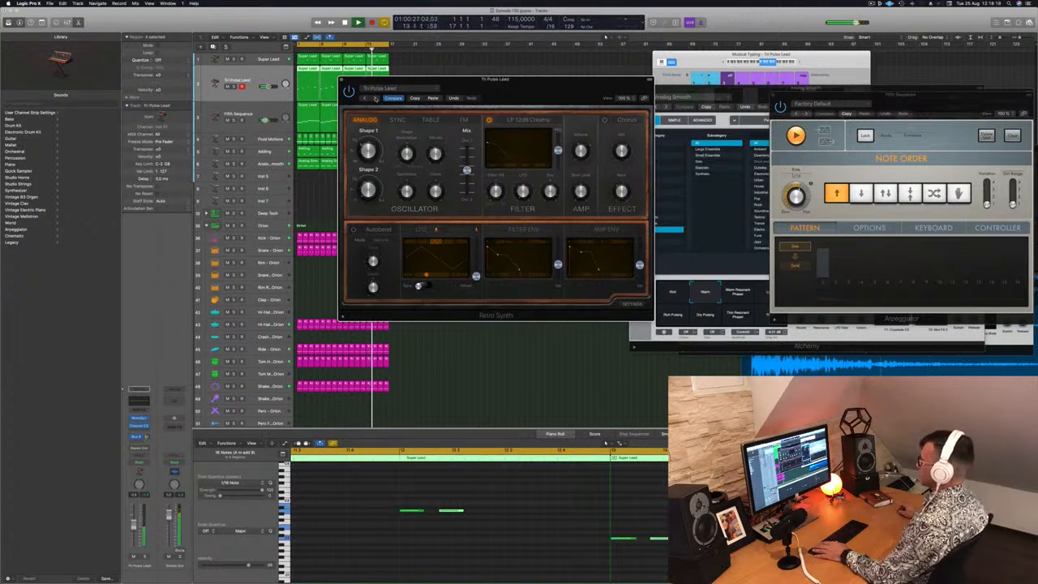
{"action": "left_click", "coordinate": [412, 91]}
{"action": "mouse_move", "coordinate": [415, 226]}
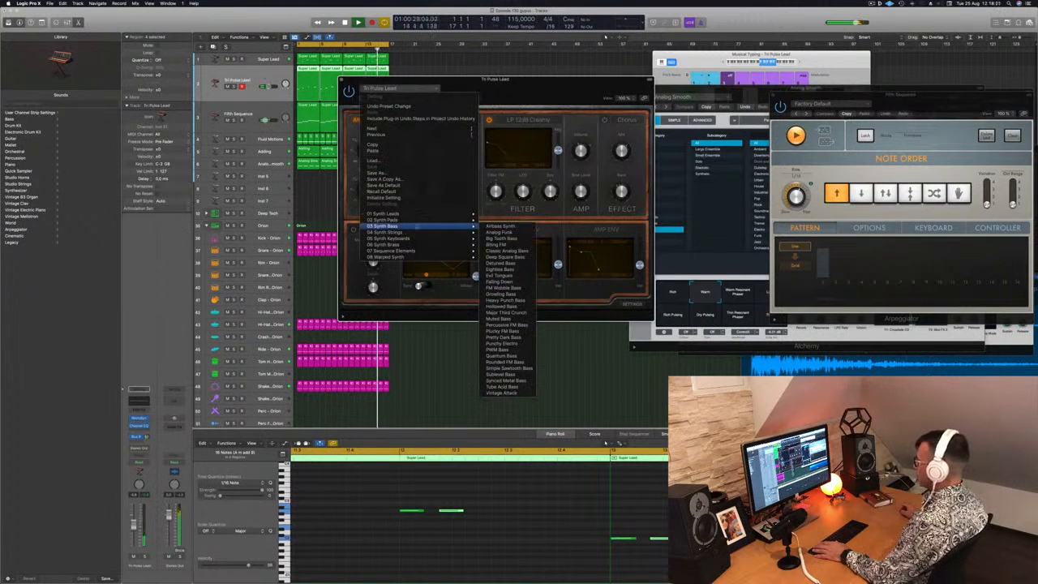
{"action": "left_click", "coordinate": [500, 226]}
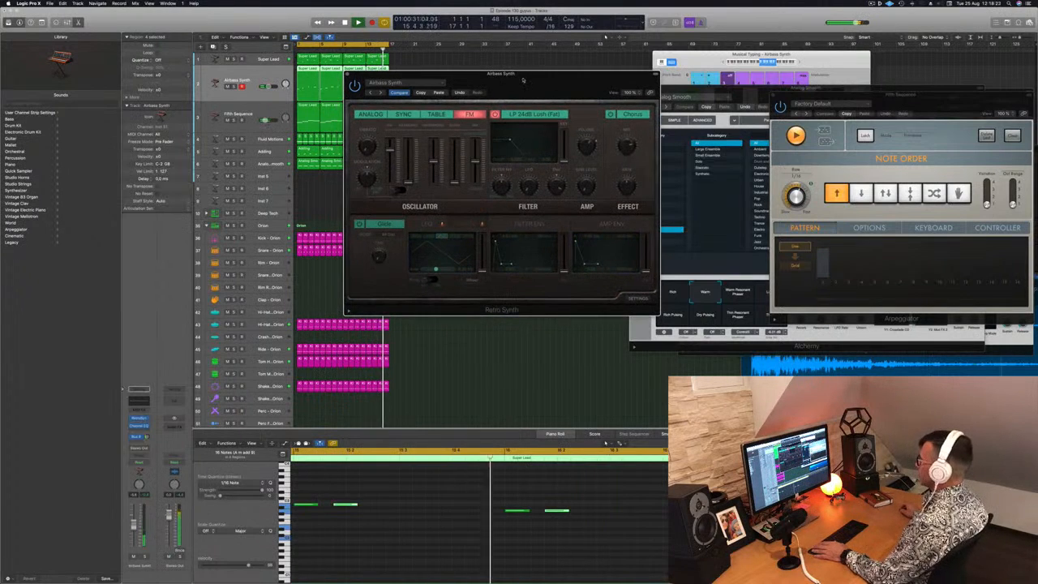
{"action": "left_click_drag", "start_coordinate": [526, 84], "coordinate": [574, 72]}
{"action": "left_click", "coordinate": [393, 91]}
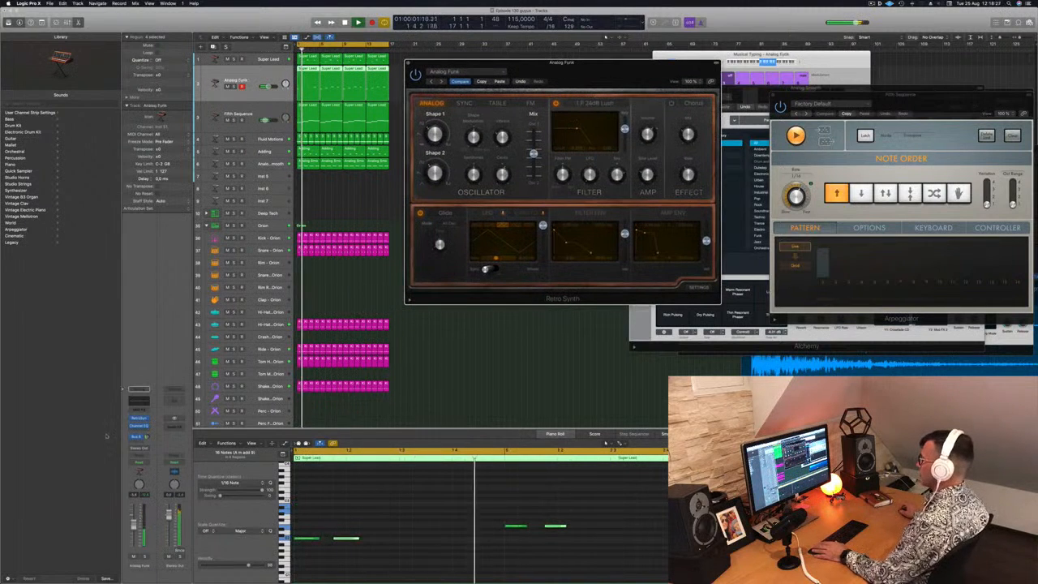
{"action": "left_click_drag", "start_coordinate": [134, 524], "coordinate": [133, 529]}
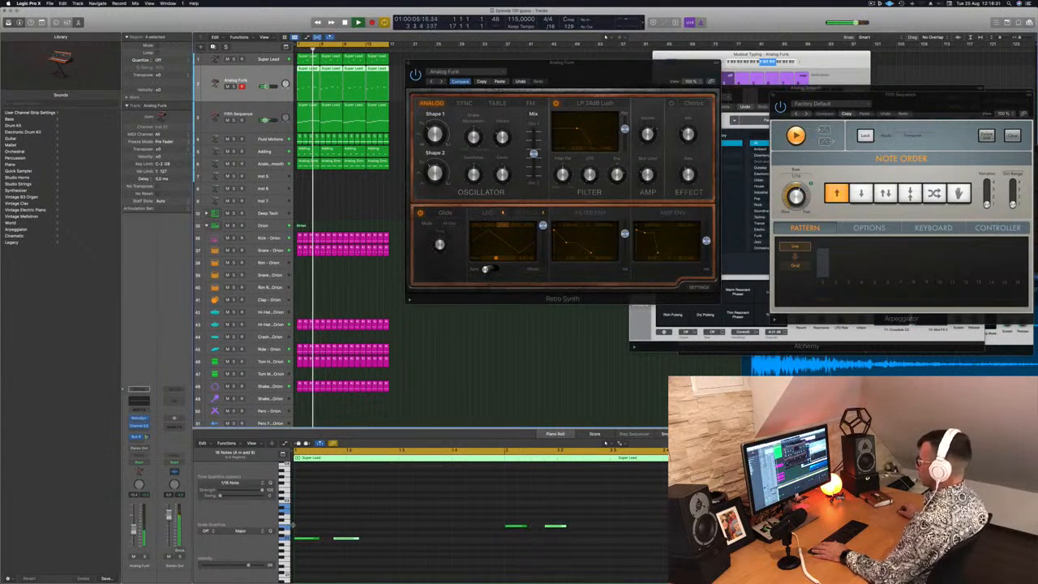
Copy the second short note of each bar to just before beat 4 and close the Retro Synth window
{"action": "left_click", "coordinate": [319, 444]}
{"action": "left_click_drag", "start_coordinate": [351, 539], "coordinate": [417, 539]}
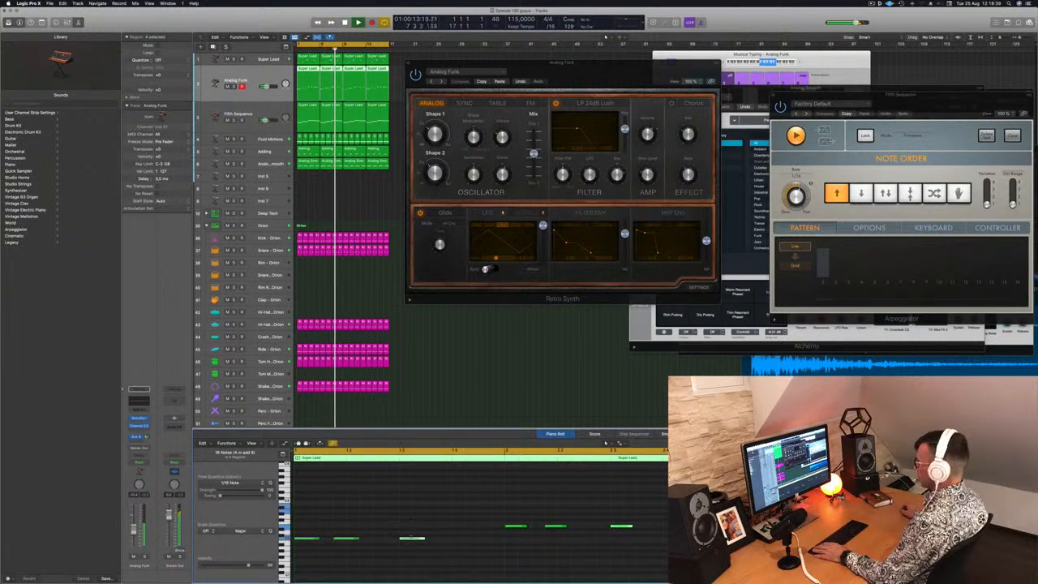
{"action": "left_click_drag", "start_coordinate": [410, 538], "coordinate": [450, 540]}
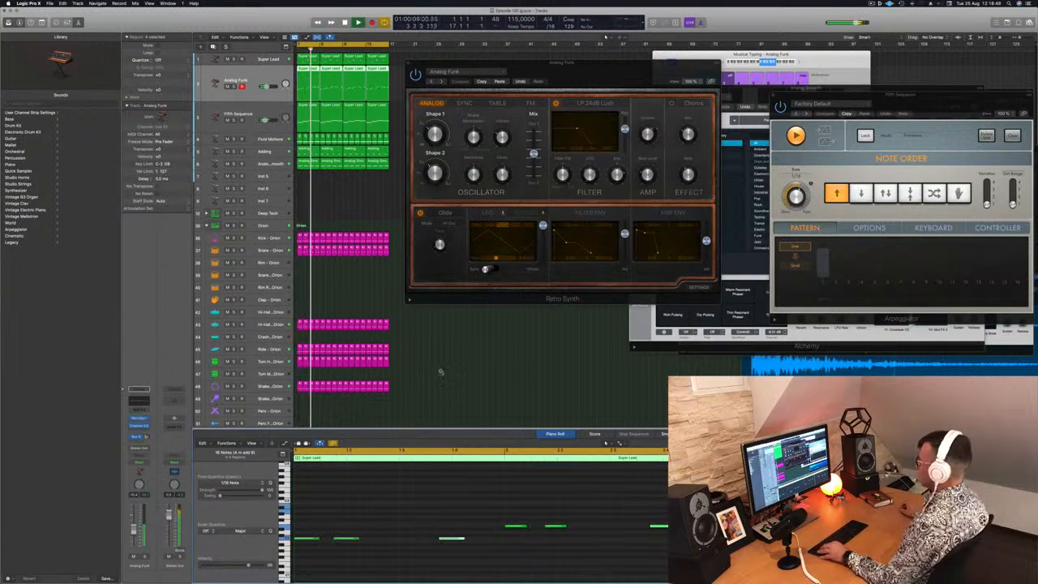
{"action": "left_click_drag", "start_coordinate": [608, 80], "coordinate": [584, 88]}
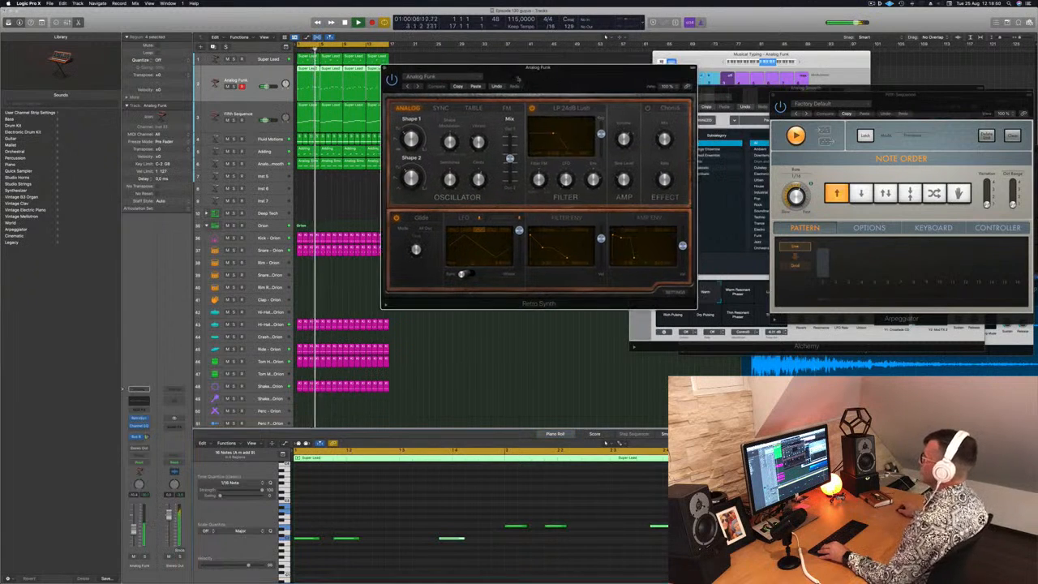
{"action": "left_click", "coordinate": [385, 71]}
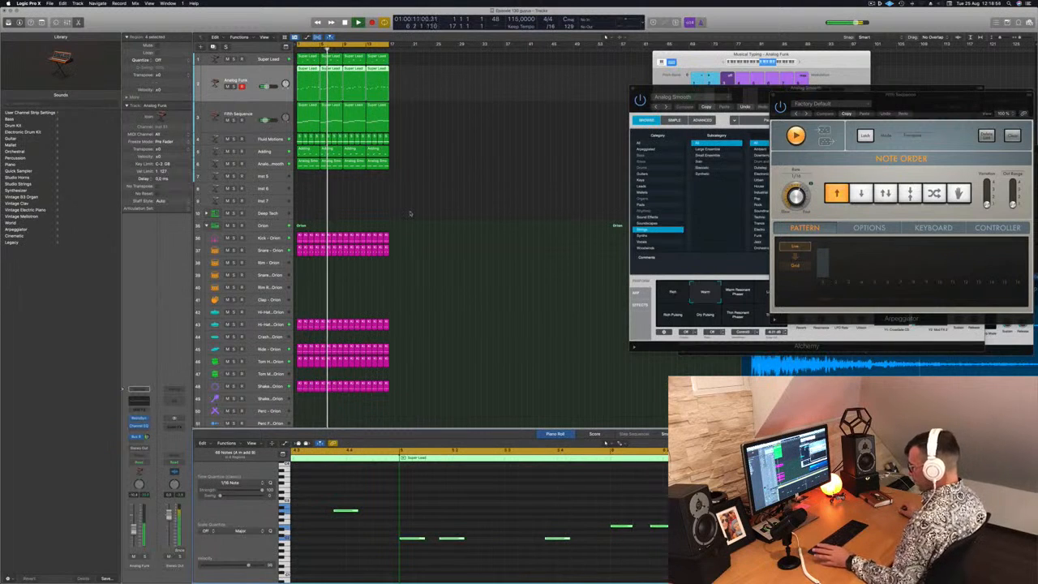
Repeat all regions in the project three times to extend the arrangement to 64 bars
{"action": "left_click", "coordinate": [410, 213]}
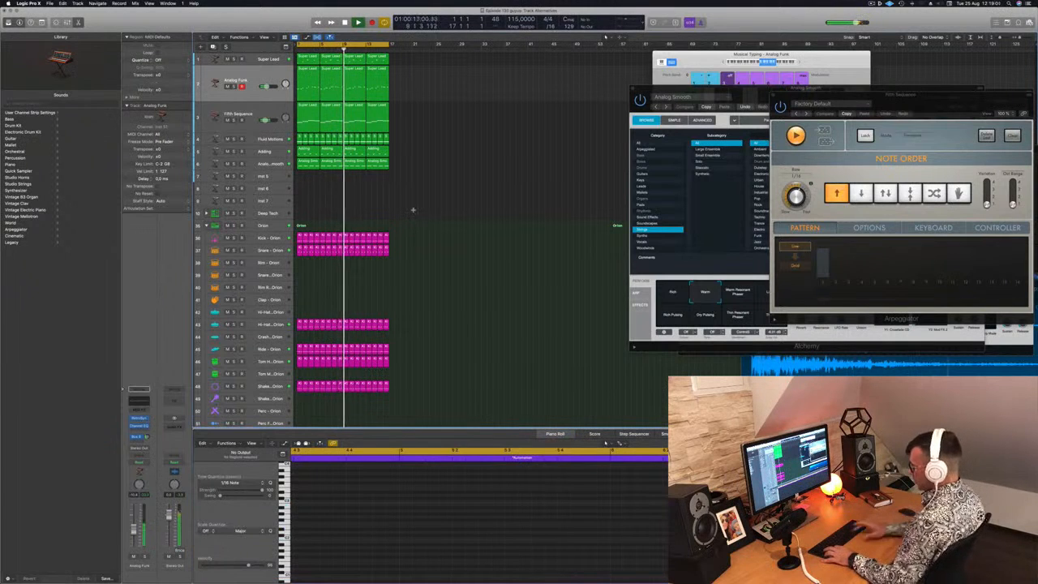
{"action": "key", "text": "super+a"}
{"action": "key", "text": "super+r"}
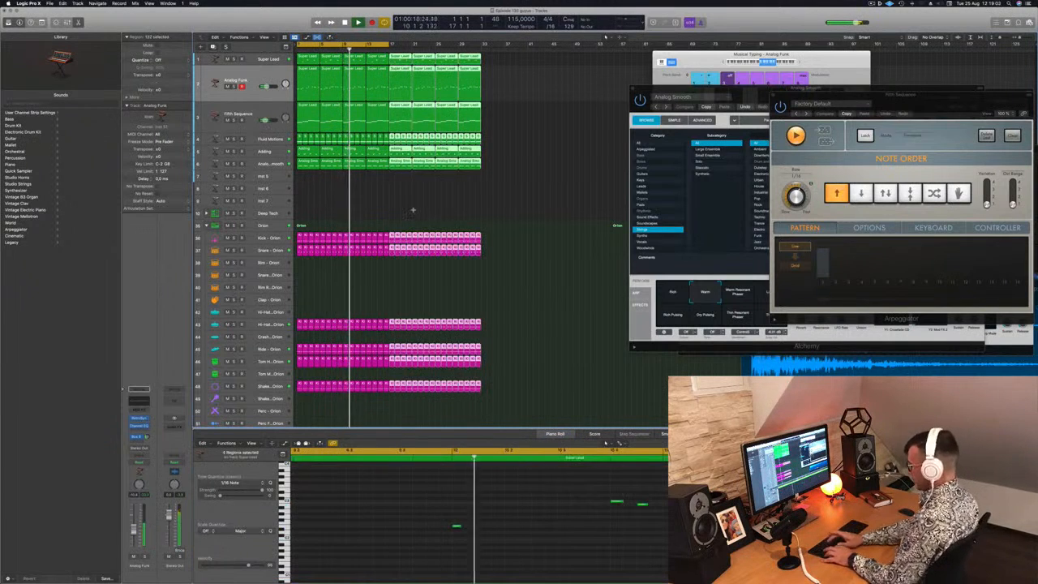
{"action": "key", "text": "super+r"}
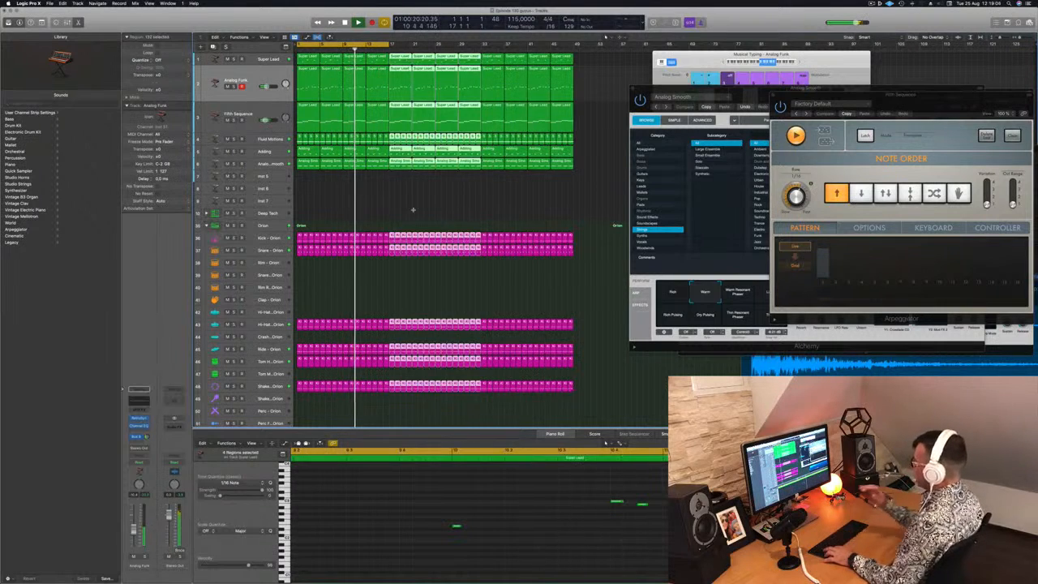
{"action": "key", "text": "super+r"}
Move the Musical Typing and Analog Smooth windows aside and extend the cycle range to bar 65
{"action": "left_click_drag", "start_coordinate": [706, 54], "coordinate": [917, 56]}
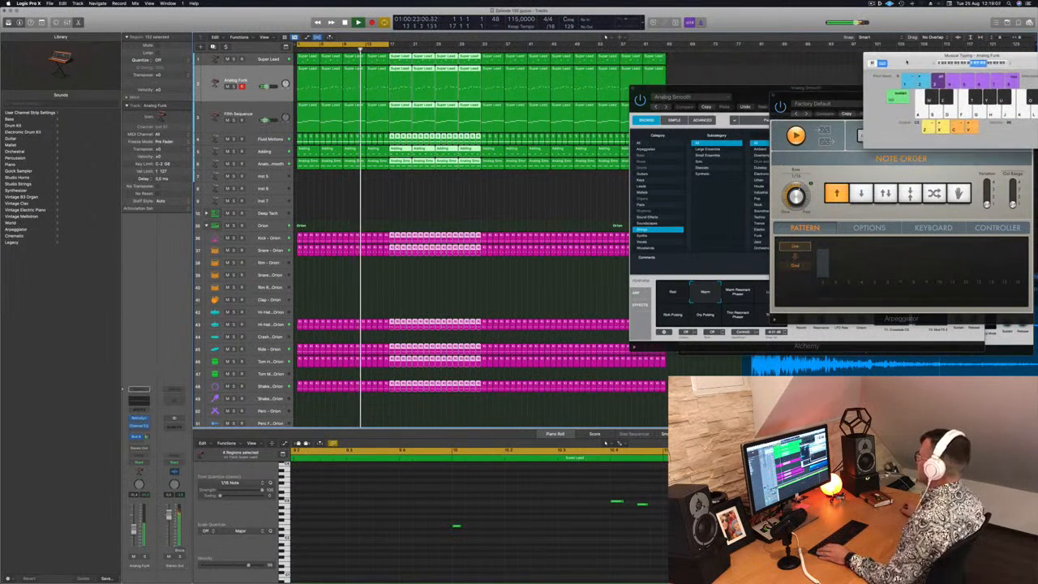
{"action": "left_click_drag", "start_coordinate": [750, 89], "coordinate": [890, 225]}
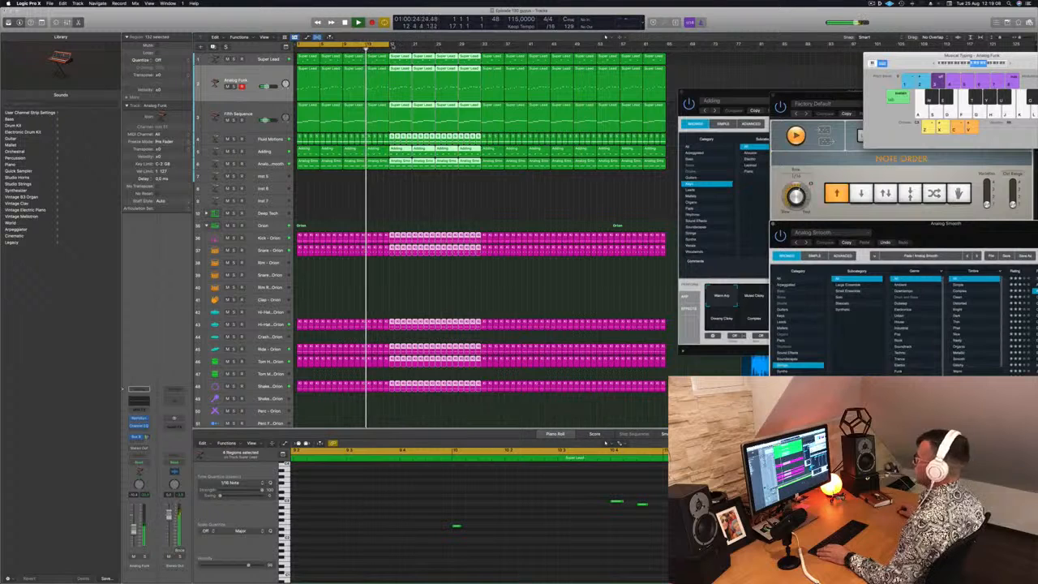
{"action": "left_click", "coordinate": [389, 46]}
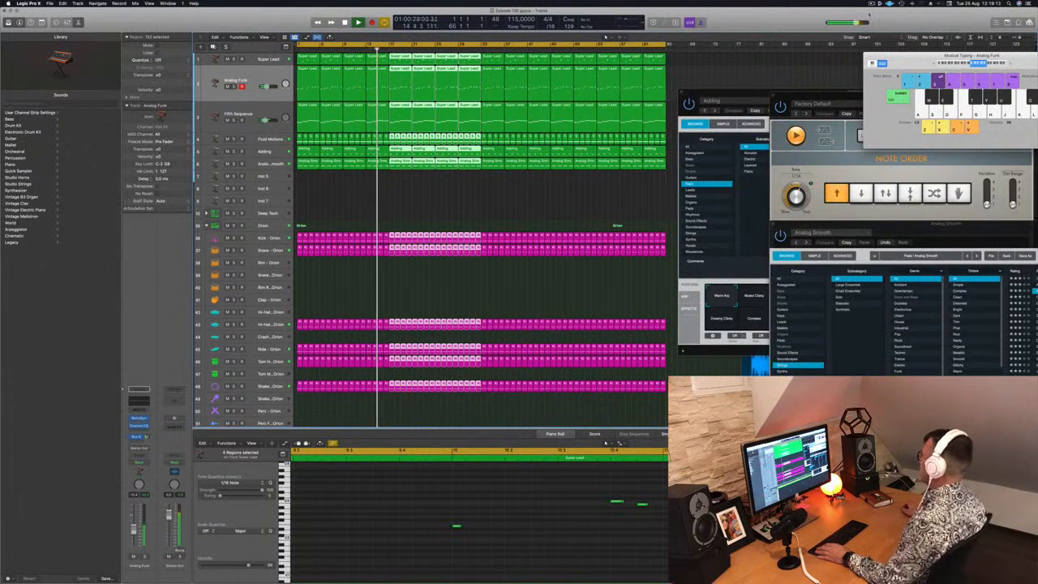
{"action": "left_click", "coordinate": [872, 3]}
{"action": "left_click", "coordinate": [793, 20]}
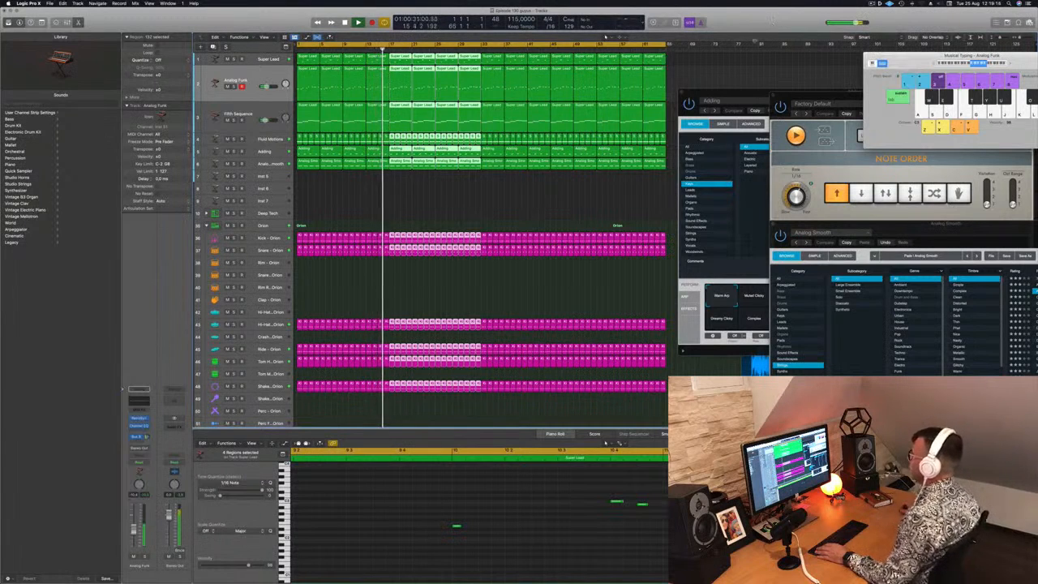
{"action": "left_click", "coordinate": [439, 221]}
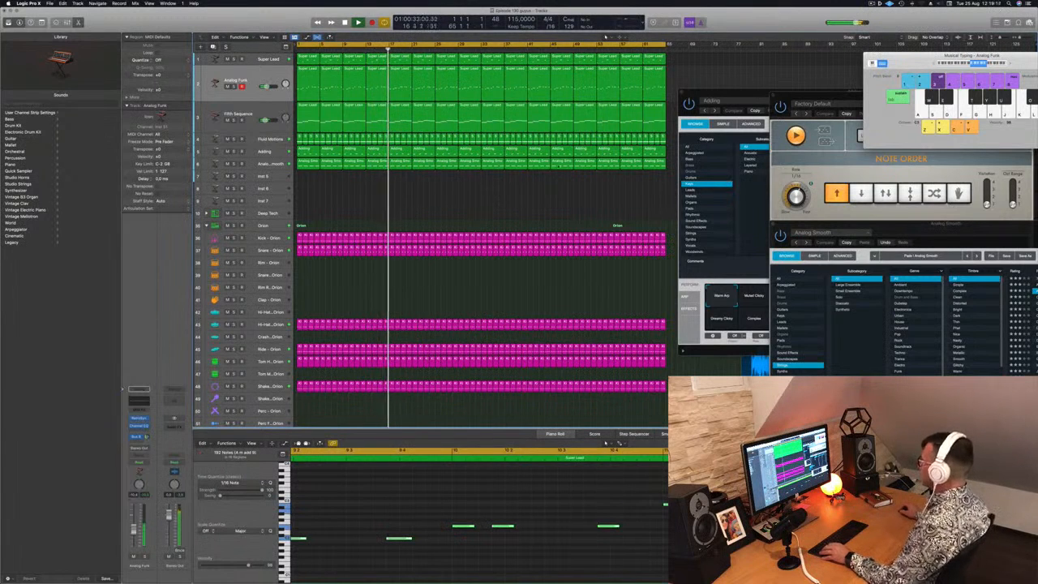
Close the Adding, Fifth Sequence Arpeggiator and Analog Smooth plug-in windows, and make Snare - Orion the selected track
{"action": "left_click_drag", "start_coordinate": [731, 94], "coordinate": [722, 90]}
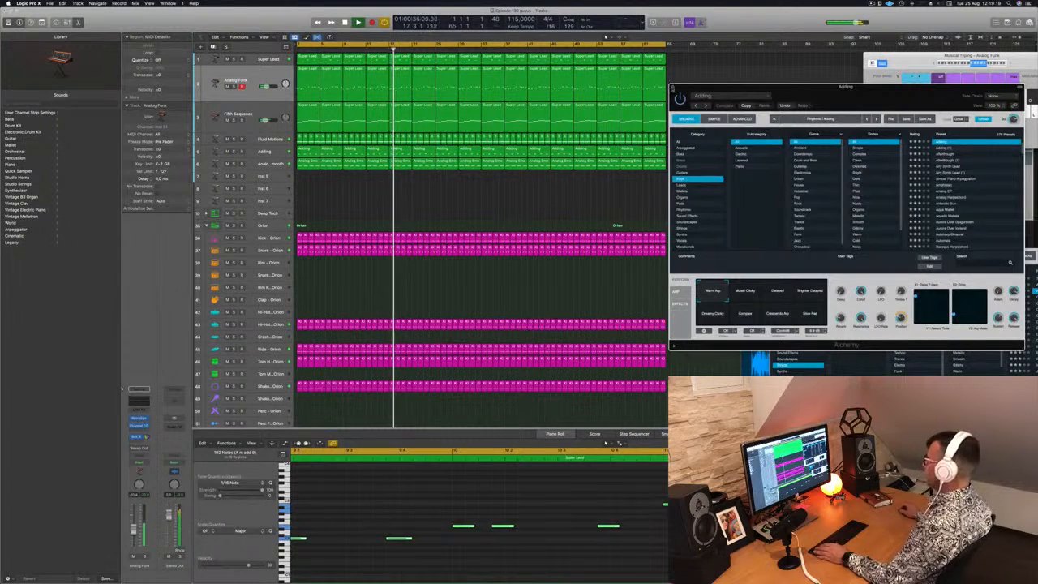
{"action": "left_click", "coordinate": [677, 87]}
{"action": "left_click_drag", "start_coordinate": [780, 96], "coordinate": [567, 65]}
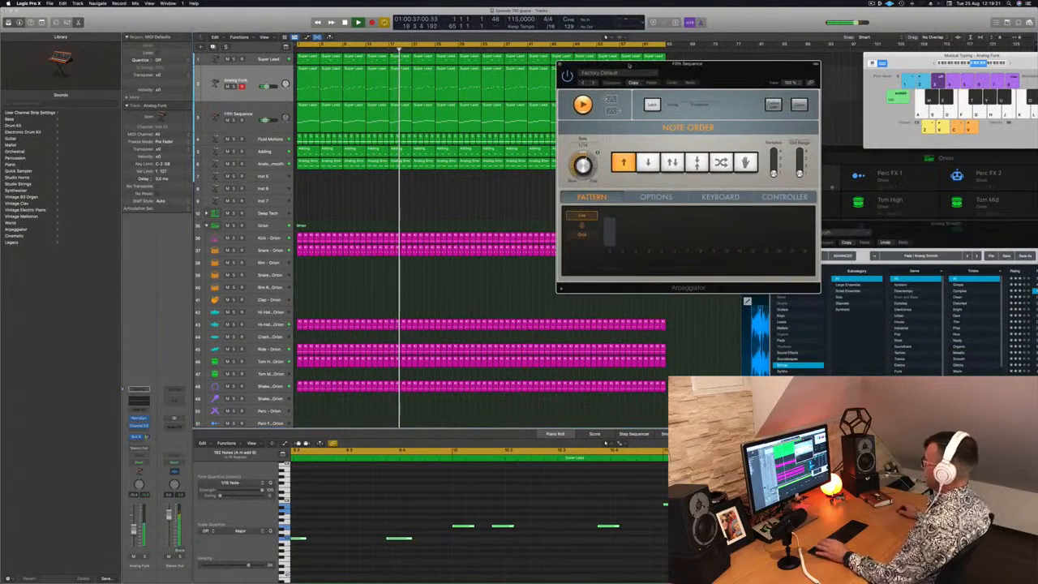
{"action": "left_click", "coordinate": [560, 64]}
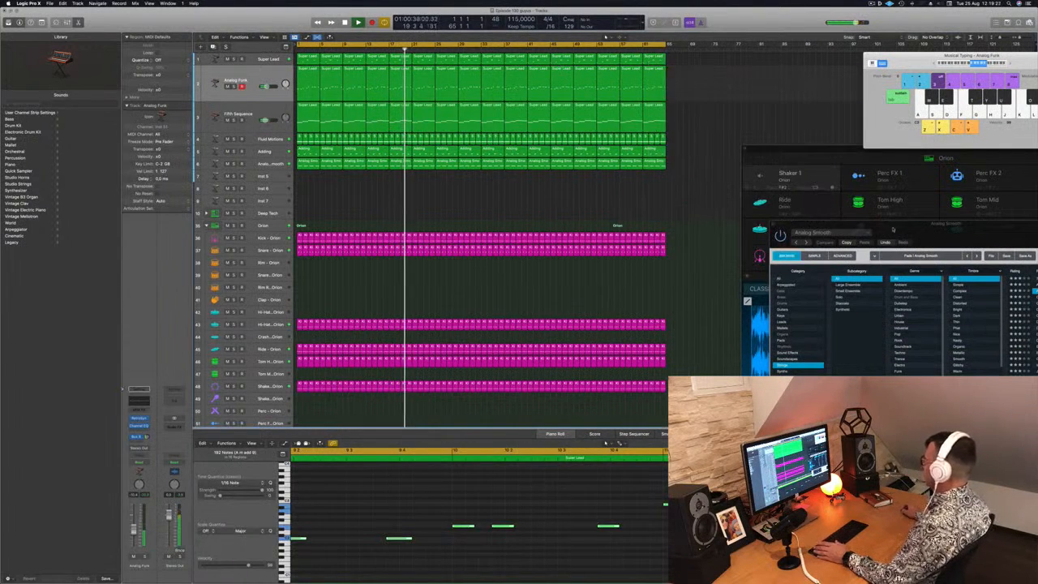
{"action": "left_click_drag", "start_coordinate": [893, 229], "coordinate": [771, 168]}
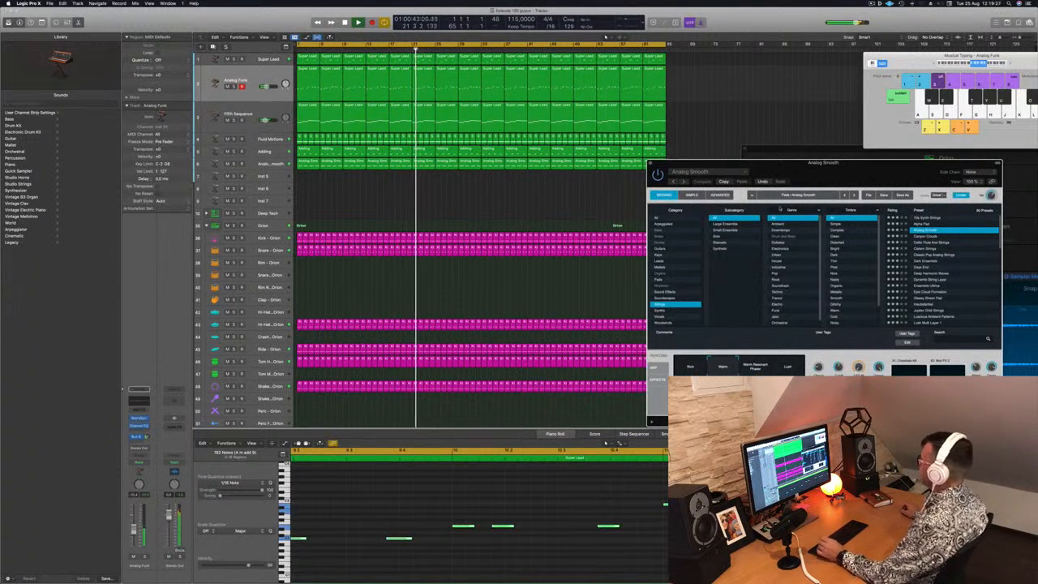
{"action": "left_click_drag", "start_coordinate": [770, 168], "coordinate": [746, 141]}
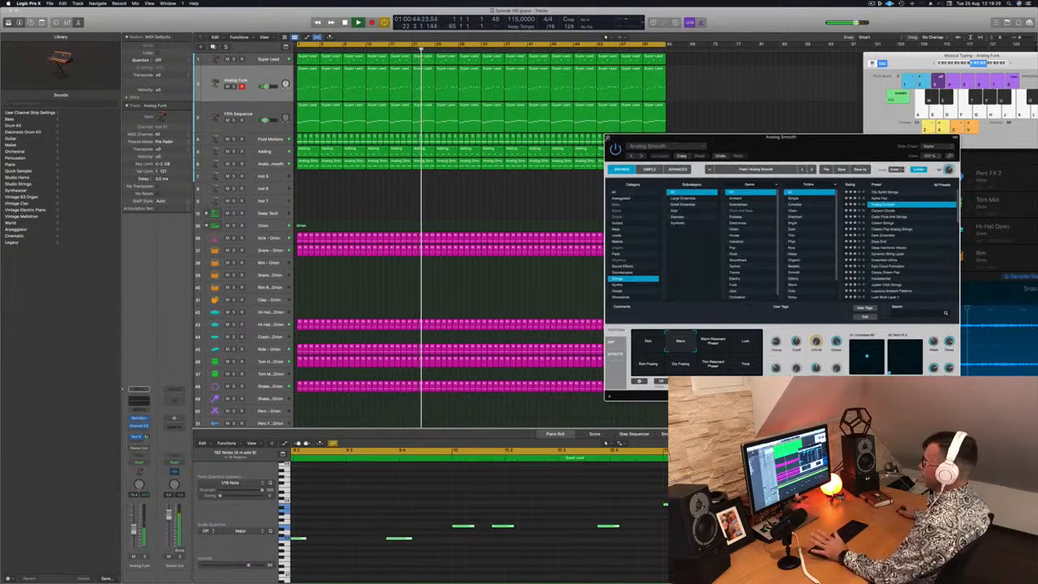
{"action": "left_click", "coordinate": [610, 137]}
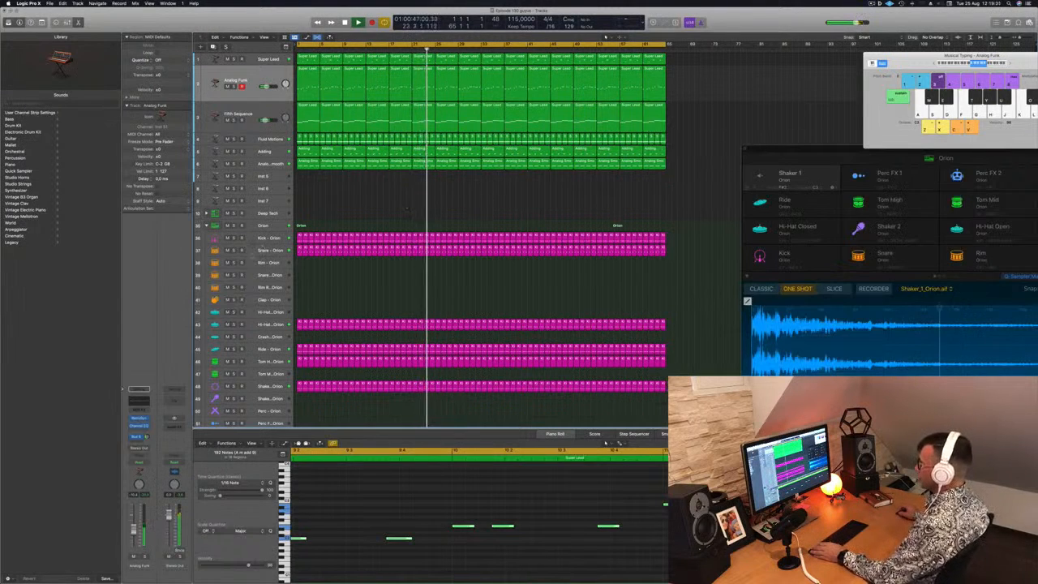
{"action": "left_click", "coordinate": [269, 251]}
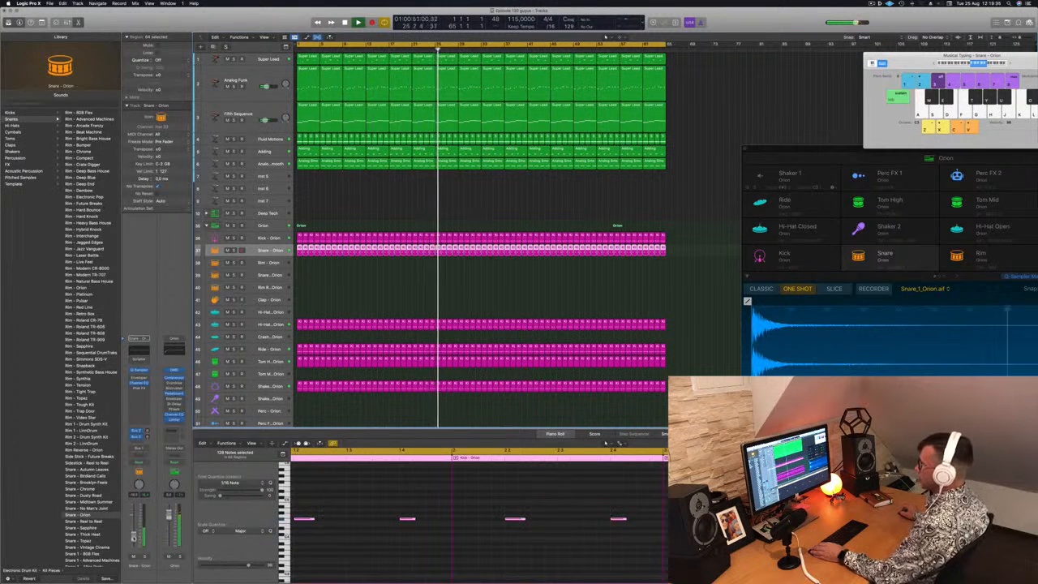
{"action": "left_click", "coordinate": [357, 211]}
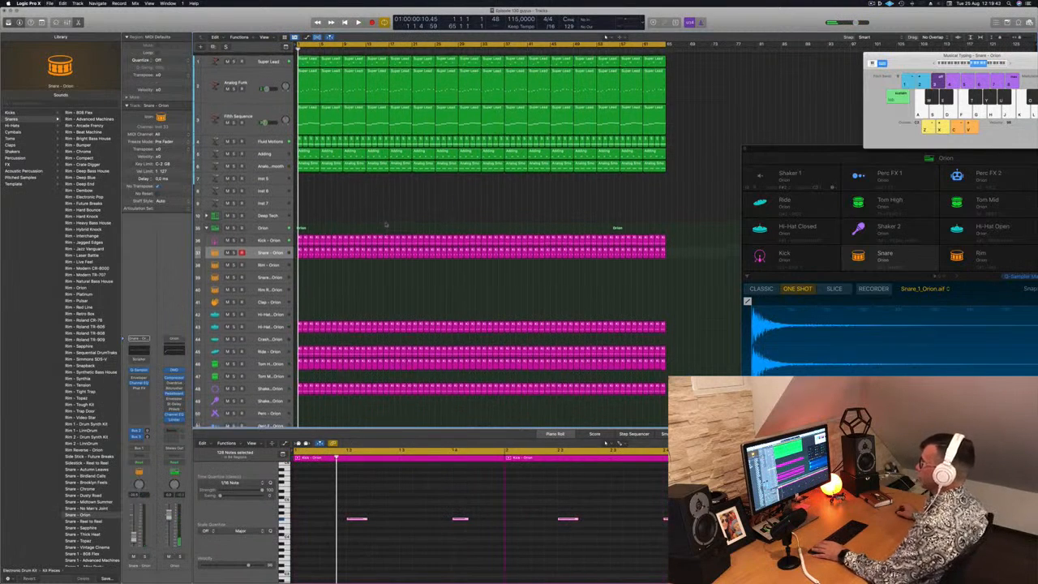
Delete the Super Lead regions in bars 1 to 16 and briefly solo the Analog Funk track
{"action": "left_click", "coordinate": [315, 60]}
{"action": "key", "text": "Delete"}
{"action": "key", "text": "Delete"}
{"action": "key", "text": "Delete"}
{"action": "key", "text": "Delete"}
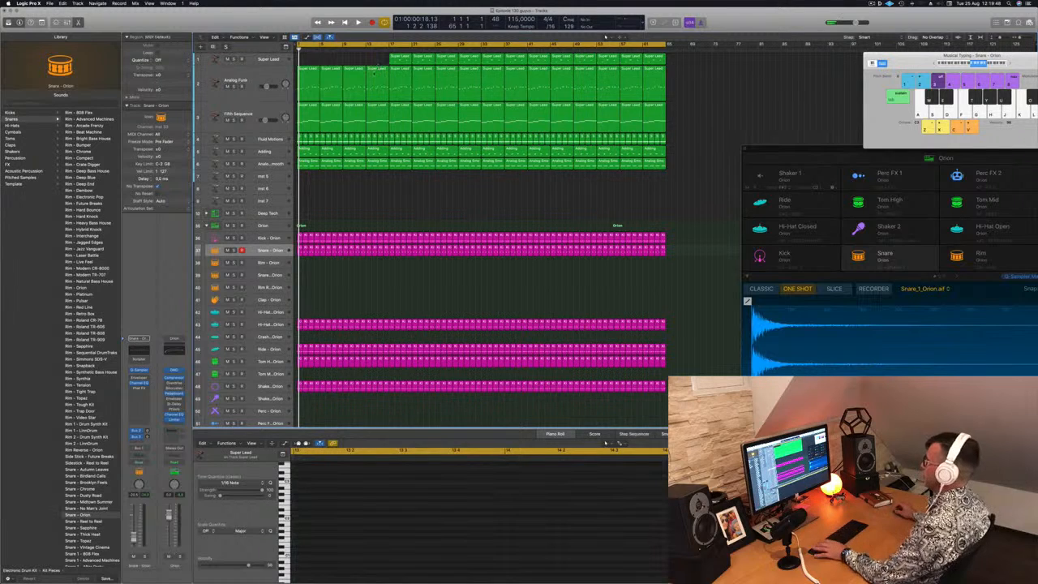
{"action": "key", "text": "space"}
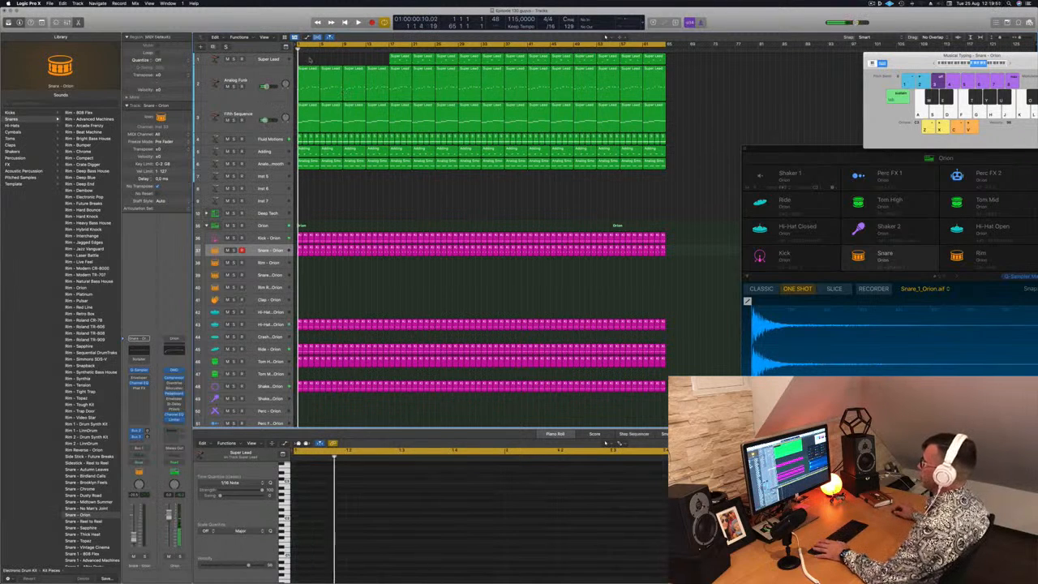
{"action": "left_click", "coordinate": [235, 87]}
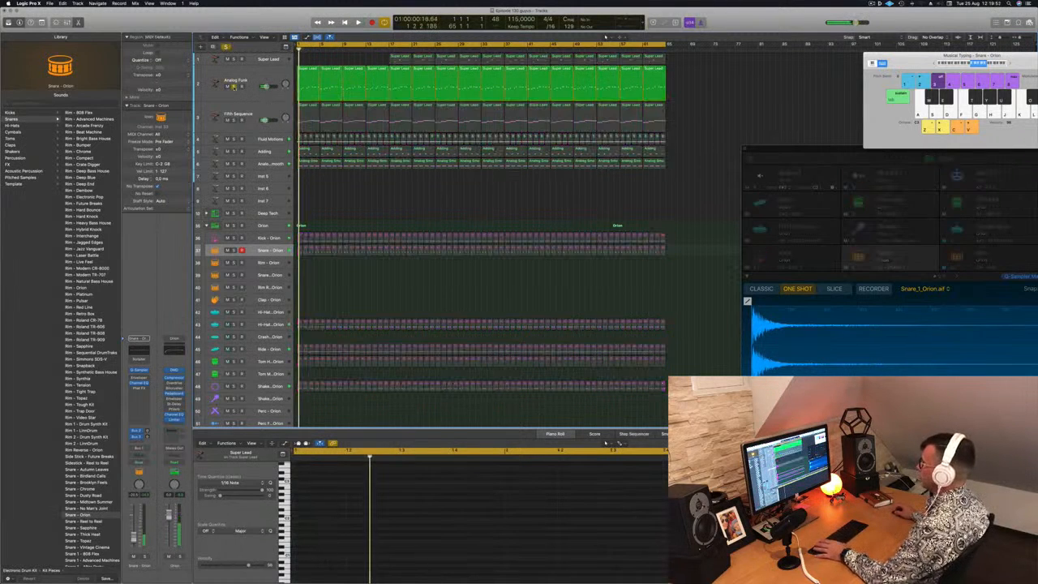
{"action": "left_click", "coordinate": [234, 87]}
Delete the Analog Funk regions in bars 1 to 16 and select the Fifth Sequence track
{"action": "left_click_drag", "start_coordinate": [305, 60], "coordinate": [376, 71]}
{"action": "key", "text": "Delete"}
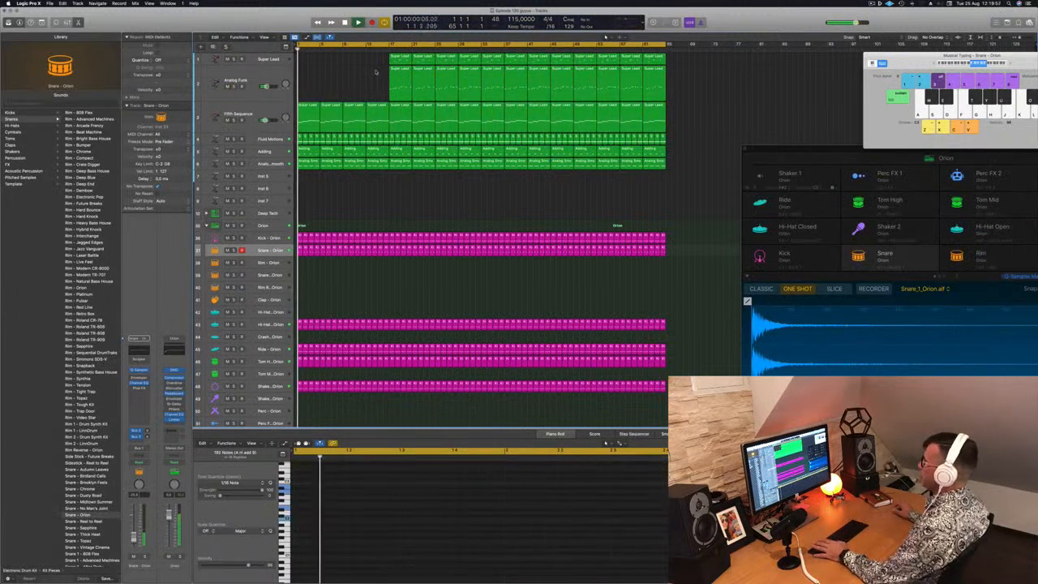
{"action": "left_click", "coordinate": [268, 110]}
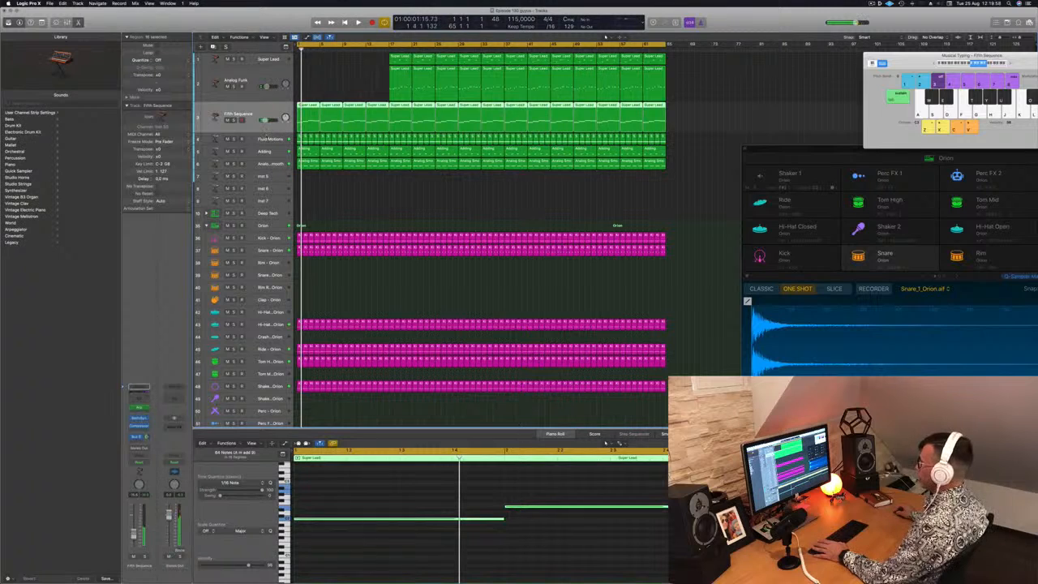
Select the Fluid Motions track and audition it briefly in solo during playback
{"action": "left_click", "coordinate": [268, 138]}
{"action": "key", "text": "space"}
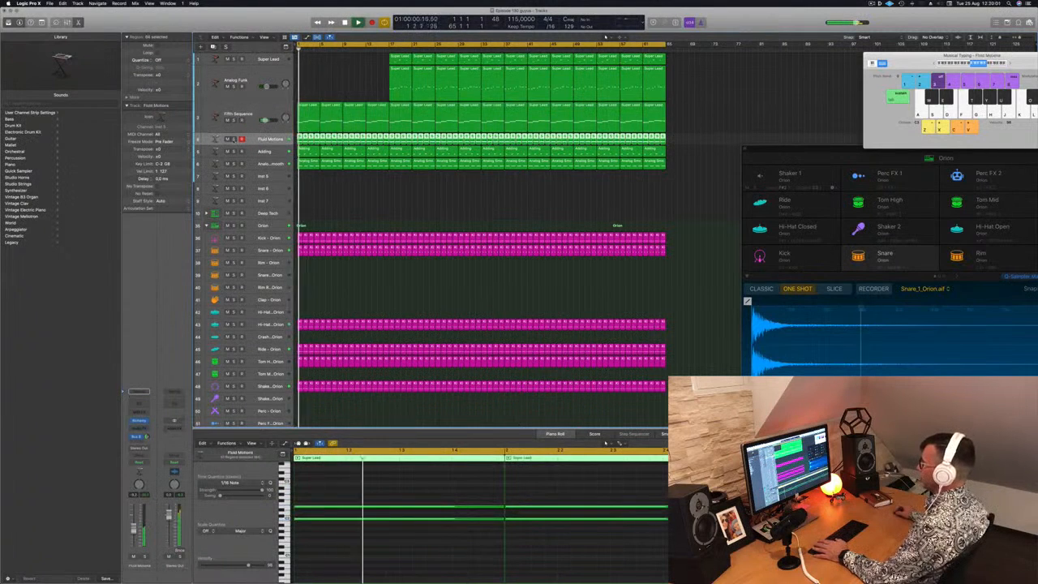
{"action": "key", "text": "s"}
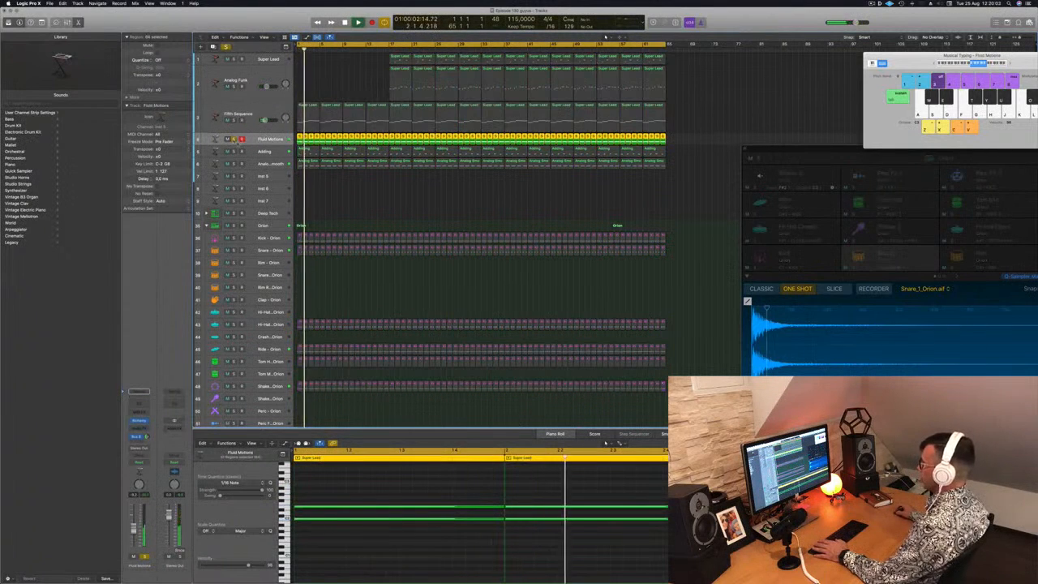
{"action": "key", "text": "s"}
Delete the Fluid Motions regions in bars 1 to 16
{"action": "left_click", "coordinate": [350, 199]}
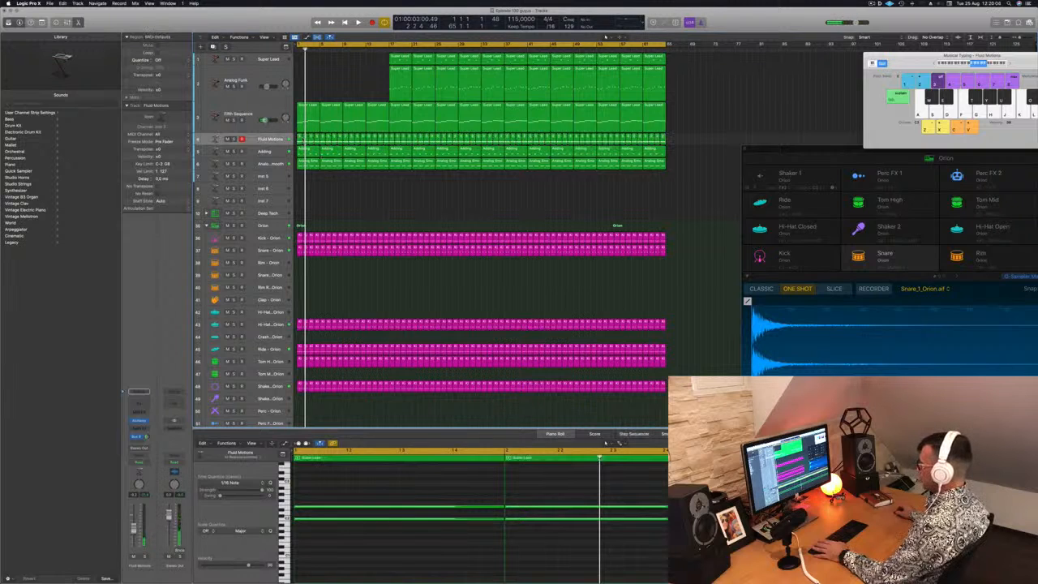
{"action": "left_click", "coordinate": [300, 139]}
{"action": "key", "text": "Delete"}
{"action": "left_click", "coordinate": [305, 138]}
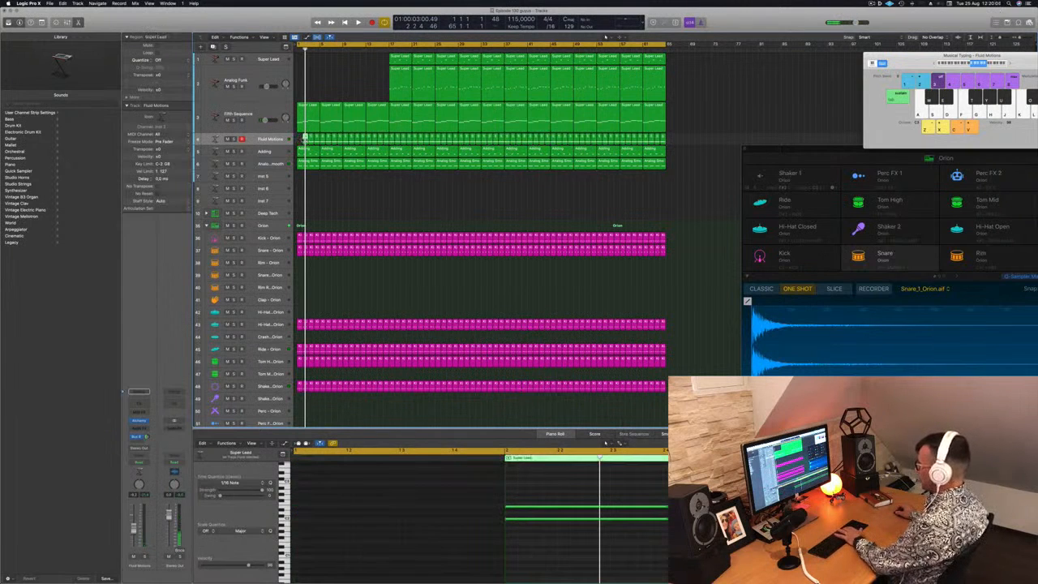
{"action": "key", "text": "Delete"}
{"action": "left_click_drag", "start_coordinate": [304, 138], "coordinate": [389, 139]}
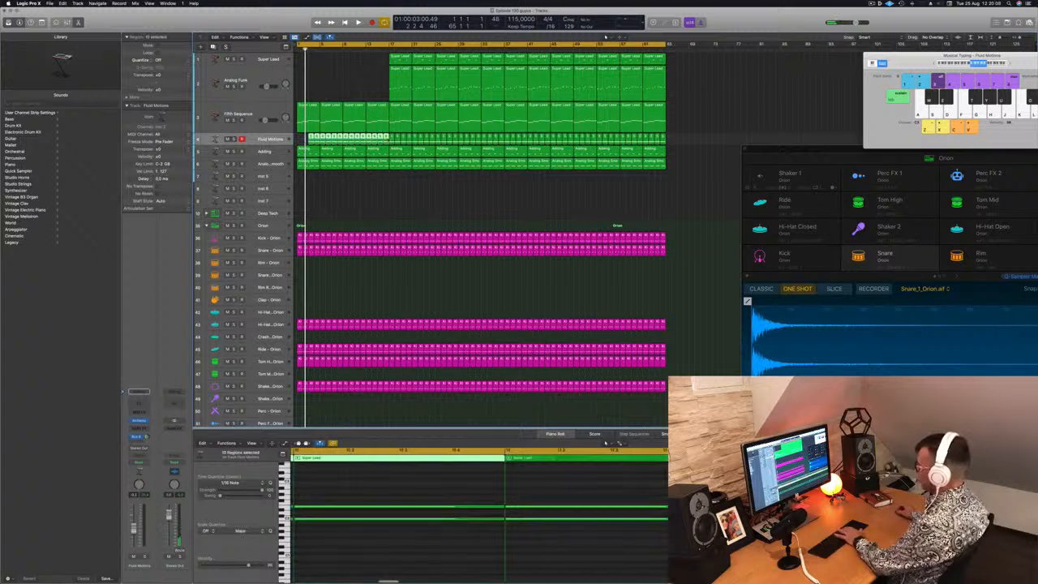
{"action": "key", "text": "Delete"}
Play the arrangement and briefly solo the Analog Smooth track
{"action": "key", "text": "space"}
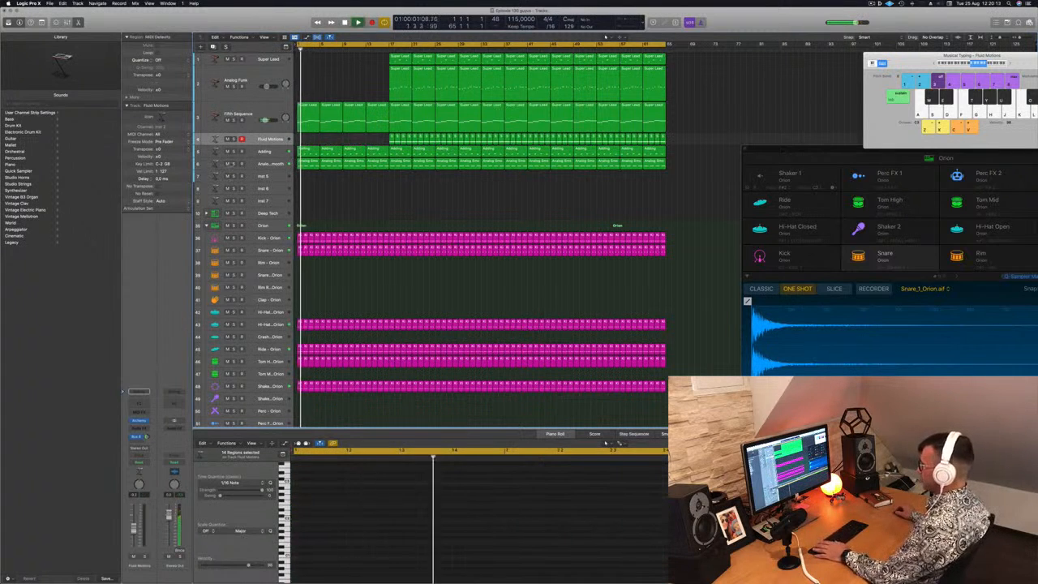
{"action": "left_click", "coordinate": [233, 164]}
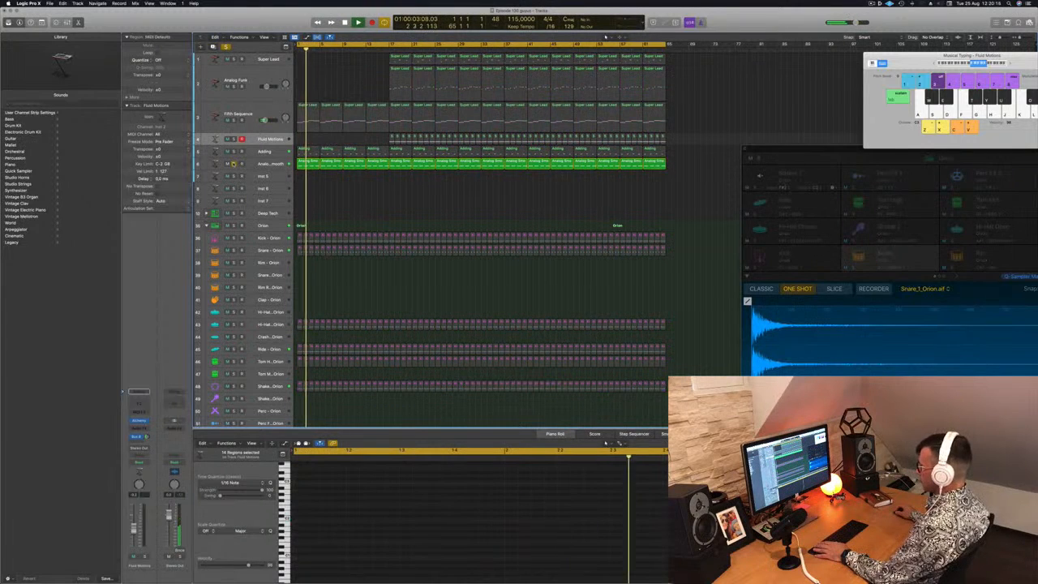
{"action": "left_click", "coordinate": [233, 164]}
Audition the Adding track in solo from the start and delete its regions in bars 1 to 16
{"action": "left_click", "coordinate": [233, 152]}
{"action": "key", "text": "Return"}
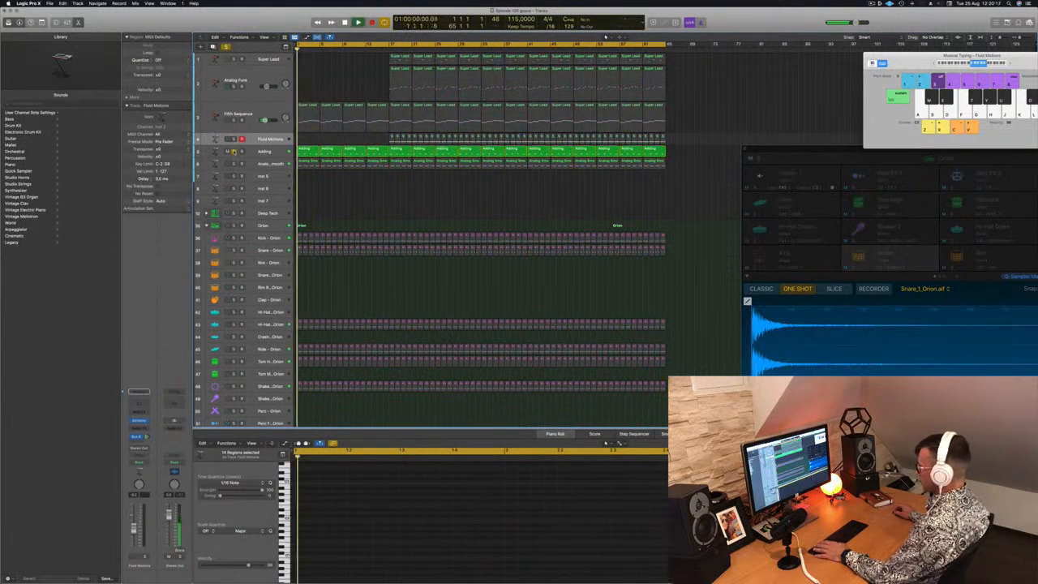
{"action": "left_click", "coordinate": [233, 152]}
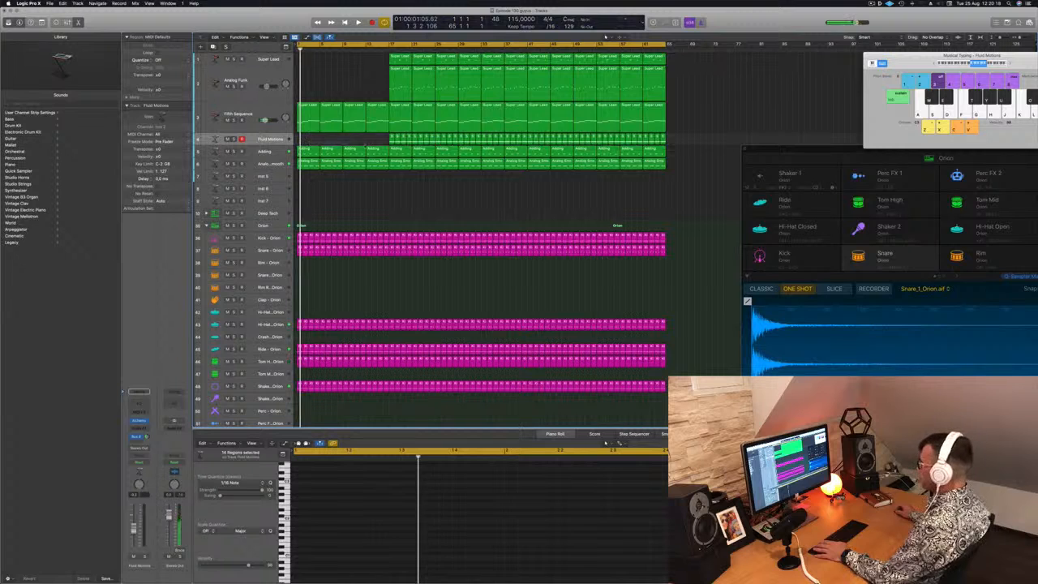
{"action": "left_click_drag", "start_coordinate": [308, 141], "coordinate": [386, 149]}
{"action": "key", "text": "Delete"}
Delete the notes in bars 2 to 4 of the first Fifth Sequence region, keeping only the bar 1 note
{"action": "left_click", "coordinate": [333, 121]}
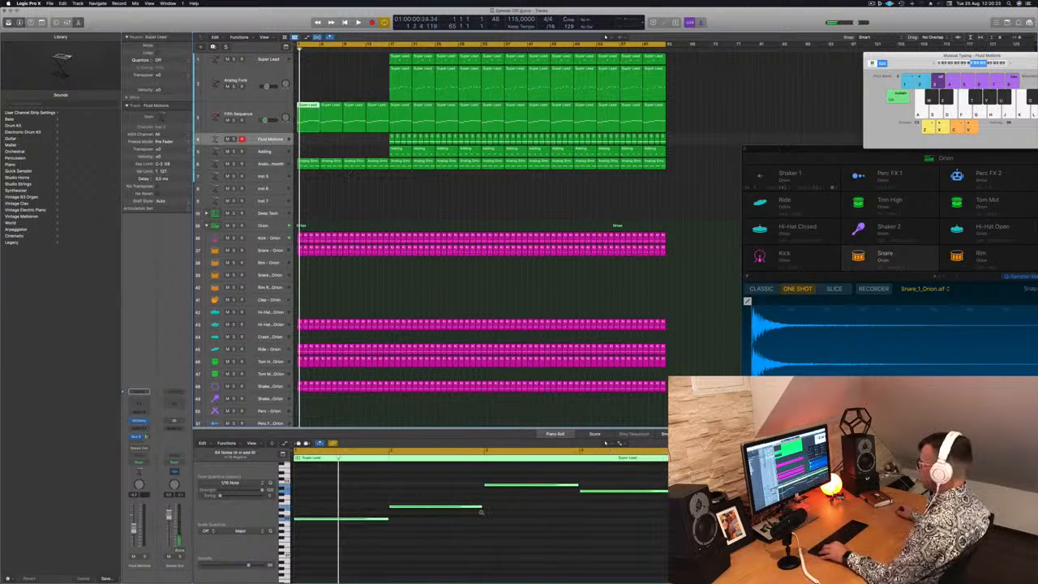
{"action": "left_click_drag", "start_coordinate": [445, 479], "coordinate": [592, 557]}
{"action": "key", "text": "Delete"}
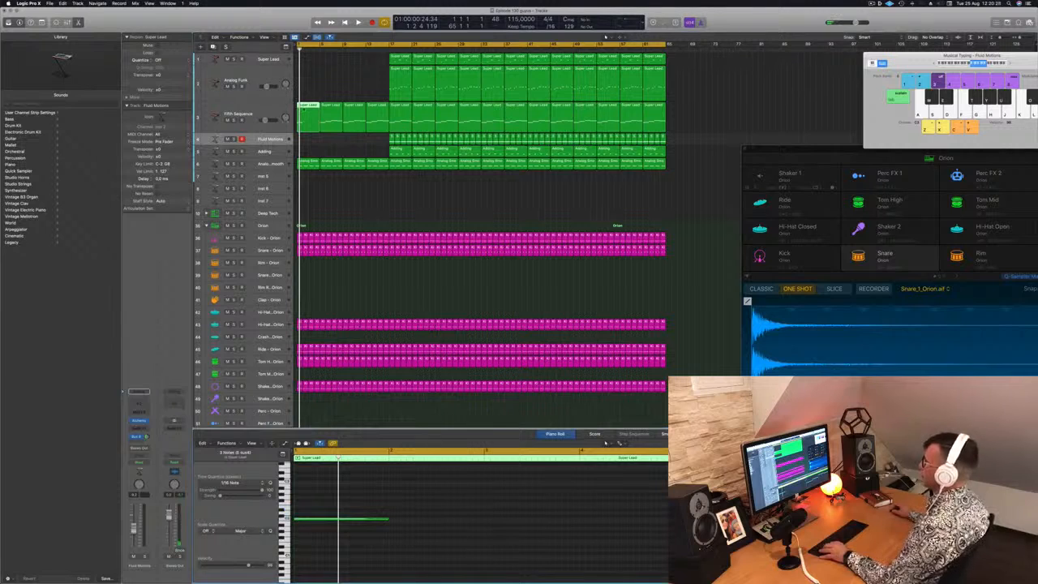
Copy the bar 1 note of the first Fifth Sequence region into bars 2, 3 and 4 at the same pitch
{"action": "left_click", "coordinate": [377, 519]}
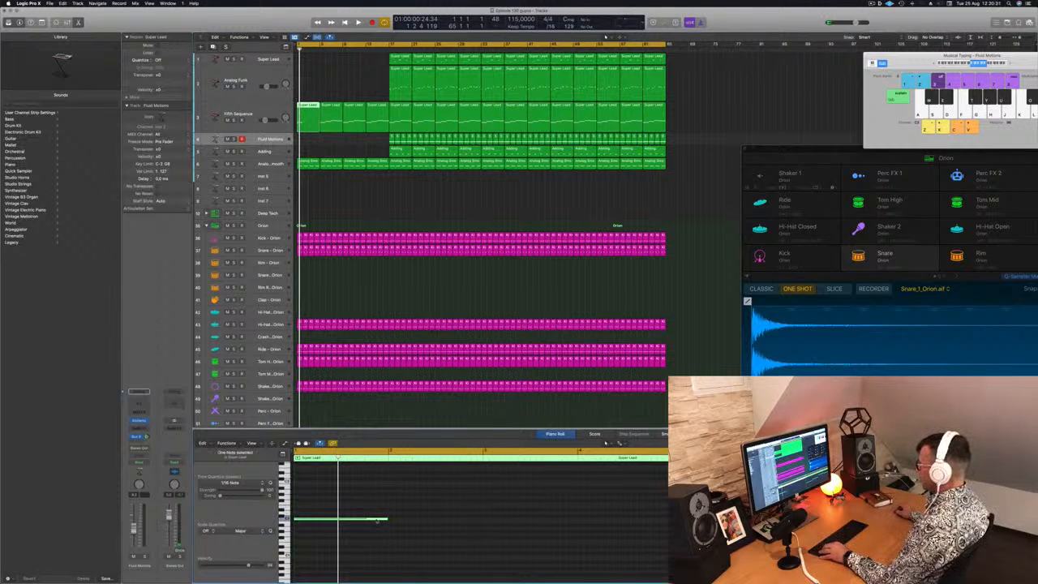
{"action": "left_click_drag", "start_coordinate": [372, 520], "coordinate": [464, 523]}
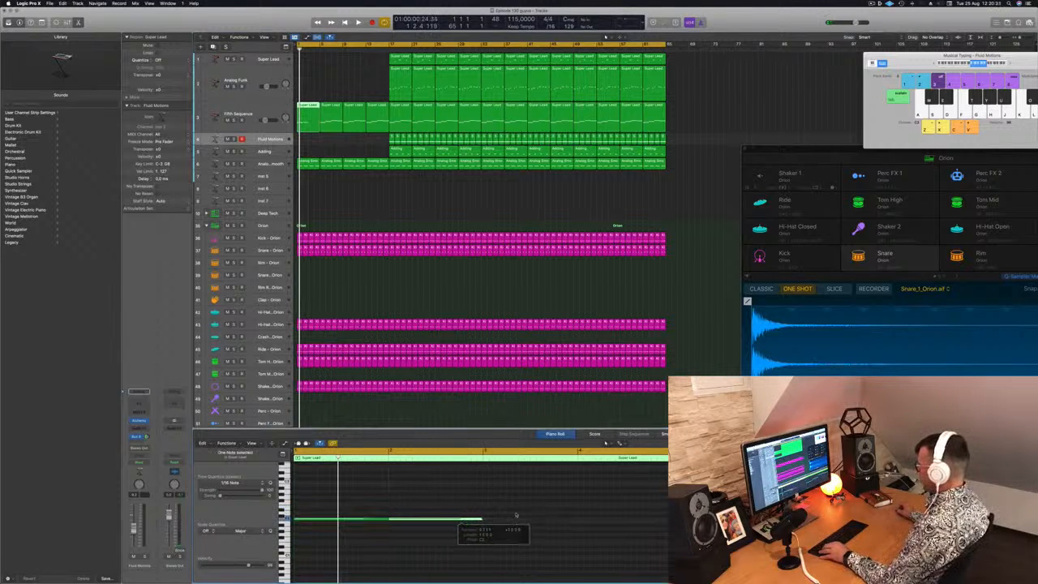
{"action": "left_click", "coordinate": [367, 520], "text": "shift"}
{"action": "left_click_drag", "start_coordinate": [367, 521], "coordinate": [554, 521]}
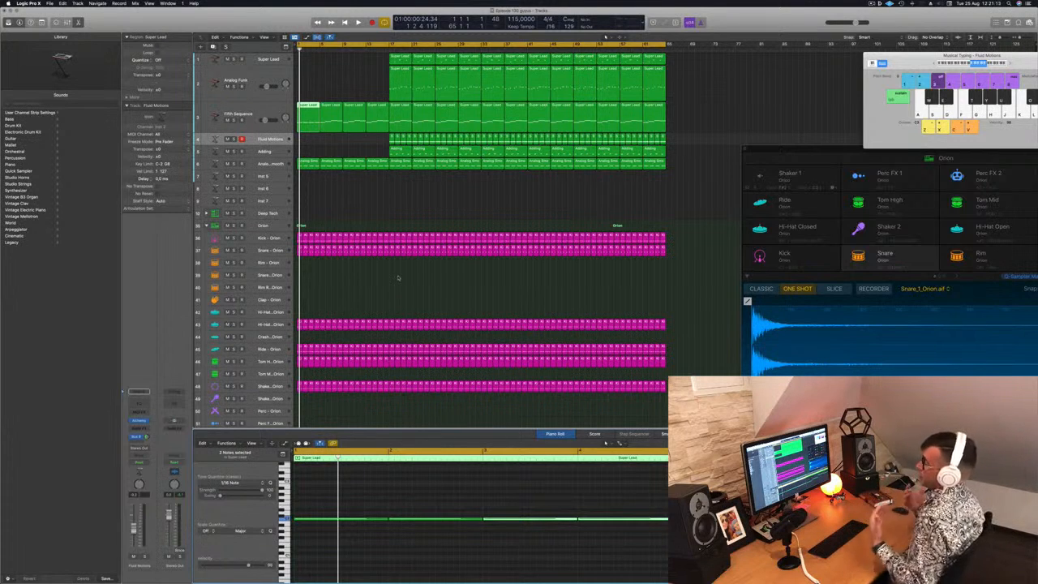
Play the opening briefly and delete the second Fifth Sequence region, covering bars 5 to 8
{"action": "left_click", "coordinate": [397, 188]}
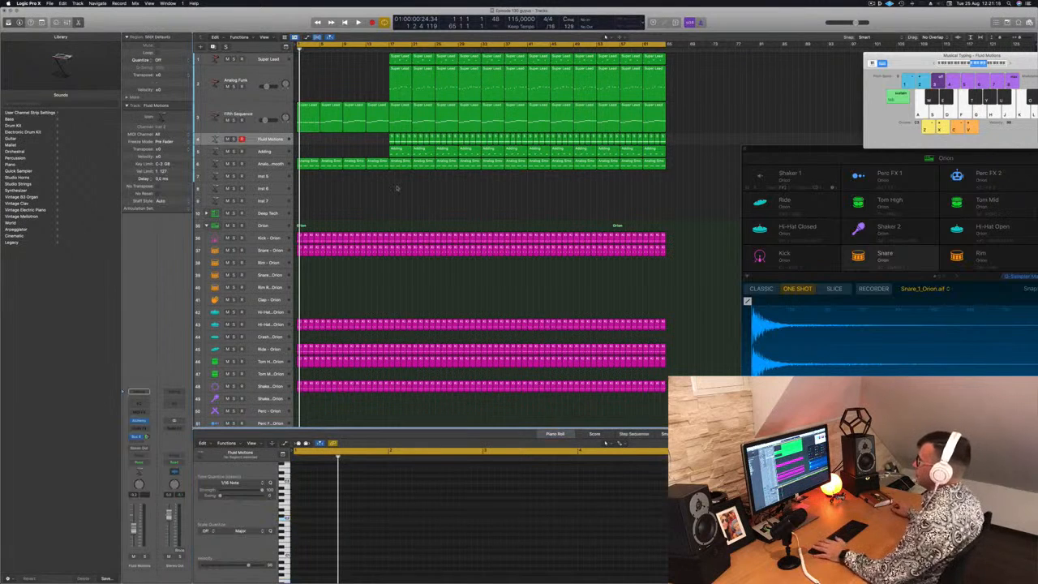
{"action": "key", "text": "space"}
{"action": "left_click", "coordinate": [306, 114]}
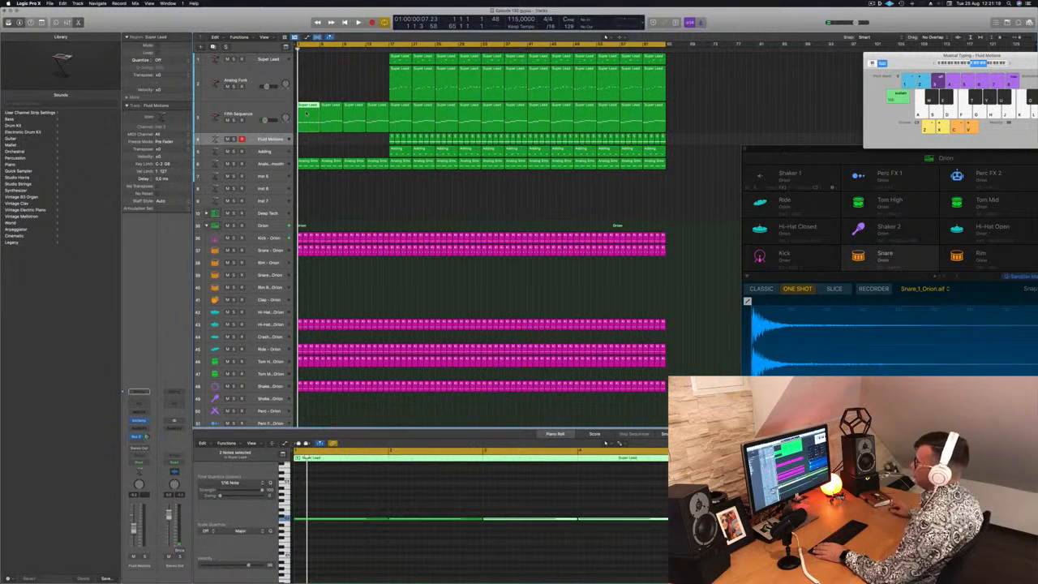
{"action": "left_click", "coordinate": [332, 109]}
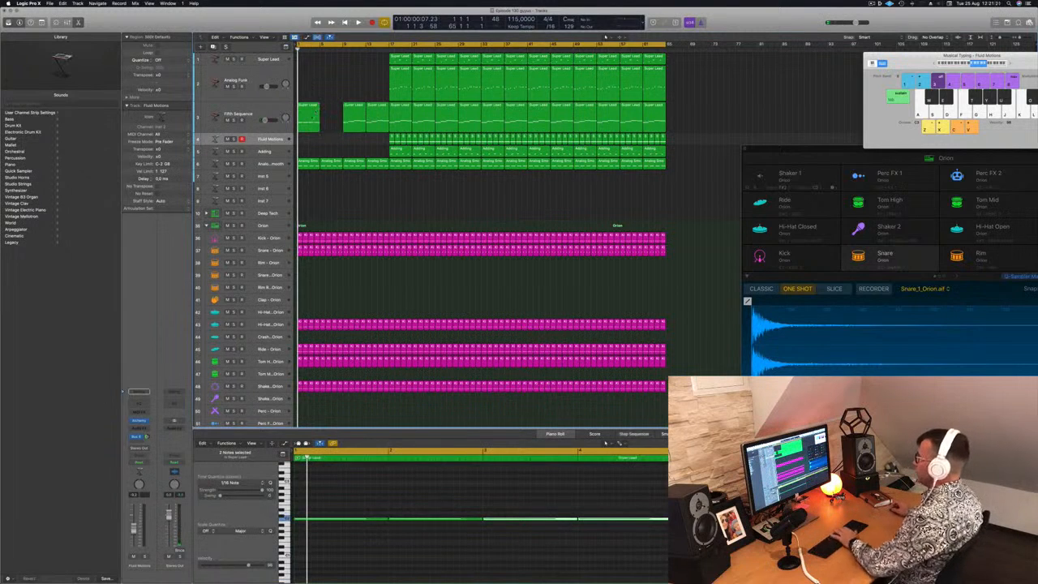
In the first Analog Smooth region, keep only the bar 1 note and copy it into bars 2 to 4 at the same pitch
{"action": "left_click", "coordinate": [309, 161]}
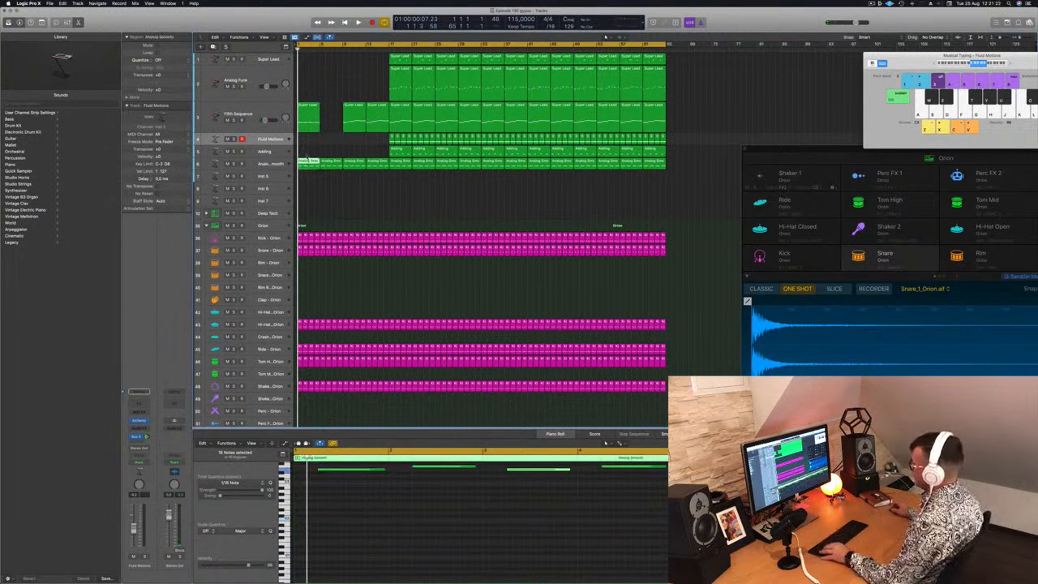
{"action": "scroll", "coordinate": [421, 523], "scroll_direction": "down", "scroll_amount": 3}
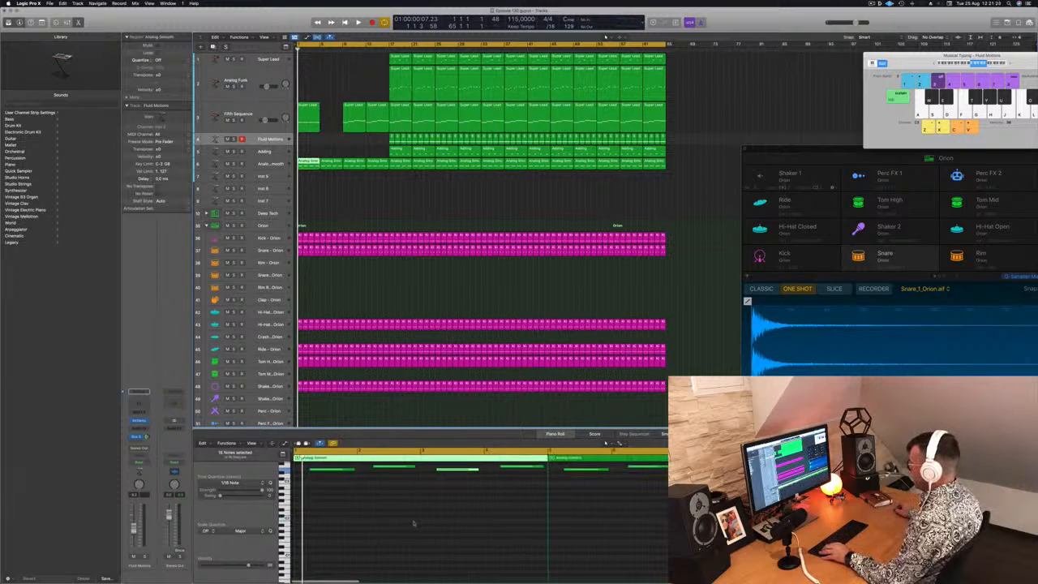
{"action": "scroll", "coordinate": [414, 524], "scroll_direction": "up", "scroll_amount": 2}
{"action": "left_click_drag", "start_coordinate": [392, 476], "coordinate": [513, 500]}
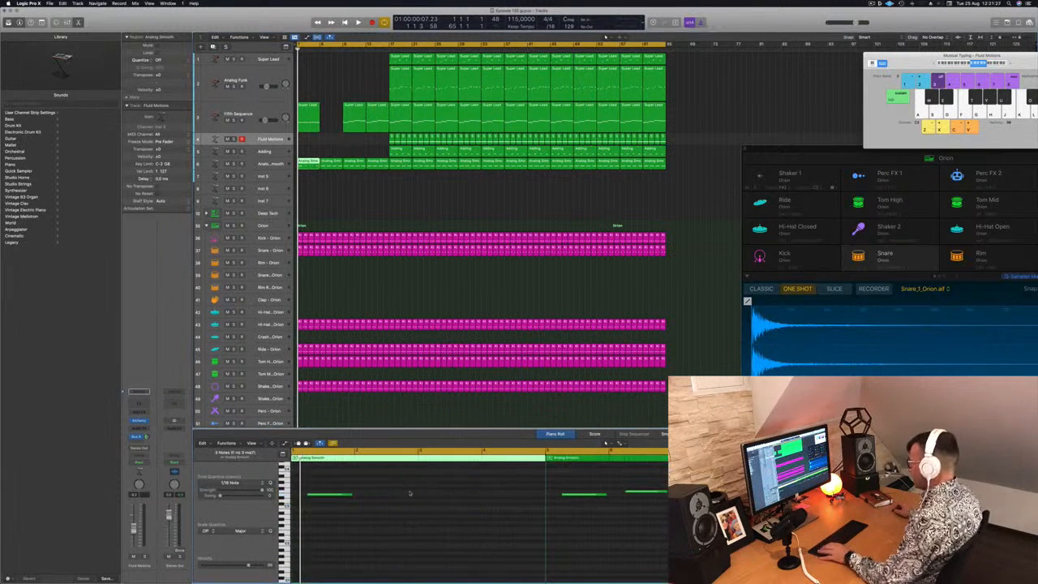
{"action": "left_click_drag", "start_coordinate": [324, 494], "coordinate": [456, 501]}
{"action": "left_click", "coordinate": [335, 496], "text": "shift"}
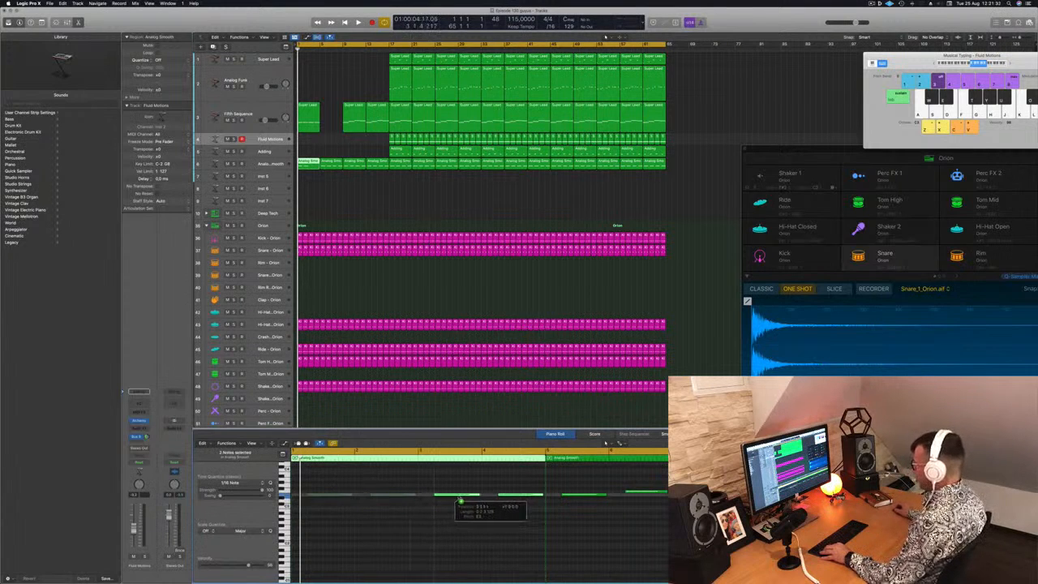
Replace the second Analog Smooth region and fill the Fifth Sequence gap at bars 5 to 8 with copies of the edited first regions
{"action": "left_click", "coordinate": [335, 167]}
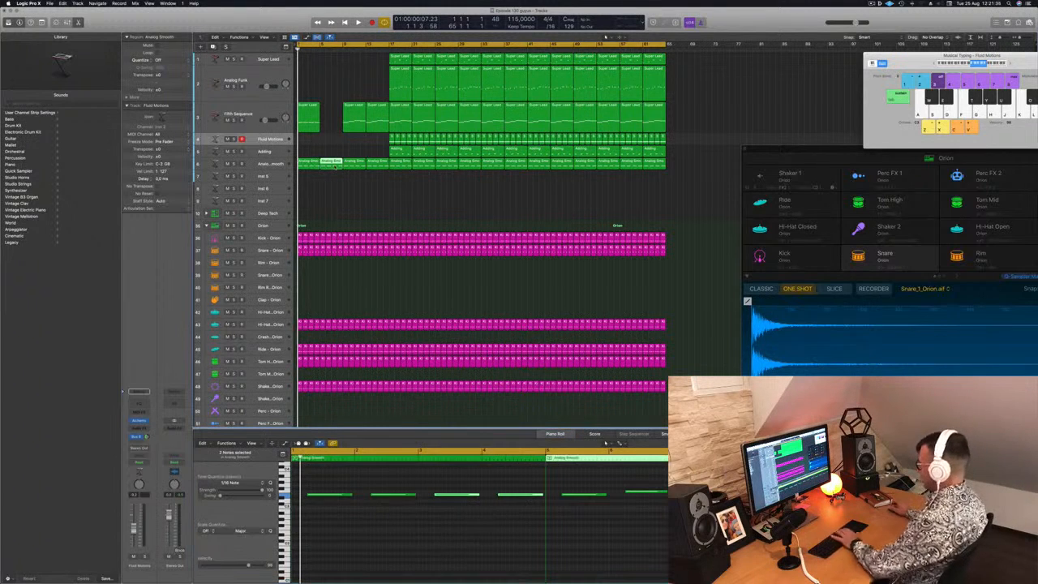
{"action": "key", "text": "Delete"}
{"action": "left_click_drag", "start_coordinate": [322, 188], "coordinate": [329, 111]}
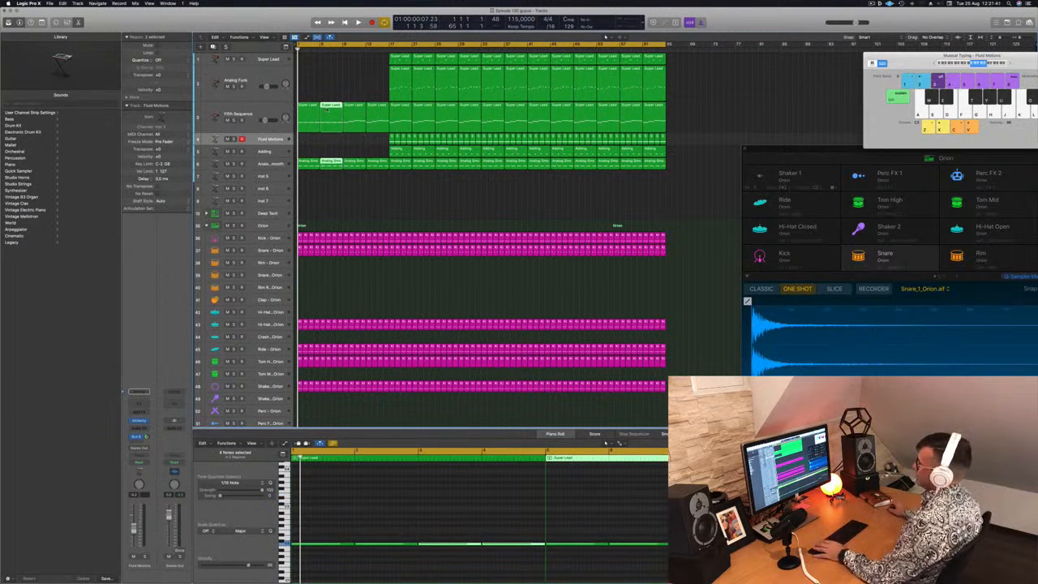
Select the Fifth Sequence track, play the opening, and delete the Shaker 1 - Orion regions in bars 1 to 16
{"action": "key", "text": "Up"}
{"action": "key", "text": "space"}
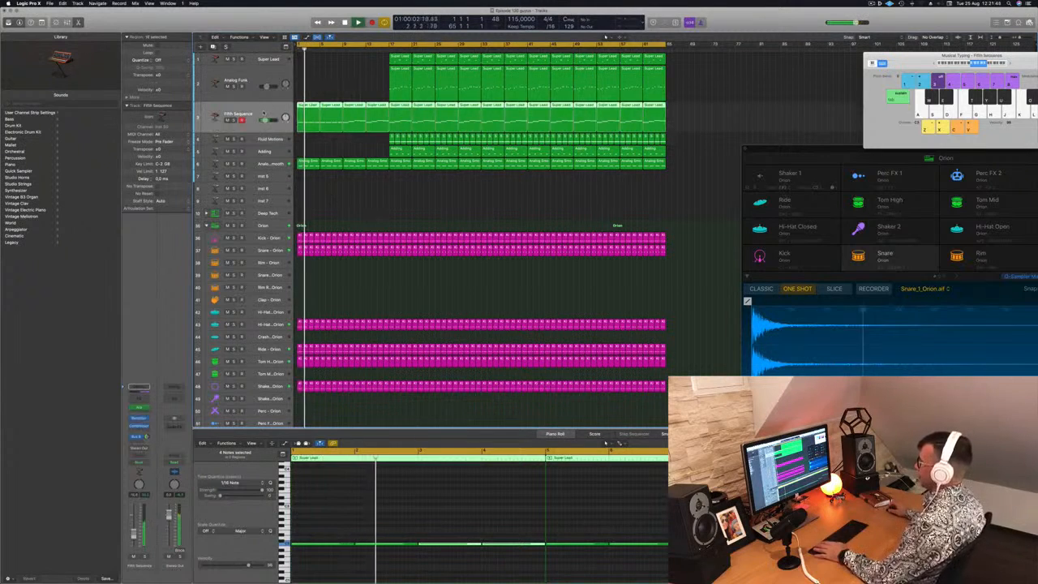
{"action": "key", "text": "space"}
{"action": "scroll", "coordinate": [377, 314], "scroll_direction": "down", "scroll_amount": 3}
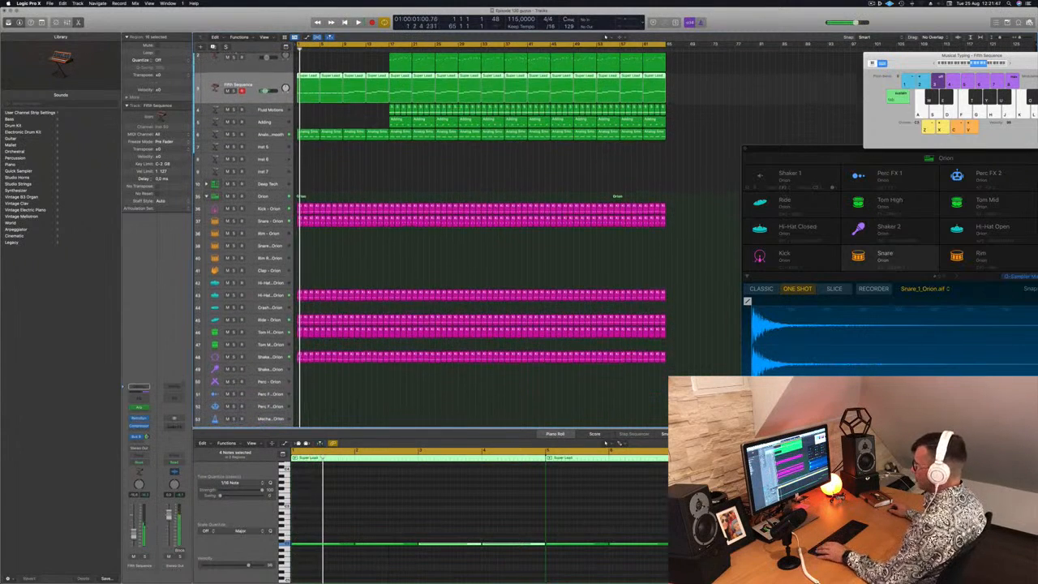
{"action": "left_click_drag", "start_coordinate": [297, 351], "coordinate": [328, 367]}
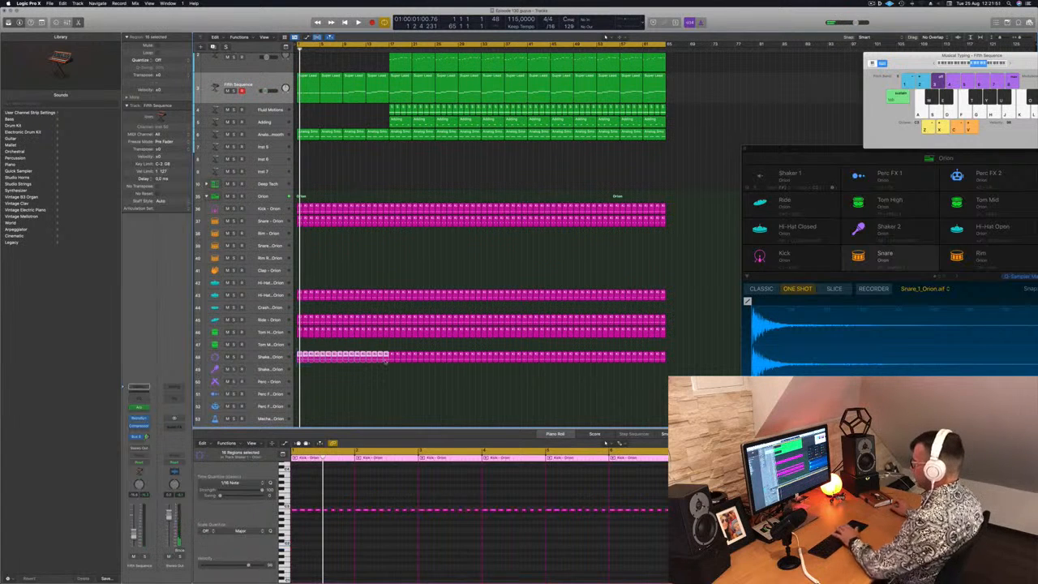
{"action": "key", "text": "Delete"}
Play the opening briefly and delete the Ride - Orion regions in bars 1 to 16
{"action": "key", "text": "space"}
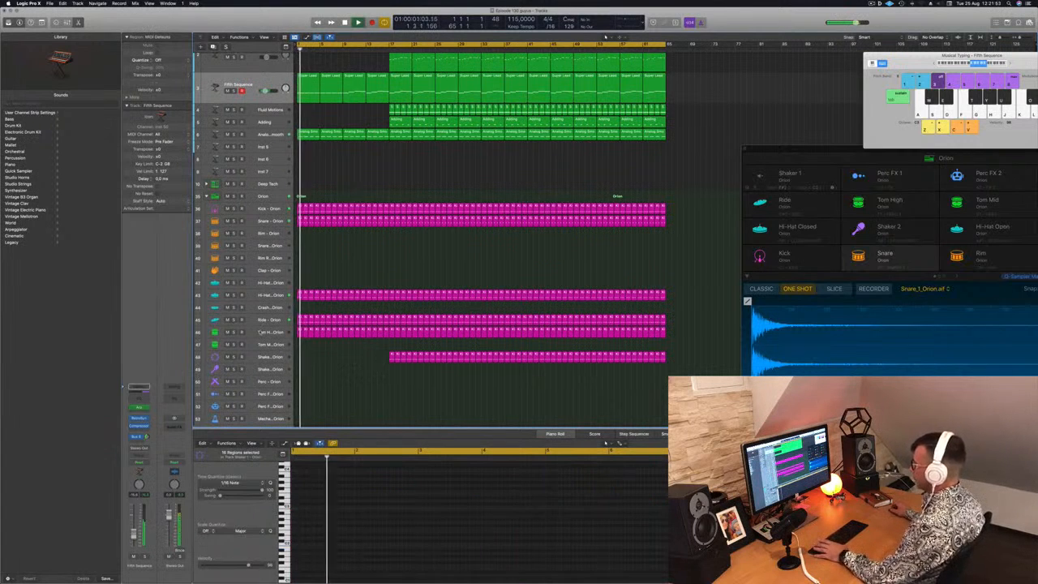
{"action": "key", "text": "space"}
{"action": "scroll", "coordinate": [313, 353], "scroll_direction": "down", "scroll_amount": 1}
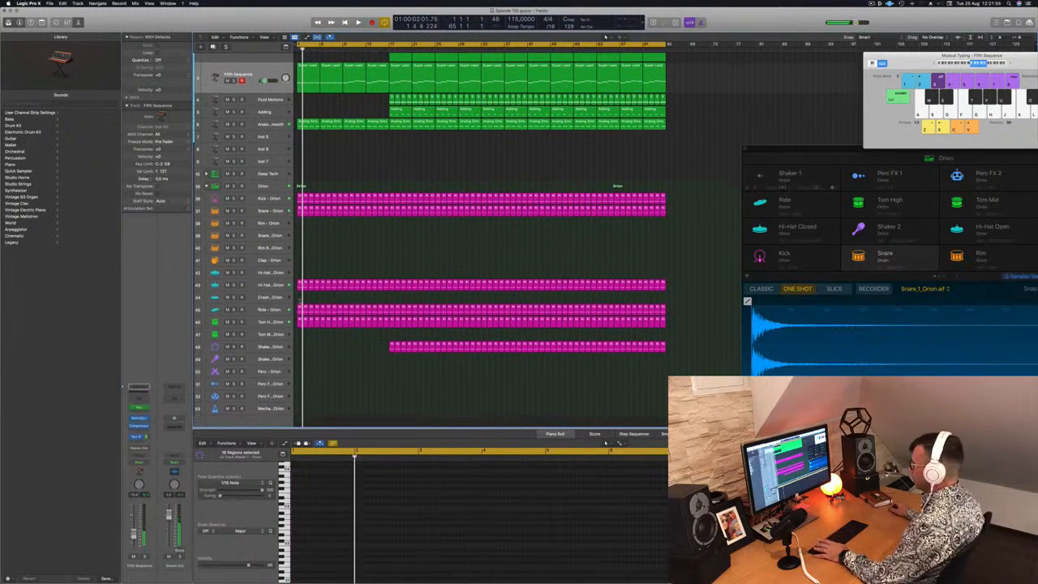
{"action": "left_click_drag", "start_coordinate": [313, 306], "coordinate": [391, 312]}
{"action": "key", "text": "Delete"}
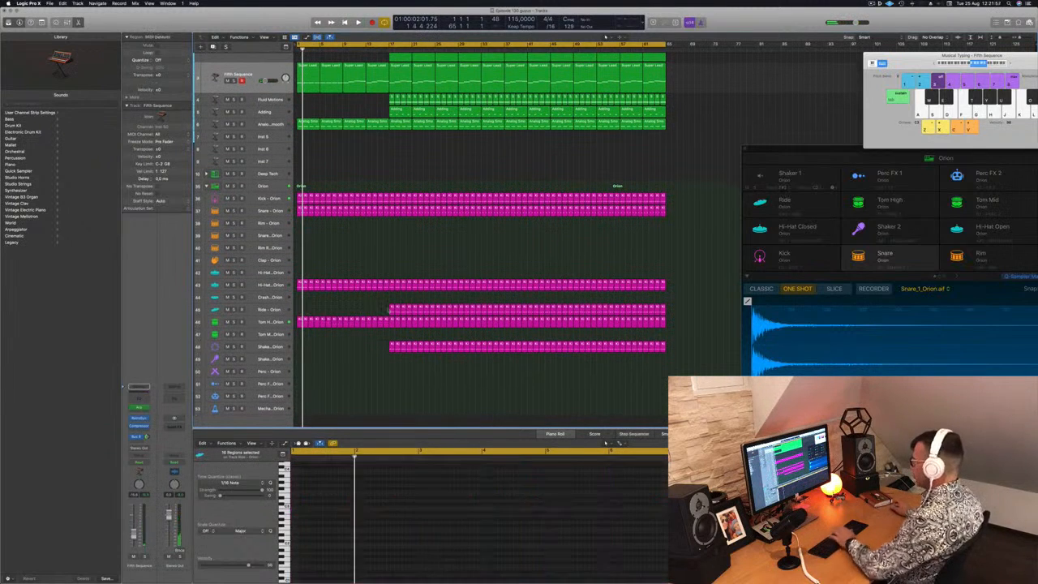
Select the Fifth Sequence track, open its Retro Synth plug-in and reposition the plug-in window while auditioning the opening
{"action": "key", "text": "space"}
{"action": "scroll", "coordinate": [341, 165], "scroll_direction": "up", "scroll_amount": 1}
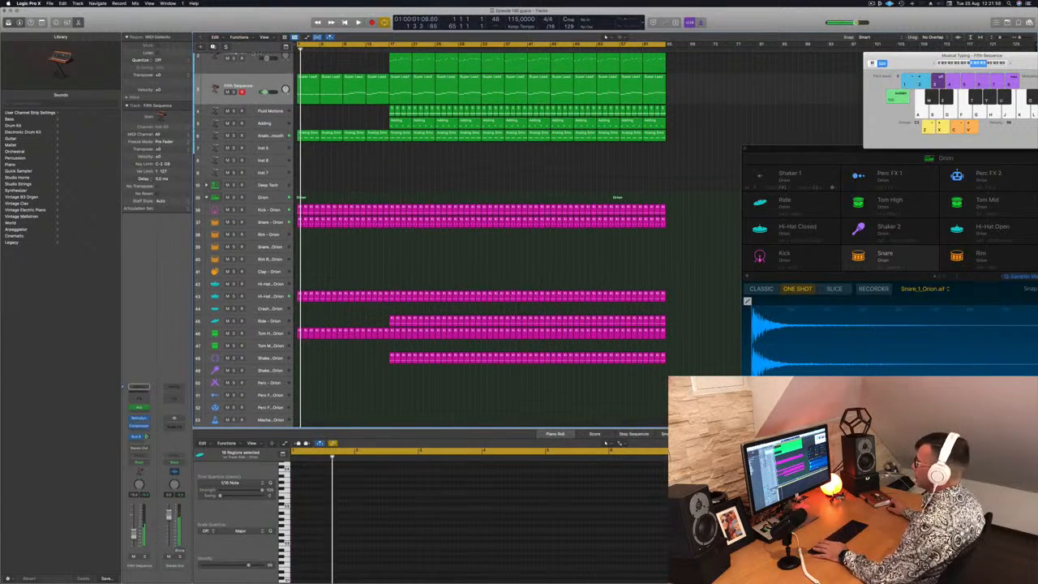
{"action": "left_click", "coordinate": [261, 84]}
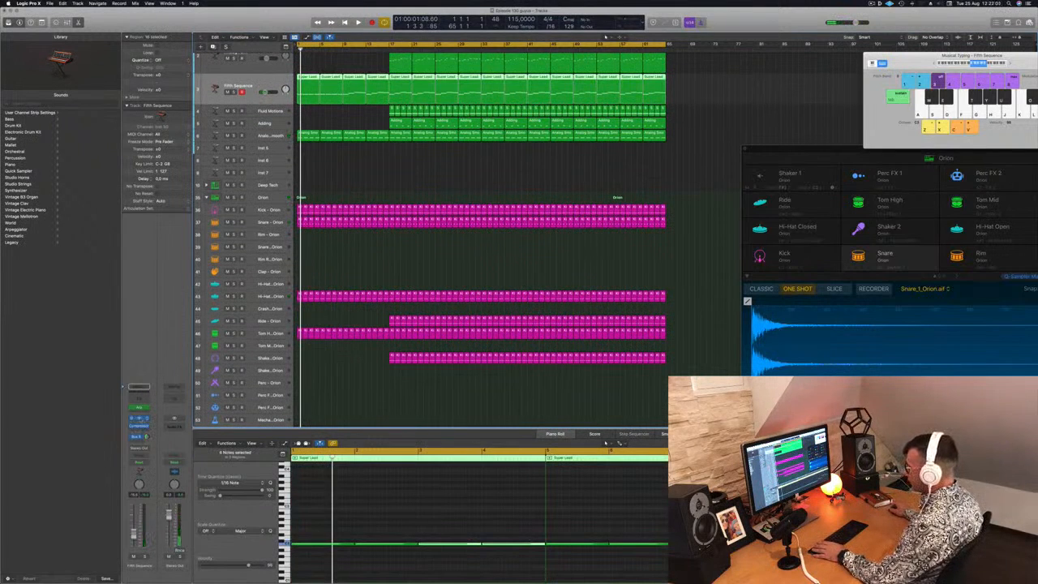
{"action": "left_click", "coordinate": [139, 408]}
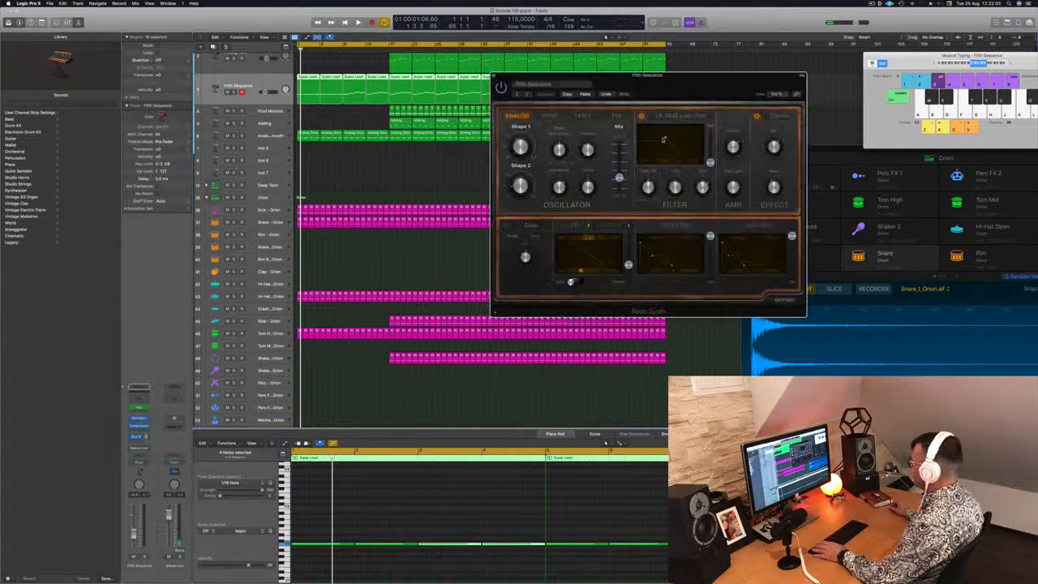
{"action": "left_click_drag", "start_coordinate": [718, 84], "coordinate": [737, 81]}
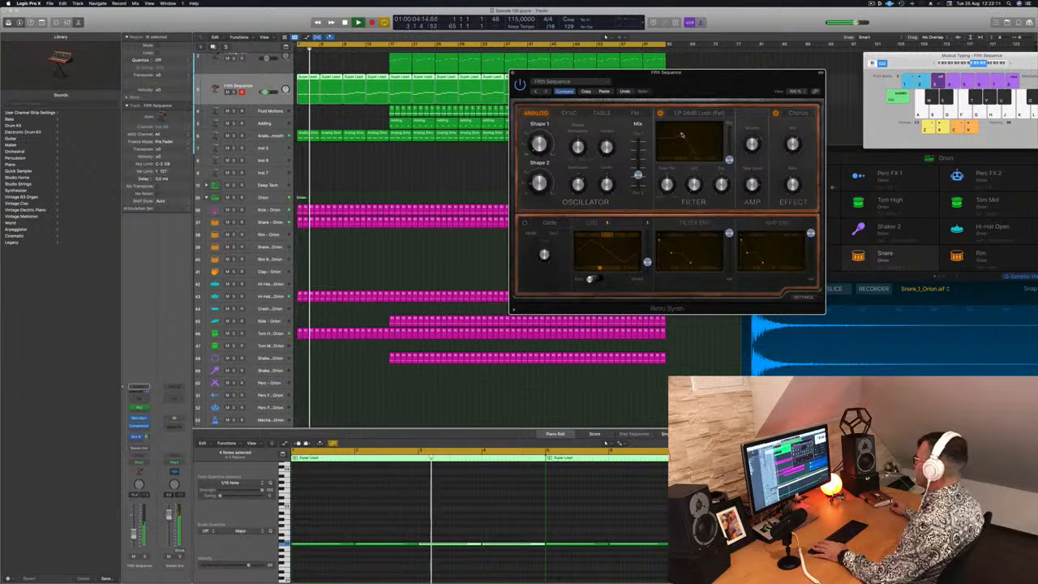
{"action": "left_click_drag", "start_coordinate": [721, 82], "coordinate": [733, 80]}
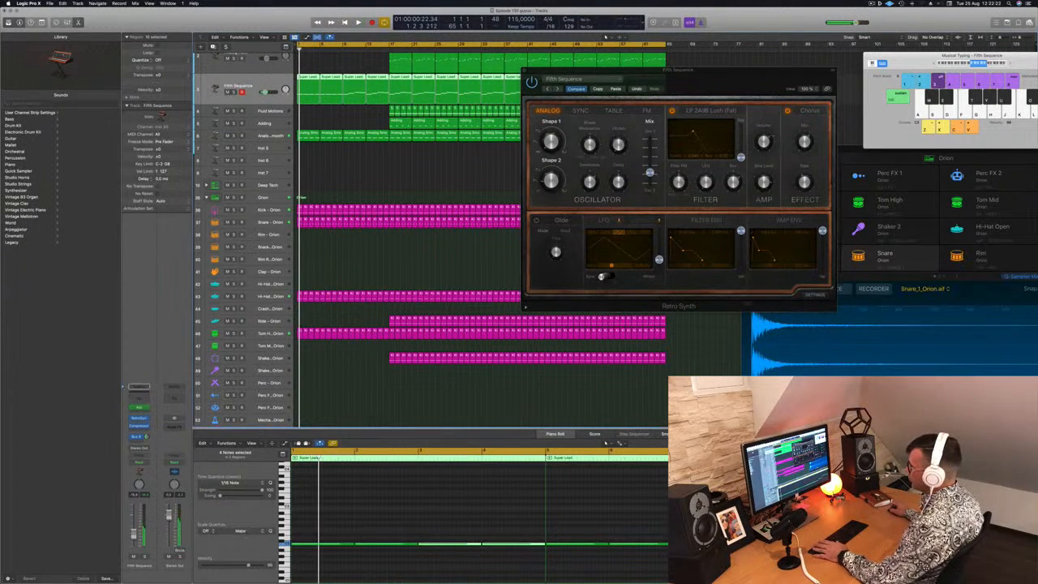
{"action": "left_click", "coordinate": [140, 448]}
{"action": "key", "text": "Escape"}
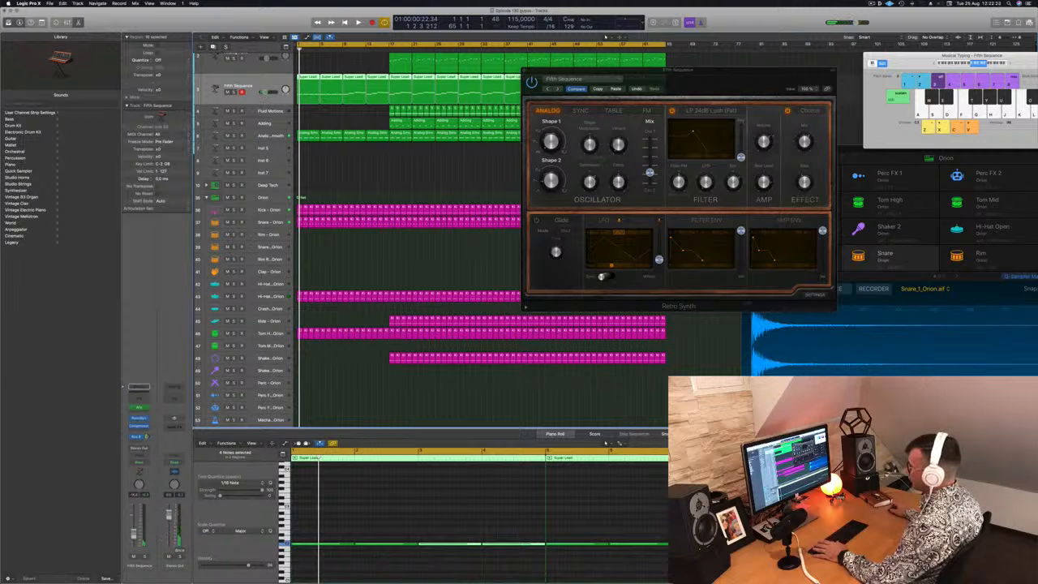
Set the Fifth Sequence channel's automation mode to Touch and record a filter cutoff and resonance adjustment in Retro Synth during playback
{"action": "left_click", "coordinate": [140, 460]}
{"action": "left_click", "coordinate": [140, 468]}
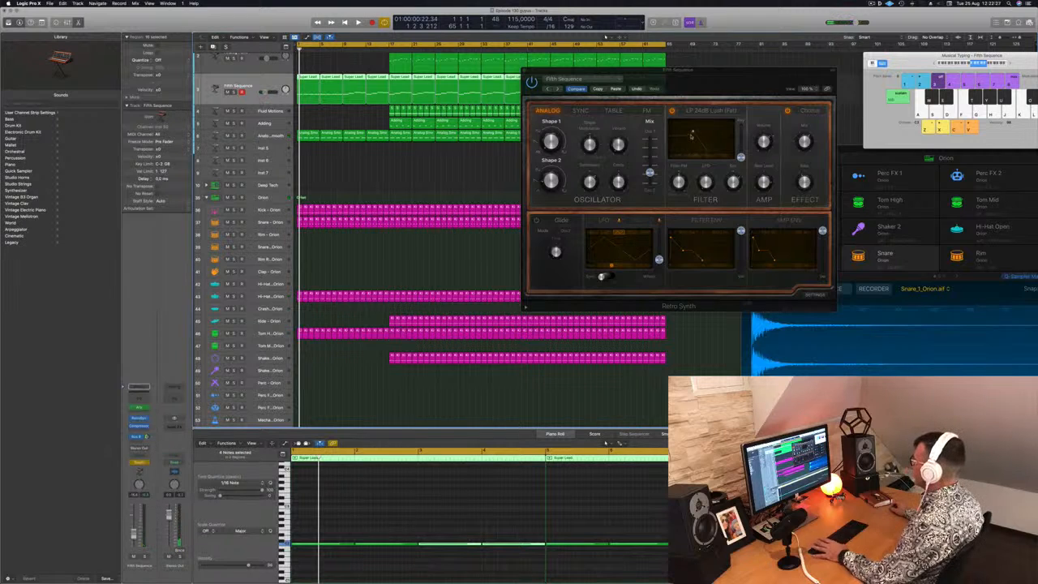
{"action": "key", "text": "space"}
{"action": "left_click", "coordinate": [689, 132]}
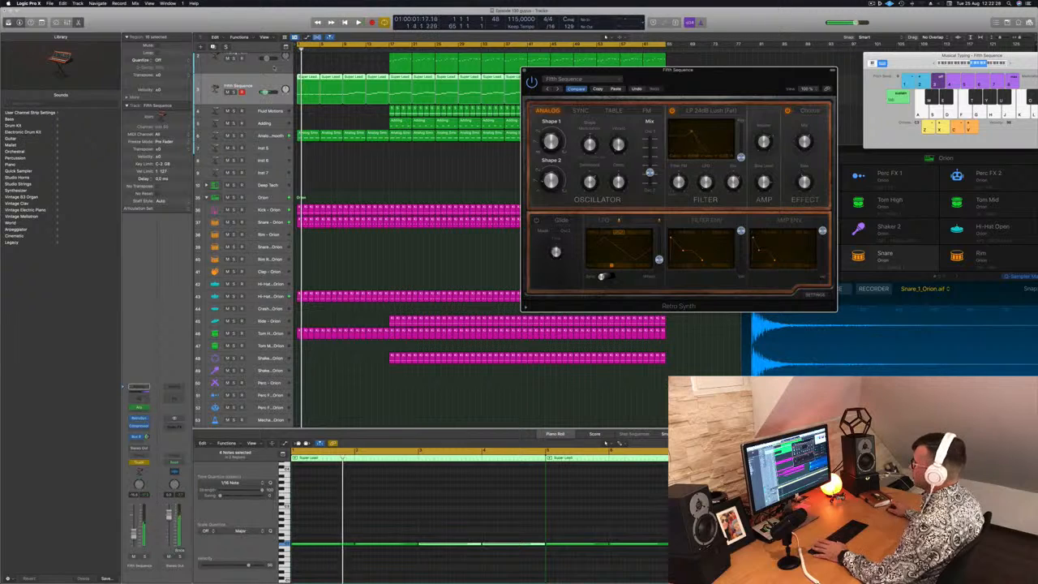
Show automation on the Fifth Sequence track, display the Retro Synth Cutoff parameter, and expand the additional automation lane below it
{"action": "left_click", "coordinate": [248, 79]}
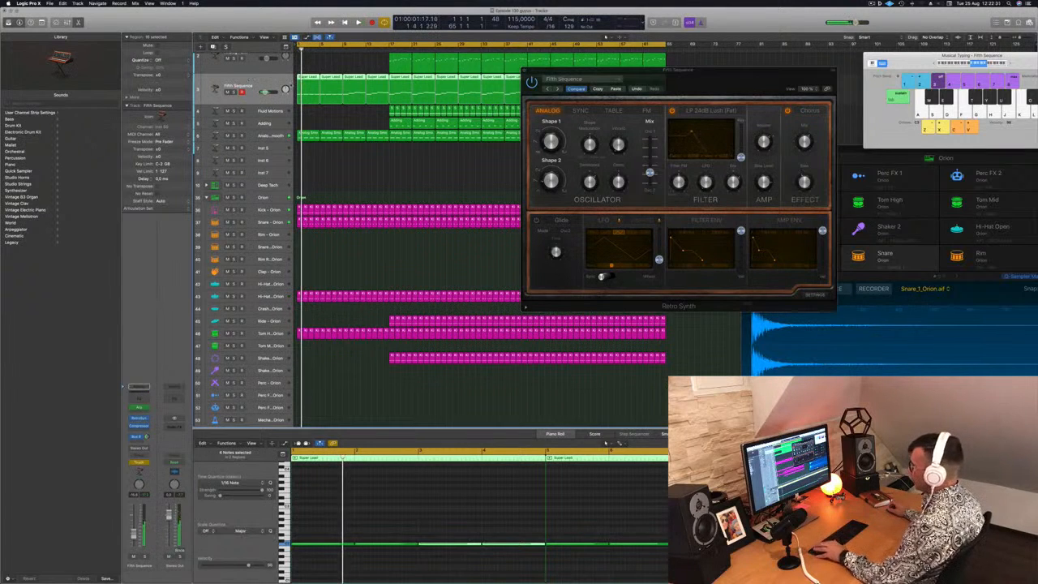
{"action": "key", "text": "super+k"}
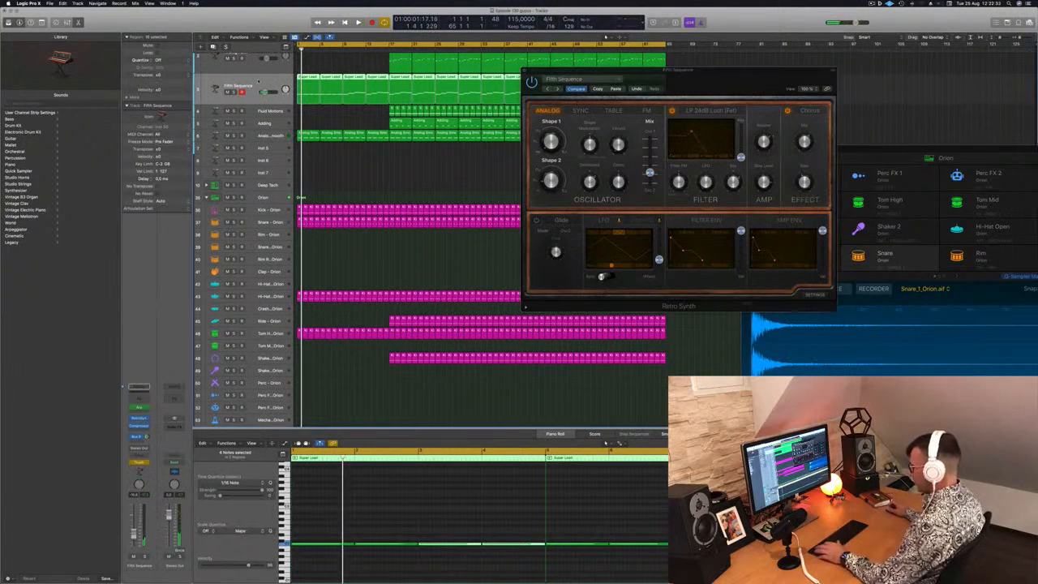
{"action": "key", "text": "a"}
{"action": "left_click", "coordinate": [256, 91]}
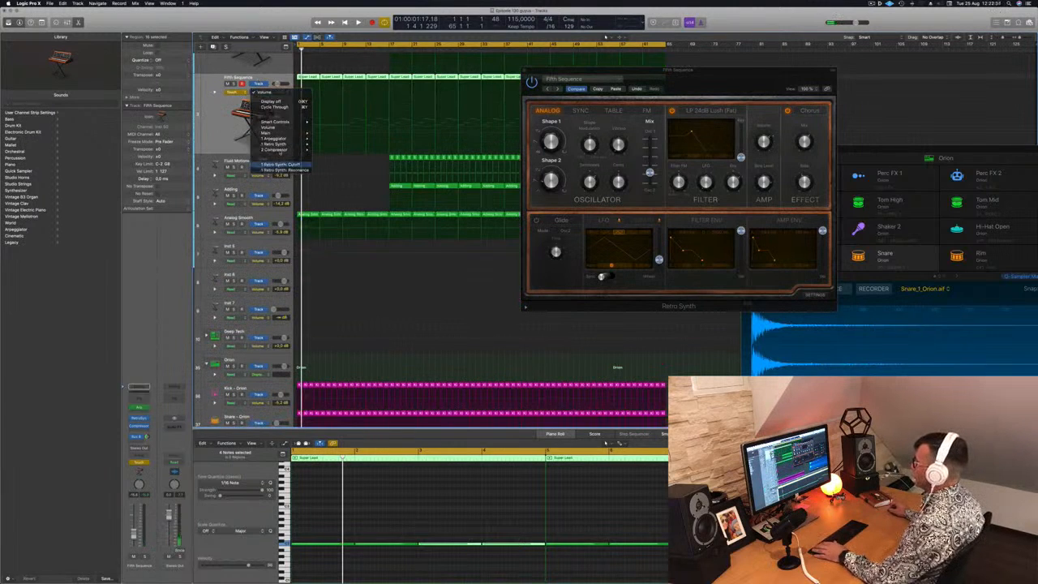
{"action": "left_click", "coordinate": [279, 165]}
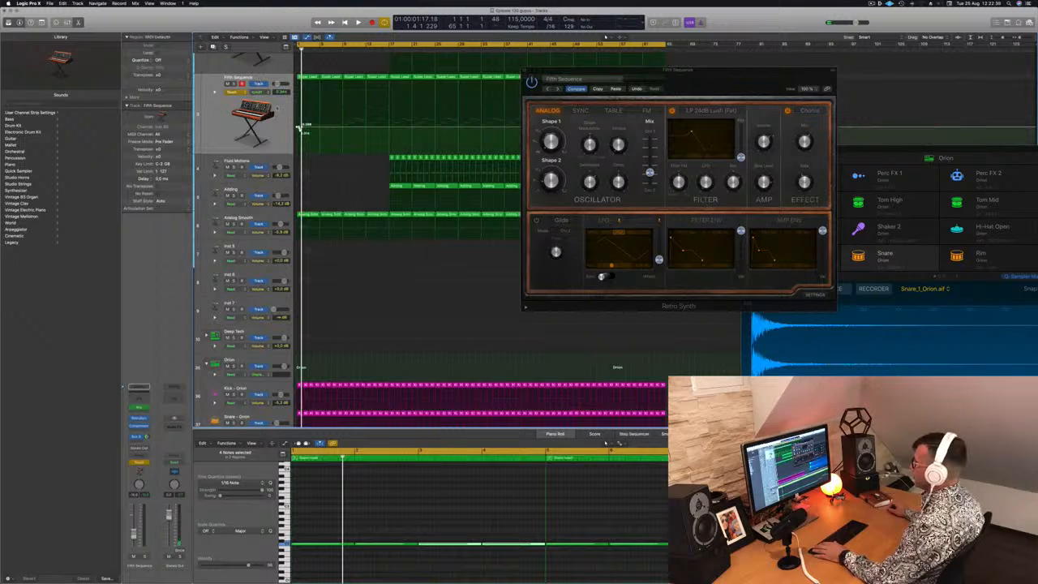
{"action": "left_click", "coordinate": [216, 94]}
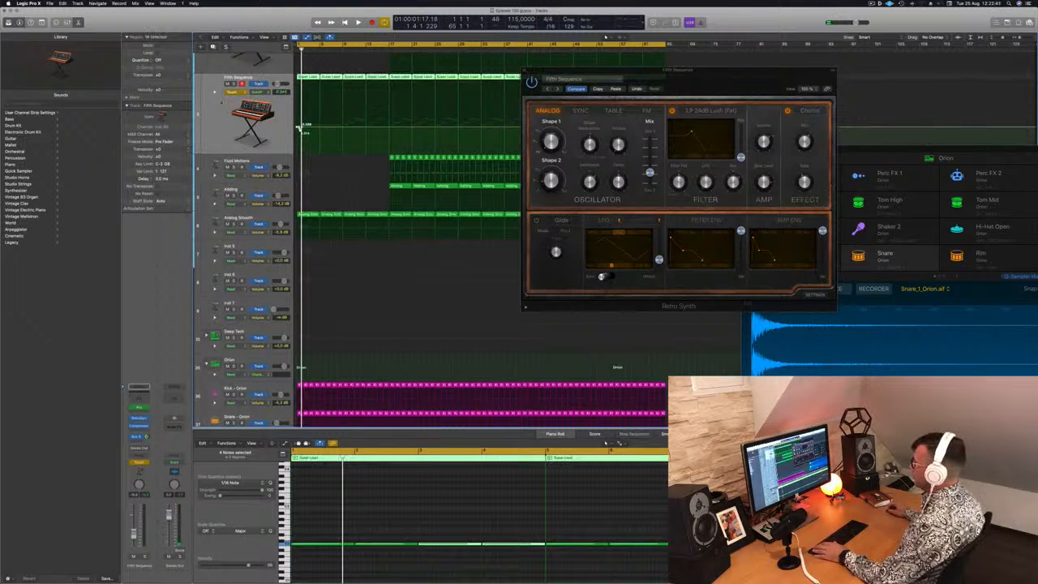
{"action": "left_click", "coordinate": [215, 92]}
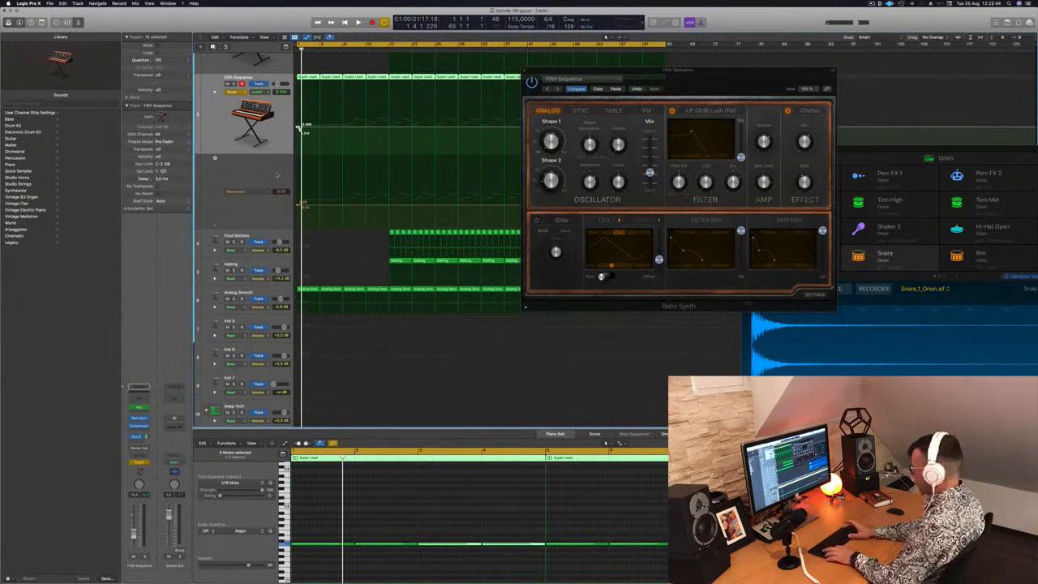
Delete the Fifth Sequence track's recorded automation, add a starting cutoff point at bar 1, and set its automation mode to Read
{"action": "key", "text": "ctrl+shift+super+BackSpace"}
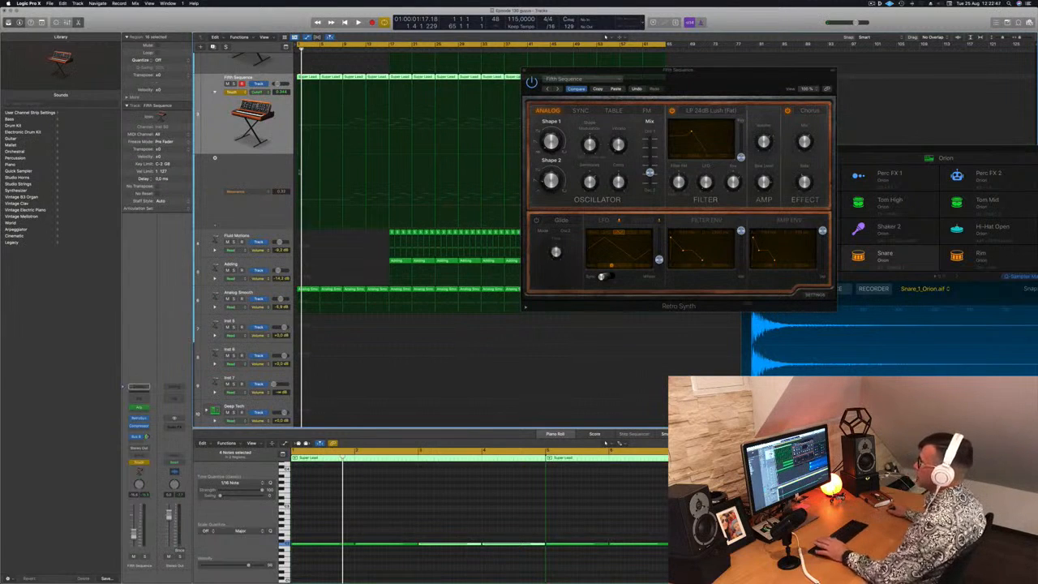
{"action": "left_click", "coordinate": [301, 127]}
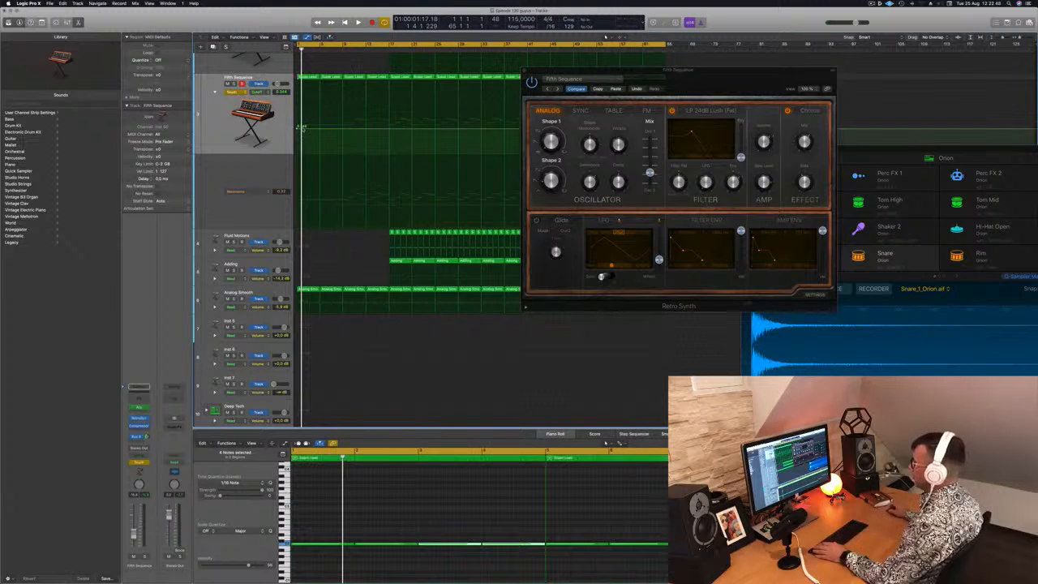
{"action": "left_click_drag", "start_coordinate": [678, 71], "coordinate": [790, 74]}
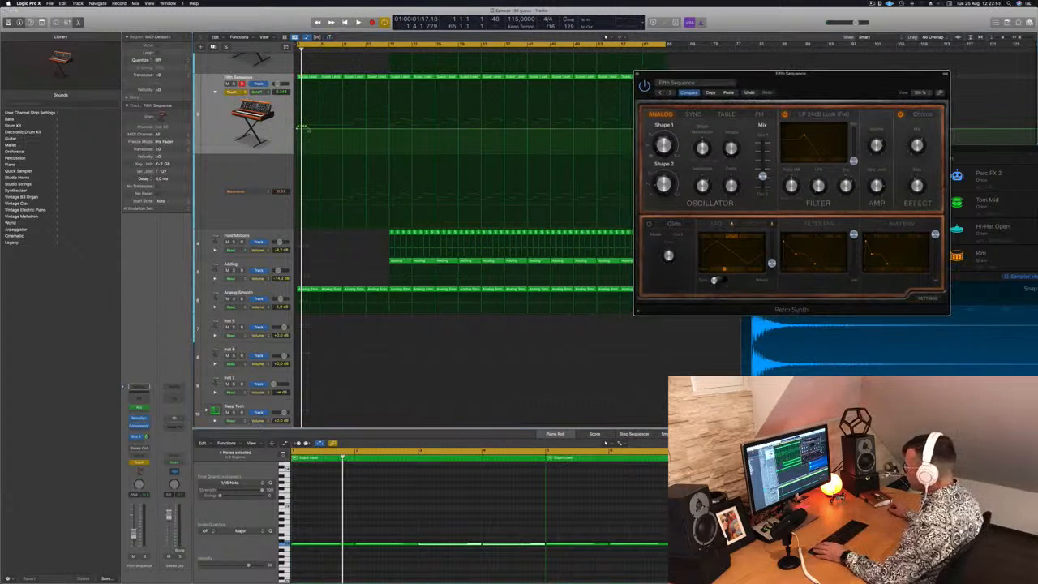
{"action": "left_click", "coordinate": [240, 93]}
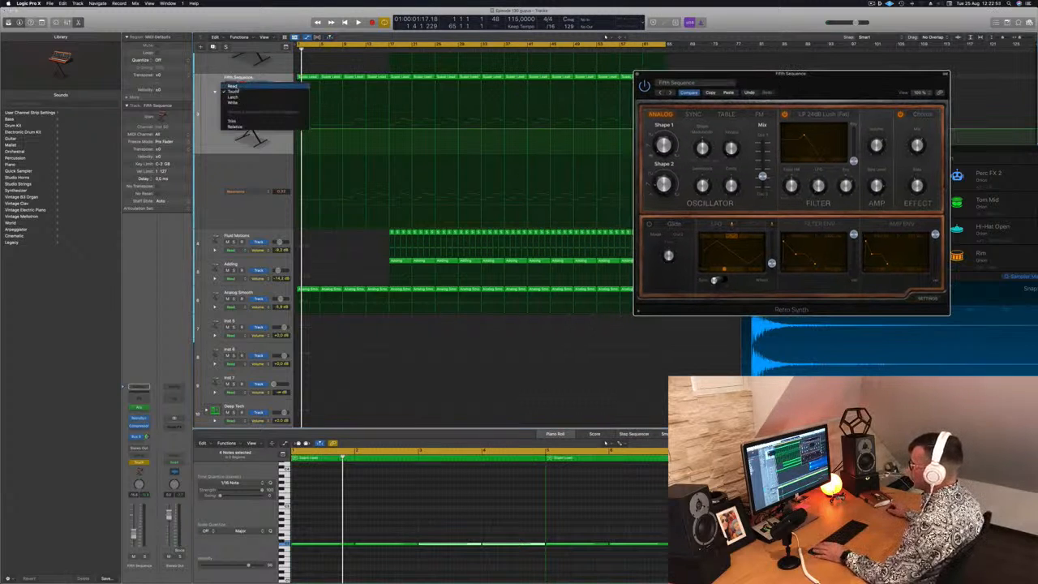
{"action": "left_click", "coordinate": [236, 87]}
Draw a Fifth Sequence cutoff ramp rising from about 0.18 at bar 1 to a second point around bar 10, auditioning it
{"action": "key", "text": "space"}
{"action": "left_click", "coordinate": [349, 129]}
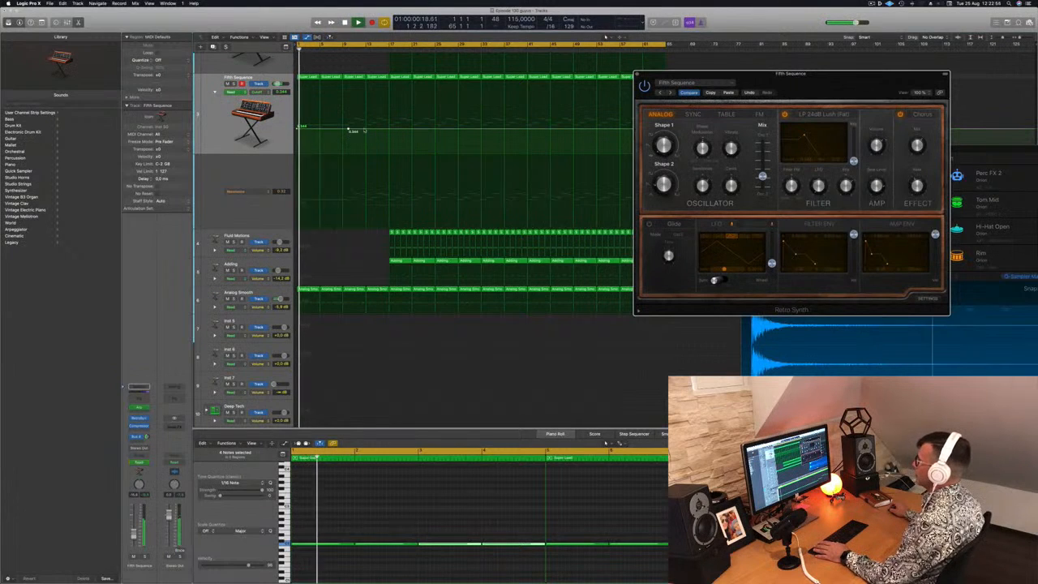
{"action": "key", "text": "space"}
{"action": "left_click_drag", "start_coordinate": [298, 128], "coordinate": [298, 133]}
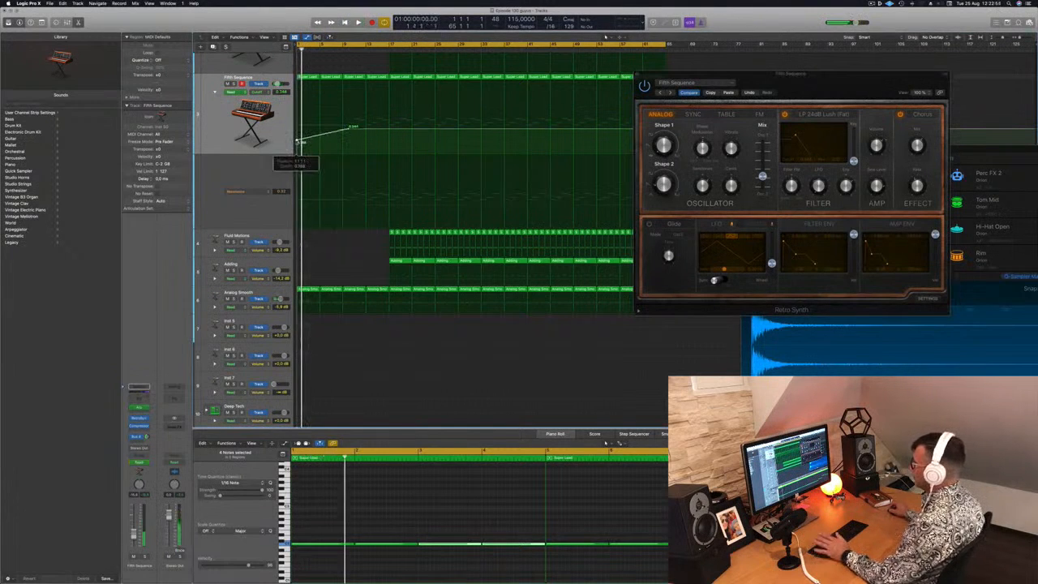
{"action": "key", "text": "space"}
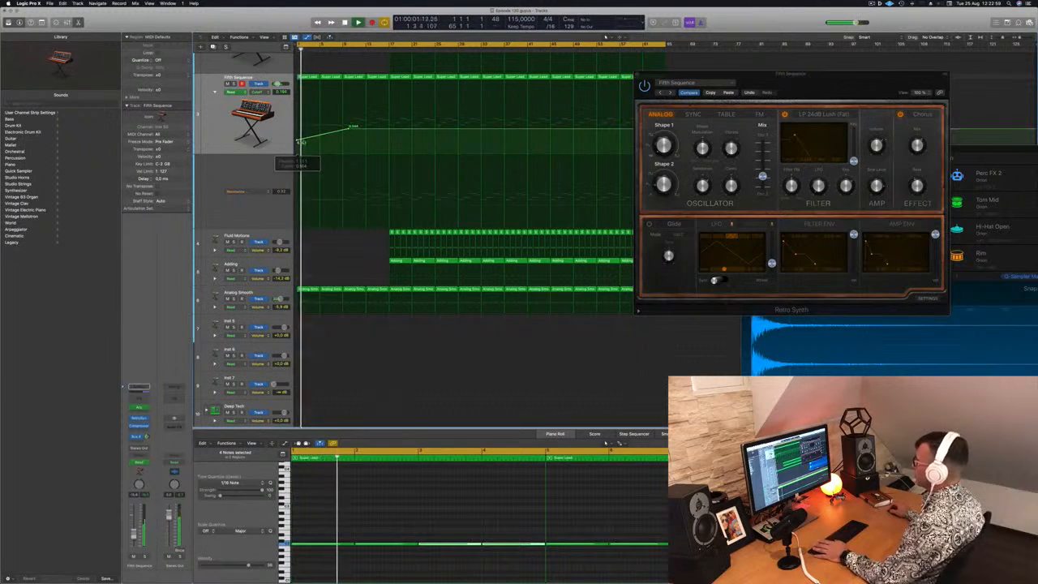
{"action": "left_click", "coordinate": [309, 290]}
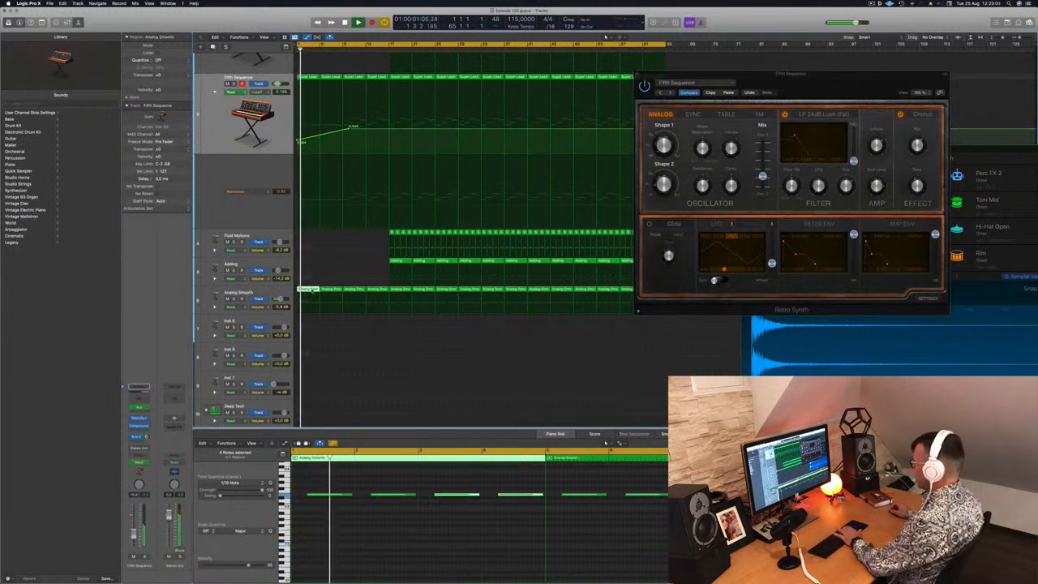
{"action": "left_click_drag", "start_coordinate": [309, 289], "coordinate": [331, 288]}
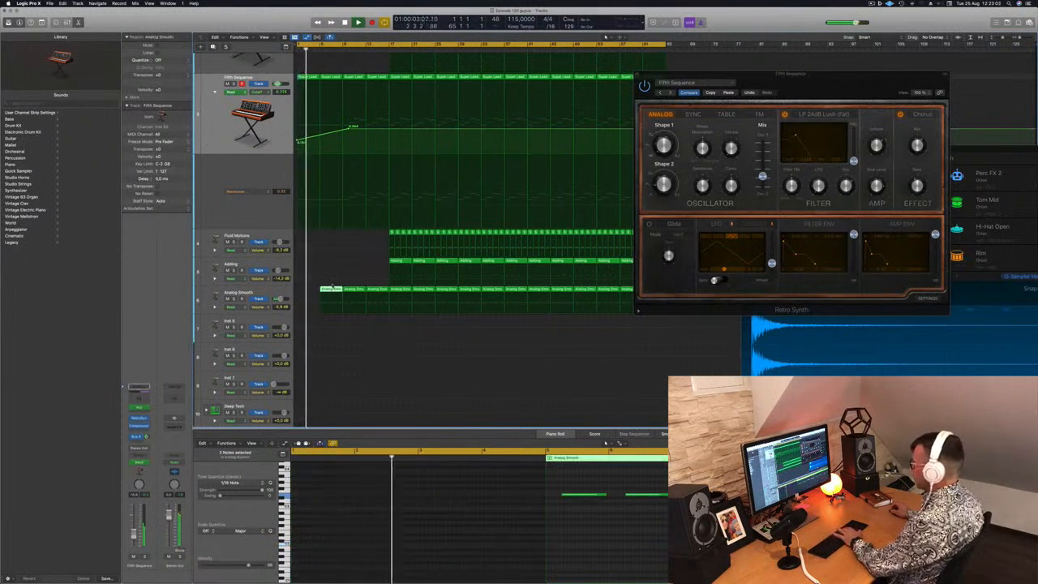
{"action": "key", "text": "super+z"}
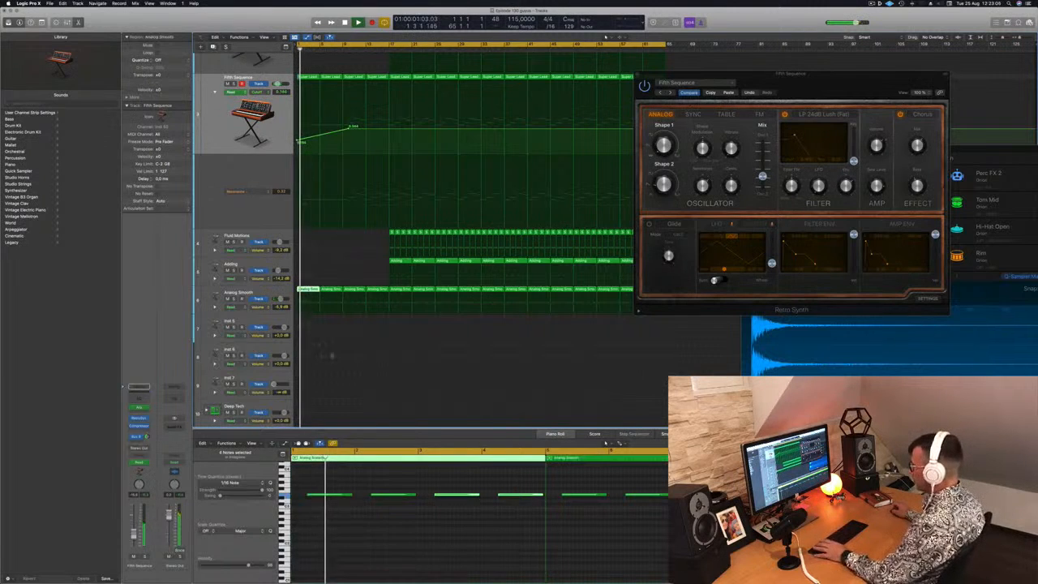
Delete all but the first note in each of the first two Analog Smooth regions and close the Retro Synth window
{"action": "left_click_drag", "start_coordinate": [358, 485], "coordinate": [481, 516]}
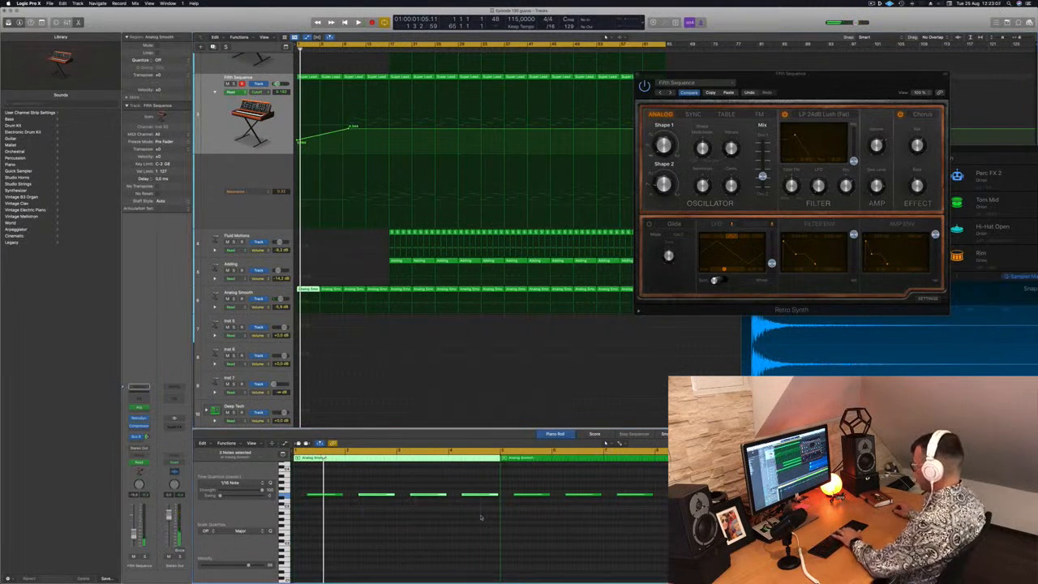
{"action": "left_click_drag", "start_coordinate": [561, 504], "coordinate": [694, 485]}
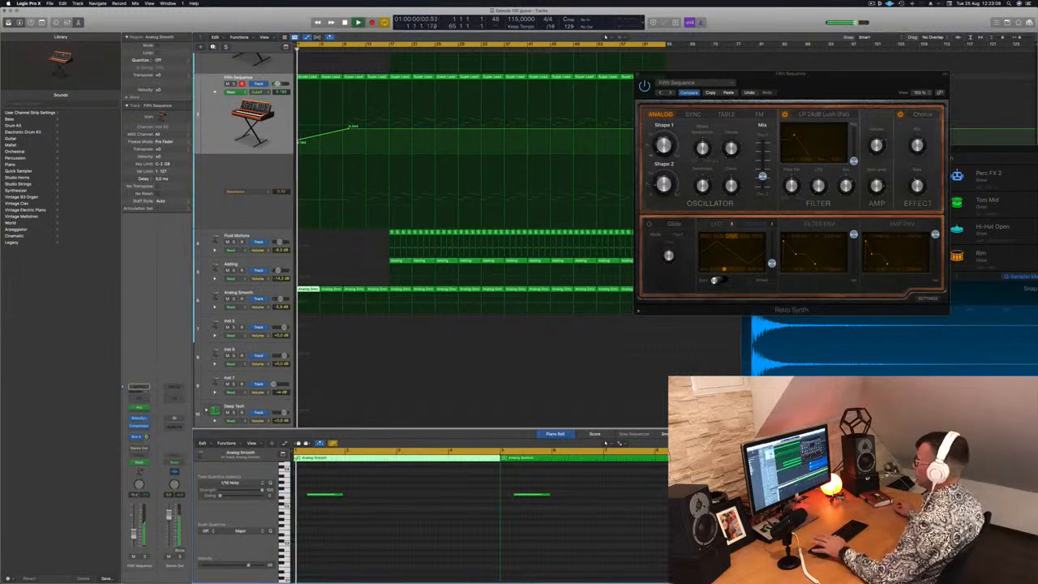
{"action": "left_click", "coordinate": [639, 74]}
Delete the Analog Smooth and Fifth Sequence regions in bars 9 to 16
{"action": "scroll", "coordinate": [365, 213], "scroll_direction": "down", "scroll_amount": 2}
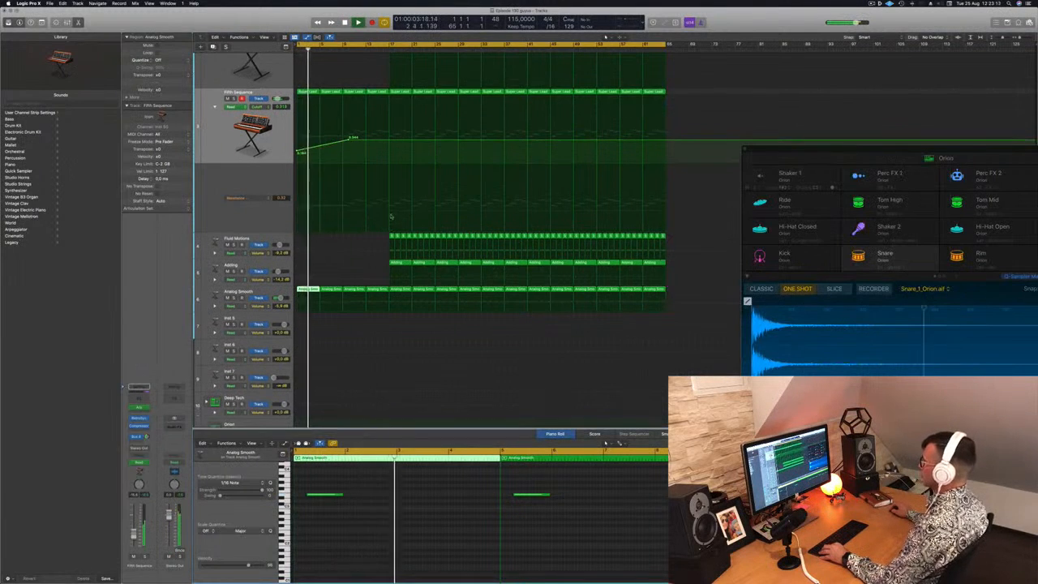
{"action": "scroll", "coordinate": [373, 204], "scroll_direction": "down", "scroll_amount": 4}
{"action": "scroll", "coordinate": [381, 196], "scroll_direction": "down", "scroll_amount": 1}
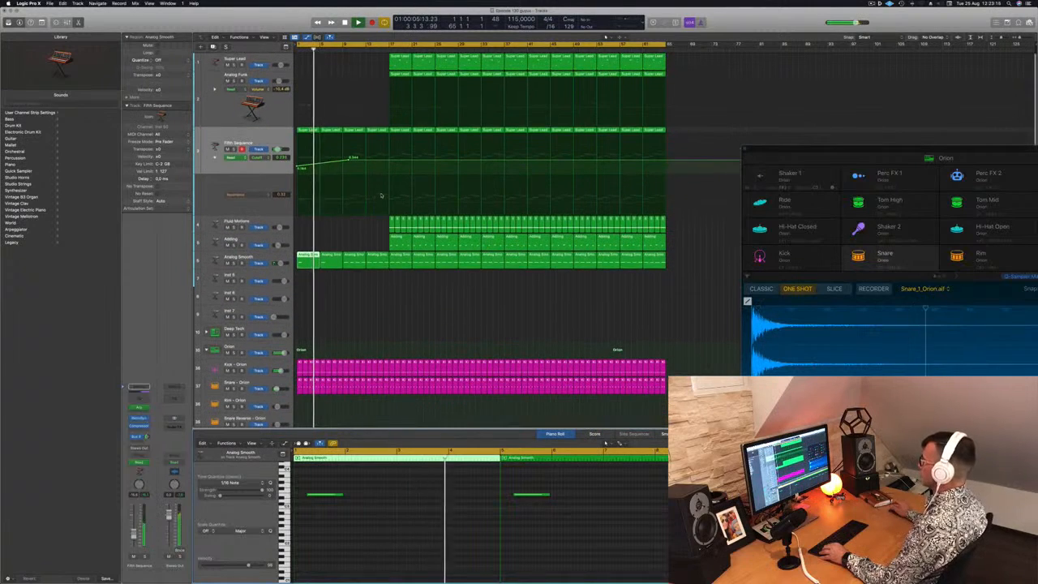
{"action": "scroll", "coordinate": [365, 244], "scroll_direction": "right", "scroll_amount": 2}
{"action": "scroll", "coordinate": [389, 292], "scroll_direction": "left", "scroll_amount": 2}
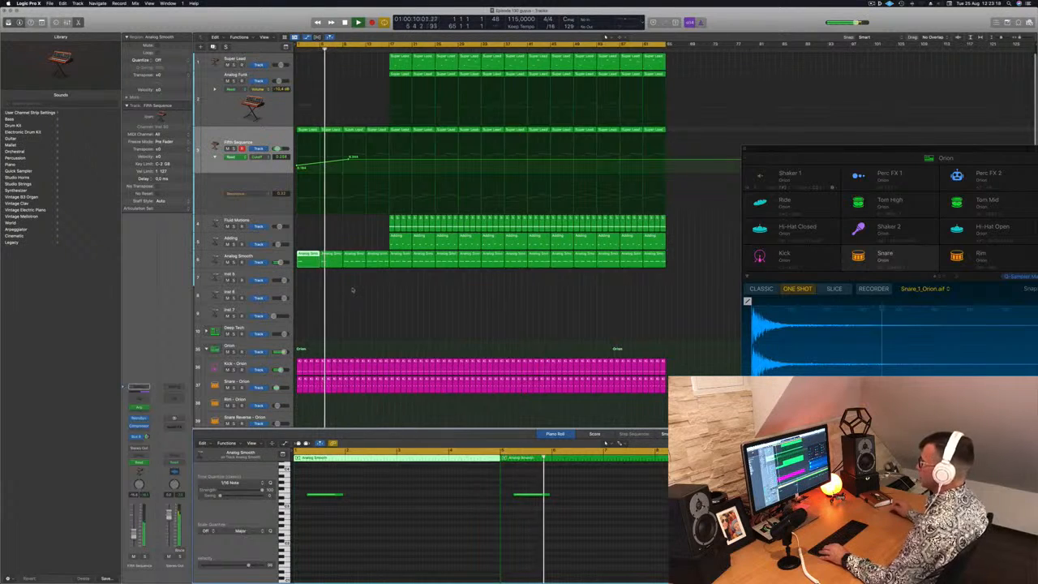
{"action": "left_click_drag", "start_coordinate": [354, 289], "coordinate": [374, 258]}
{"action": "key", "text": "Delete"}
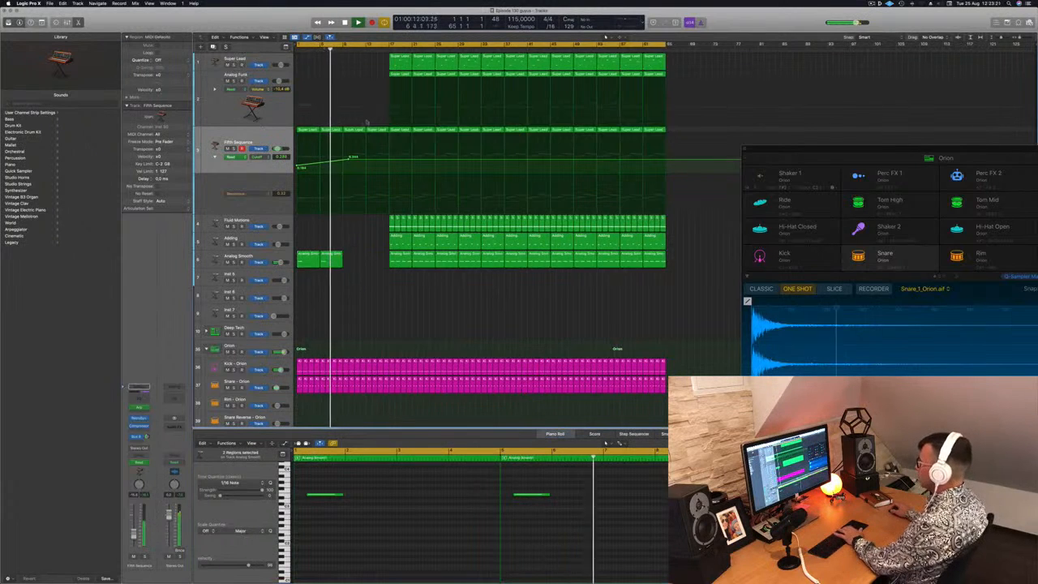
{"action": "left_click", "coordinate": [376, 131]}
{"action": "key", "text": "Delete"}
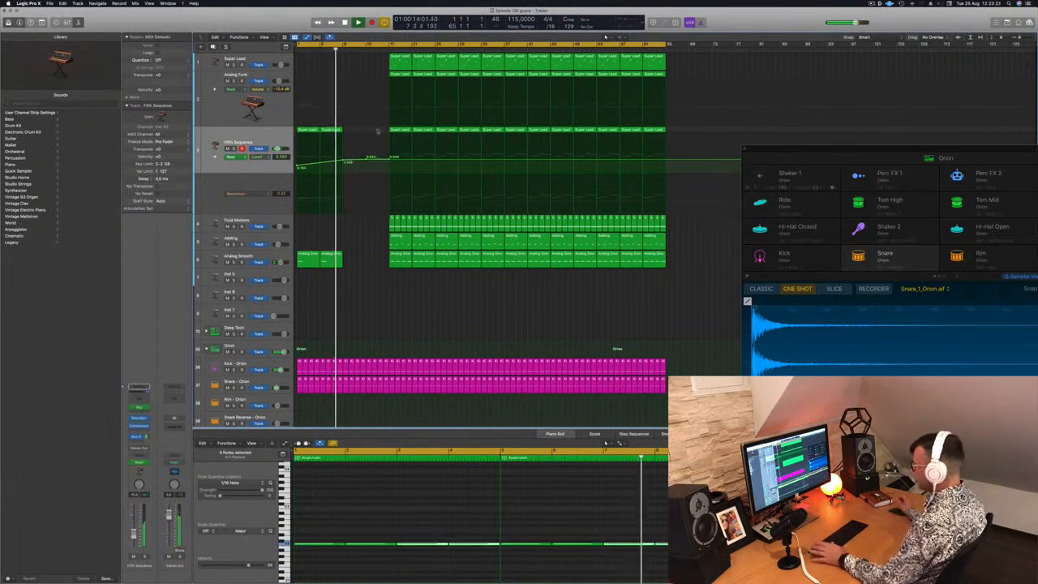
Copy the edited Fifth Sequence and Analog Smooth regions, including the cutoff ramp, from bars 1 to 8 into bars 9 to 16
{"action": "left_click_drag", "start_coordinate": [367, 159], "coordinate": [300, 245]}
{"action": "left_click_drag", "start_coordinate": [306, 132], "coordinate": [349, 132]}
{"action": "key", "text": "space"}
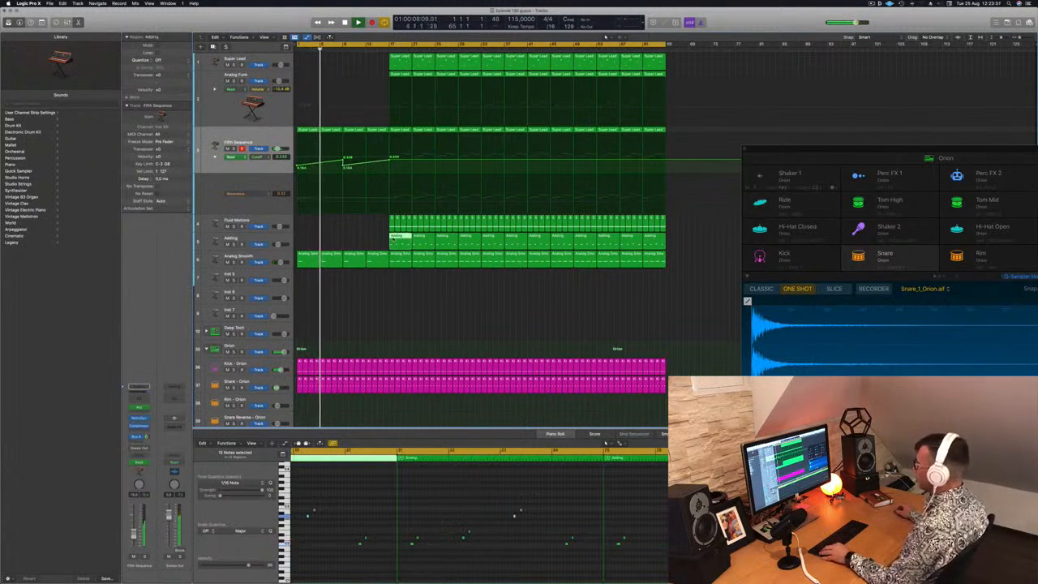
Copy the Adding part back into bars 9 to 16, keeping only the first two notes of each four-bar region
{"action": "left_click_drag", "start_coordinate": [393, 242], "coordinate": [347, 242]}
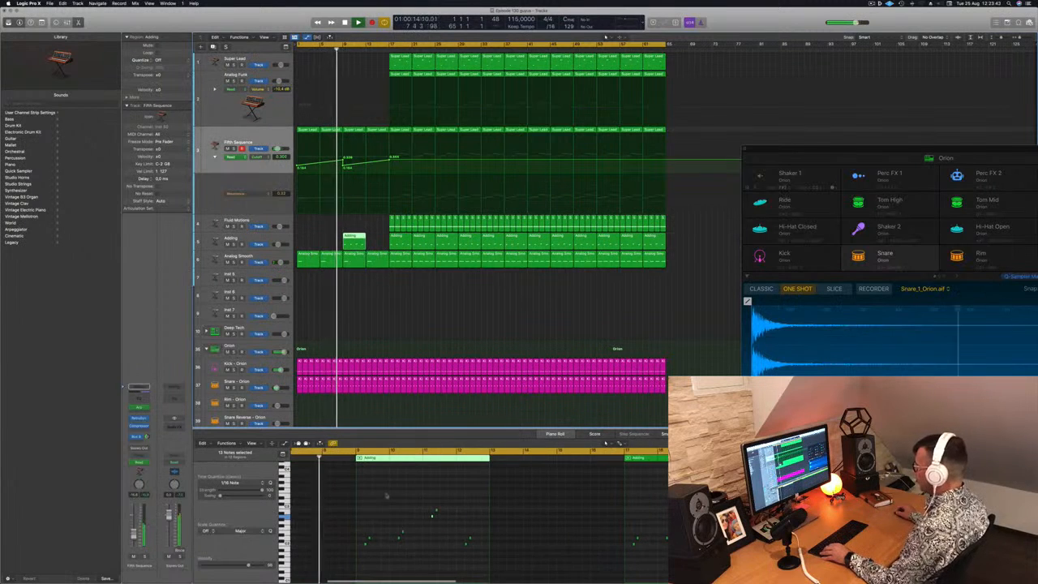
{"action": "left_click_drag", "start_coordinate": [386, 493], "coordinate": [472, 566]}
{"action": "key", "text": "Delete"}
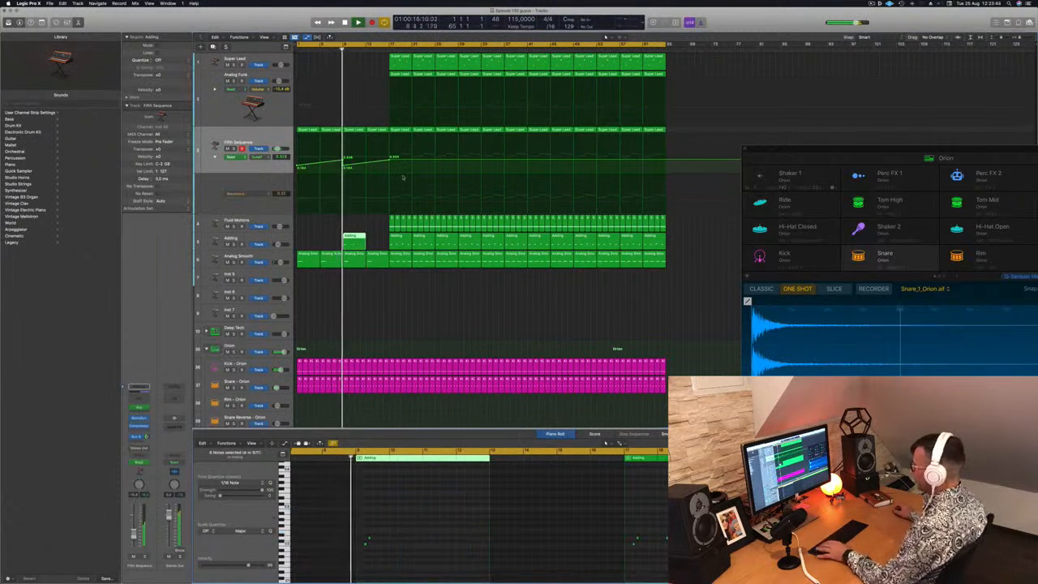
{"action": "left_click", "coordinate": [276, 242]}
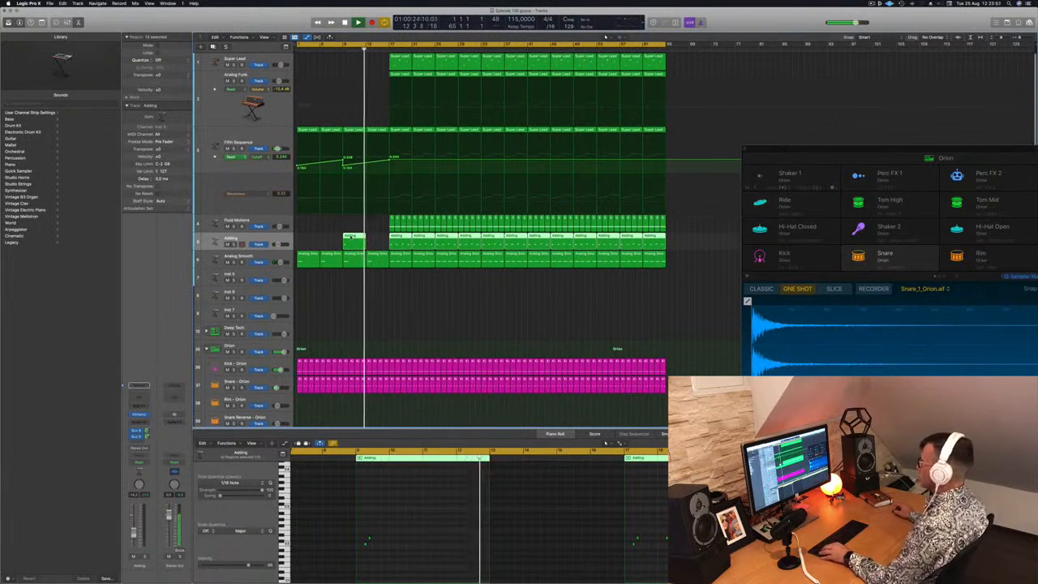
{"action": "left_click_drag", "start_coordinate": [354, 238], "coordinate": [377, 243]}
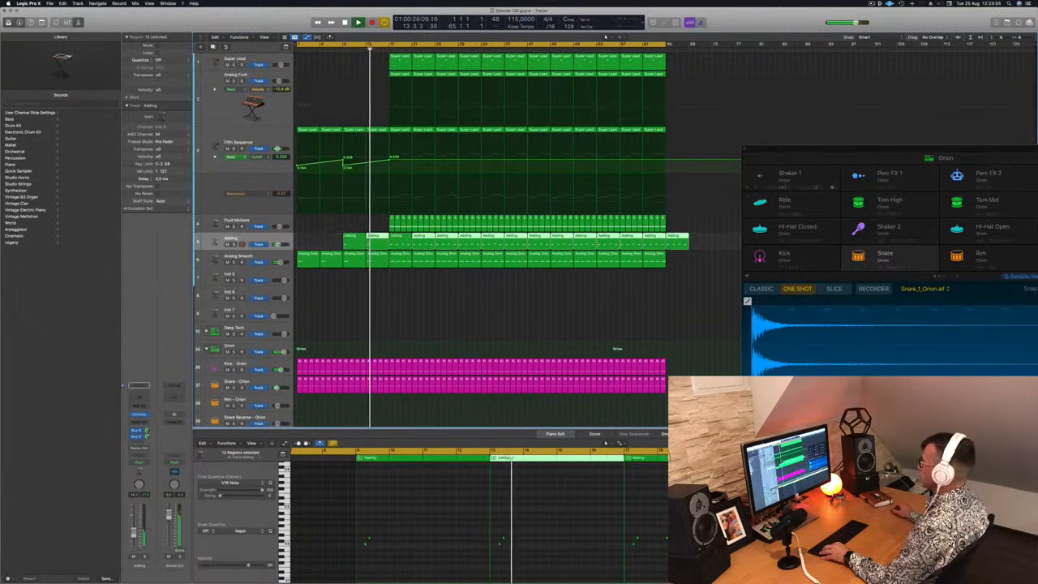
Play the arrangement from the start to check the revised opening 16 bars and the drum tracks
{"action": "key", "text": "Return"}
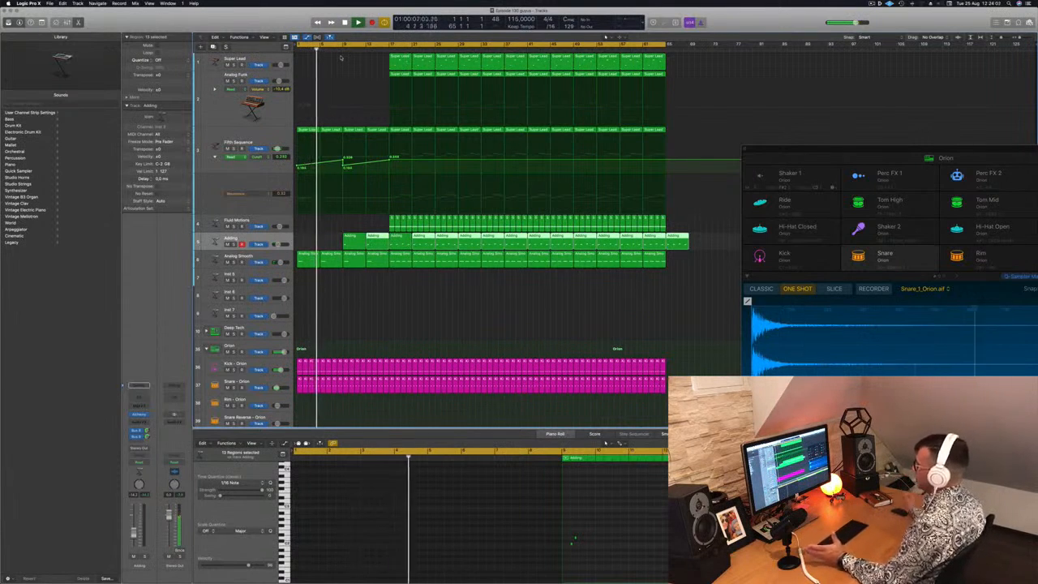
{"action": "left_click", "coordinate": [383, 300]}
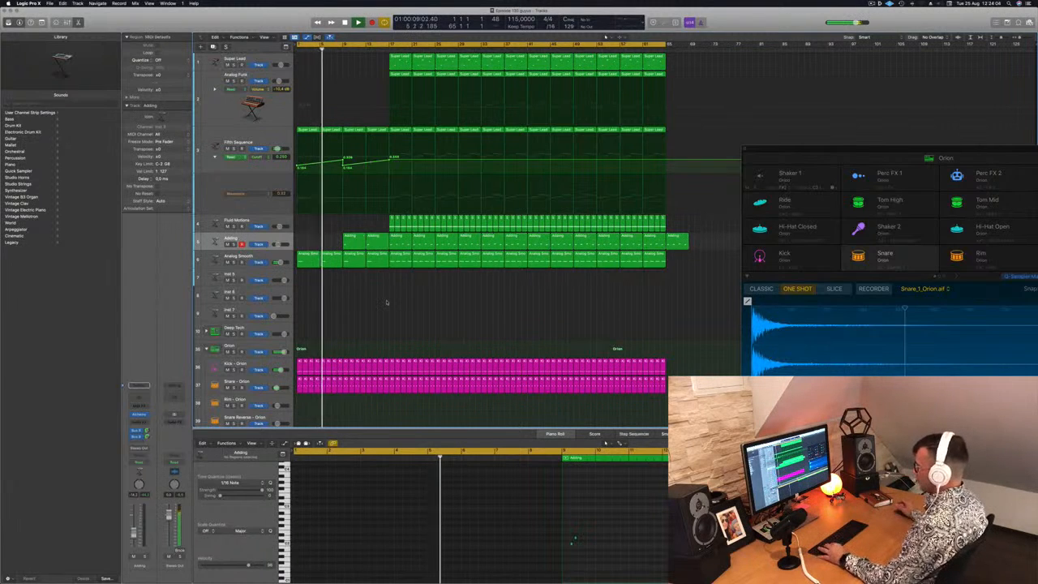
{"action": "scroll", "coordinate": [384, 301], "scroll_direction": "up", "scroll_amount": 2}
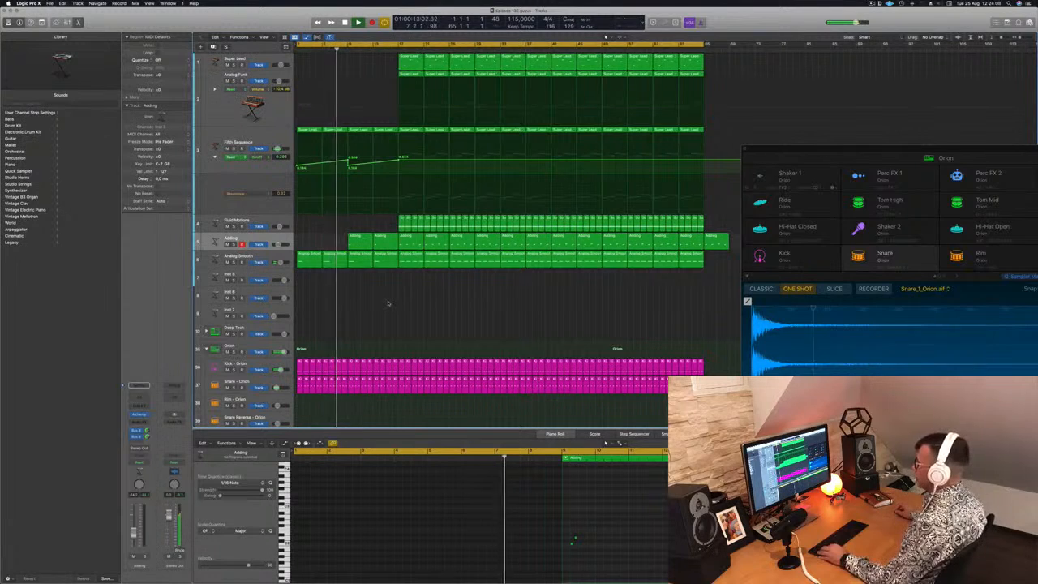
{"action": "scroll", "coordinate": [405, 303], "scroll_direction": "down", "scroll_amount": 2}
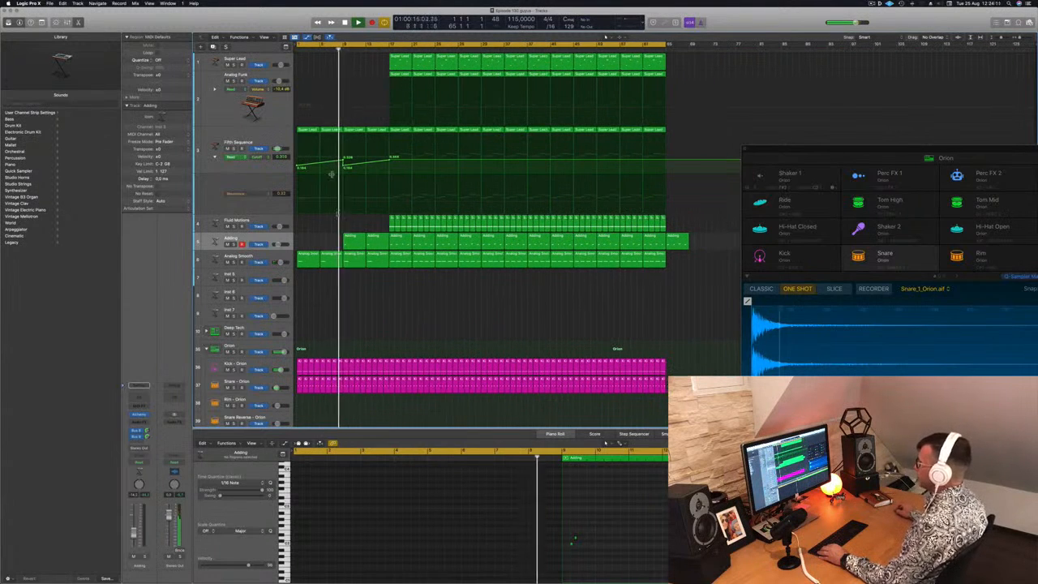
{"action": "scroll", "coordinate": [395, 298], "scroll_direction": "down", "scroll_amount": 5}
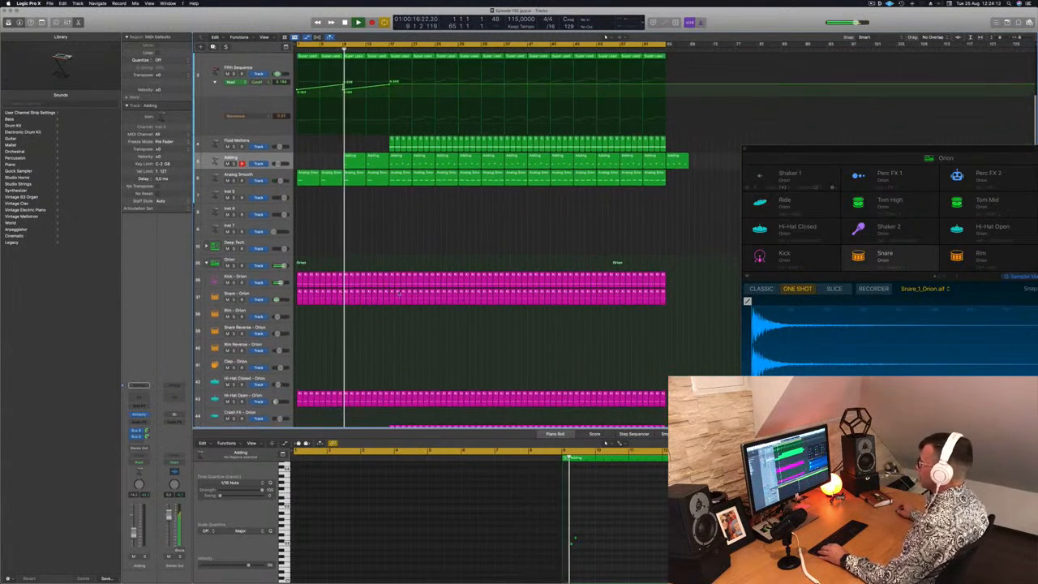
Delete every Orion drum region except the kick in bars 17 to 24
{"action": "scroll", "coordinate": [397, 293], "scroll_direction": "down", "scroll_amount": 3}
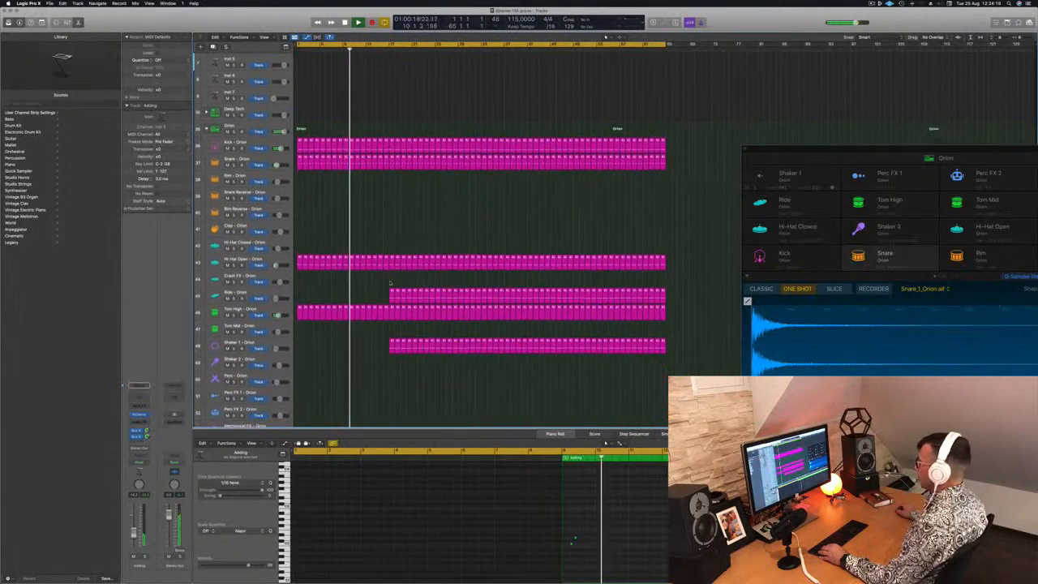
{"action": "scroll", "coordinate": [396, 293], "scroll_direction": "up", "scroll_amount": 5}
{"action": "scroll", "coordinate": [481, 235], "scroll_direction": "up", "scroll_amount": 1}
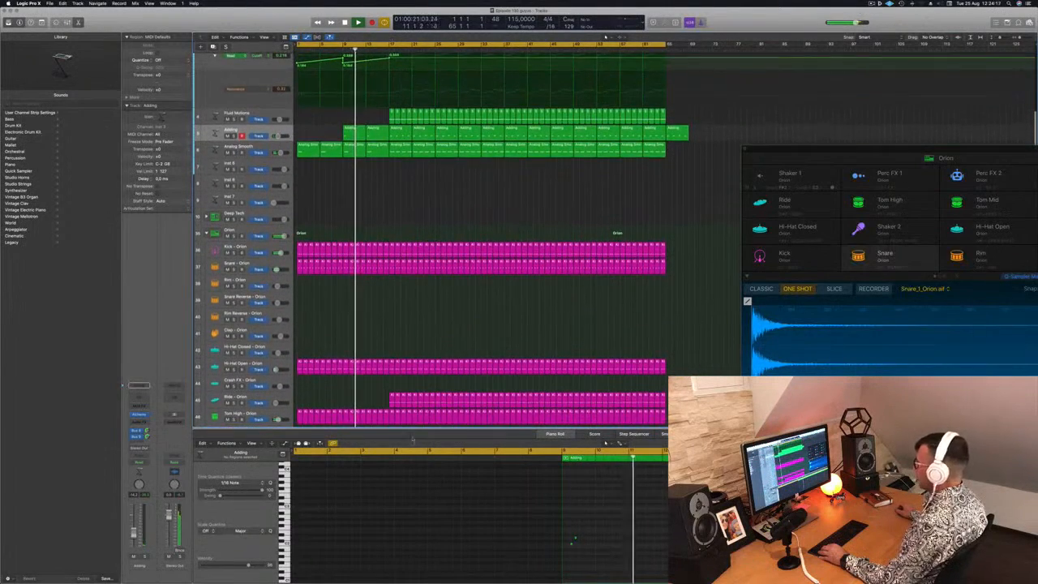
{"action": "scroll", "coordinate": [481, 235], "scroll_direction": "down", "scroll_amount": 3}
{"action": "left_click_drag", "start_coordinate": [391, 412], "coordinate": [434, 195]}
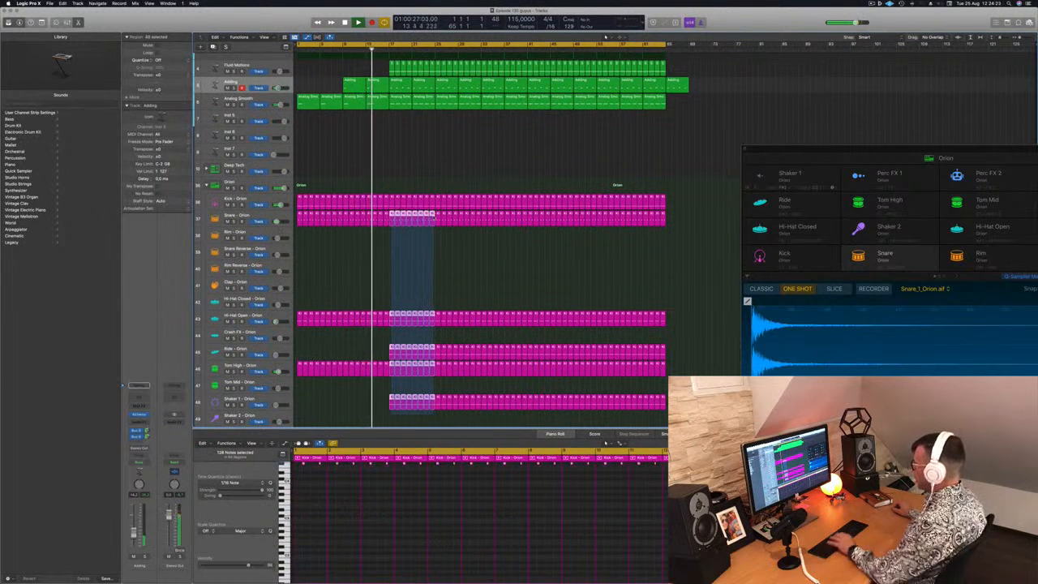
{"action": "key", "text": "Delete"}
Delete the Adding, Analog Smooth, Fluid Motions and Analog Funk regions in bars 17 to 24
{"action": "scroll", "coordinate": [406, 191], "scroll_direction": "up", "scroll_amount": 5}
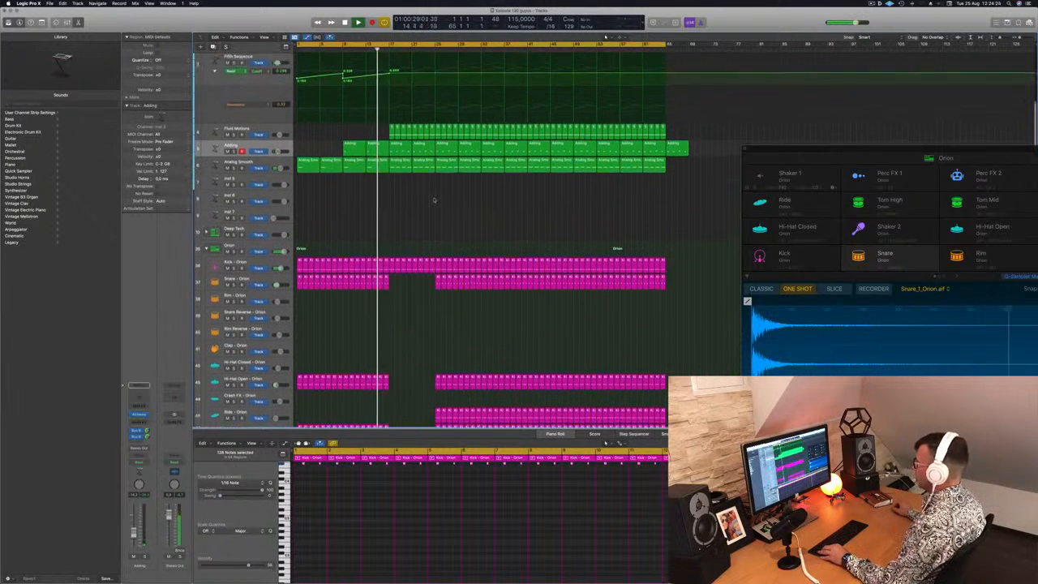
{"action": "left_click", "coordinate": [418, 172]}
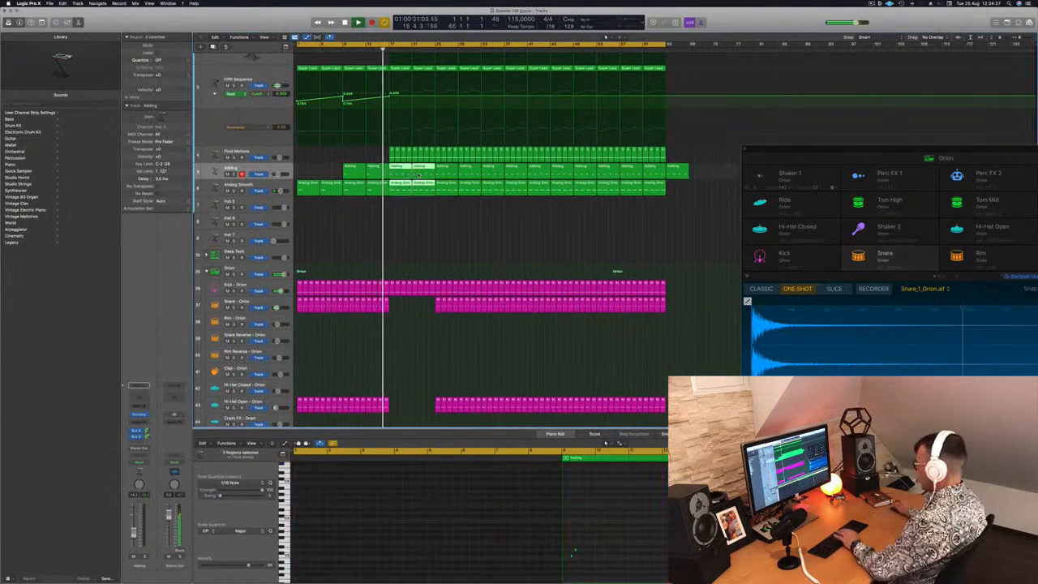
{"action": "left_click_drag", "start_coordinate": [395, 166], "coordinate": [429, 159]}
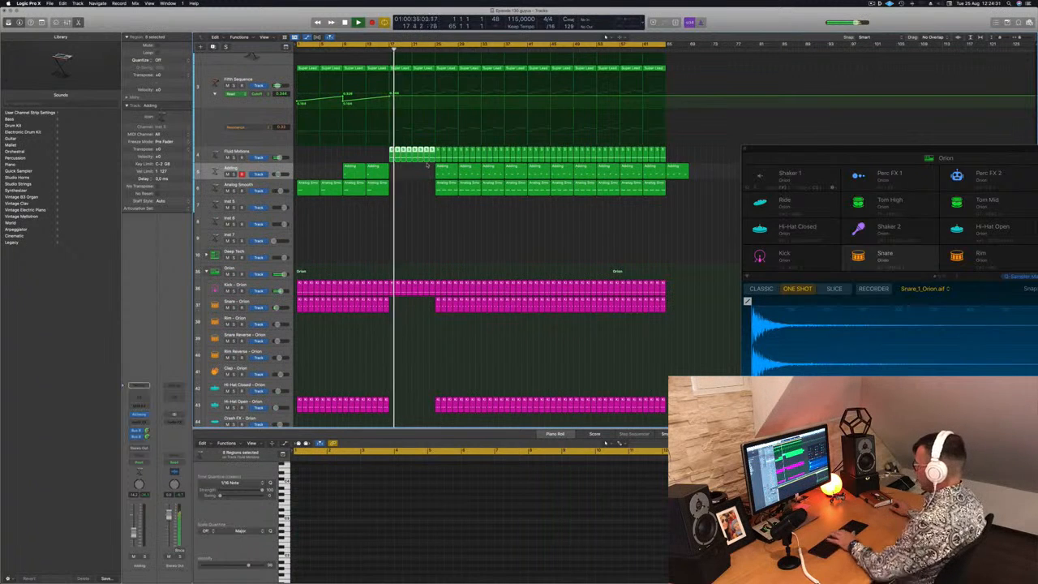
{"action": "scroll", "coordinate": [425, 170], "scroll_direction": "up", "scroll_amount": 4}
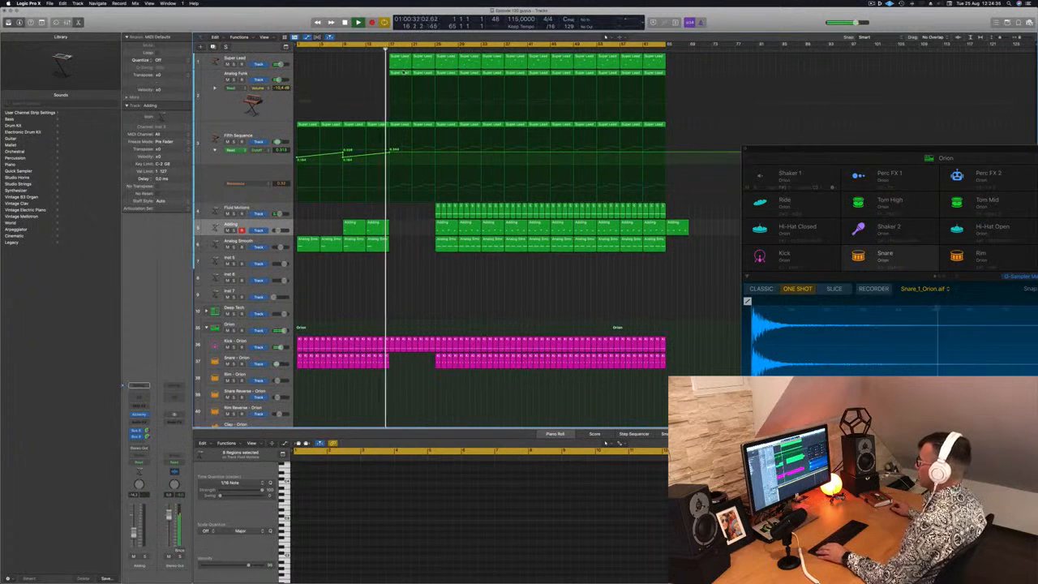
{"action": "left_click", "coordinate": [403, 72]}
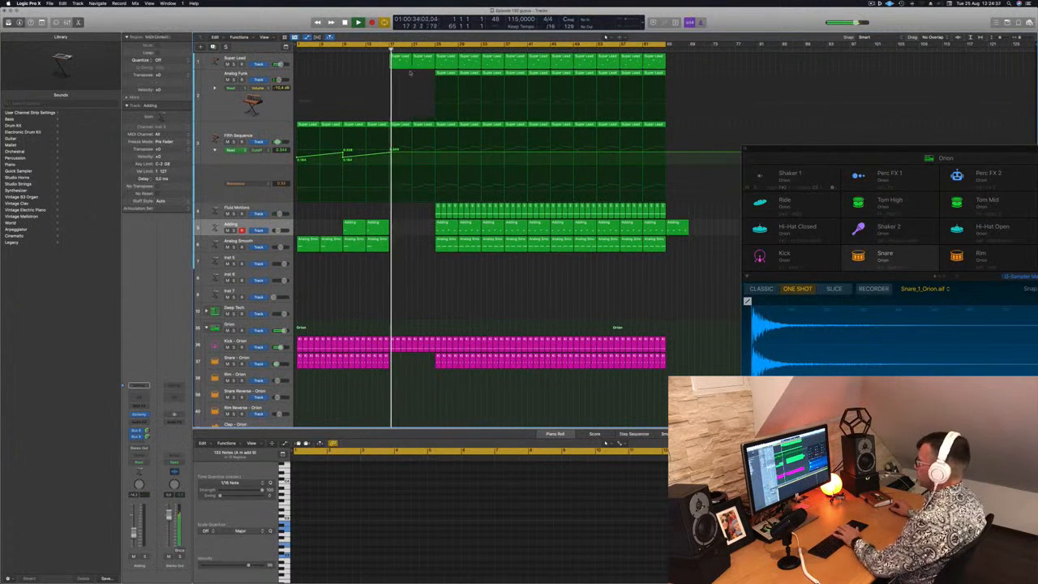
Open the Super Lead track's Channel EQ and audition the lead from before bar 17 with the high-cut band switched off
{"action": "left_click", "coordinate": [223, 60]}
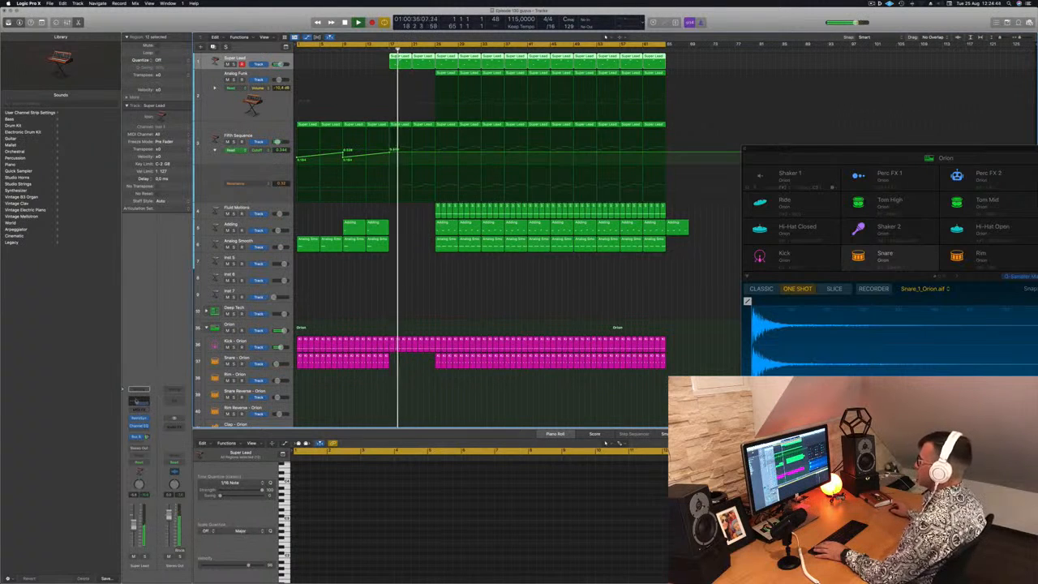
{"action": "left_click", "coordinate": [136, 401]}
{"action": "left_click", "coordinate": [380, 50]}
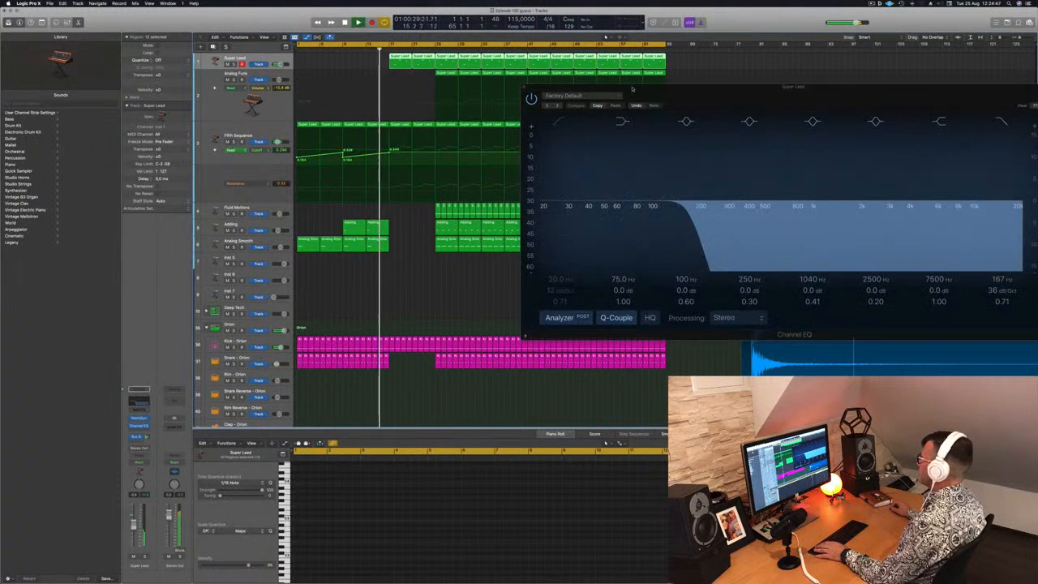
{"action": "left_click_drag", "start_coordinate": [632, 88], "coordinate": [202, 142]}
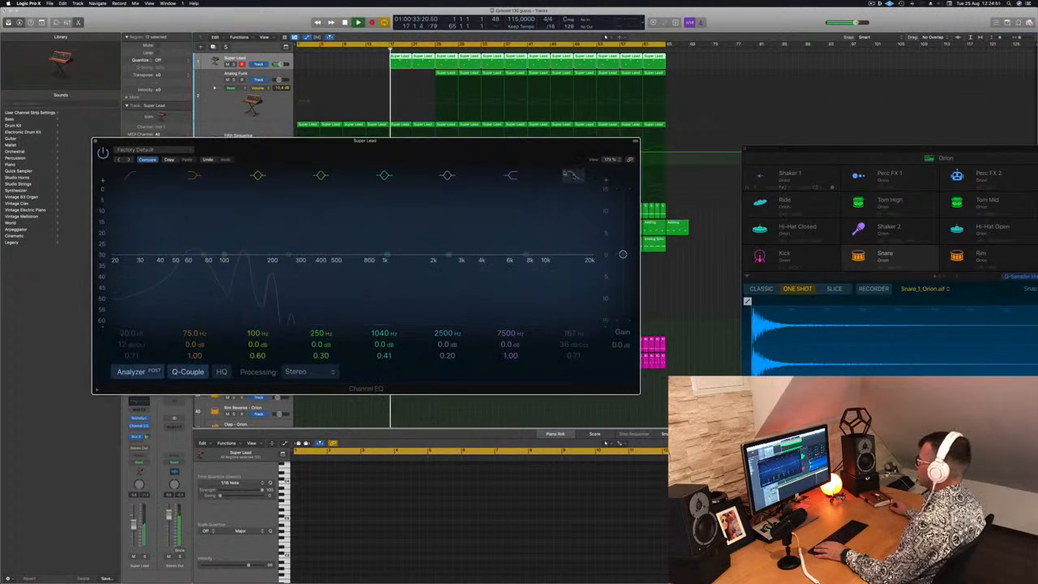
{"action": "left_click_drag", "start_coordinate": [515, 155], "coordinate": [849, 161]}
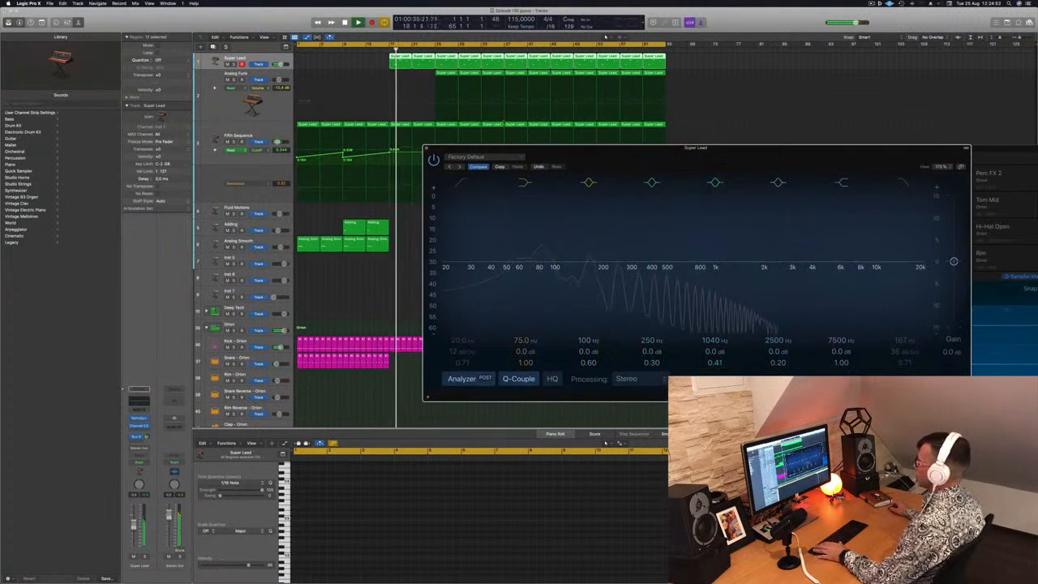
Drop the Fifth Sequence cutoff automation to 0.140 from bar 17 onward
{"action": "left_click", "coordinate": [383, 51]}
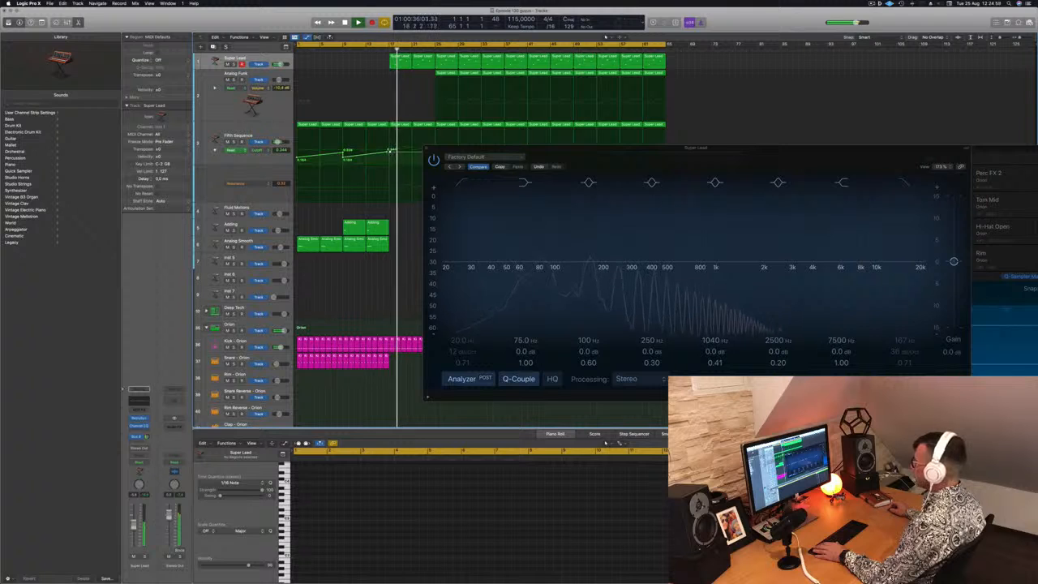
{"action": "left_click_drag", "start_coordinate": [391, 159], "coordinate": [389, 162]}
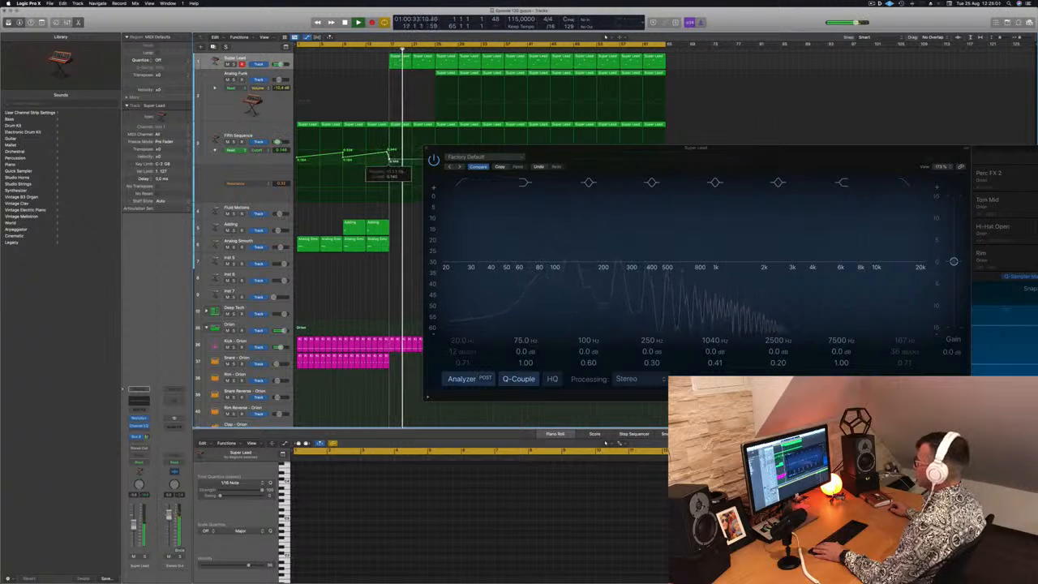
{"action": "left_click_drag", "start_coordinate": [503, 148], "coordinate": [335, 193]}
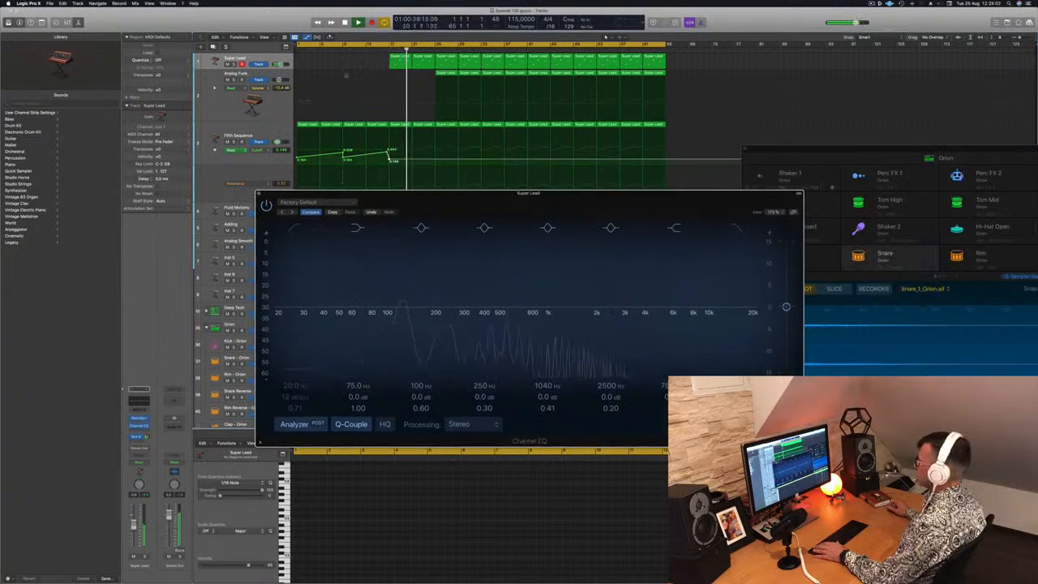
{"action": "left_click", "coordinate": [384, 50]}
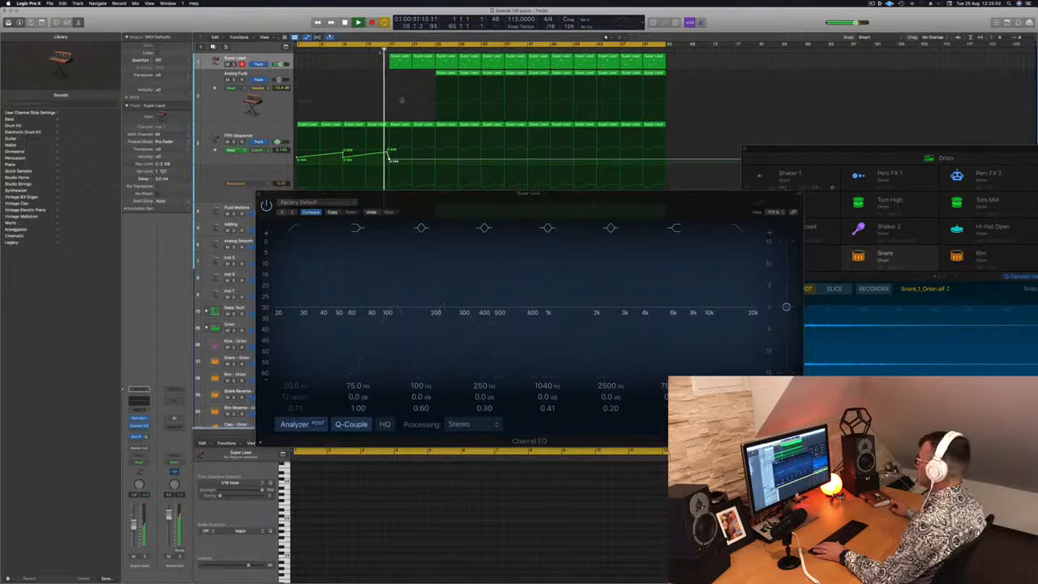
Switch the Super Lead EQ's high cut back on, set the track to Touch automation, and nudge the high-cut frequency to write automation
{"action": "left_click", "coordinate": [736, 228]}
{"action": "left_click_drag", "start_coordinate": [647, 203], "coordinate": [817, 182]}
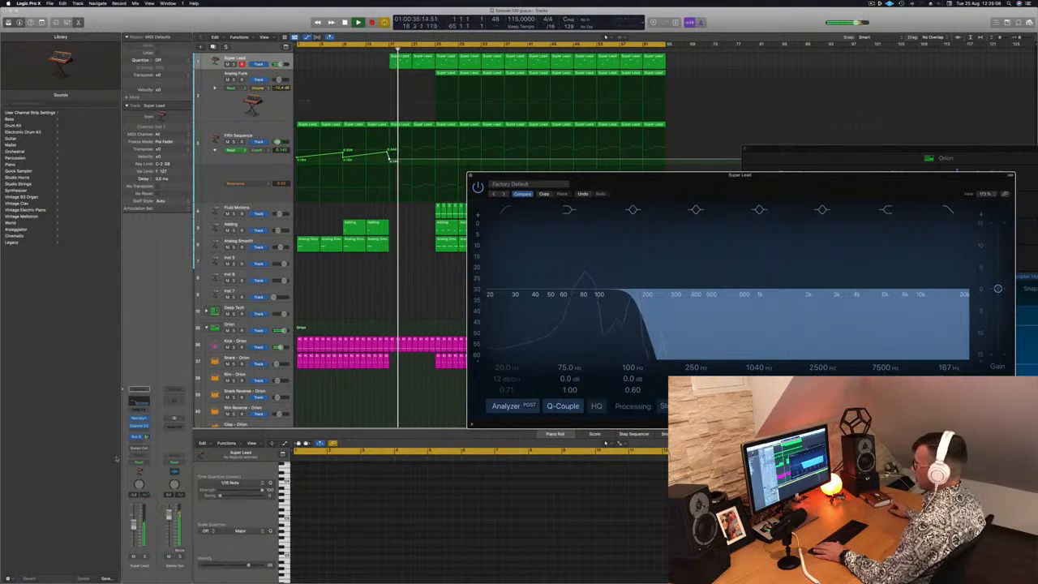
{"action": "left_click", "coordinate": [141, 462]}
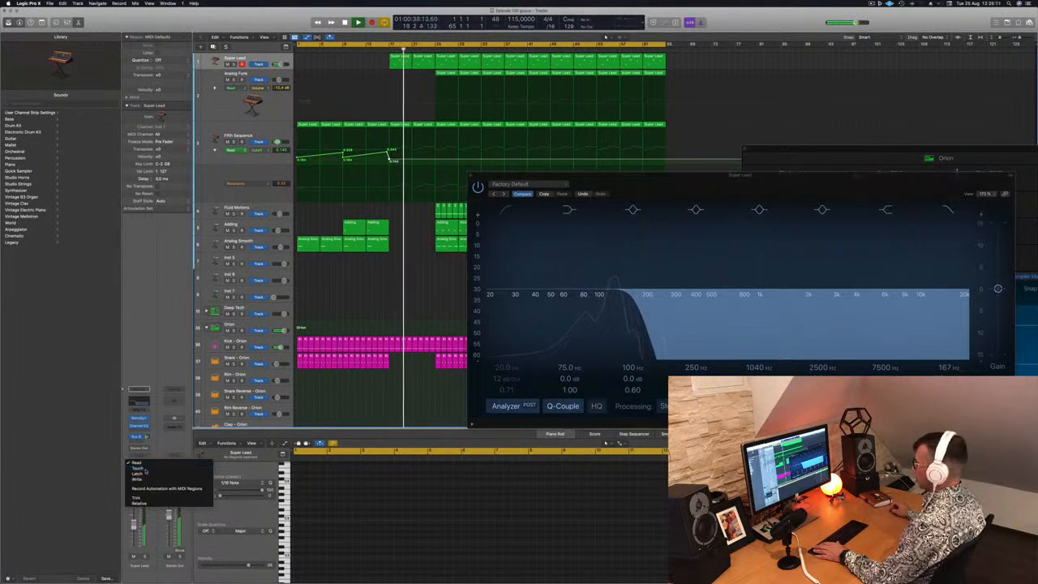
{"action": "left_click", "coordinate": [141, 469]}
{"action": "left_click_drag", "start_coordinate": [915, 173], "coordinate": [824, 180]}
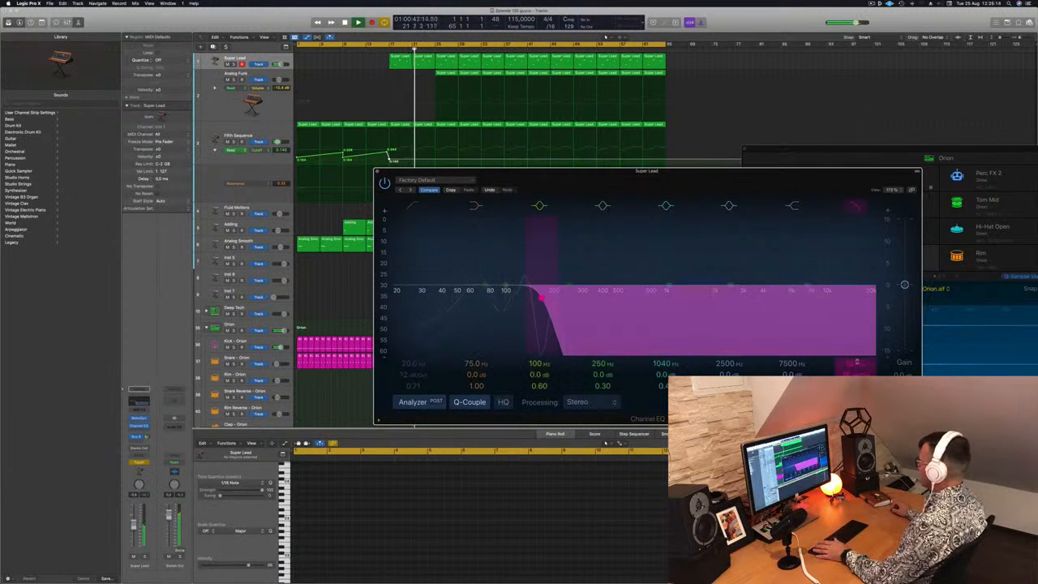
{"action": "left_click_drag", "start_coordinate": [541, 298], "coordinate": [548, 298]}
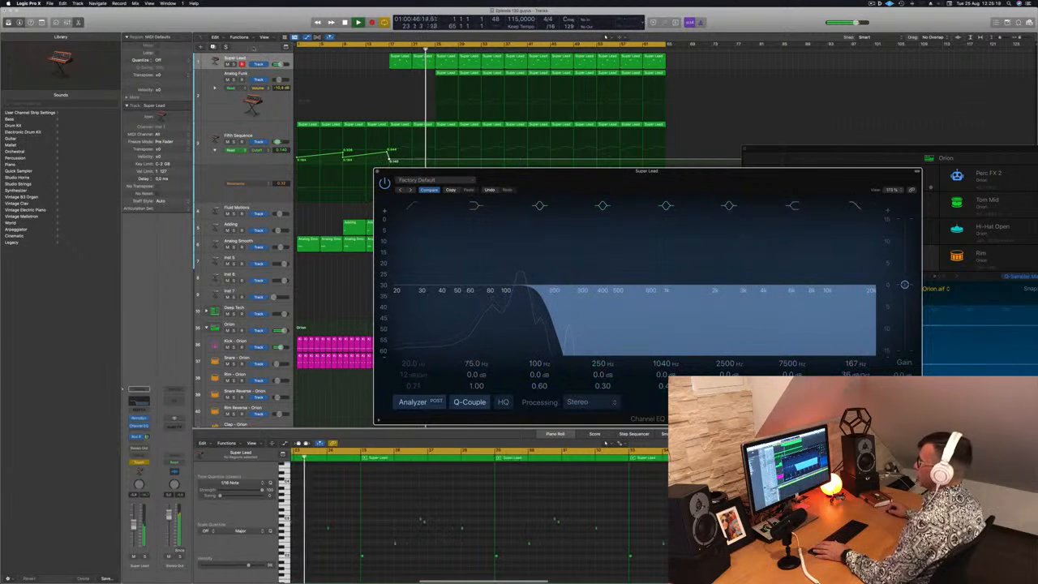
Enlarge the Super Lead track with its high-cut automation lane displayed, and close the Channel EQ
{"action": "left_click", "coordinate": [250, 59]}
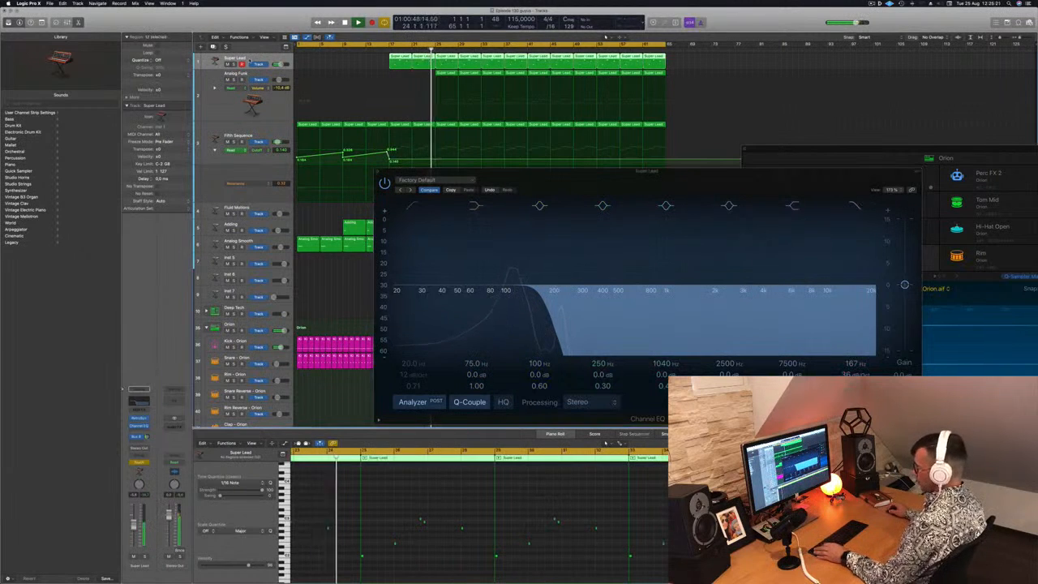
{"action": "key", "text": "a"}
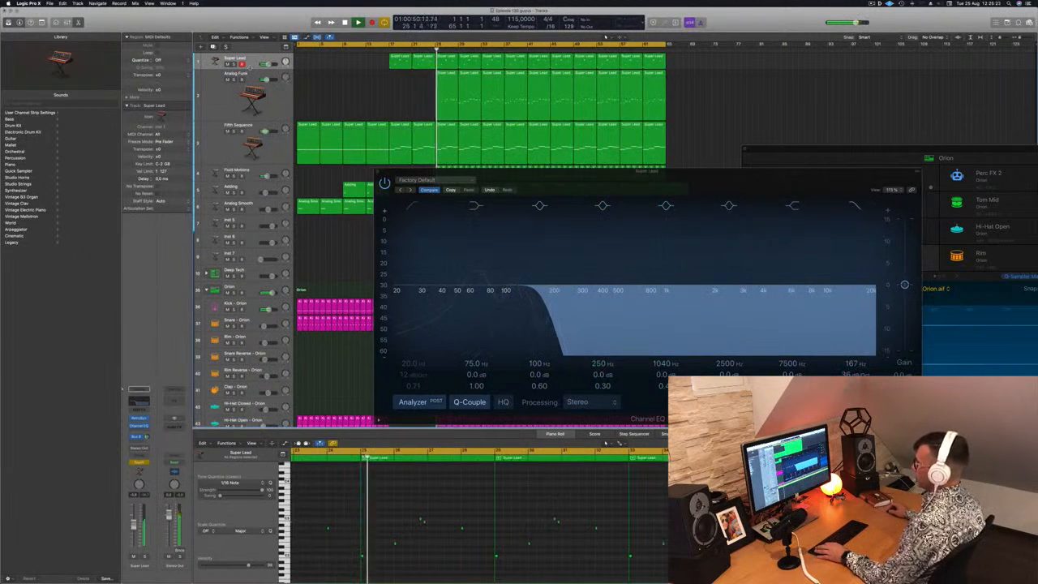
{"action": "left_click_drag", "start_coordinate": [251, 72], "coordinate": [250, 102]}
{"action": "key", "text": "a"}
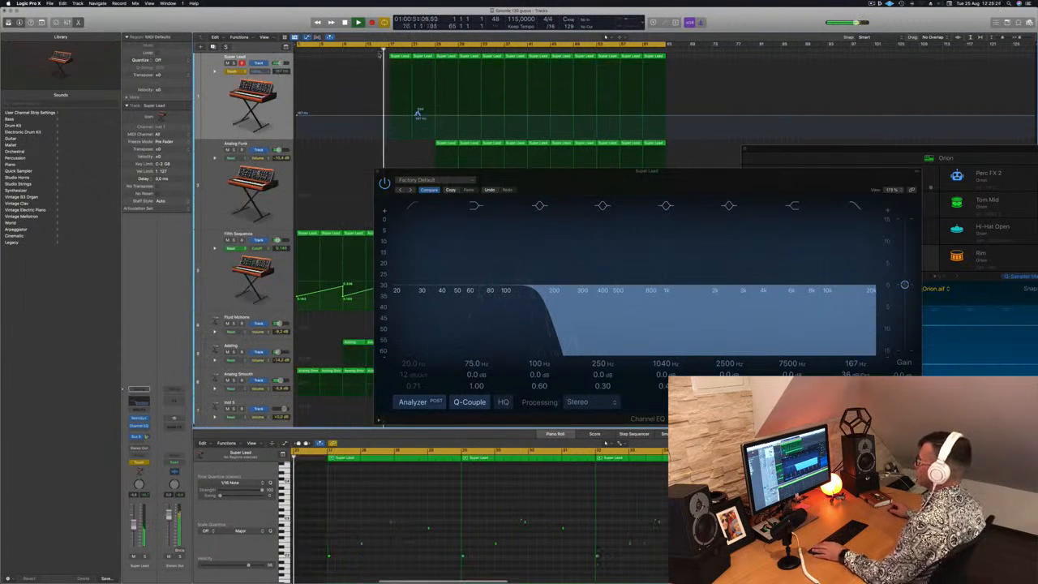
{"action": "left_click", "coordinate": [378, 172]}
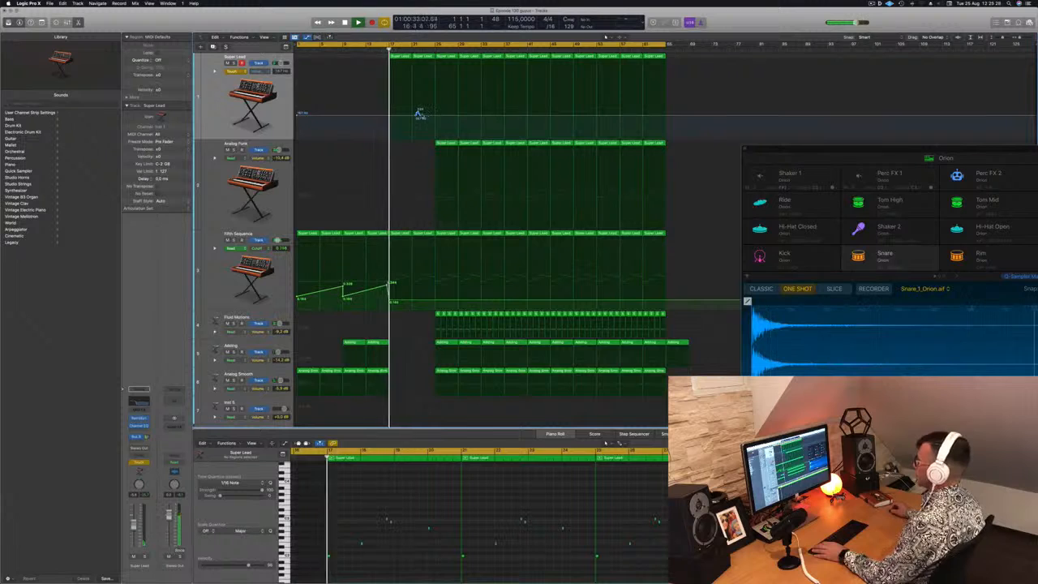
Hold Super Lead's high-cut automation at 167 Hz from bar 17, ramp it to maximum from bar 21 to 25, and set automation to Read
{"action": "left_click_drag", "start_coordinate": [420, 115], "coordinate": [395, 118]}
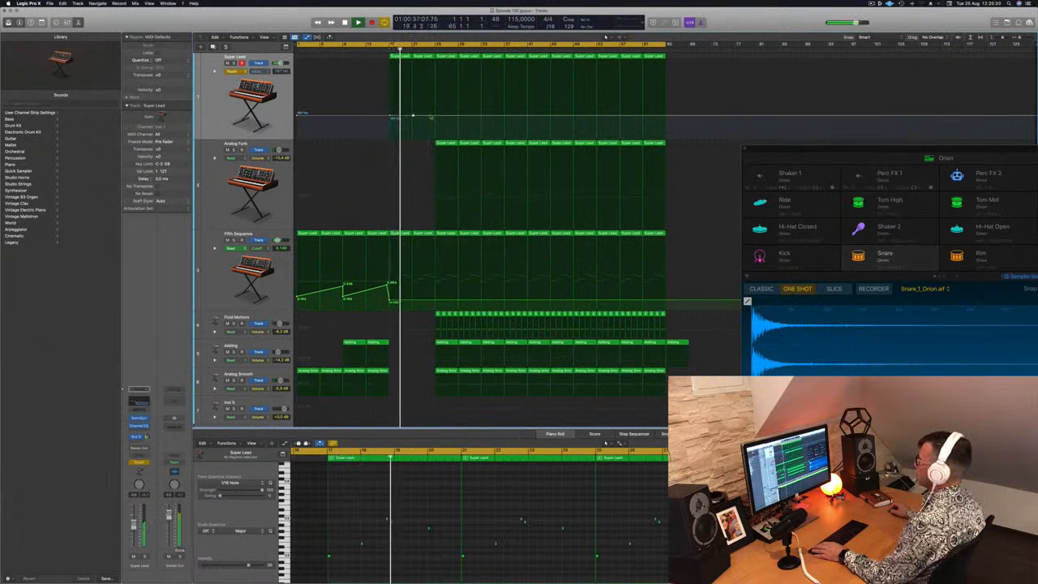
{"action": "left_click_drag", "start_coordinate": [435, 117], "coordinate": [435, 61]}
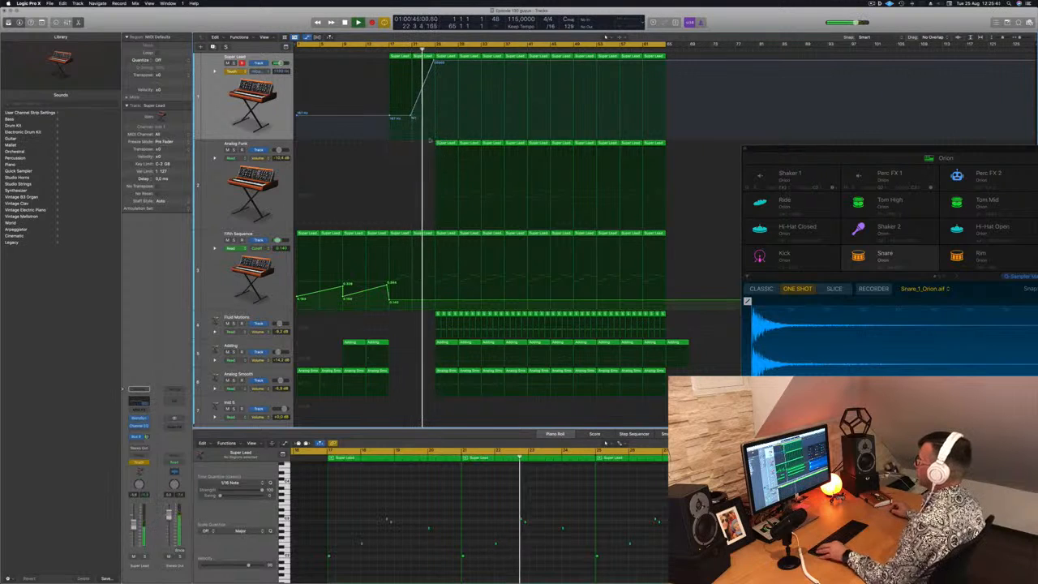
{"action": "left_click", "coordinate": [234, 71]}
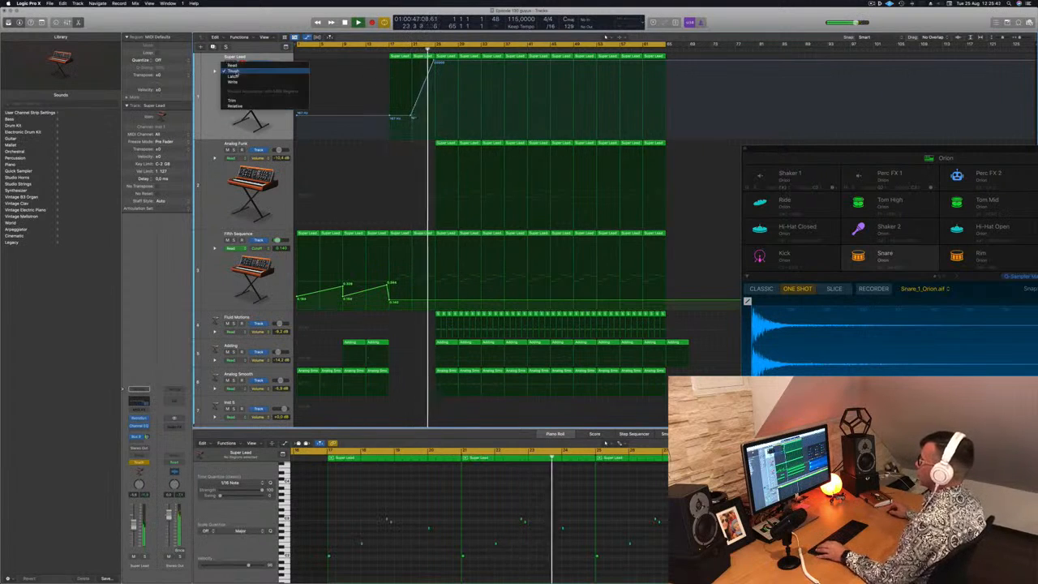
{"action": "left_click", "coordinate": [232, 65]}
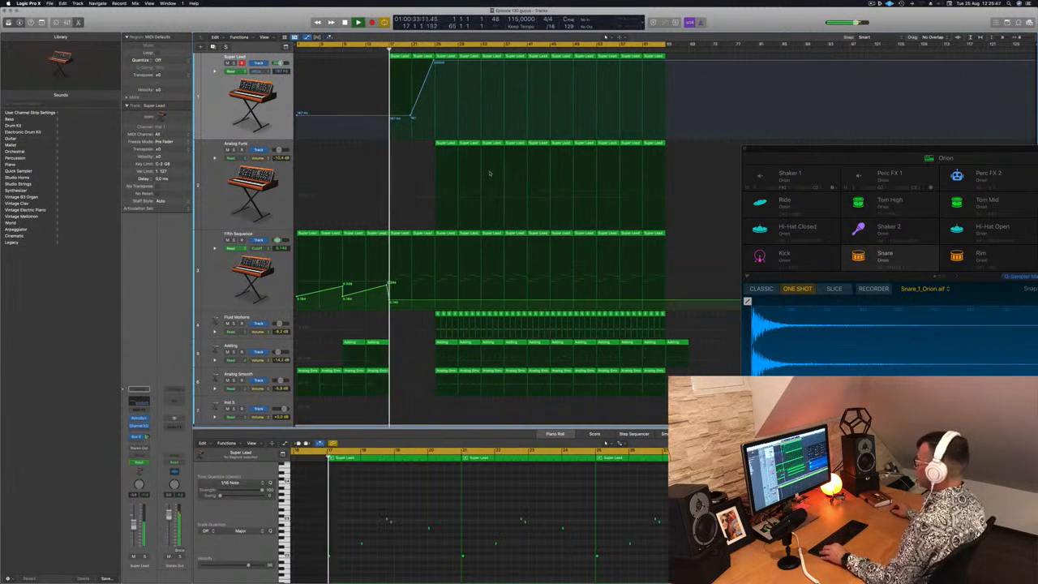
Delete the Analog Funk regions in bars 25 to 32 and ramp the Fifth Sequence cutoff down to 0.018 at bar 25
{"action": "left_click", "coordinate": [451, 145]}
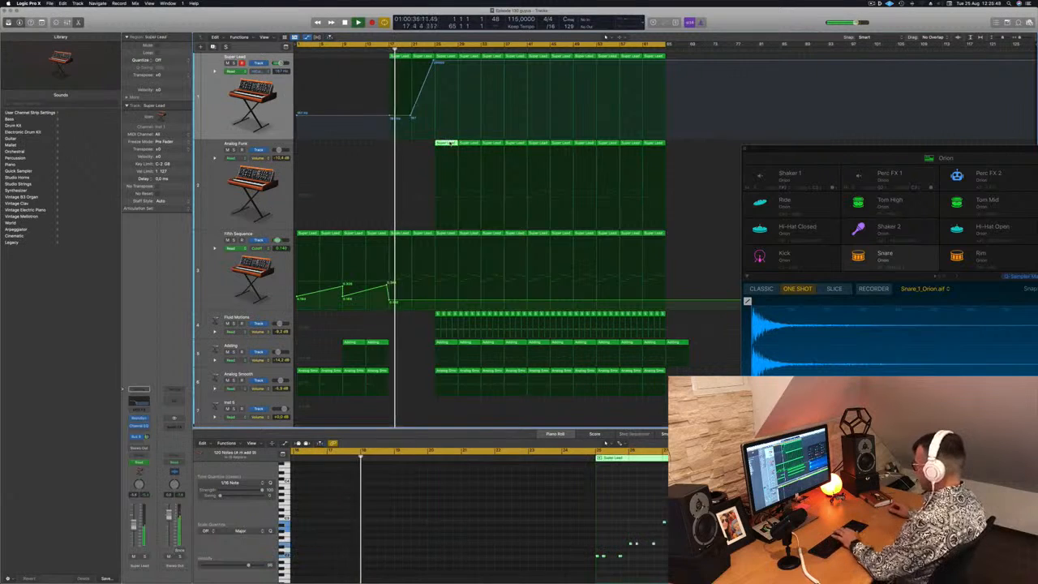
{"action": "key", "text": "Delete"}
{"action": "left_click", "coordinate": [467, 144]}
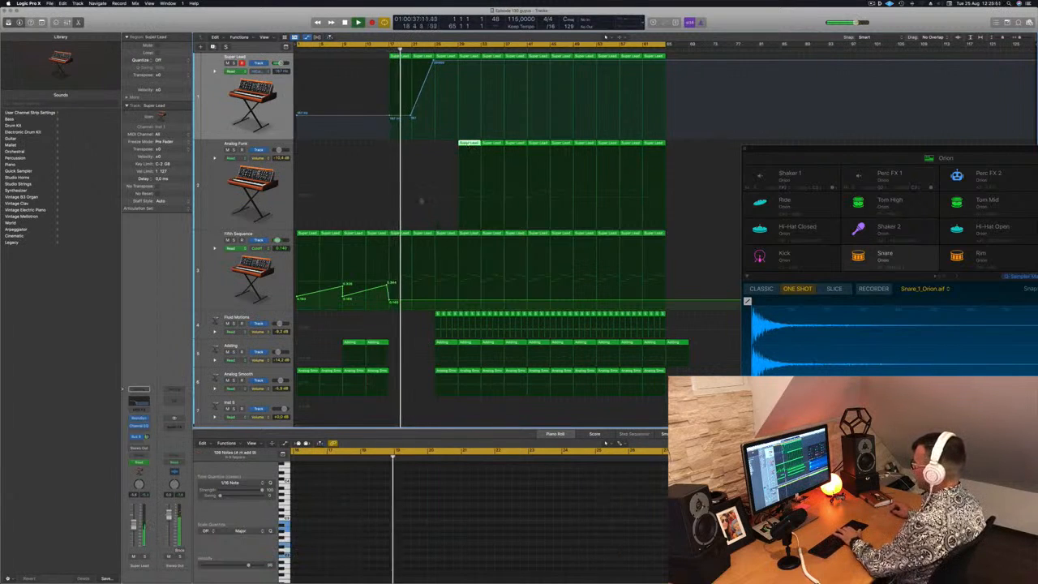
{"action": "key", "text": "Delete"}
{"action": "left_click_drag", "start_coordinate": [436, 302], "coordinate": [438, 306]}
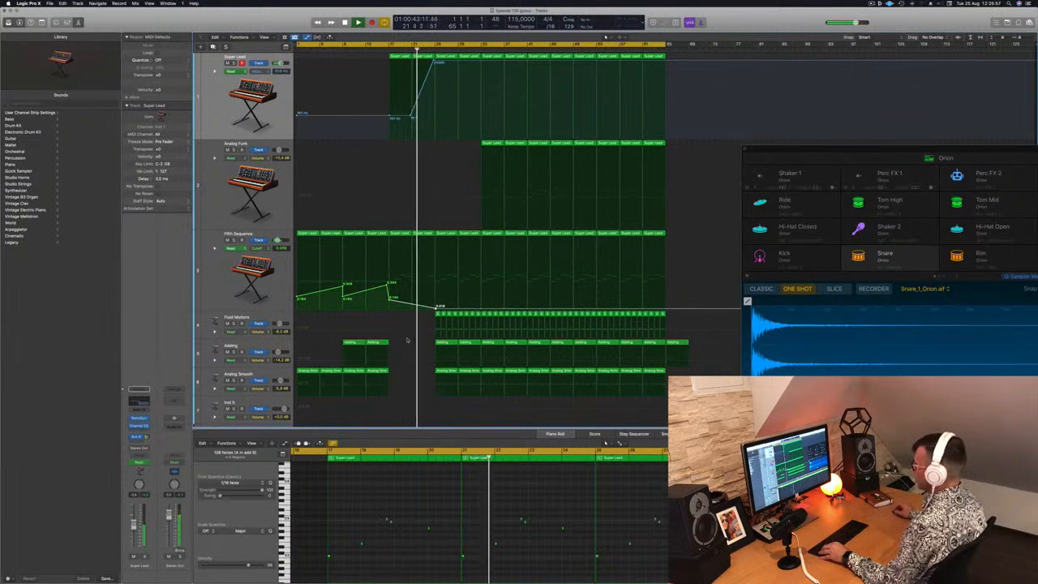
Delete the Kick and Snare regions in bars 25 to 28
{"action": "scroll", "coordinate": [435, 402], "scroll_direction": "down", "scroll_amount": 5}
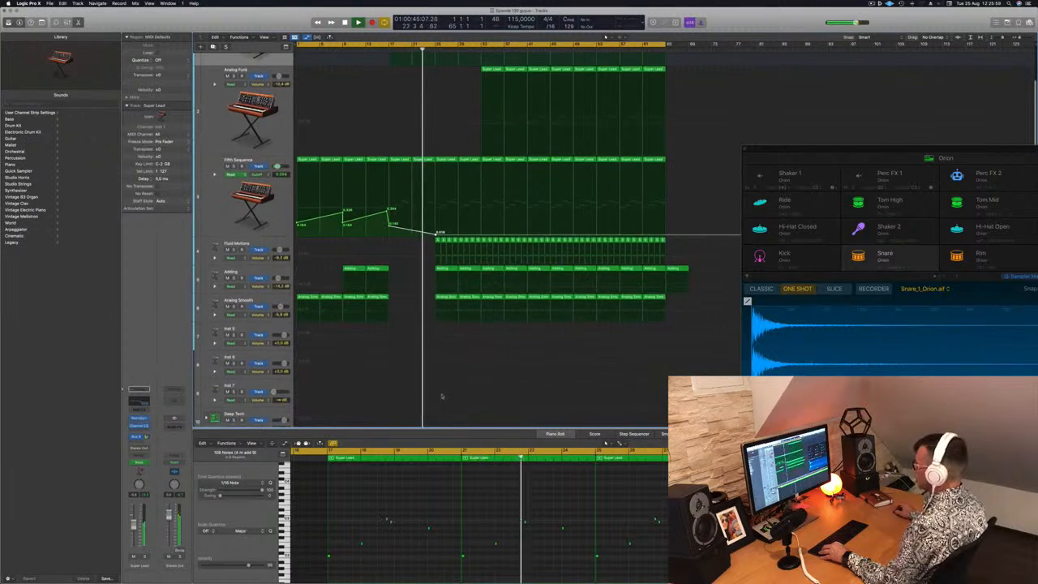
{"action": "scroll", "coordinate": [447, 357], "scroll_direction": "down", "scroll_amount": 2}
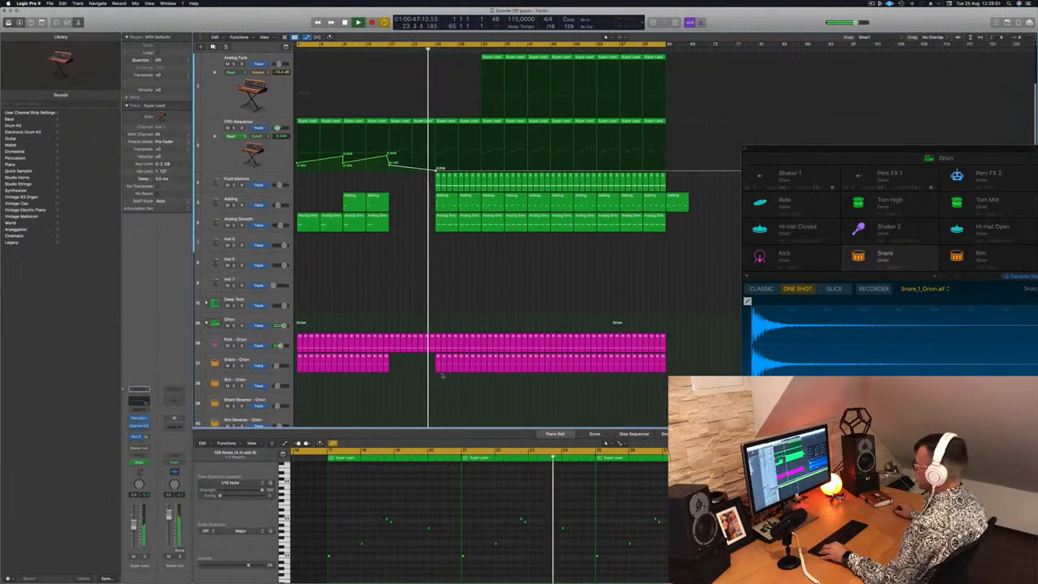
{"action": "left_click_drag", "start_coordinate": [441, 376], "coordinate": [456, 336]}
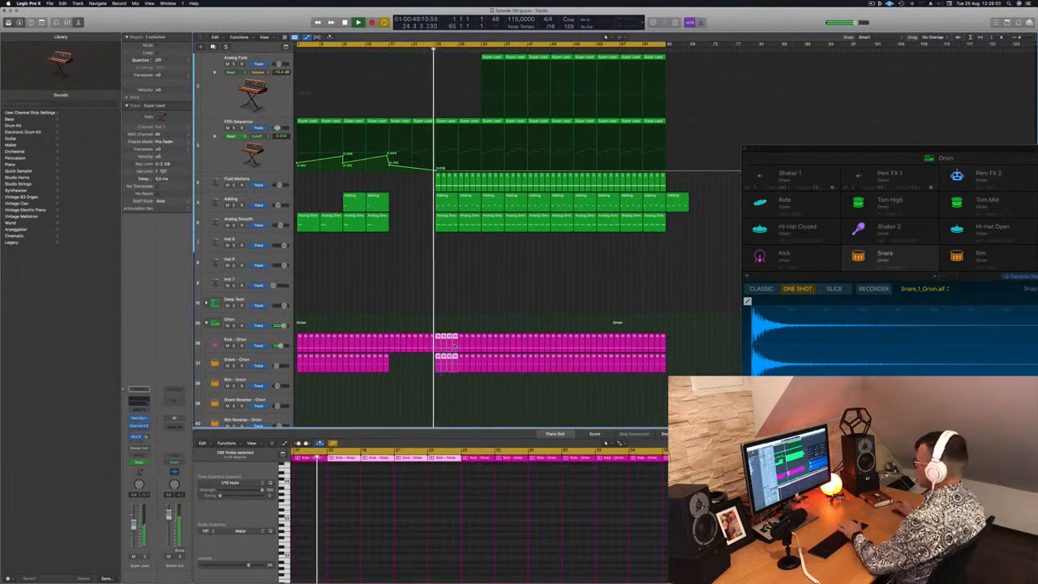
{"action": "key", "text": "Delete"}
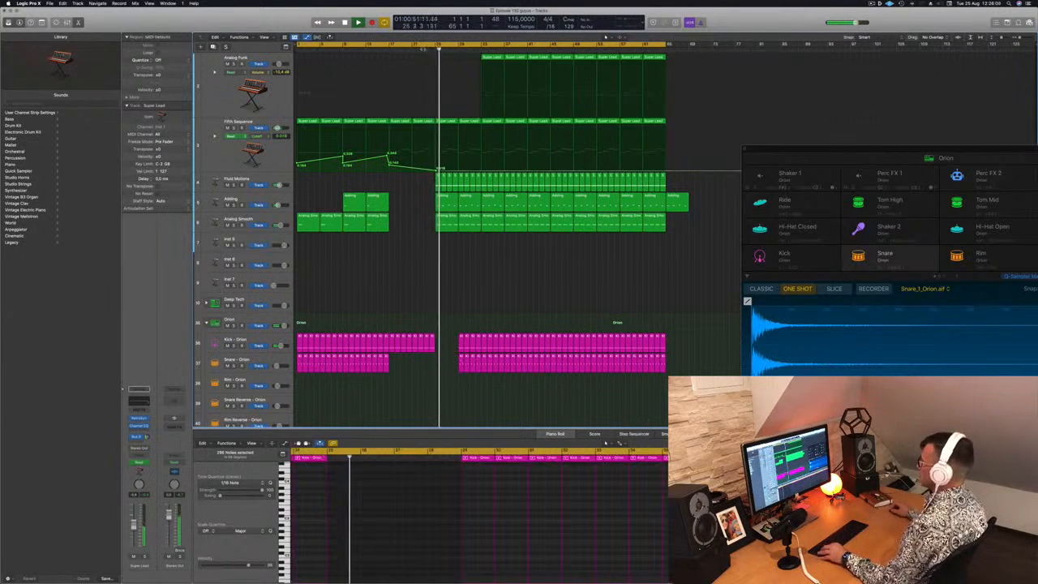
Delete the Hi-Hat Open, Ride, Tom High and Shaker 1 regions in bars 25 to 28
{"action": "scroll", "coordinate": [441, 328], "scroll_direction": "down", "scroll_amount": 4}
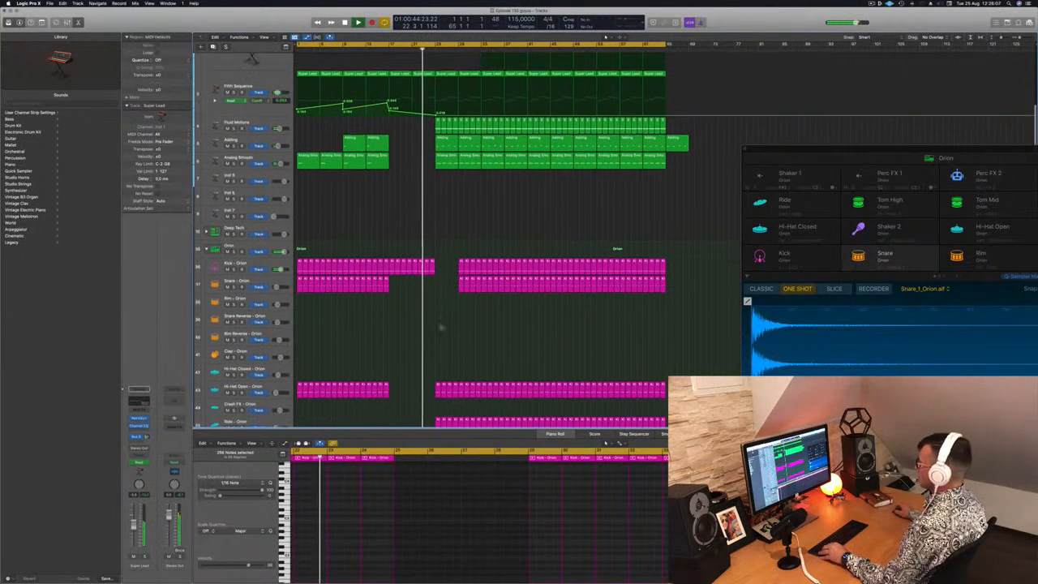
{"action": "scroll", "coordinate": [441, 328], "scroll_direction": "down", "scroll_amount": 3}
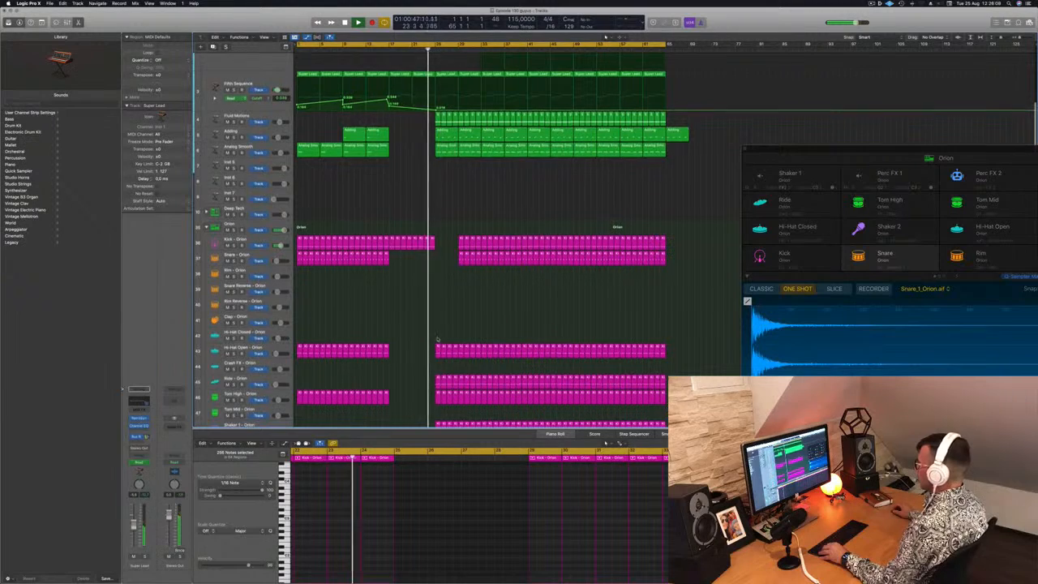
{"action": "scroll", "coordinate": [430, 331], "scroll_direction": "down", "scroll_amount": 2}
{"action": "left_click_drag", "start_coordinate": [425, 310], "coordinate": [453, 403]}
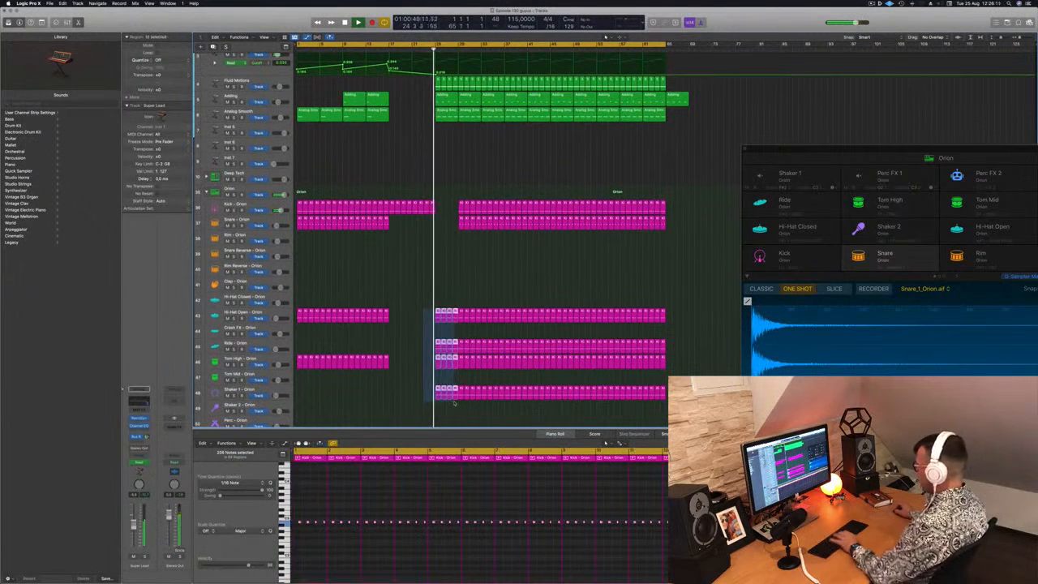
{"action": "scroll", "coordinate": [480, 176], "scroll_direction": "up", "scroll_amount": 7}
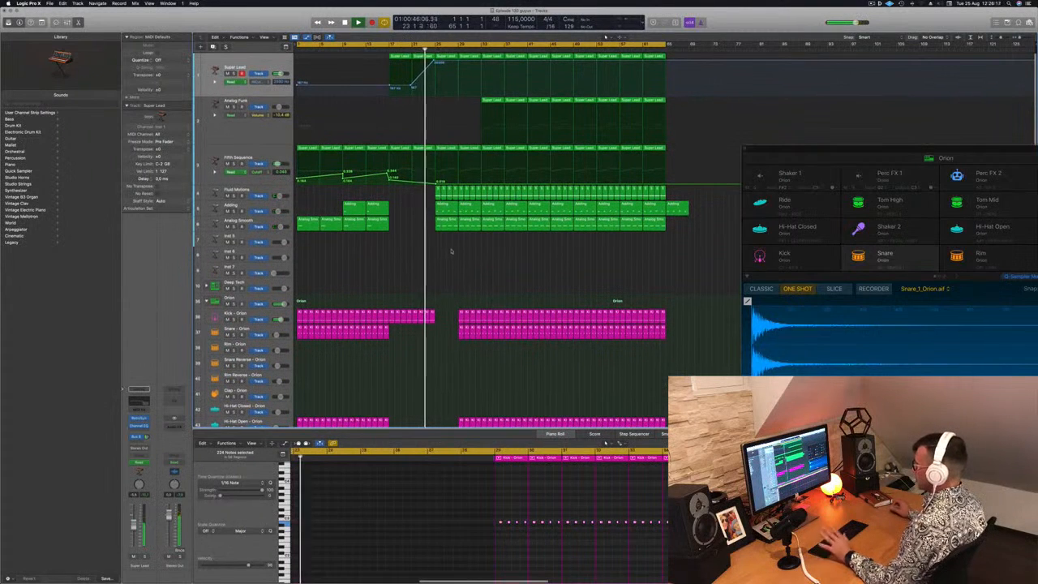
Delete the Analog Smooth region in bars 25 to 28 and the Fluid Motions regions in bars 25 to 32
{"action": "left_click", "coordinate": [446, 204]}
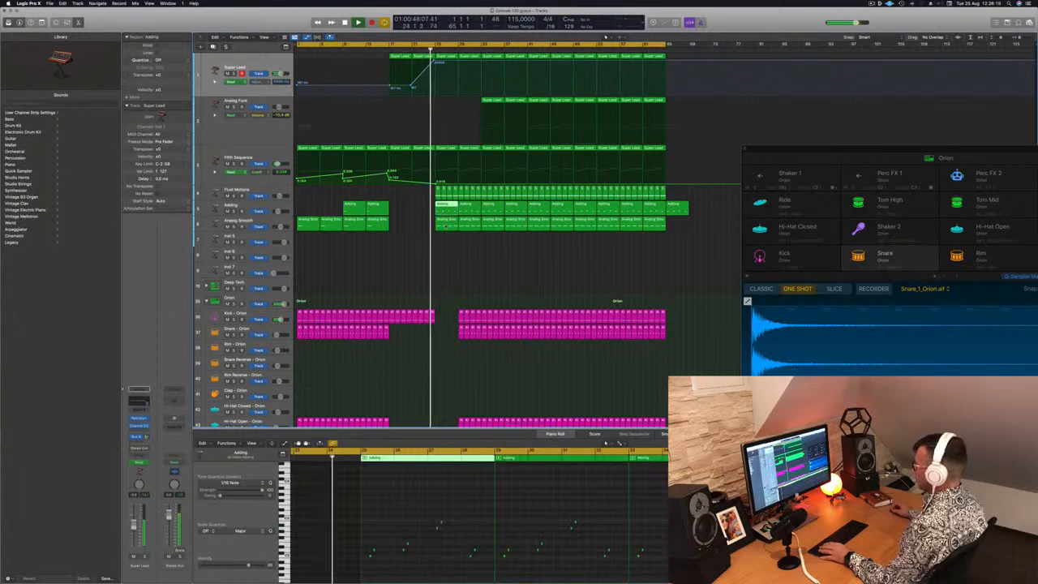
{"action": "left_click", "coordinate": [445, 224]}
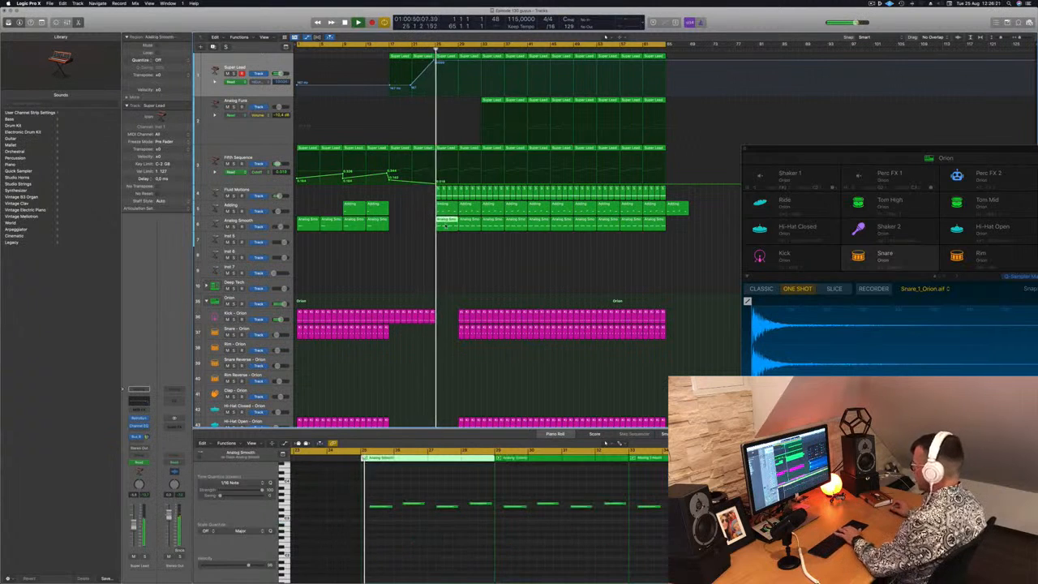
{"action": "key", "text": "Delete"}
{"action": "key", "text": "comma"}
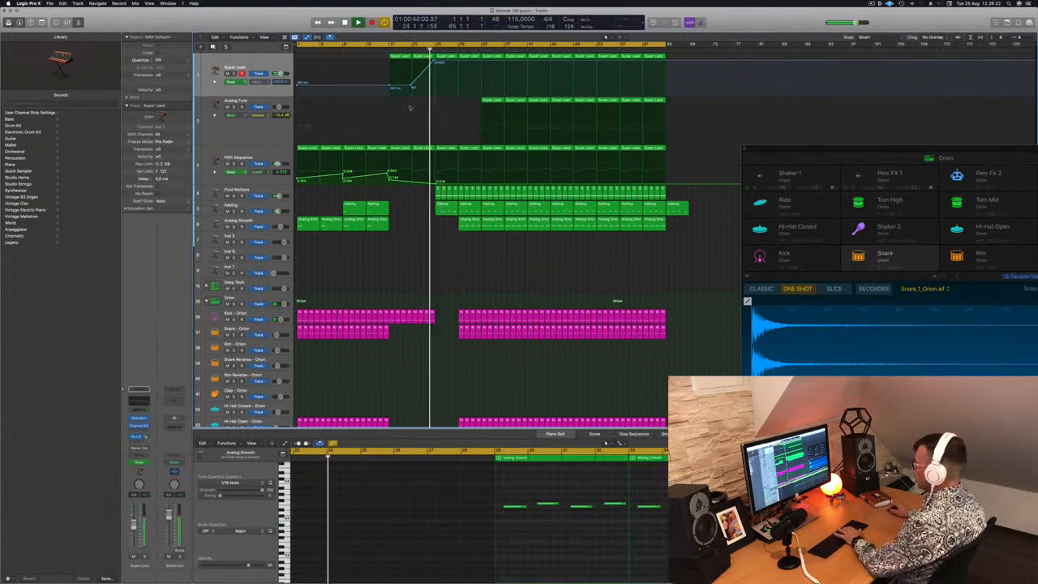
{"action": "left_click_drag", "start_coordinate": [432, 196], "coordinate": [479, 195]}
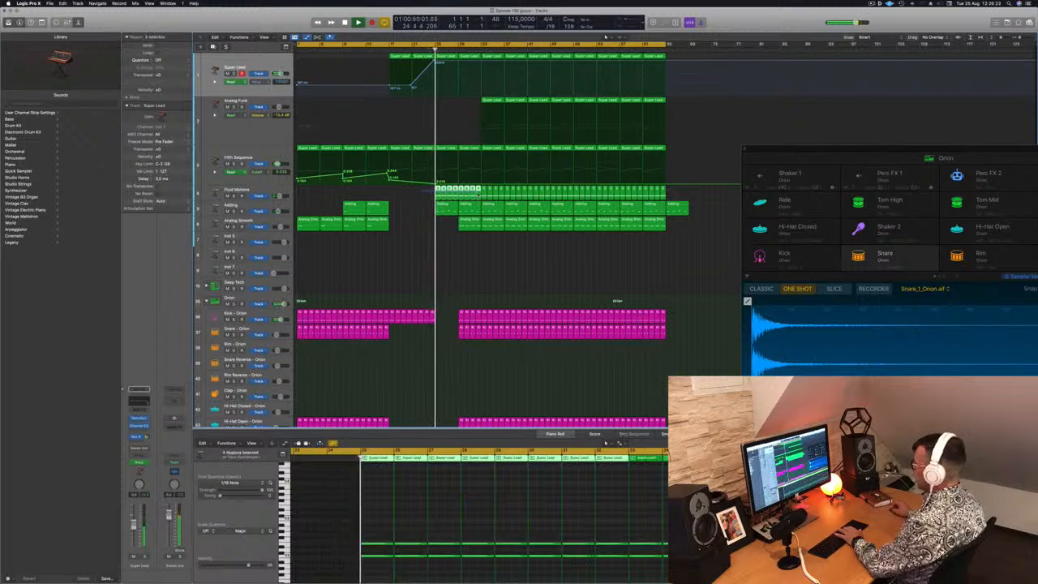
{"action": "key", "text": "Delete"}
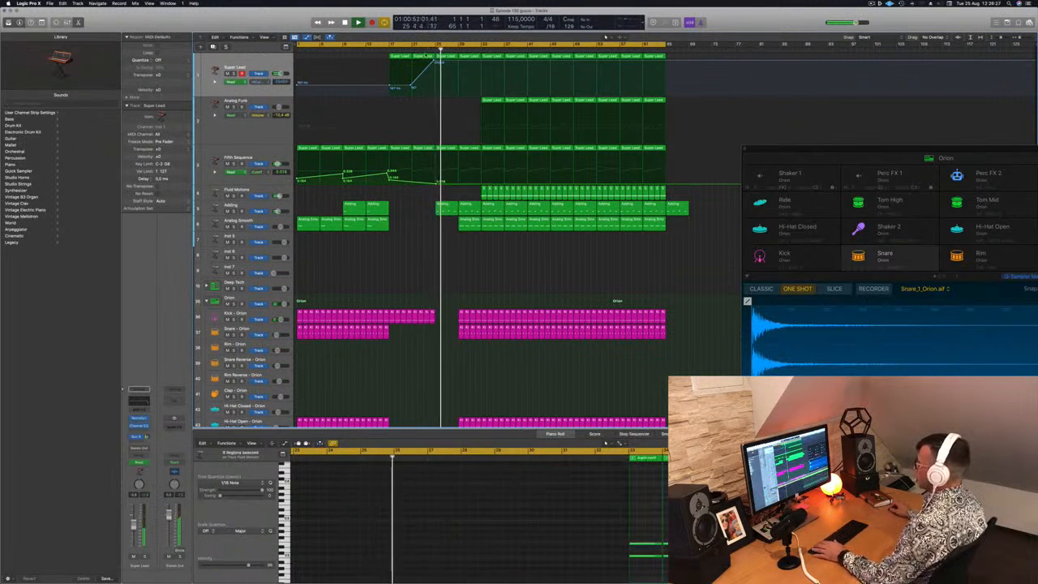
{"action": "key", "text": "comma"}
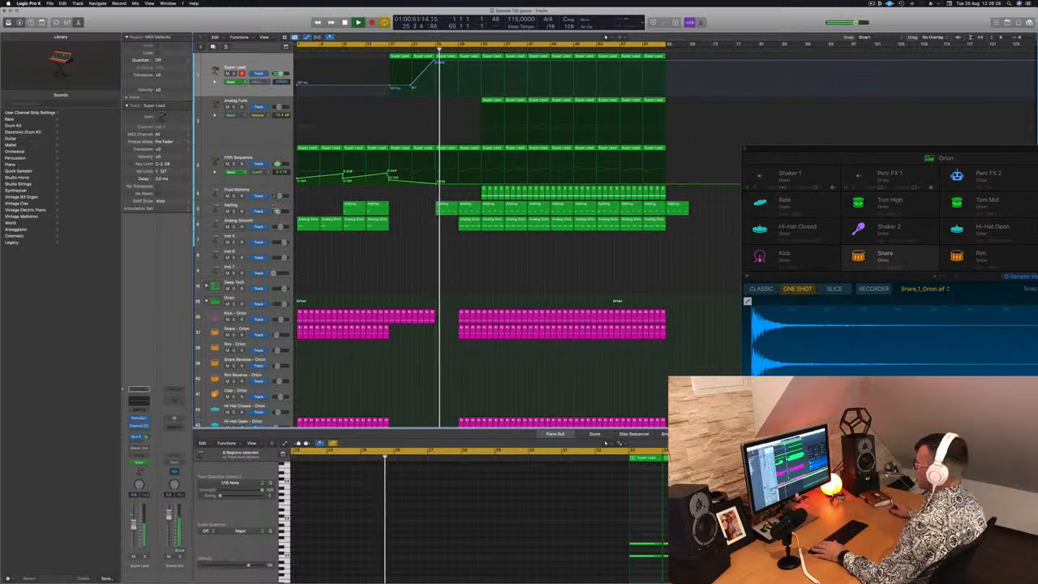
Delete the Analog Smooth region in bars 29 to 32 and save the project
{"action": "left_click", "coordinate": [254, 206]}
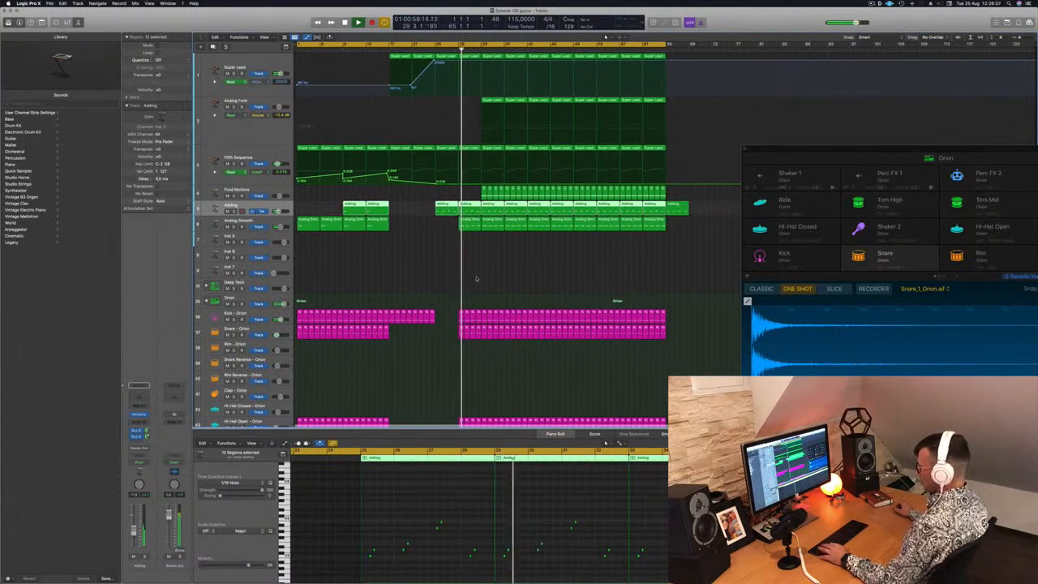
{"action": "scroll", "coordinate": [487, 278], "scroll_direction": "down", "scroll_amount": 3}
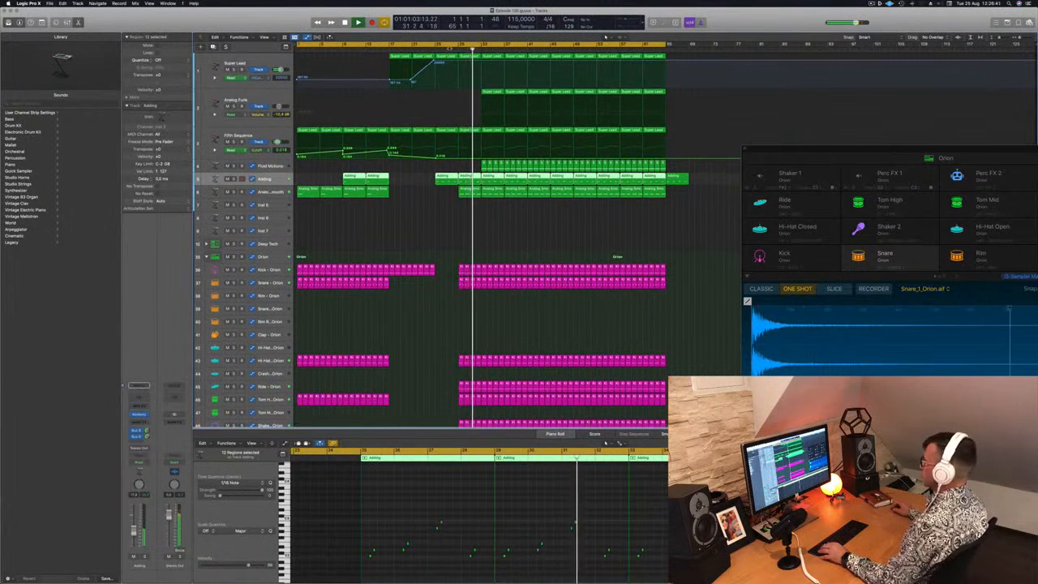
{"action": "key", "text": "comma"}
{"action": "key", "text": "comma"}
{"action": "key", "text": "comma"}
{"action": "left_click", "coordinate": [471, 192]}
{"action": "key", "text": "Delete"}
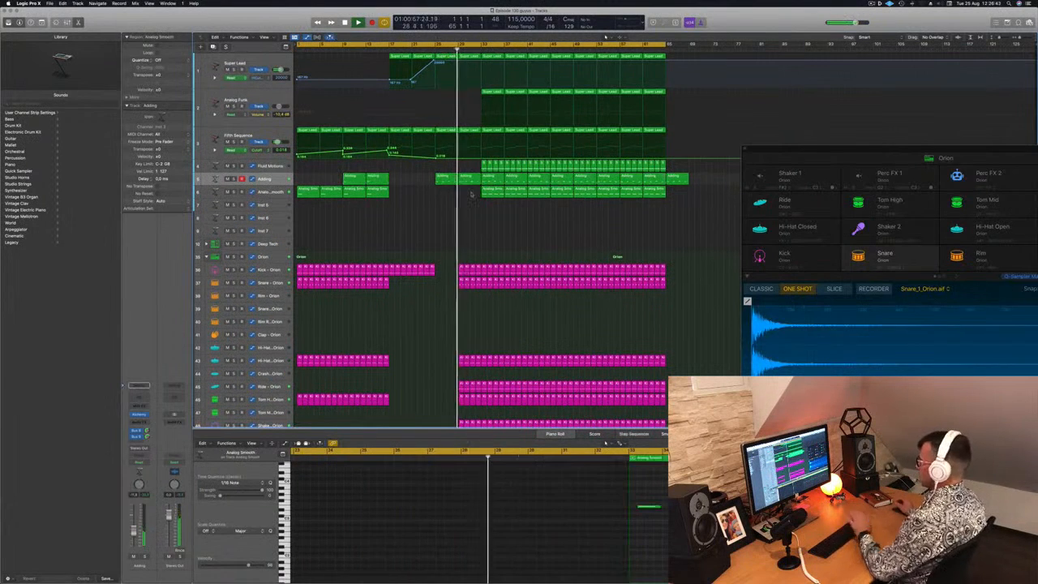
{"action": "key", "text": "super+s"}
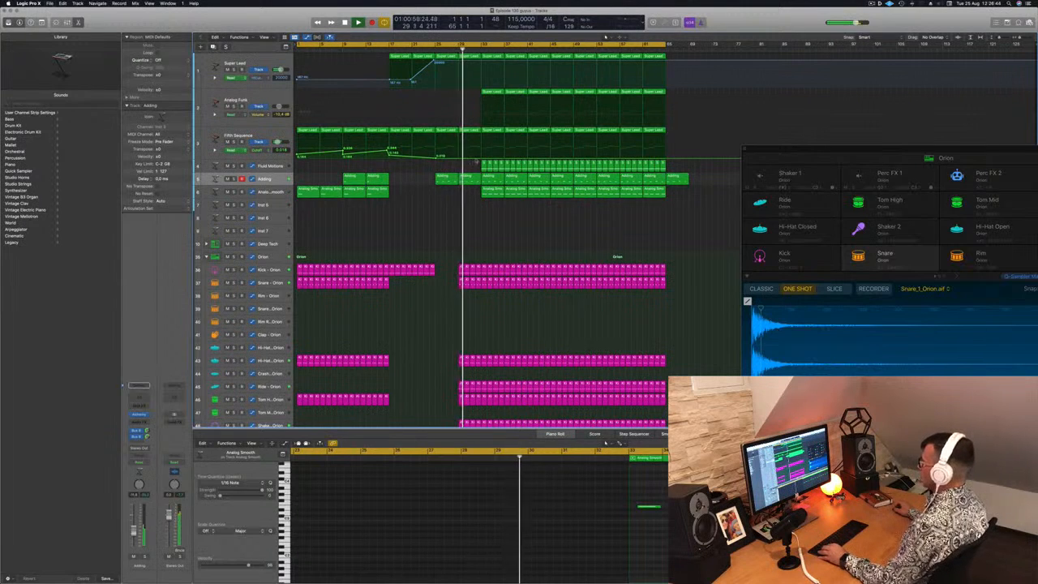
Delete the Fluid Motions regions in bars 33 to 40 and move playback back to bar 25
{"action": "left_click_drag", "start_coordinate": [475, 164], "coordinate": [526, 168]}
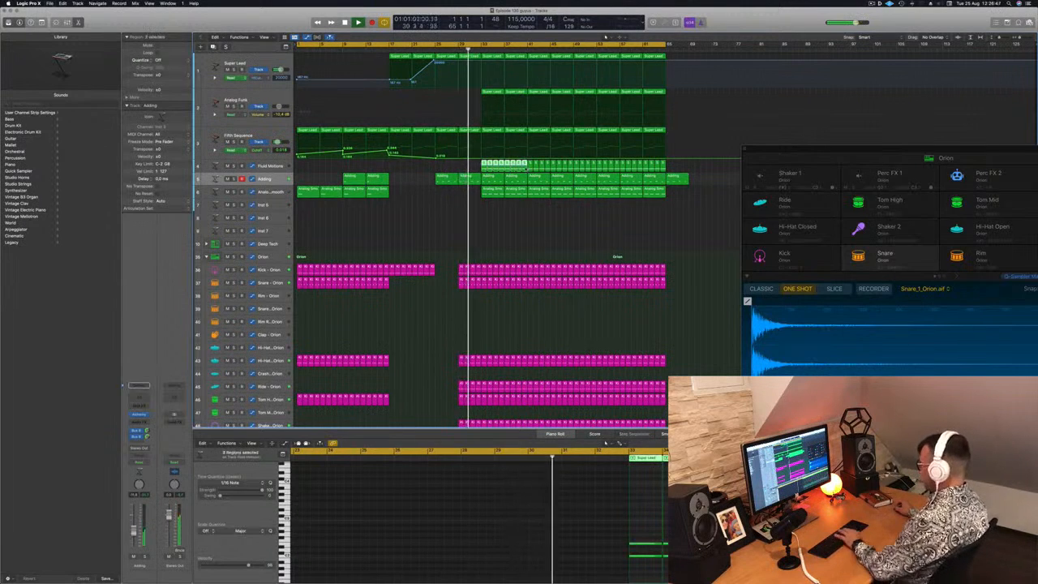
{"action": "key", "text": "Delete"}
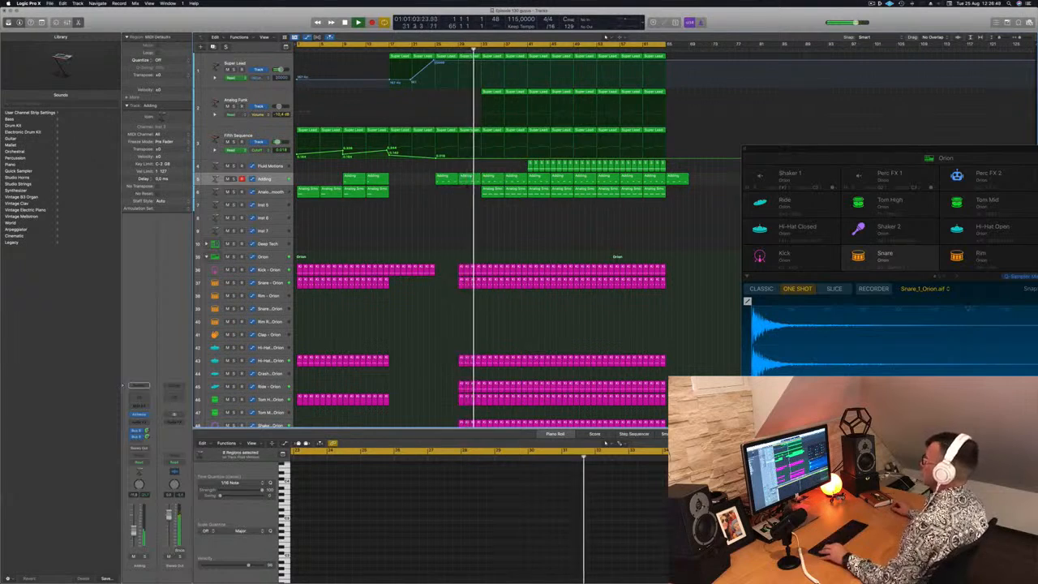
{"action": "left_click", "coordinate": [436, 49]}
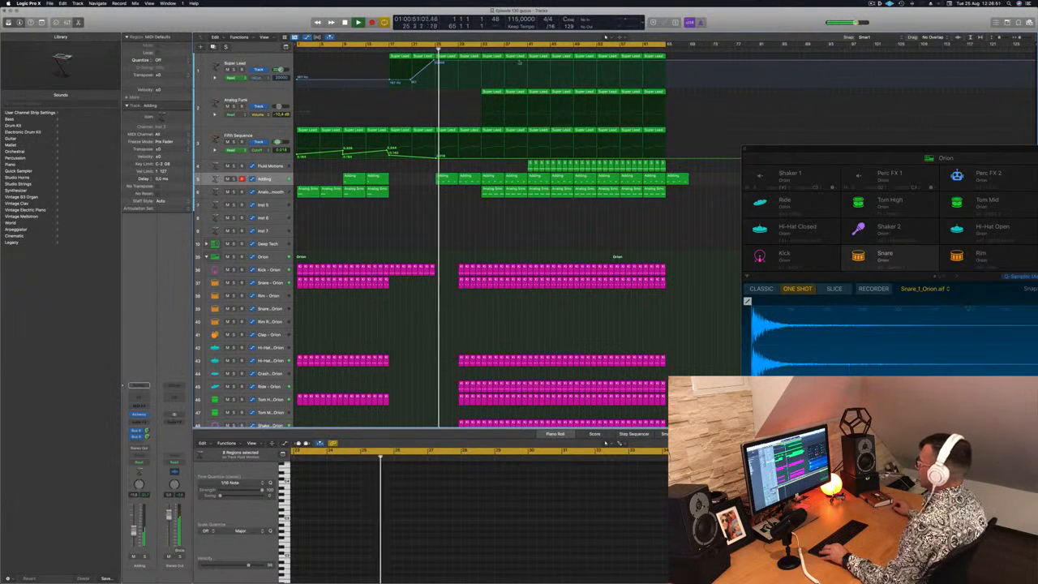
Dip Super Lead's high-cut automation at bar 33 and return it to maximum at bar 41, and delete the Analog Smooth regions in bars 33 to 40
{"action": "left_click", "coordinate": [527, 62]}
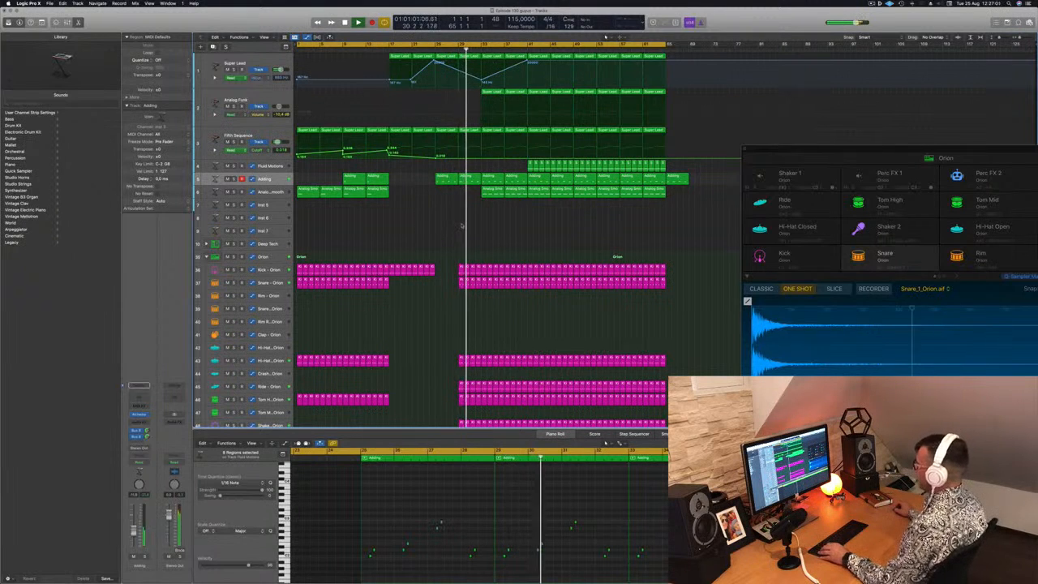
{"action": "key", "text": "Delete"}
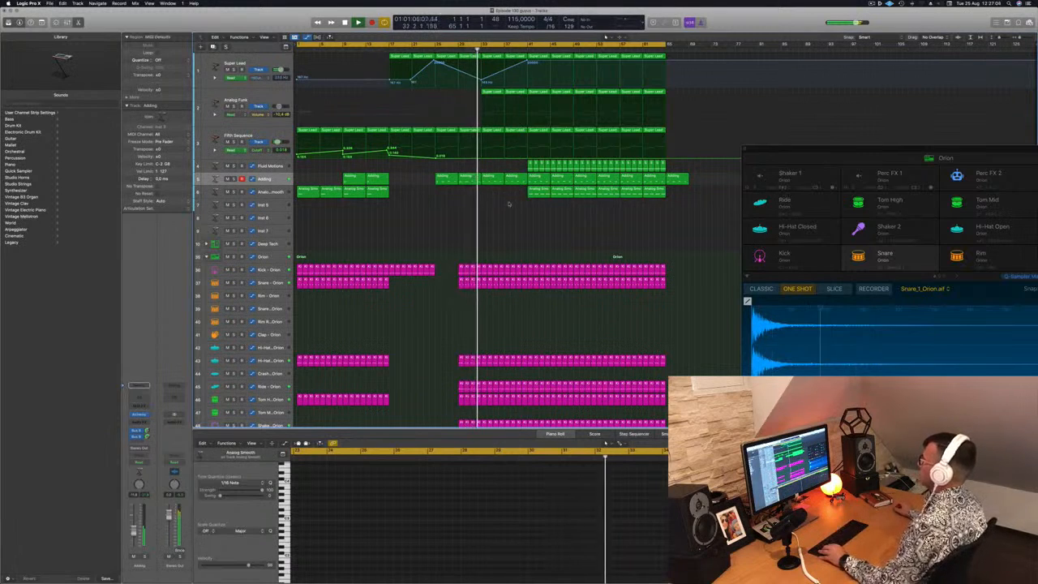
{"action": "key", "text": "super+Up"}
{"action": "key", "text": "super+Up"}
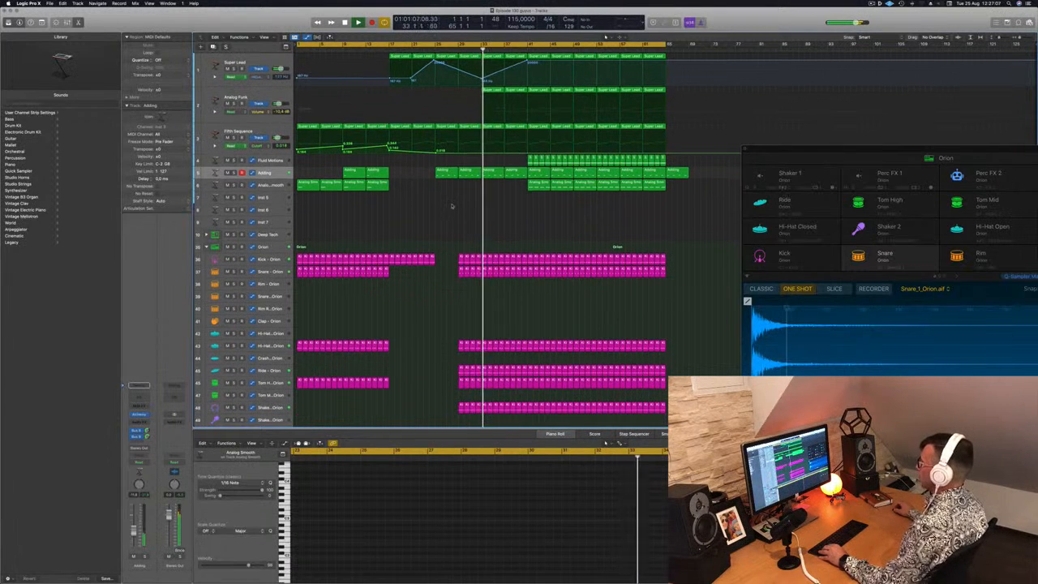
Select the Analog Funk region in bars 33 to 36
{"action": "left_click", "coordinate": [245, 98]}
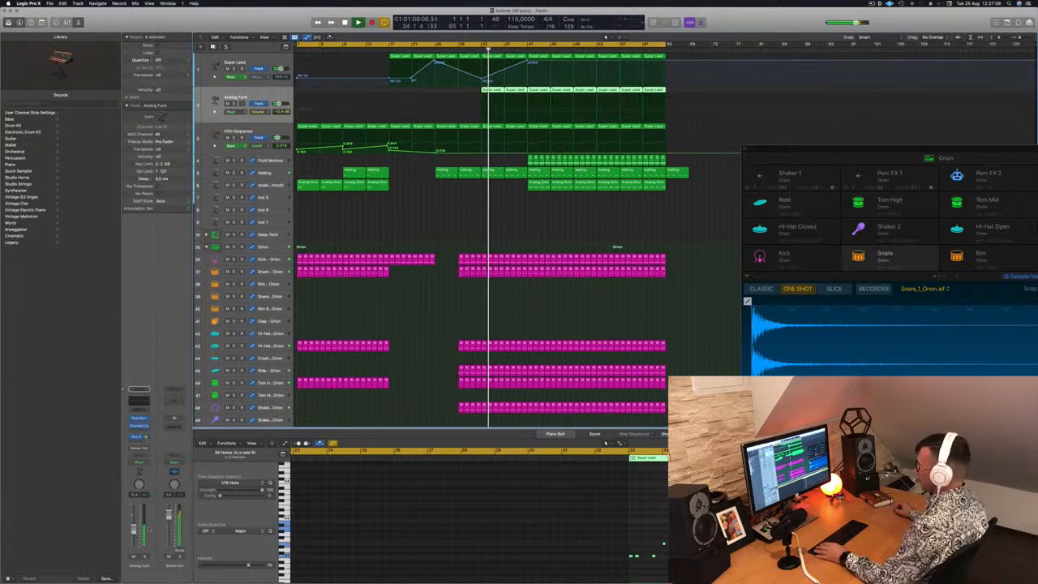
{"action": "left_click", "coordinate": [492, 92]}
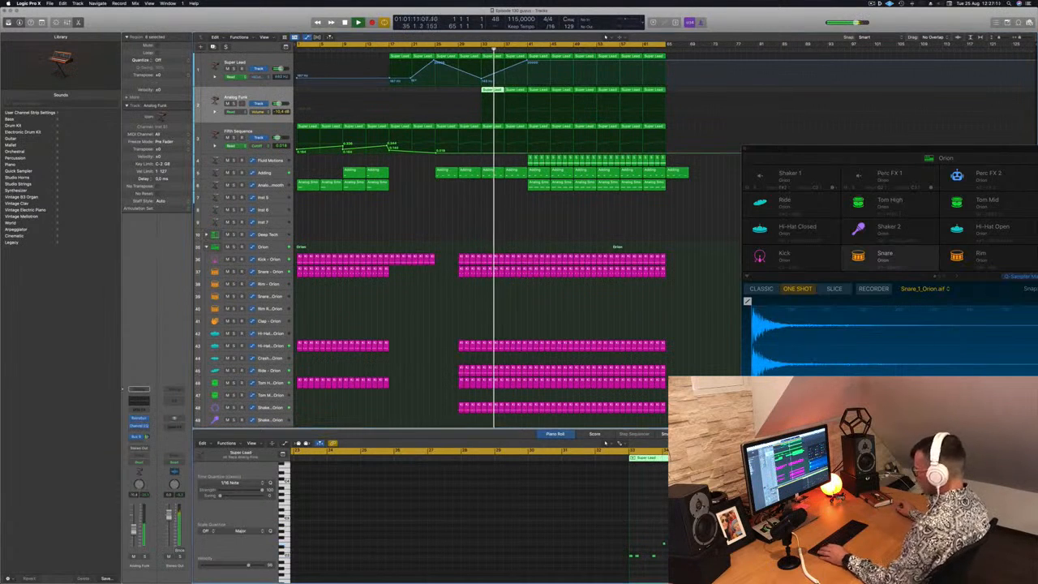
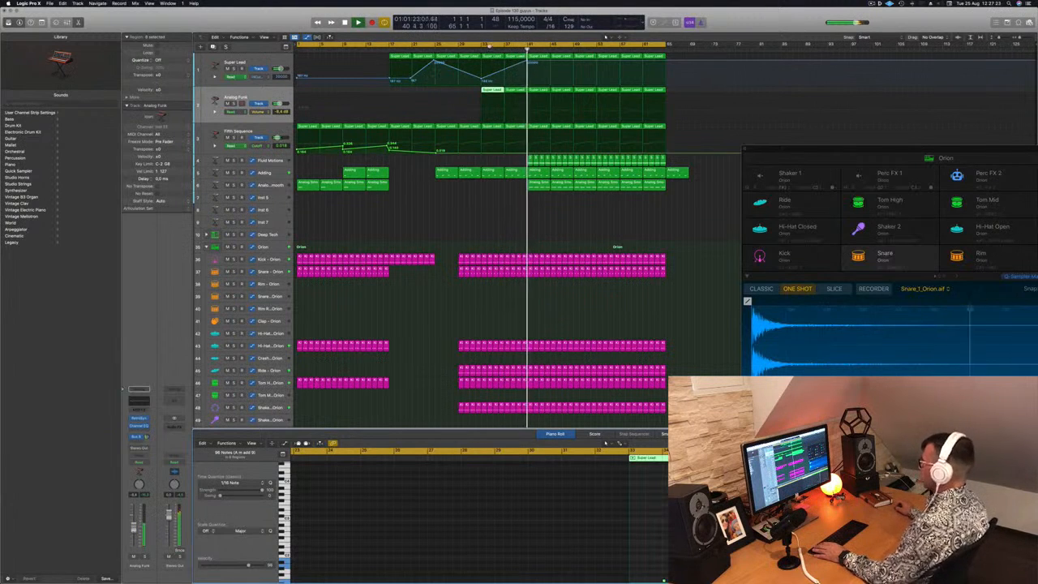
Move playback back to just before bar 33, deselect the Analog Funk region and save the project
{"action": "left_click", "coordinate": [476, 49]}
{"action": "left_click", "coordinate": [452, 199]}
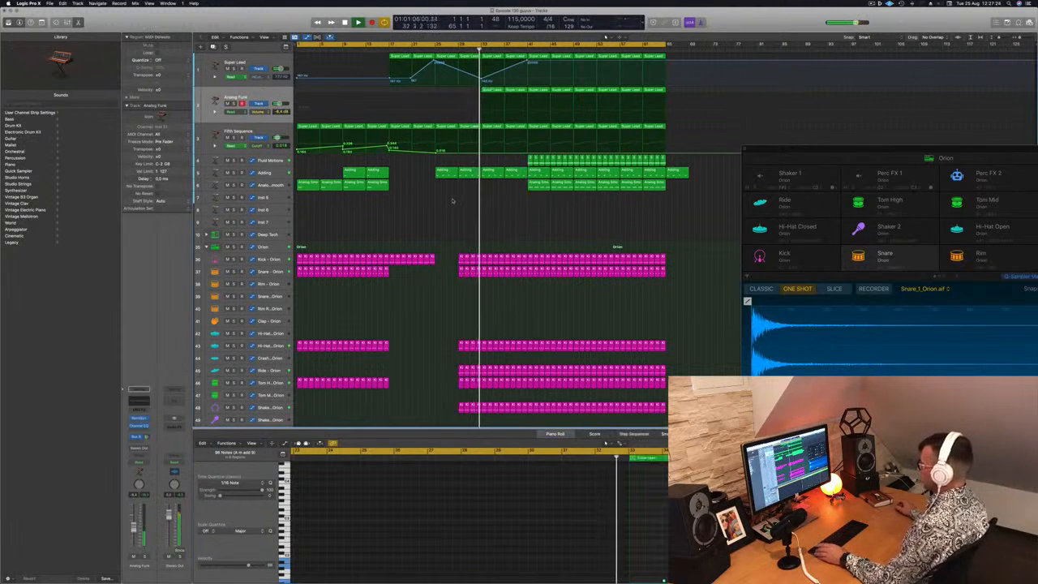
{"action": "key", "text": "super+s"}
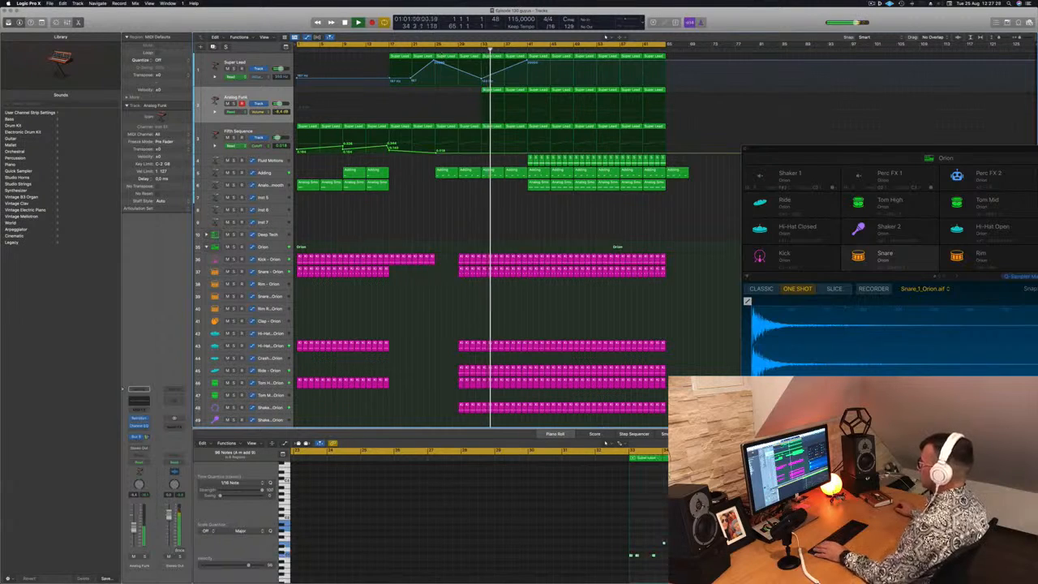
{"action": "key", "text": "super+a"}
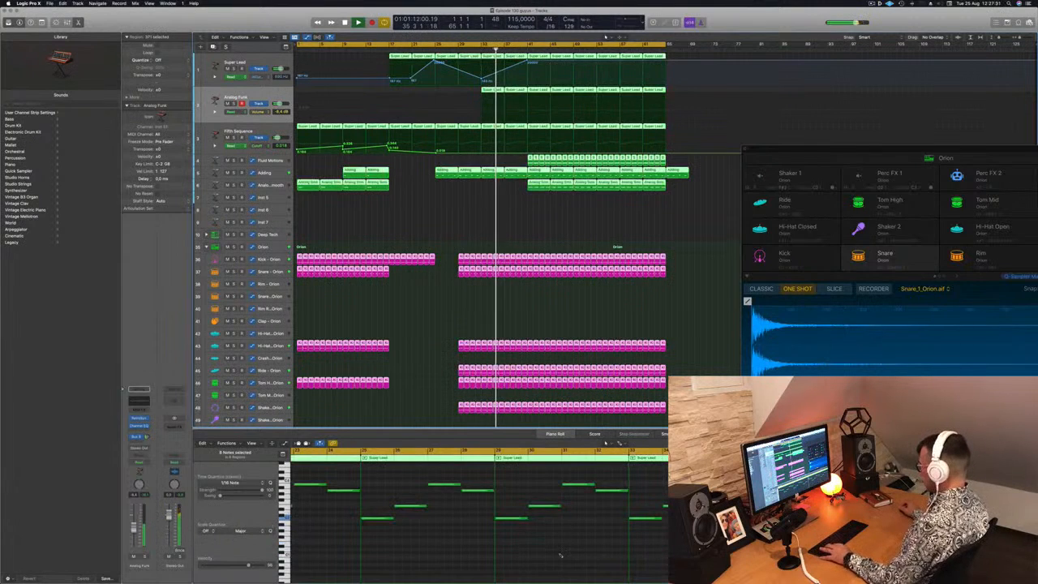
{"action": "left_click", "coordinate": [479, 212]}
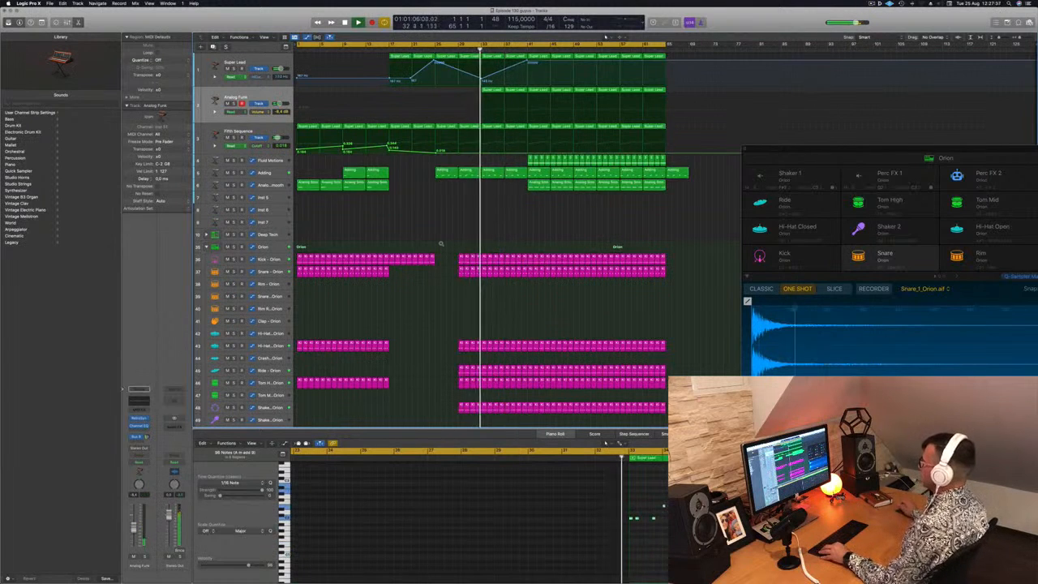
Show the secondary ruler above the arrangement so that time positions appear alongside the bars
{"action": "scroll", "coordinate": [439, 243], "scroll_direction": "down", "scroll_amount": 2}
{"action": "scroll", "coordinate": [438, 242], "scroll_direction": "down", "scroll_amount": 4}
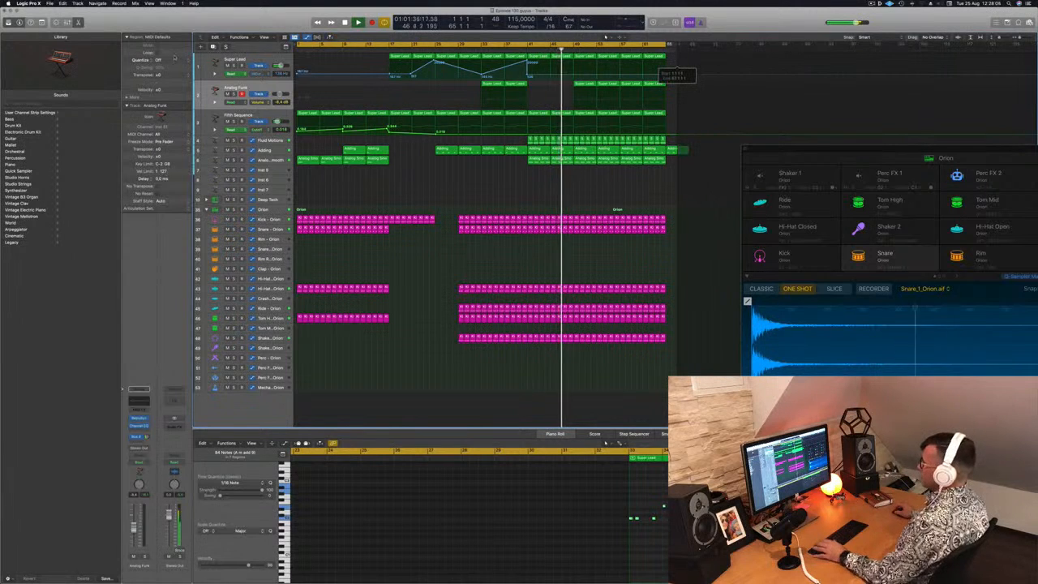
{"action": "left_click", "coordinate": [265, 37]}
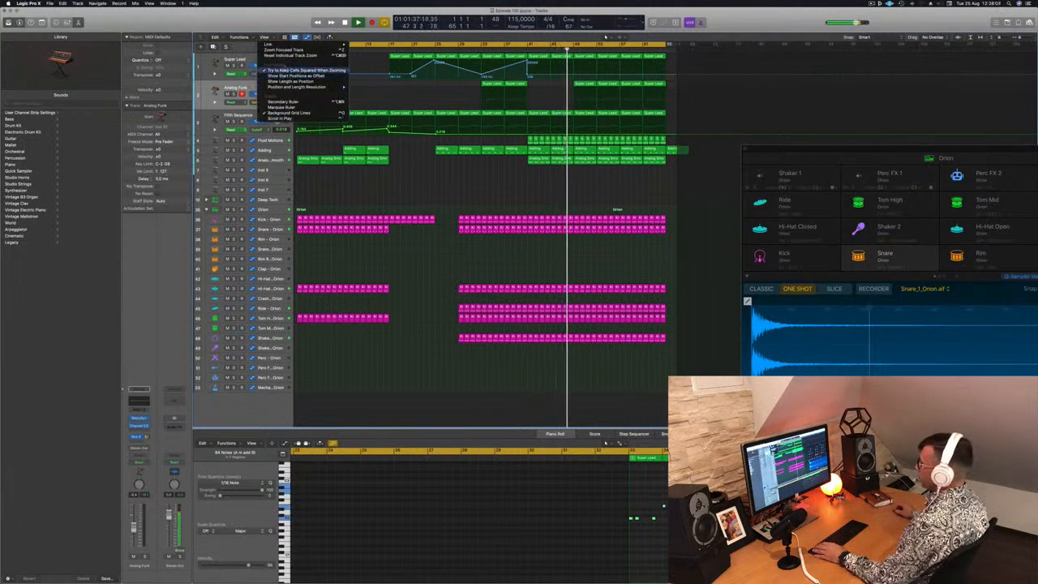
{"action": "mouse_move", "coordinate": [280, 44]}
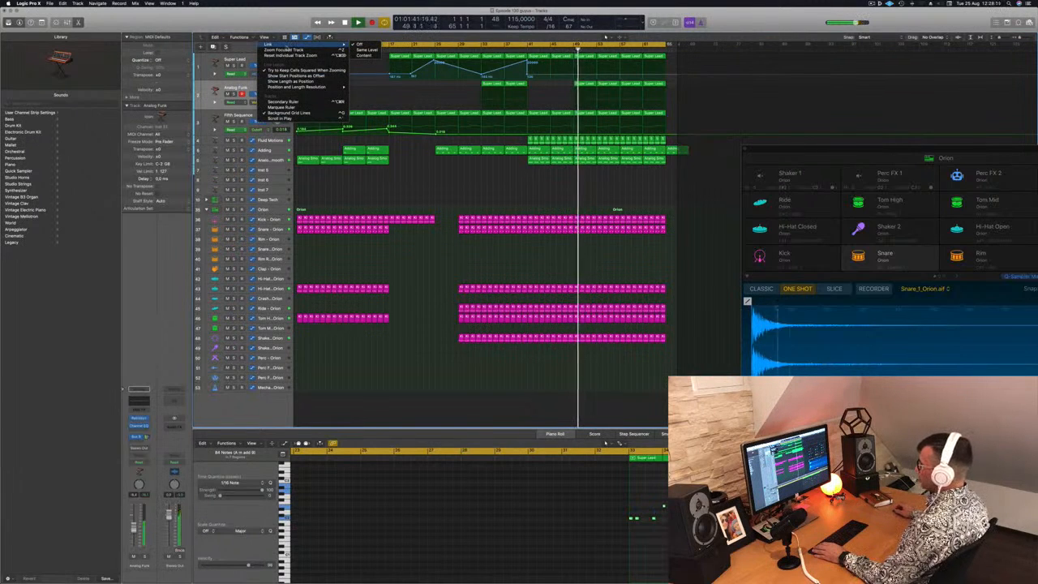
{"action": "left_click", "coordinate": [284, 102]}
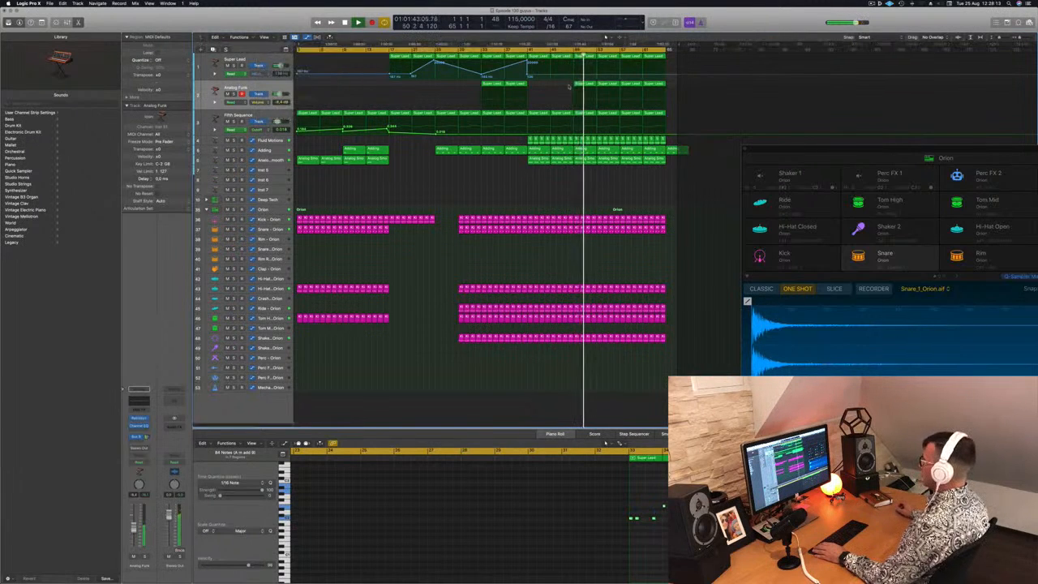